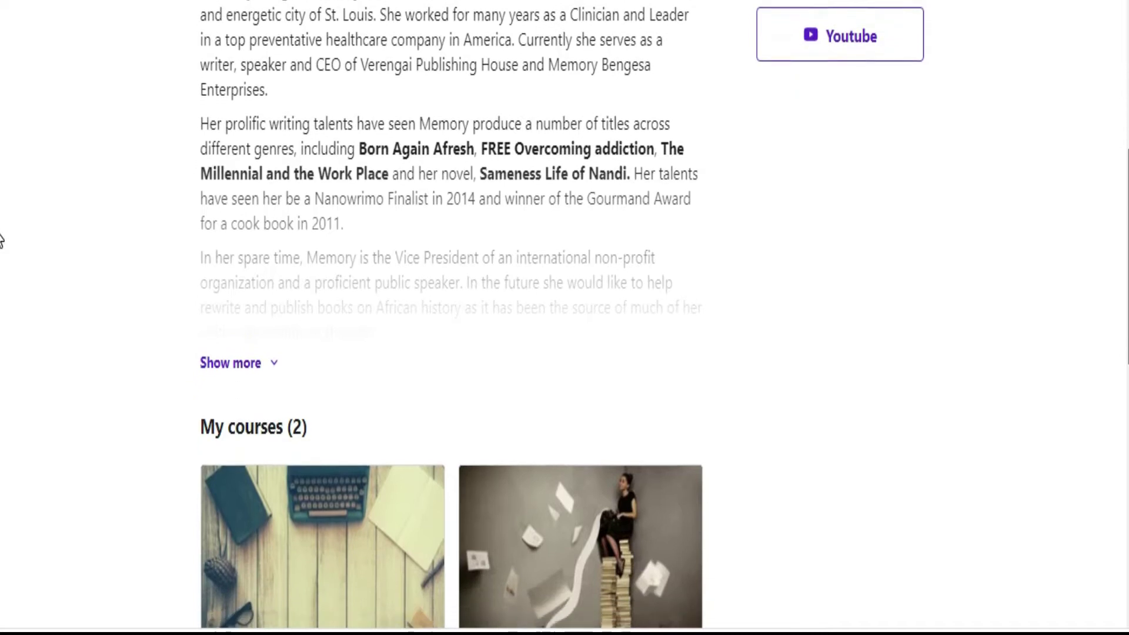
- Look through the instructor's biography and the list of courses on the Udemy profile page
scroll(1, 276, "down", 2)
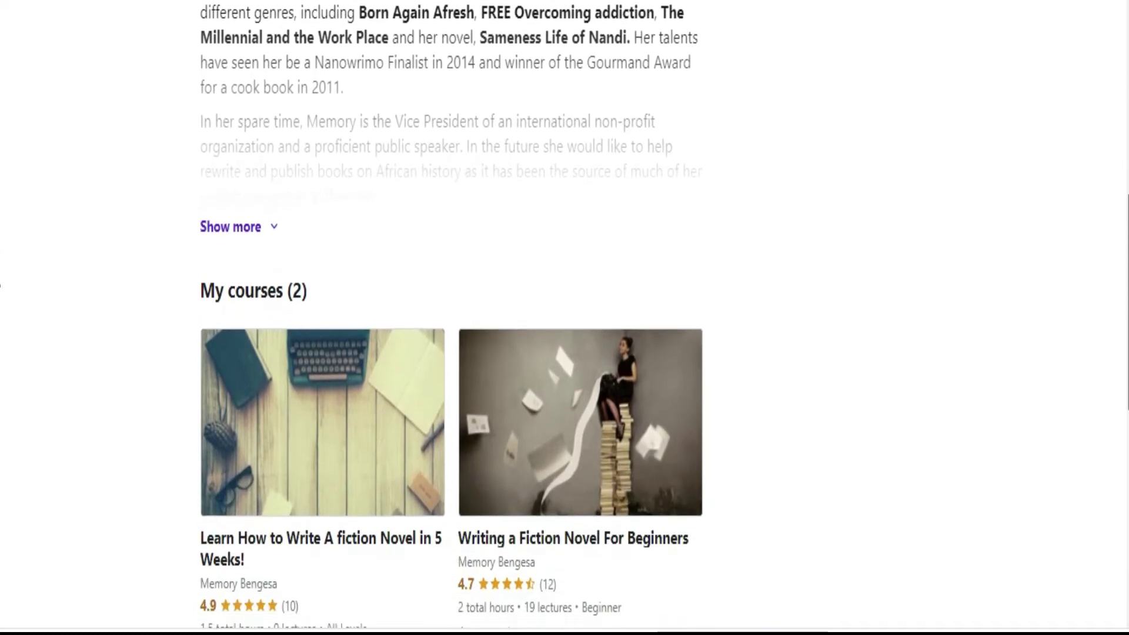
scroll(451, 317, "down", 1)
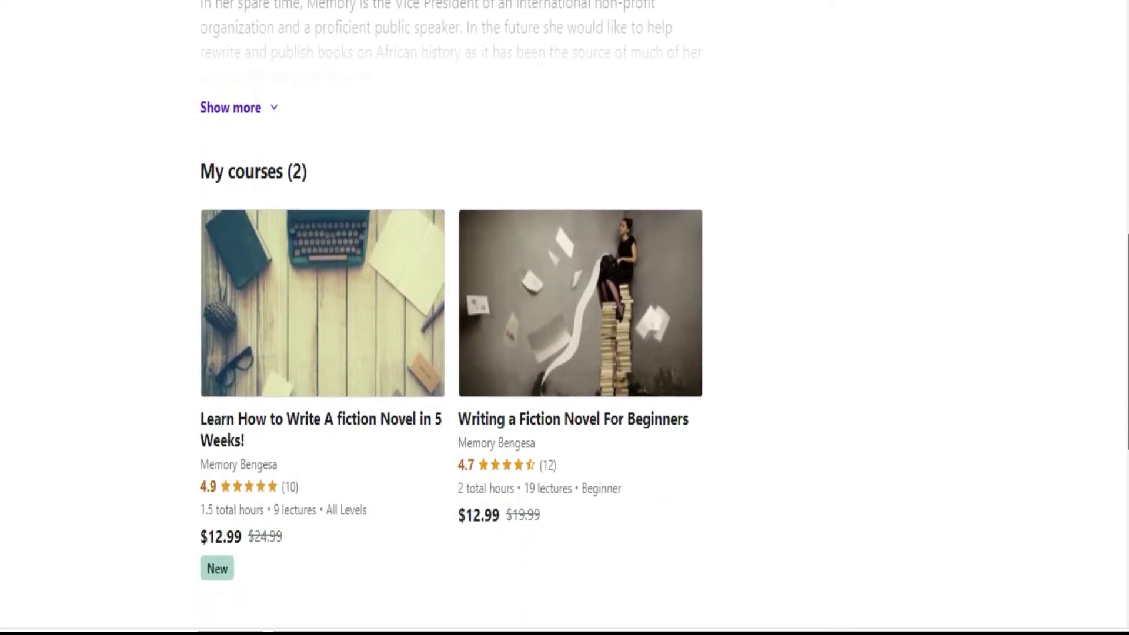
scroll(451, 318, "down", 1)
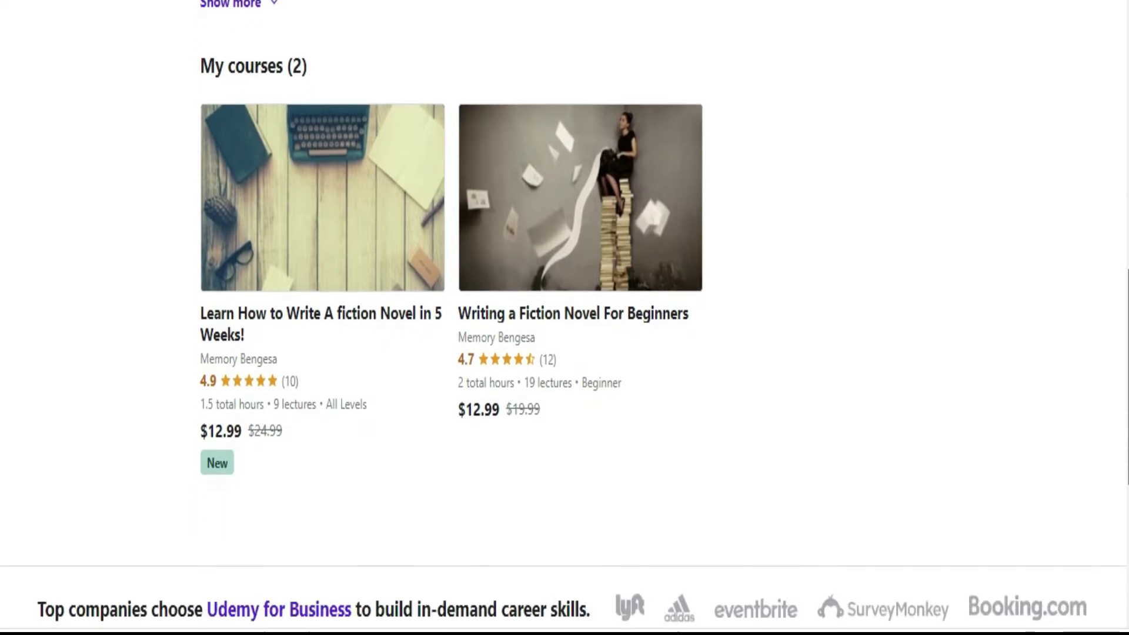
scroll(451, 317, "up", 1)
scroll(2, 311, "up", 2)
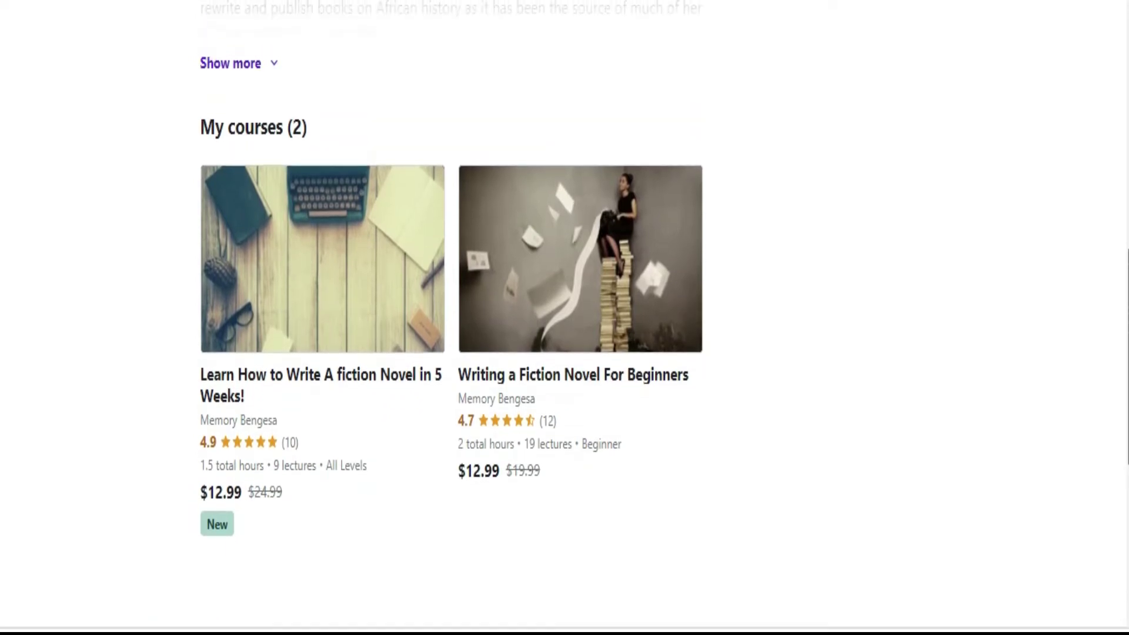
scroll(1, 312, "up", 5)
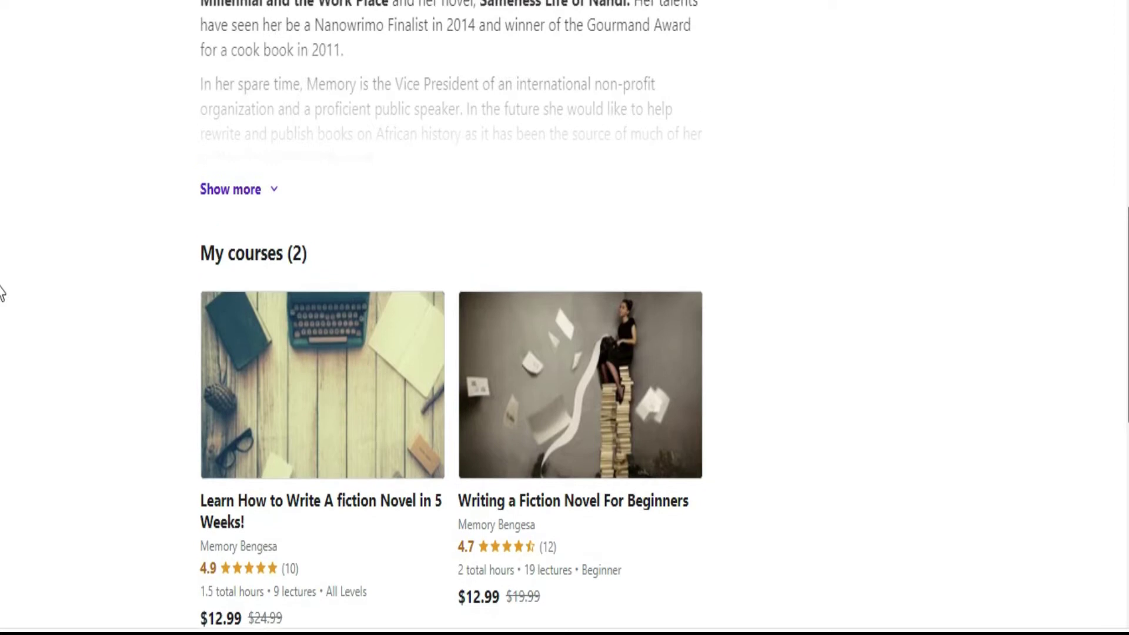
scroll(1, 218, "up", 6)
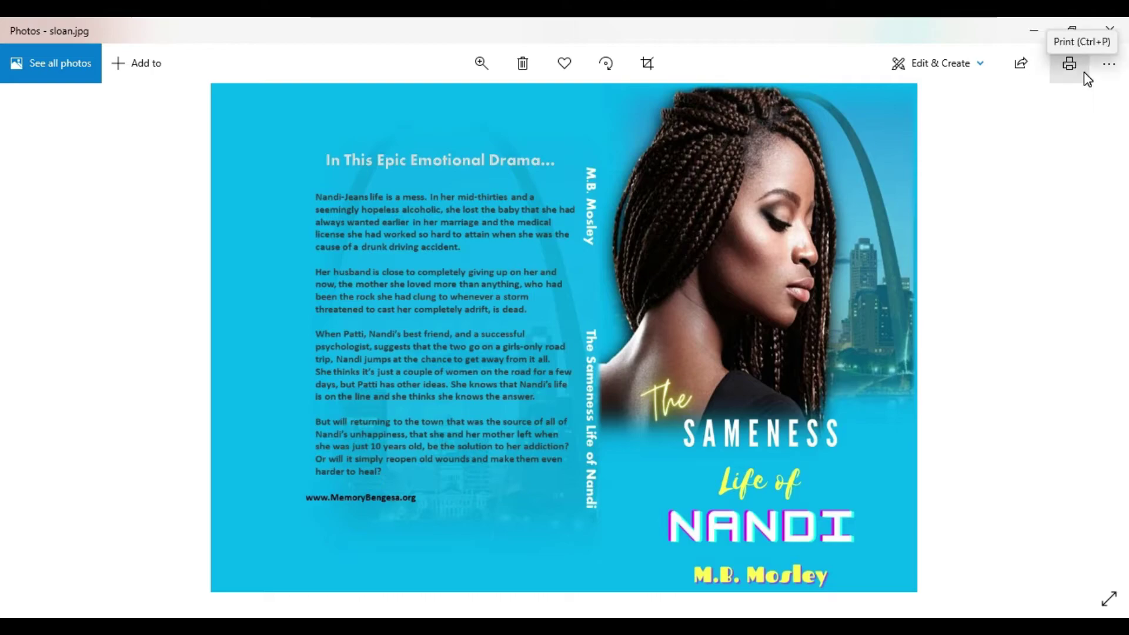
- Switch to PowerPoint, create a blank presentation and delete the title and subtitle placeholders from its slide
left_click(862, 551)
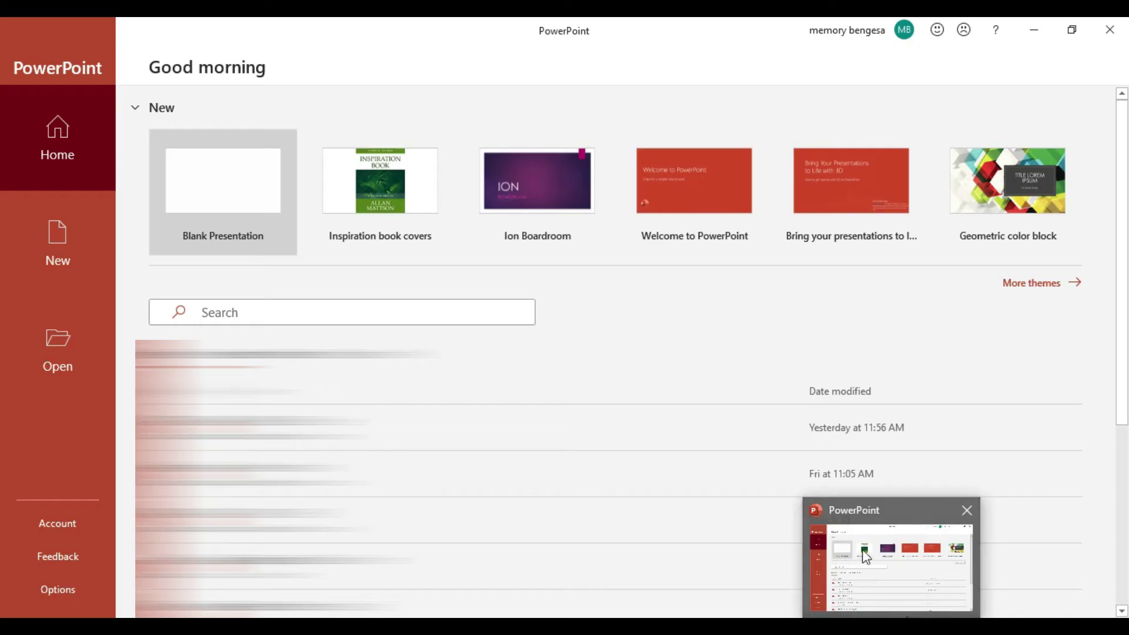
left_click(231, 189)
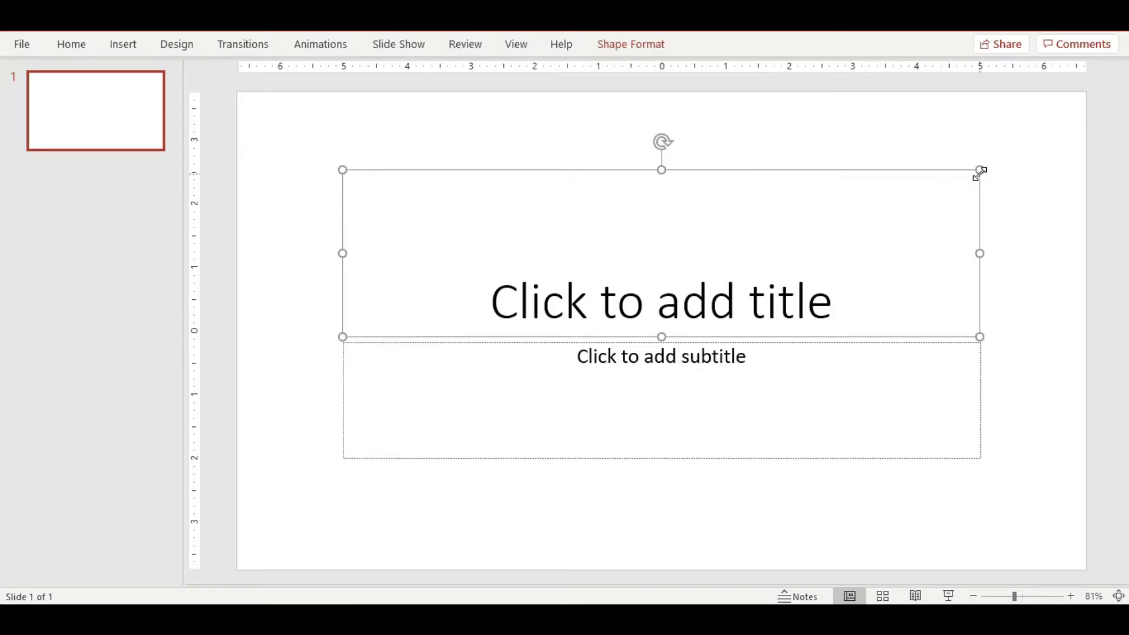
left_click(980, 171)
key("Delete")
left_click(980, 346)
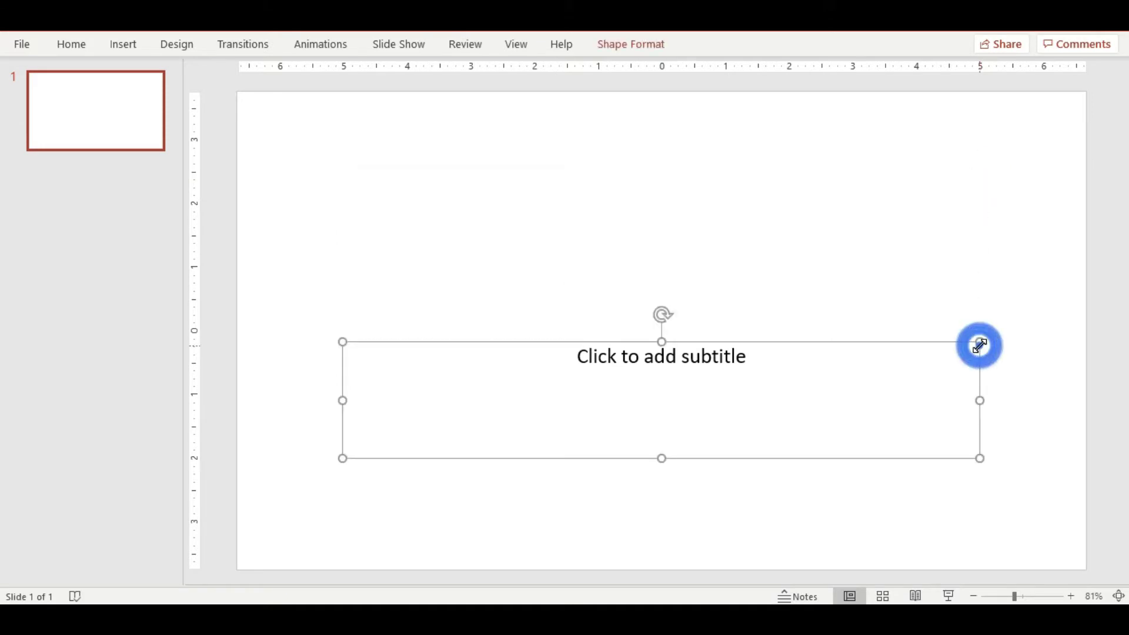
left_click(980, 348)
key("Delete")
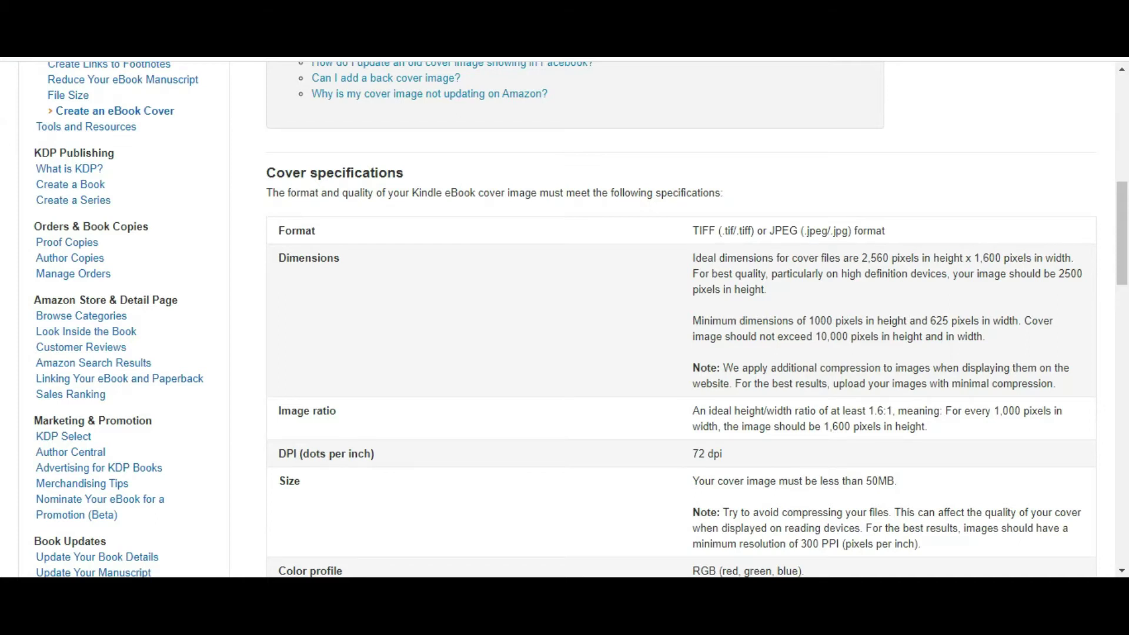
- In the browser, search the web for "kdp book cover template" and open Amazon KDP's Paperback Cover Templates page
type("kdp")
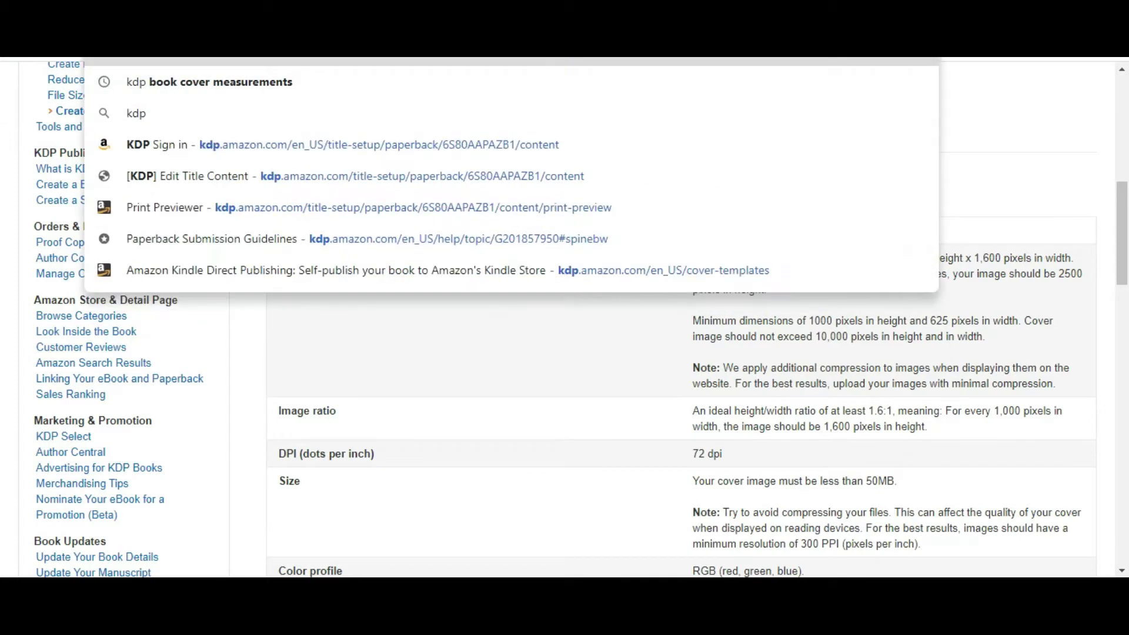
type(" boo")
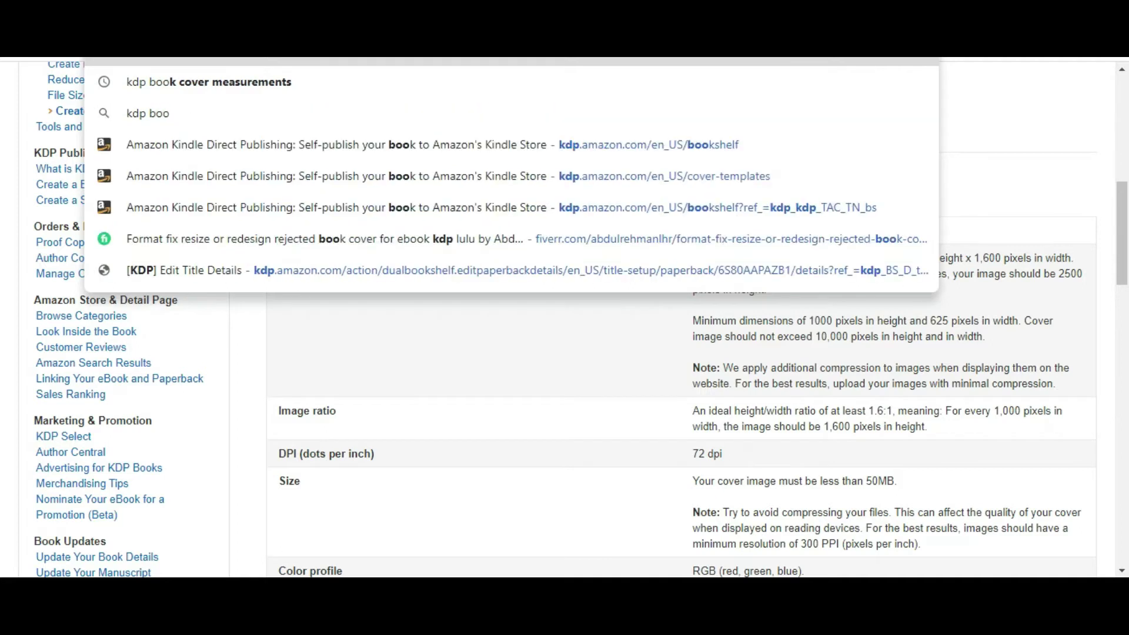
type("k cover")
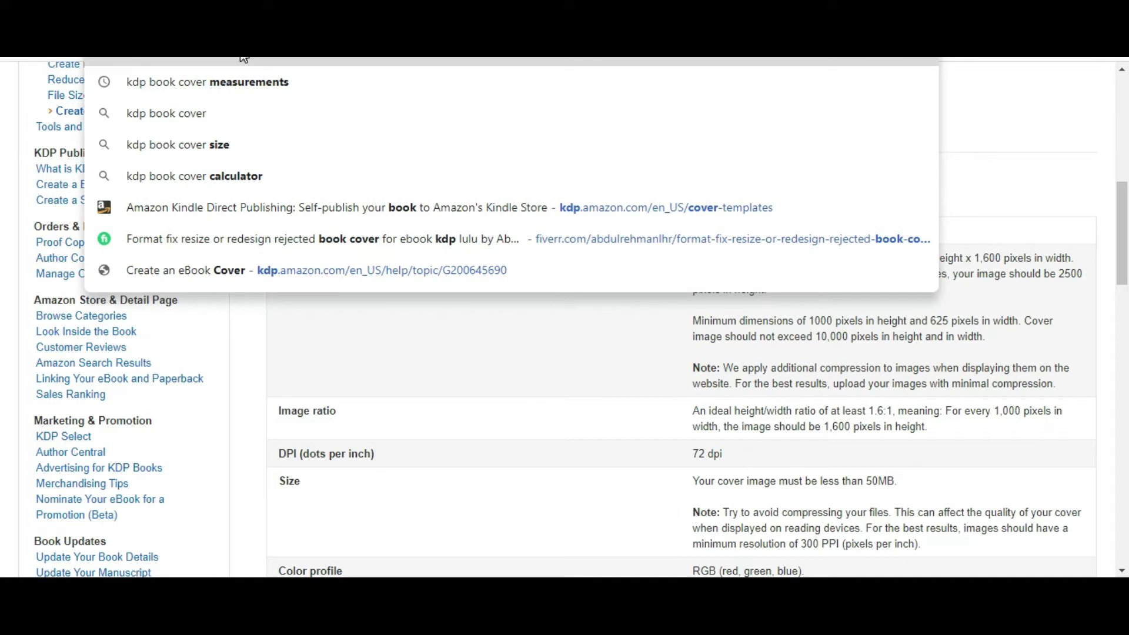
type(" template")
key("Return")
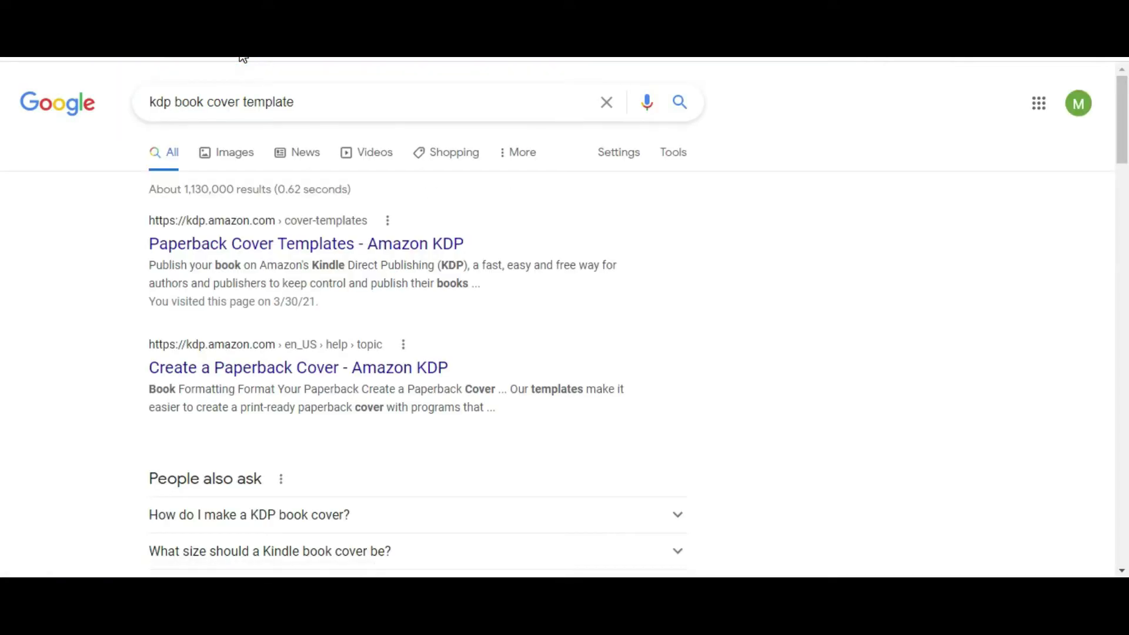
left_click(252, 253)
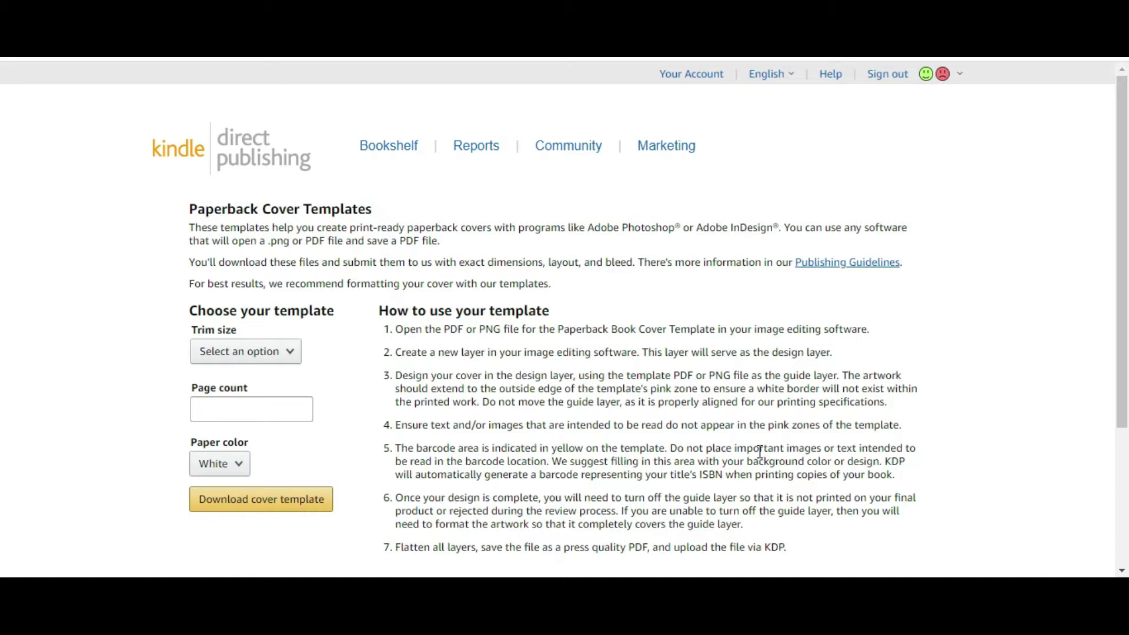
- Configure the cover template with a 5.5 x 8.5 in trim size, a page count of 227 and cream paper
scroll(759, 452, "down", 3)
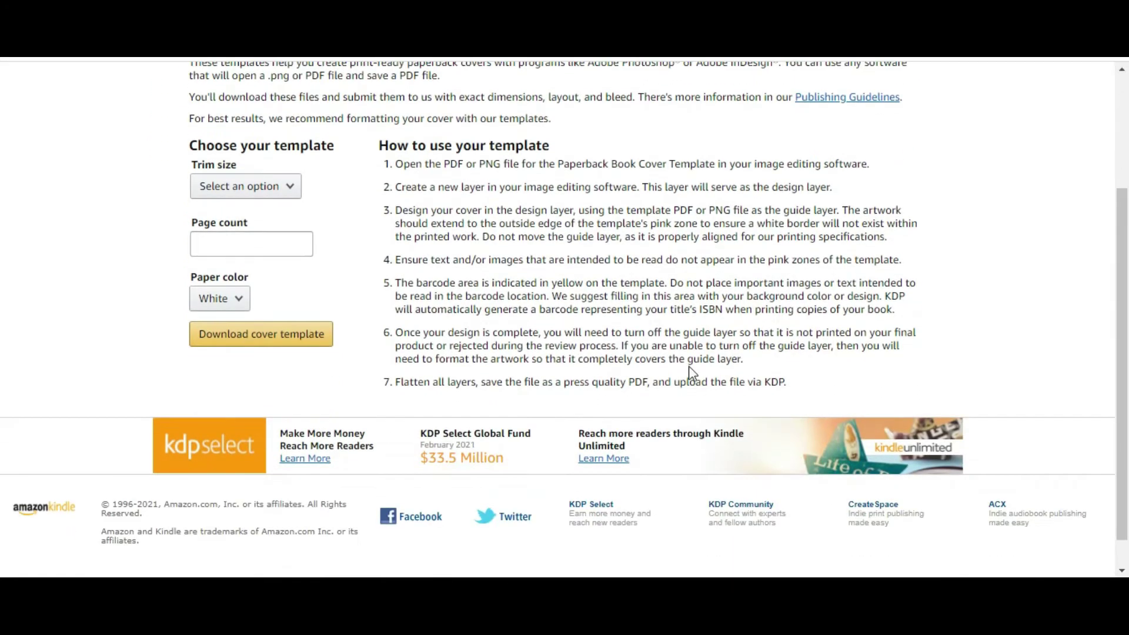
scroll(693, 372, "up", 3)
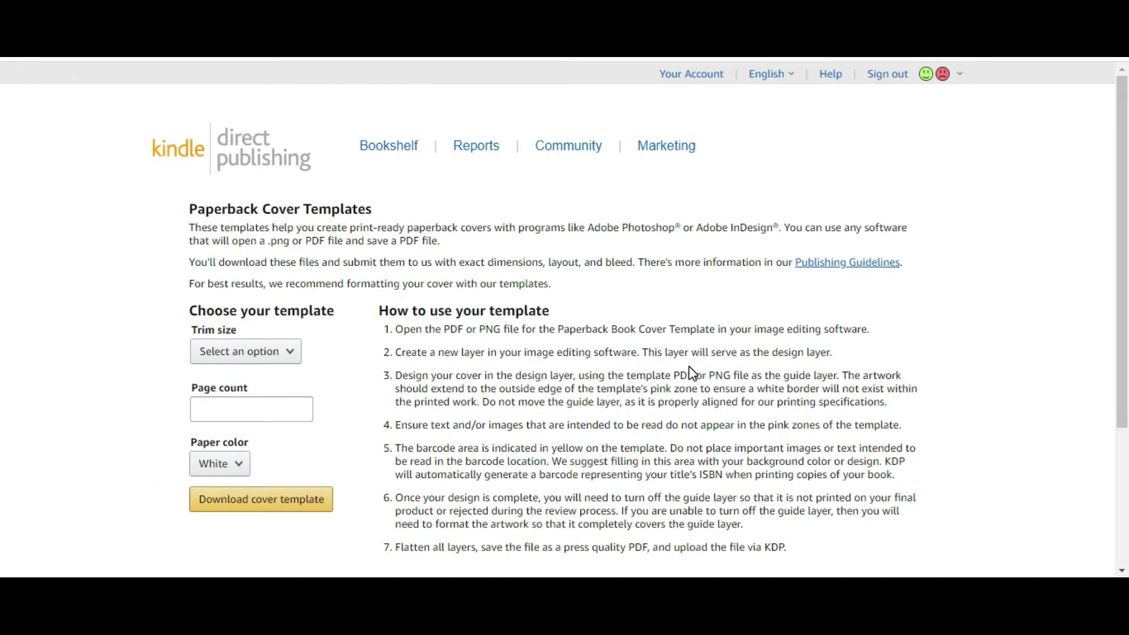
scroll(693, 372, "down", 2)
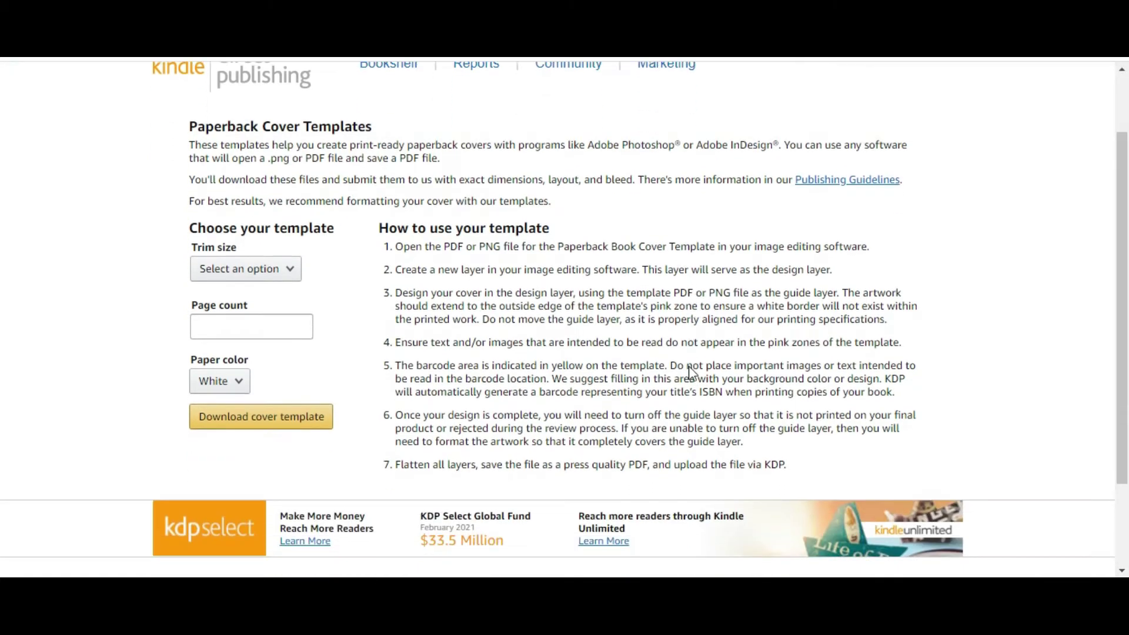
left_click(291, 271)
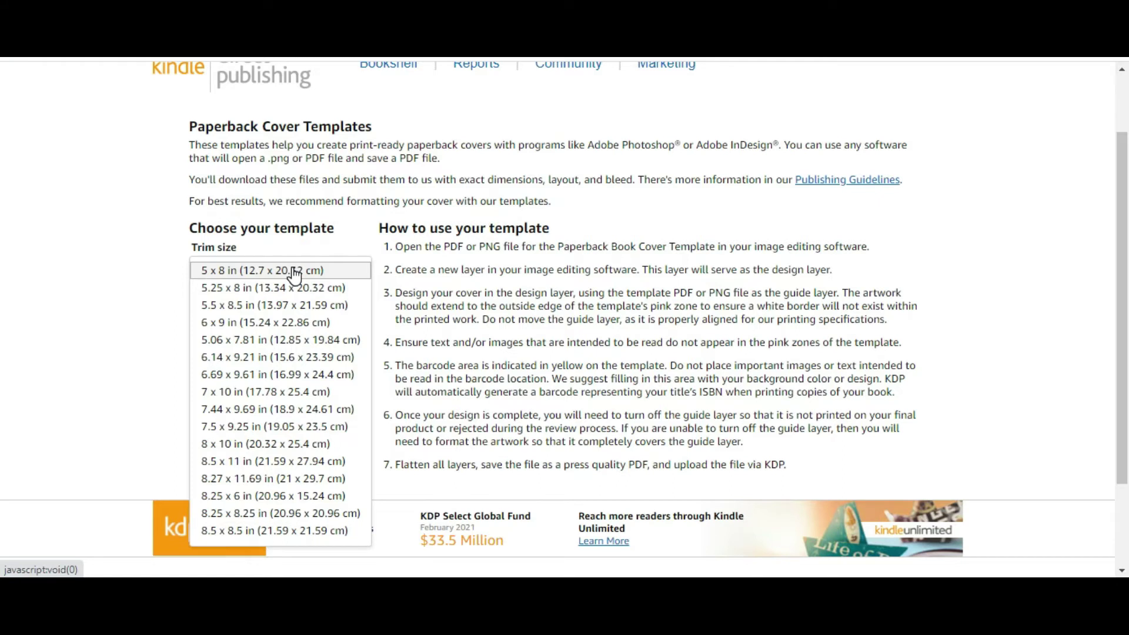
left_click(246, 311)
left_click(233, 321)
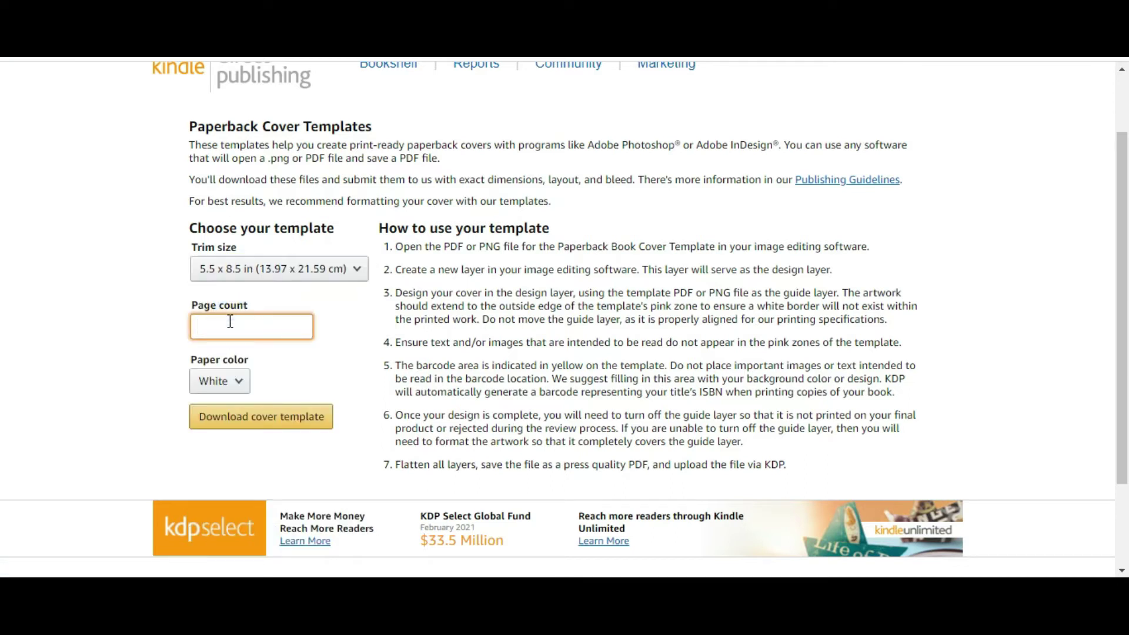
type("227")
left_click(238, 382)
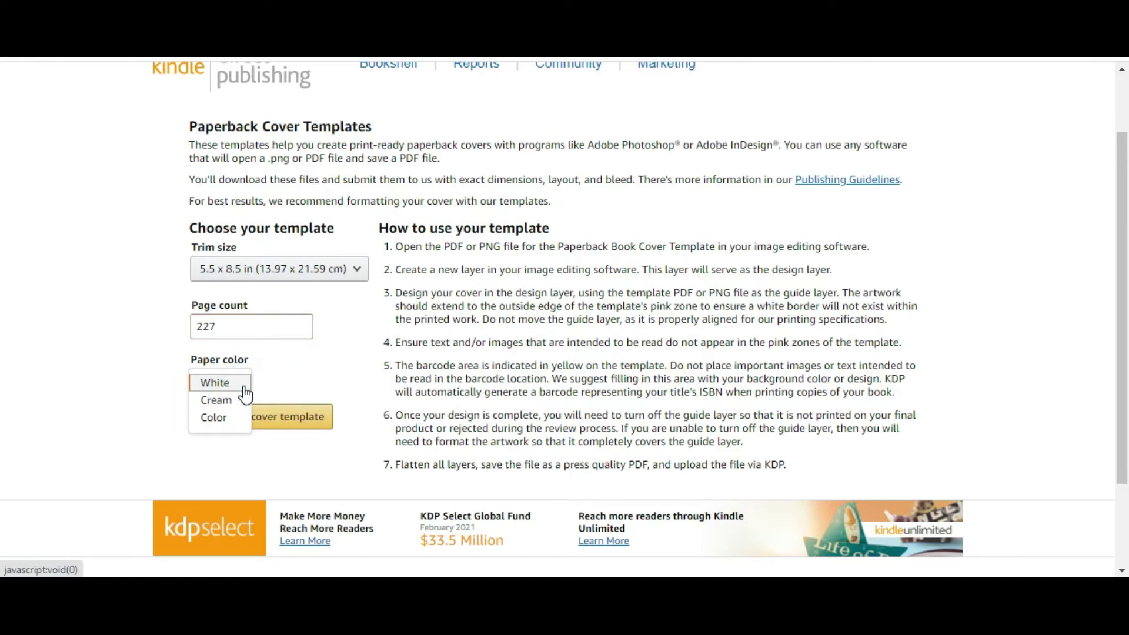
left_click(234, 406)
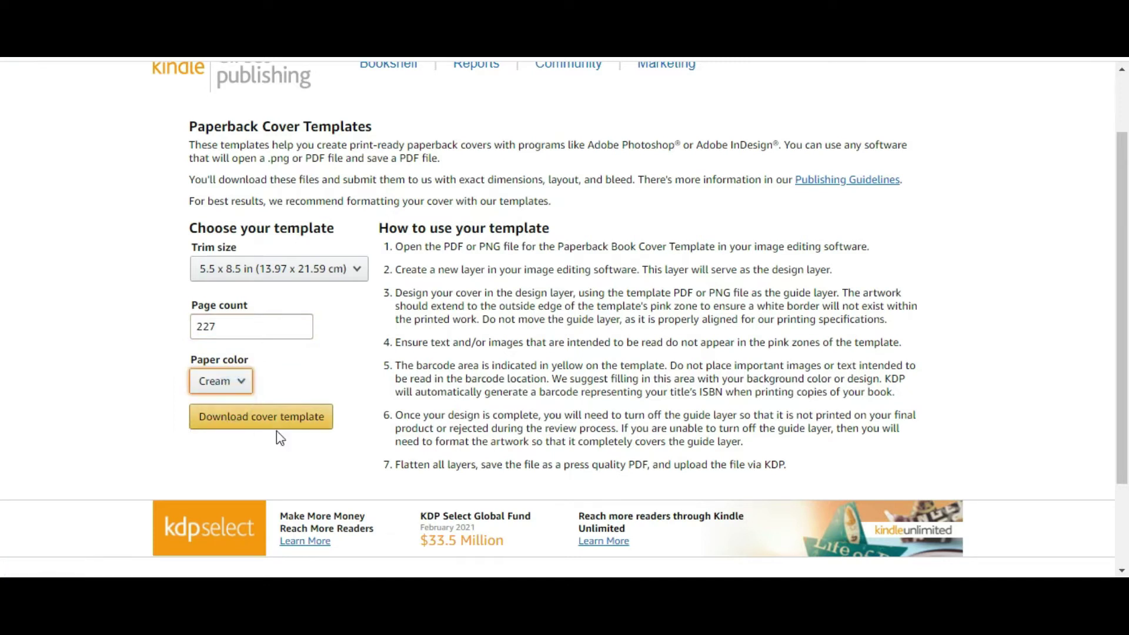
- Download the configured cover template and show the downloaded zip file in its folder
left_click(263, 428)
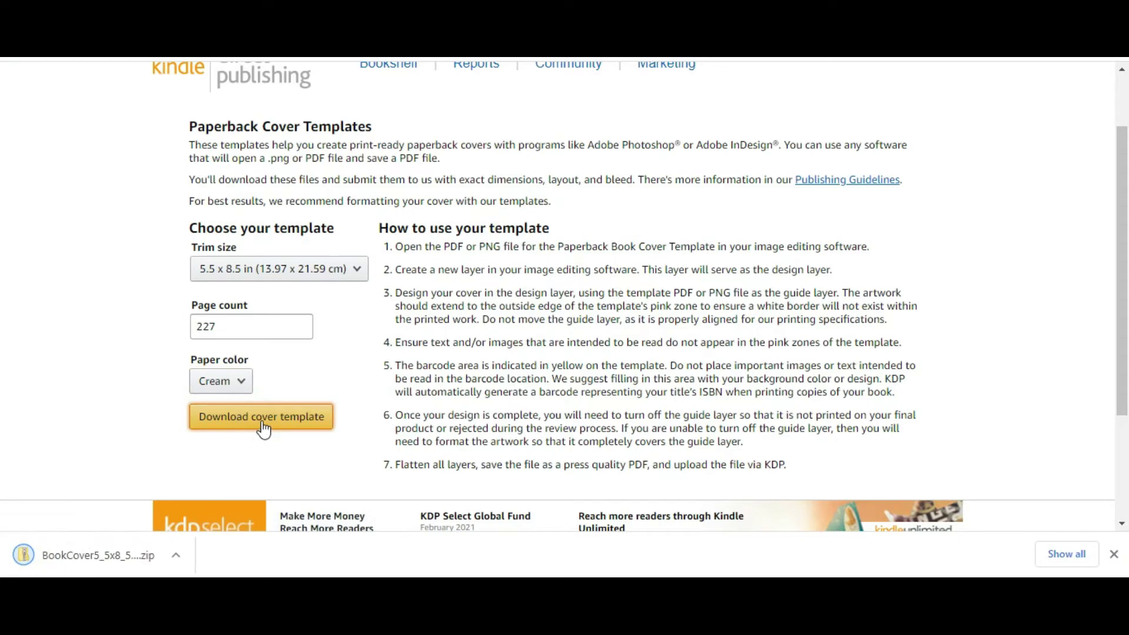
left_click(176, 558)
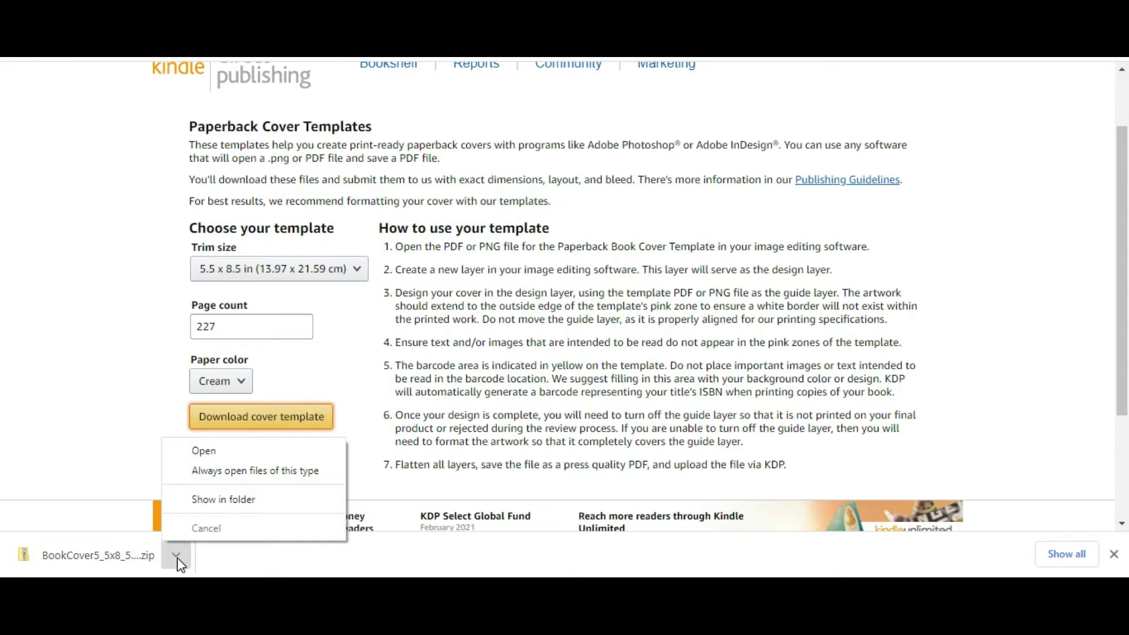
left_click(206, 500)
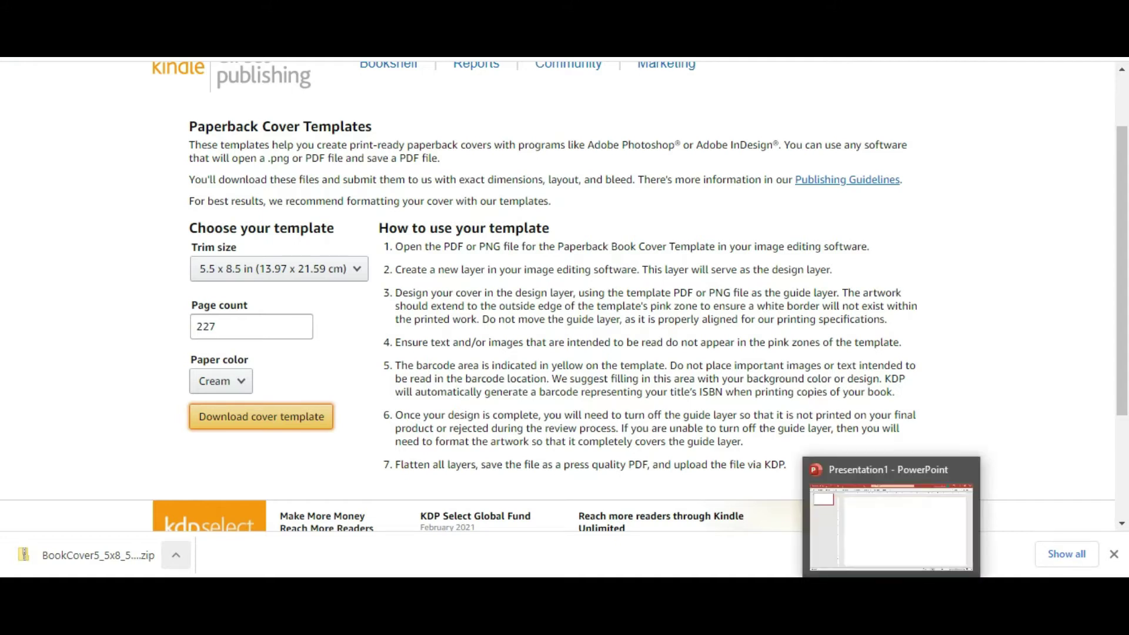
left_click(891, 518)
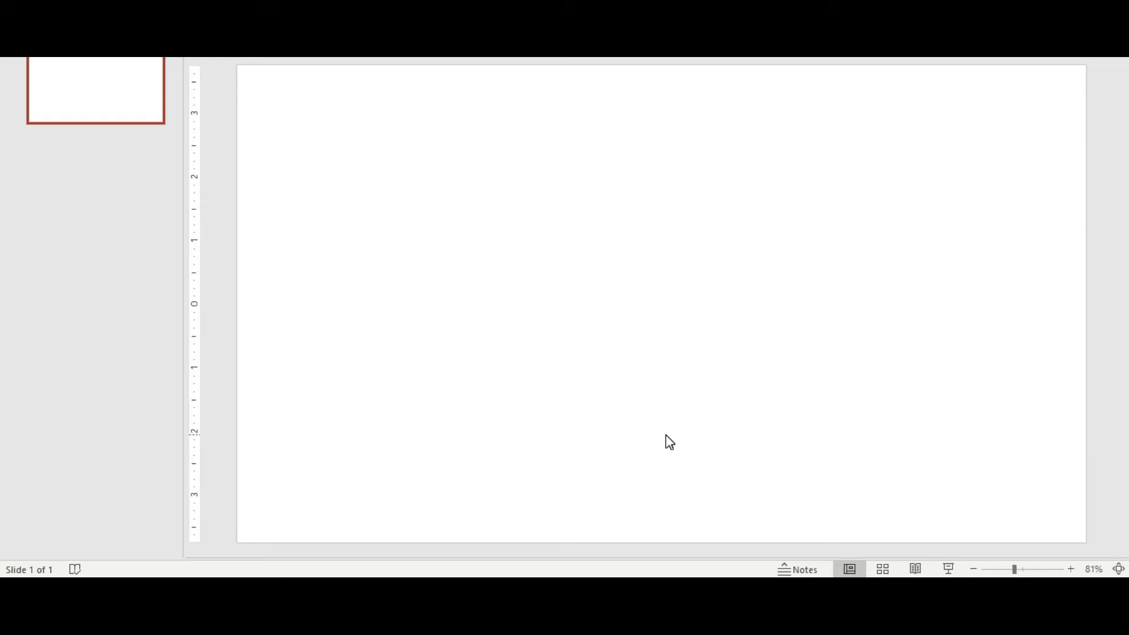
key("alt+Tab")
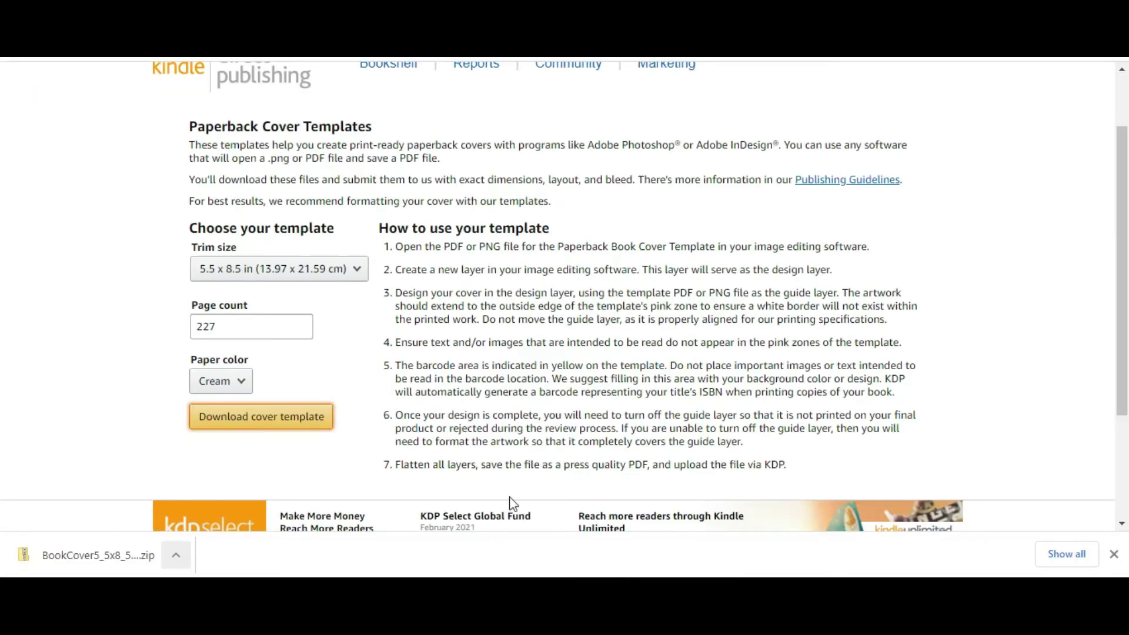
scroll(585, 353, "down", 3)
scroll(585, 352, "up", 5)
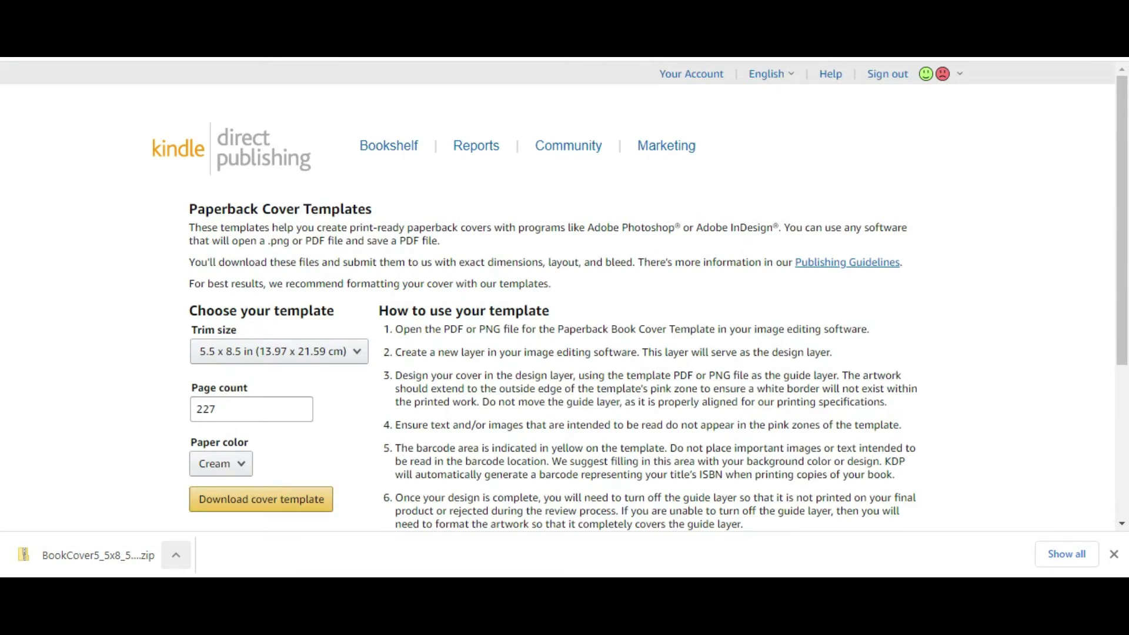
- Look up "kdp" in the browser's address suggestions and open the Paperback Submission Guidelines help page
key("ctrl+l")
type("kdp")
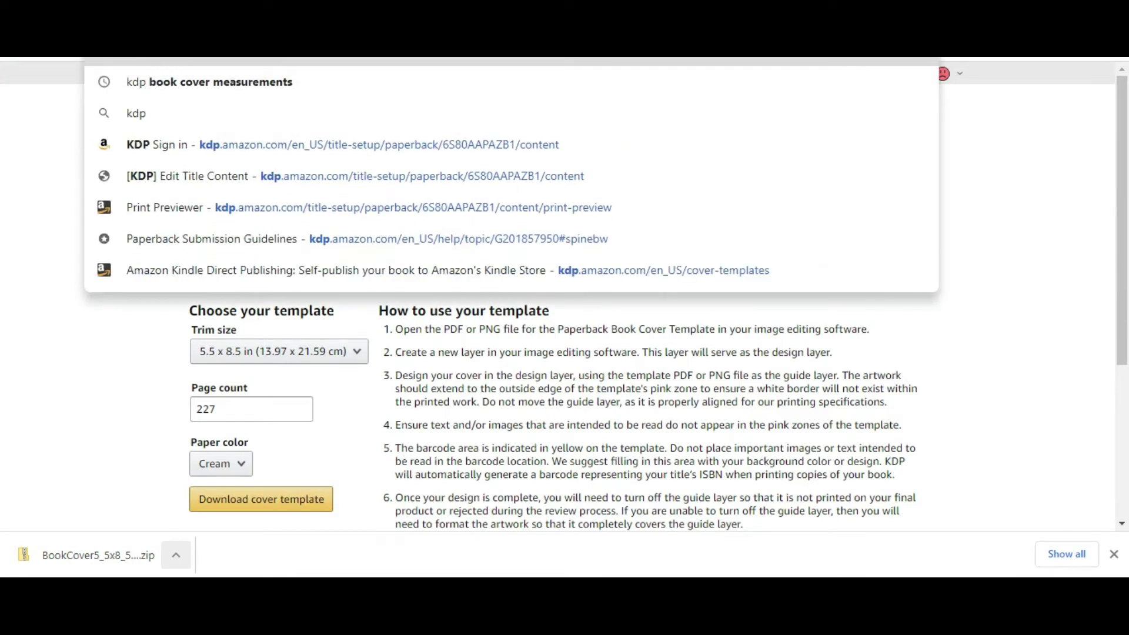
key("Down")
key("Down")
key("Down")
key("Down")
key("Down")
key("Return")
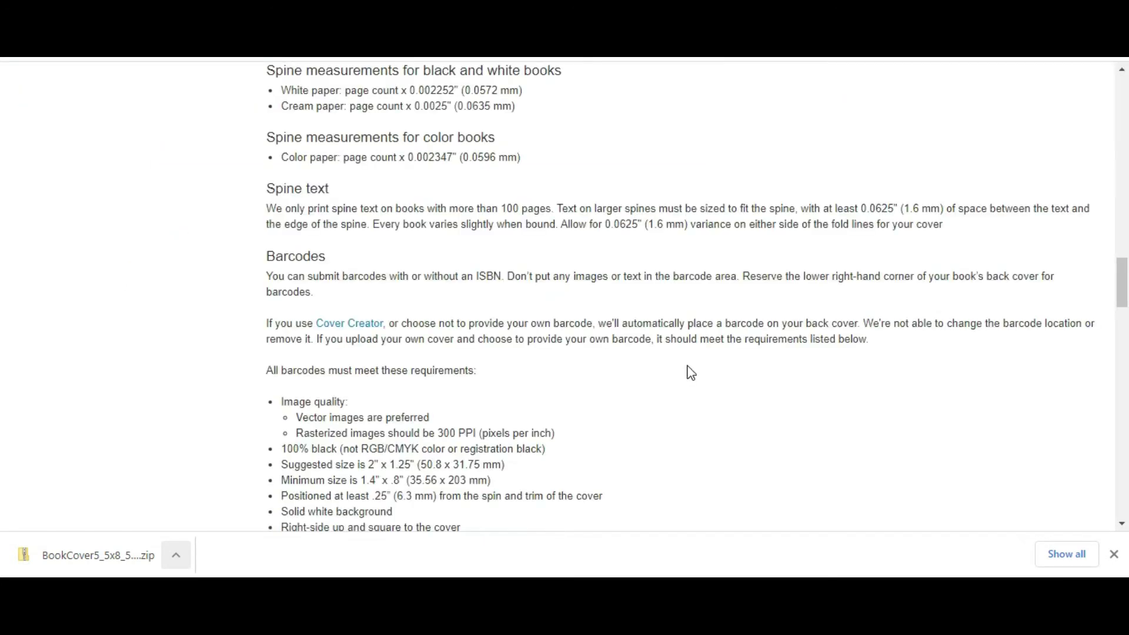
- Examine the Paperback Submission Guidelines for the file guidelines and the cover specifications, including how to calculate the cover size
scroll(617, 227, "up", 15)
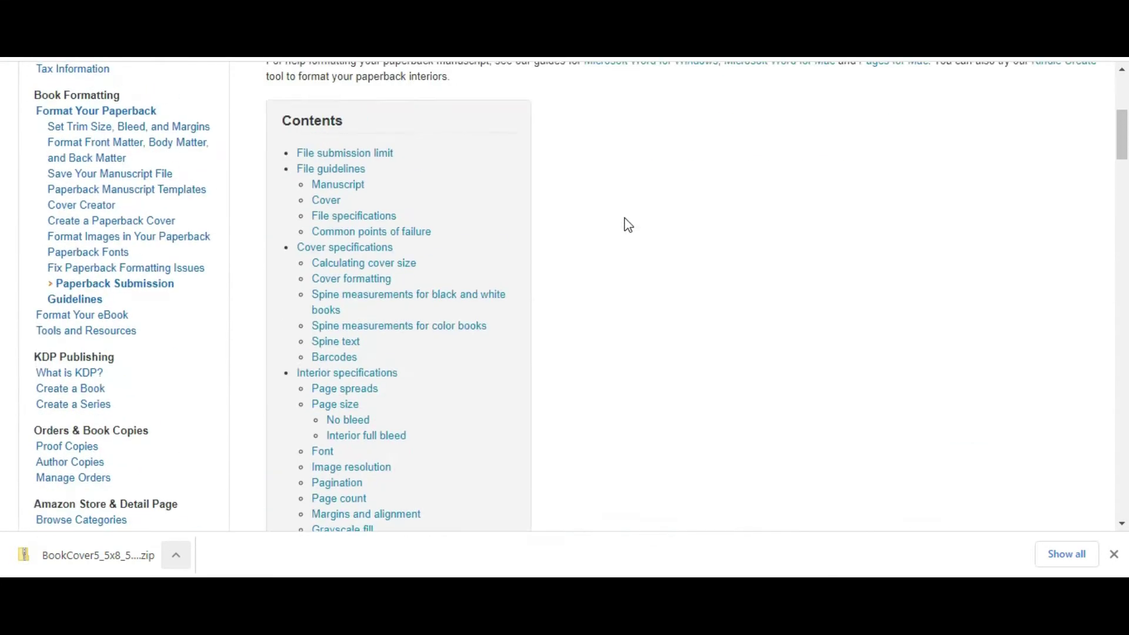
scroll(628, 225, "up", 5)
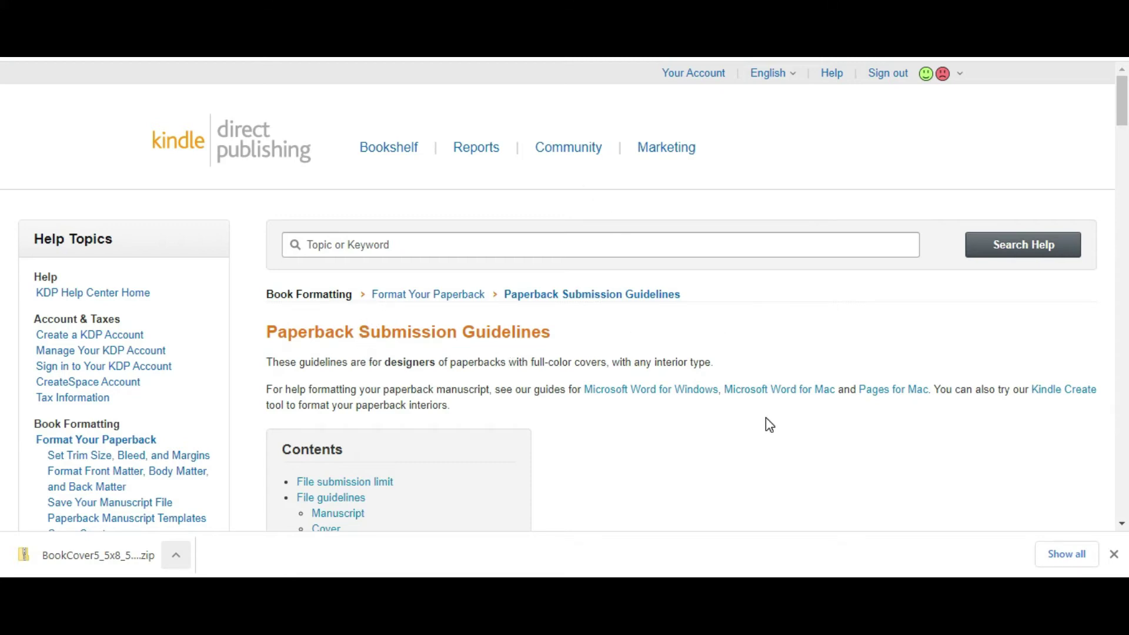
scroll(766, 419, "down", 4)
scroll(770, 422, "down", 1)
scroll(770, 422, "up", 3)
scroll(770, 422, "down", 6)
scroll(770, 423, "down", 6)
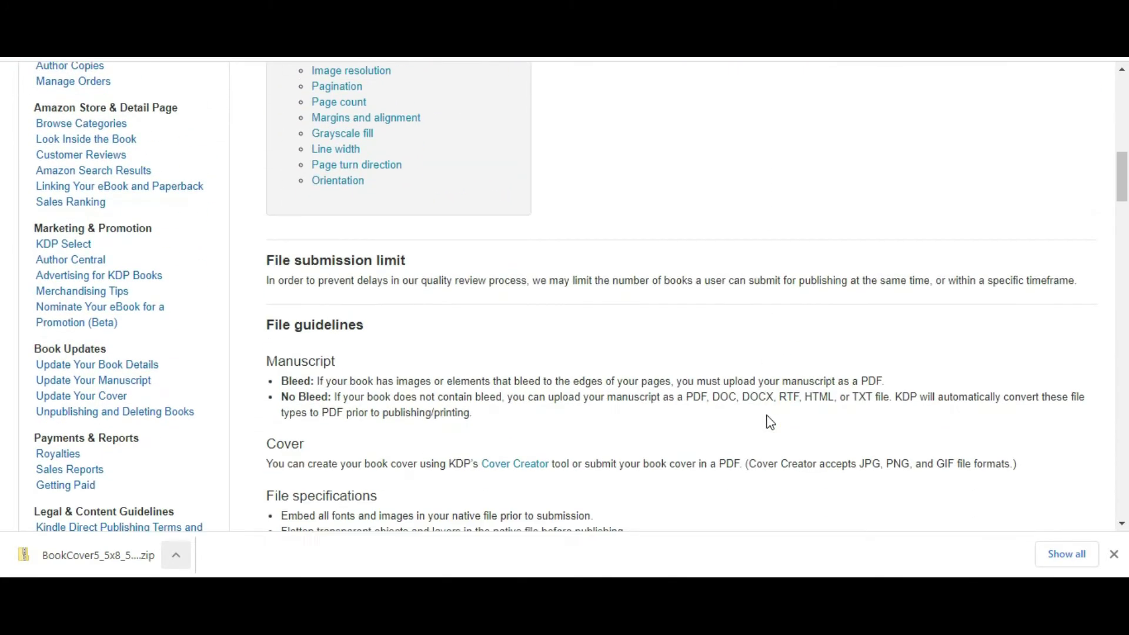
scroll(771, 423, "down", 2)
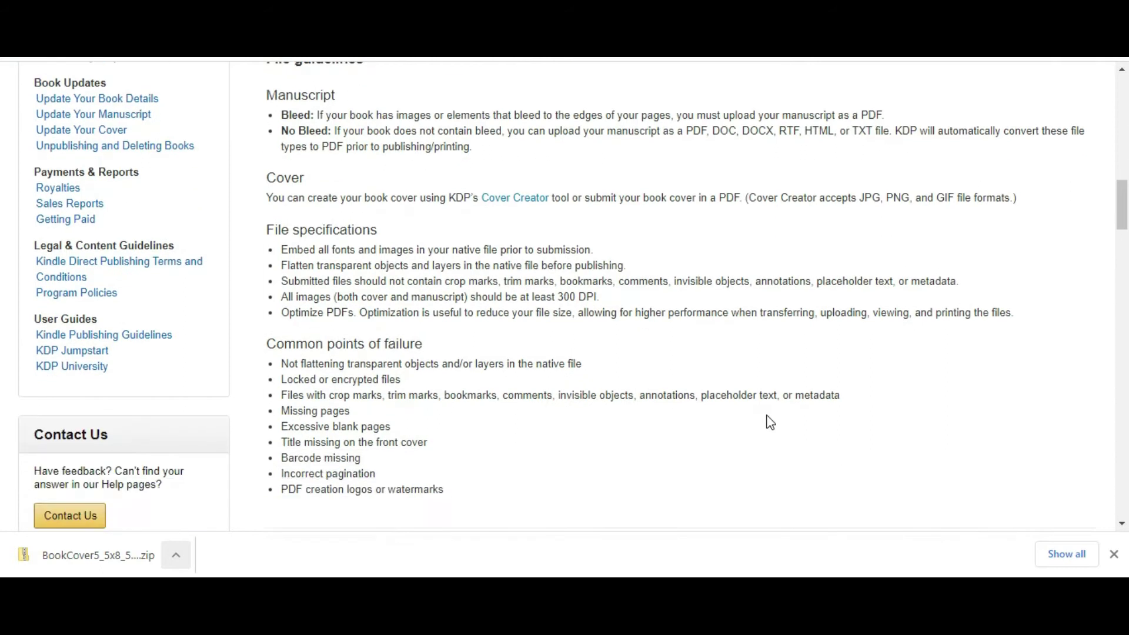
scroll(770, 422, "down", 4)
scroll(770, 422, "down", 3)
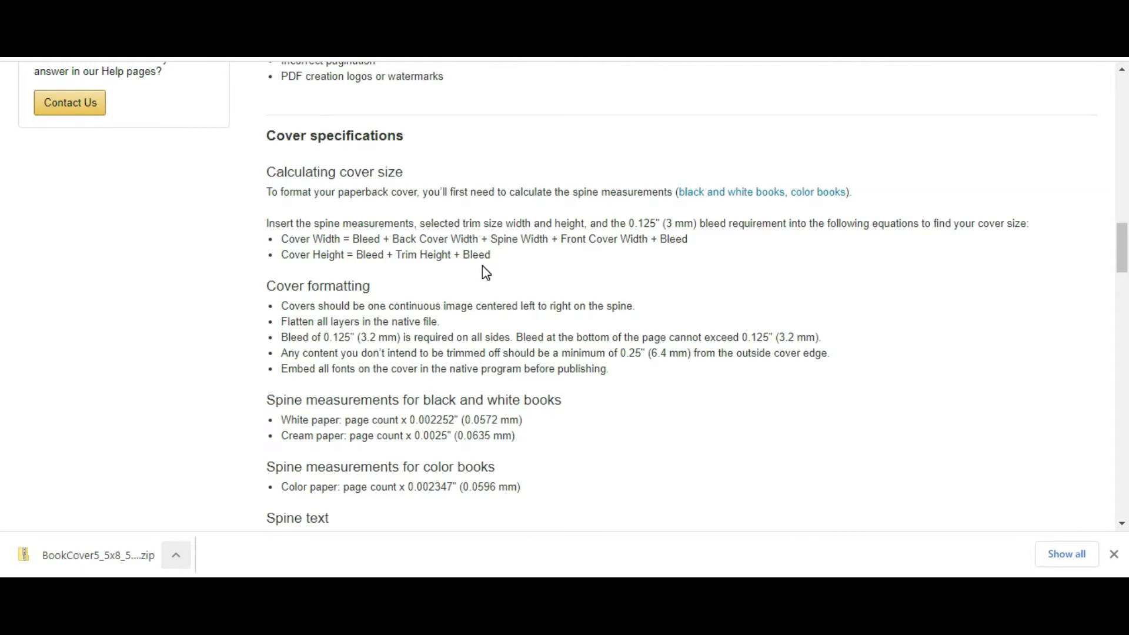
- Review the guidelines' contents list and the cover formatting and spine measurement specifications
scroll(485, 271, "down", 2)
scroll(486, 271, "up", 10)
scroll(486, 269, "up", 10)
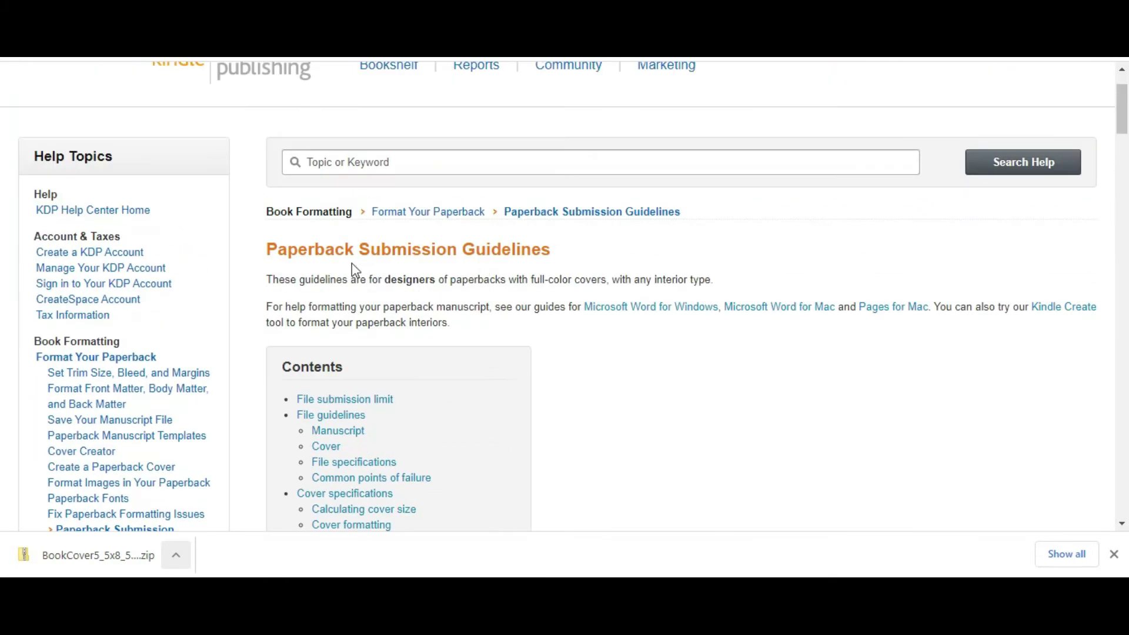
scroll(524, 259, "down", 10)
scroll(521, 261, "down", 9)
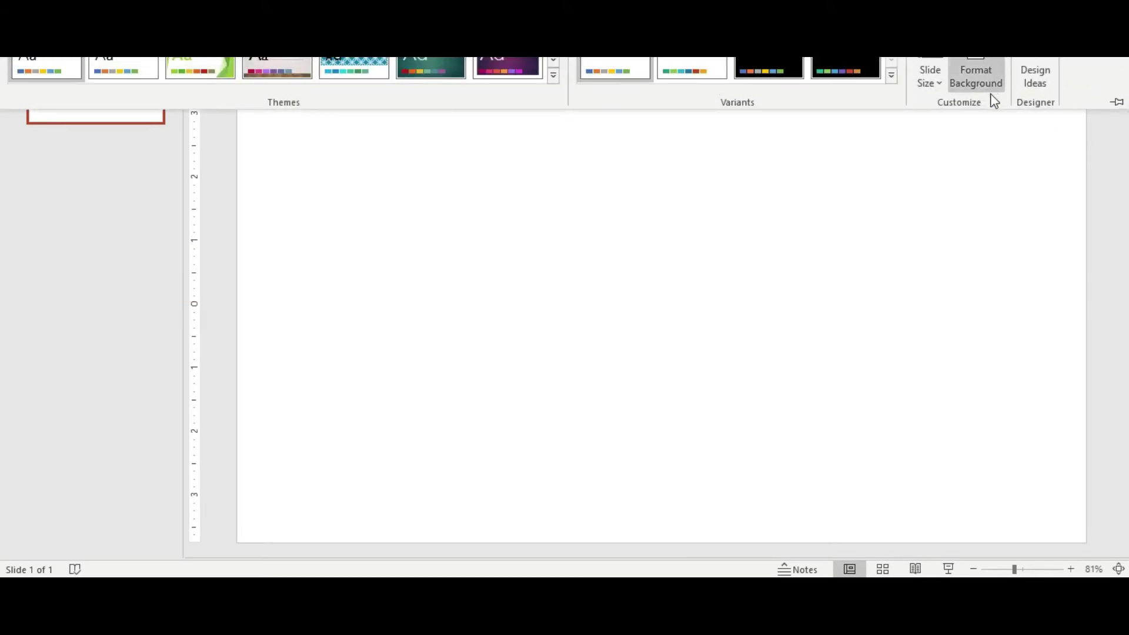
- Switch to the blank PowerPoint presentation and set a custom slide width of 11.25 in
left_click(939, 88)
left_click(1006, 185)
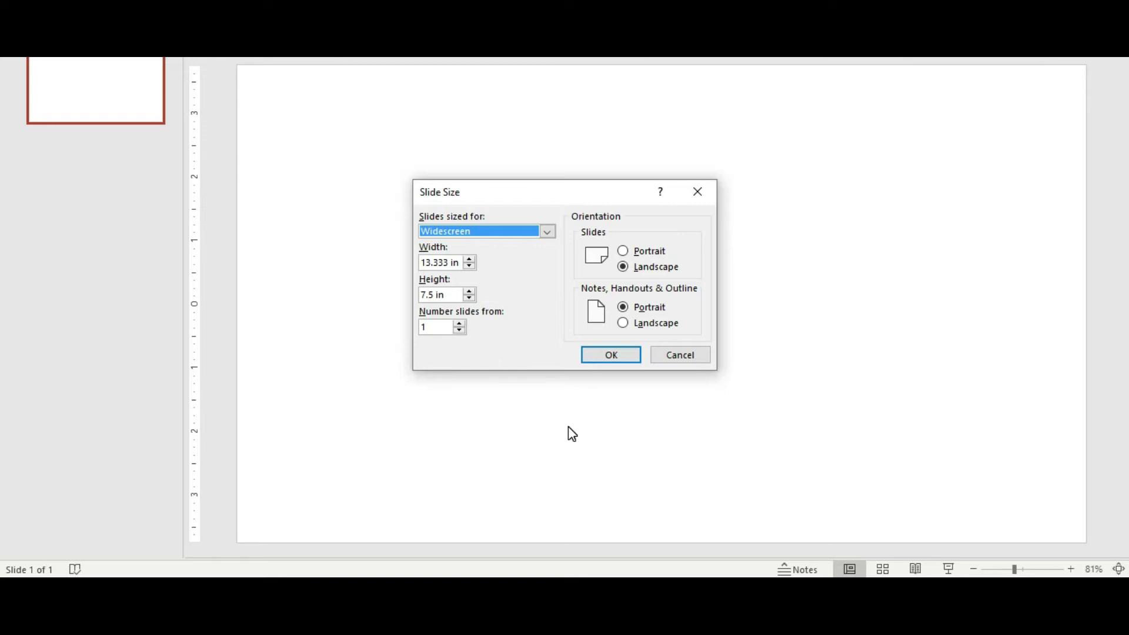
left_click(461, 264)
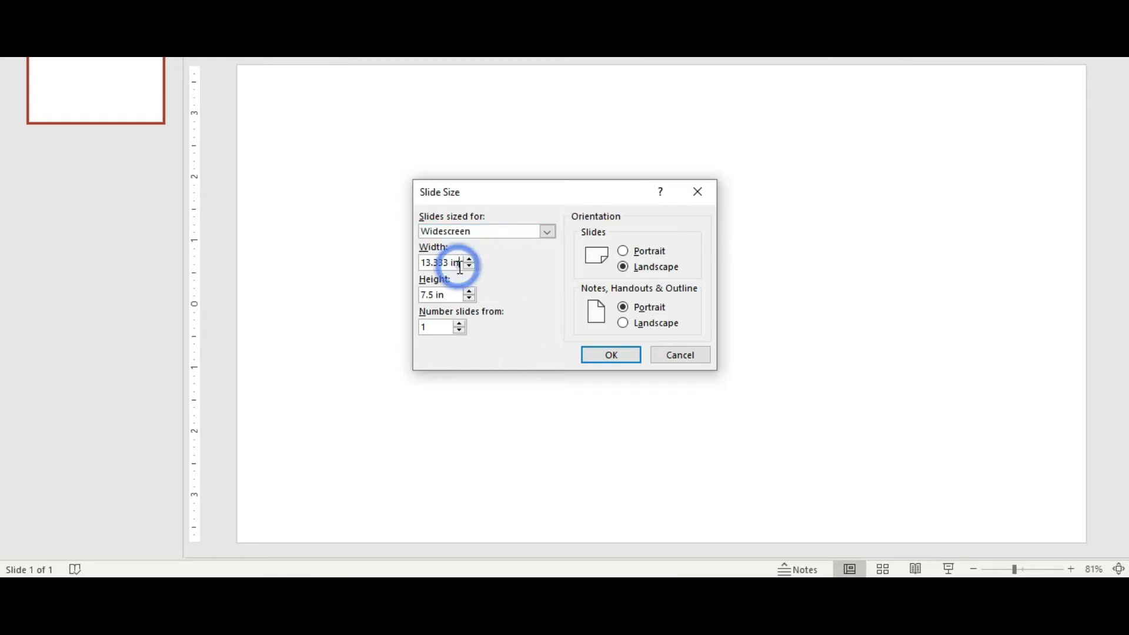
key("BackSpace")
key("BackSpace")
key("BackSpace")
key("BackSpace")
key("BackSpace")
key("BackSpace")
key("BackSpace")
key("BackSpace")
key("BackSpace")
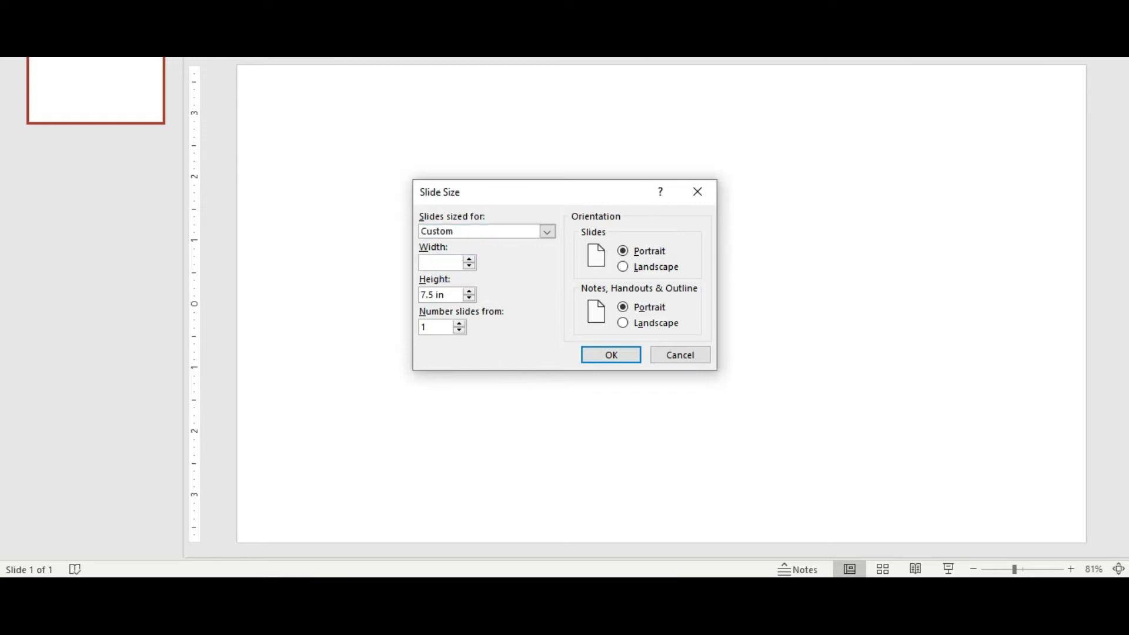
type("11.25")
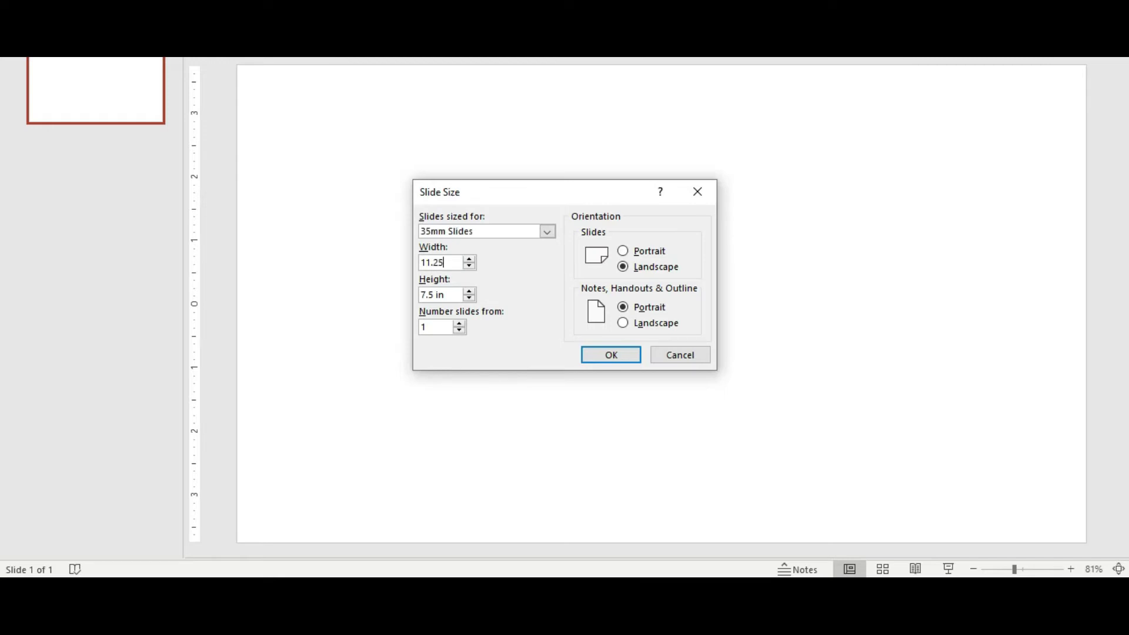
- Set the custom slide height to 9.25 in
left_click(458, 296)
key("BackSpace")
key("BackSpace")
key("BackSpace")
key("BackSpace")
key("BackSpace")
key("BackSpace")
type("9.25")
- Set notes, handouts and outline to landscape orientation and apply the new slide size with content maximized
left_click(622, 324)
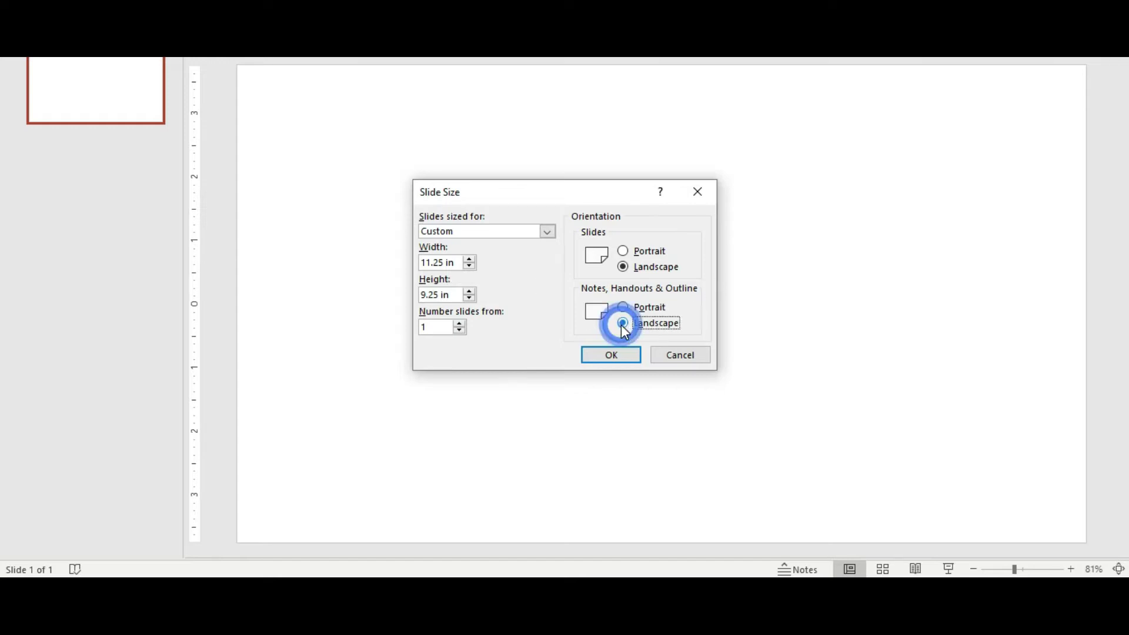
left_click(606, 356)
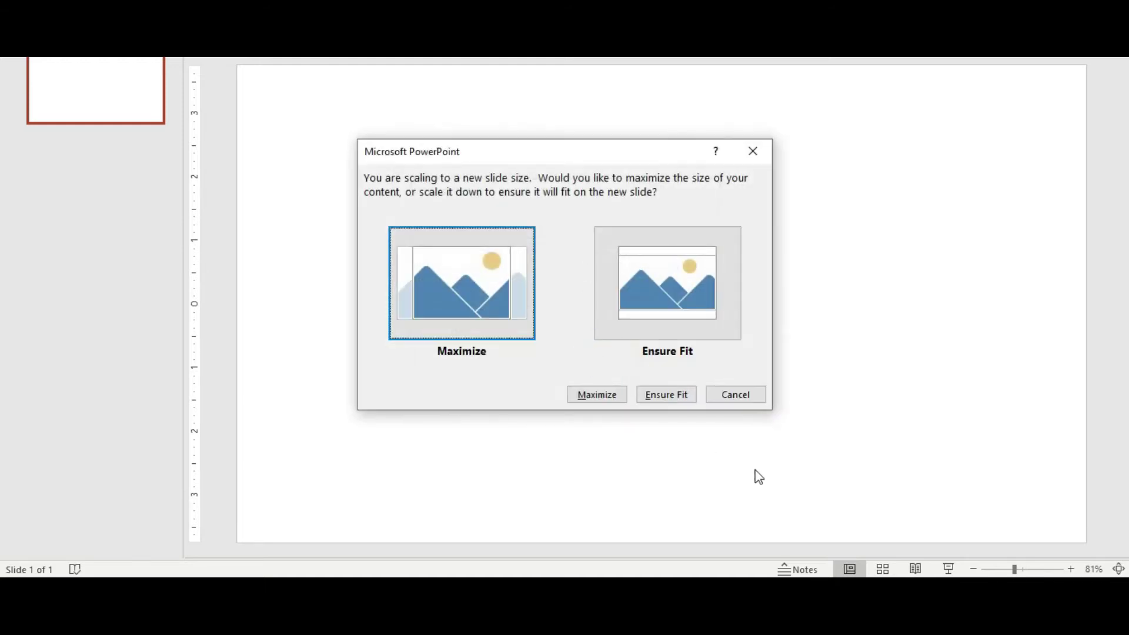
left_click(597, 394)
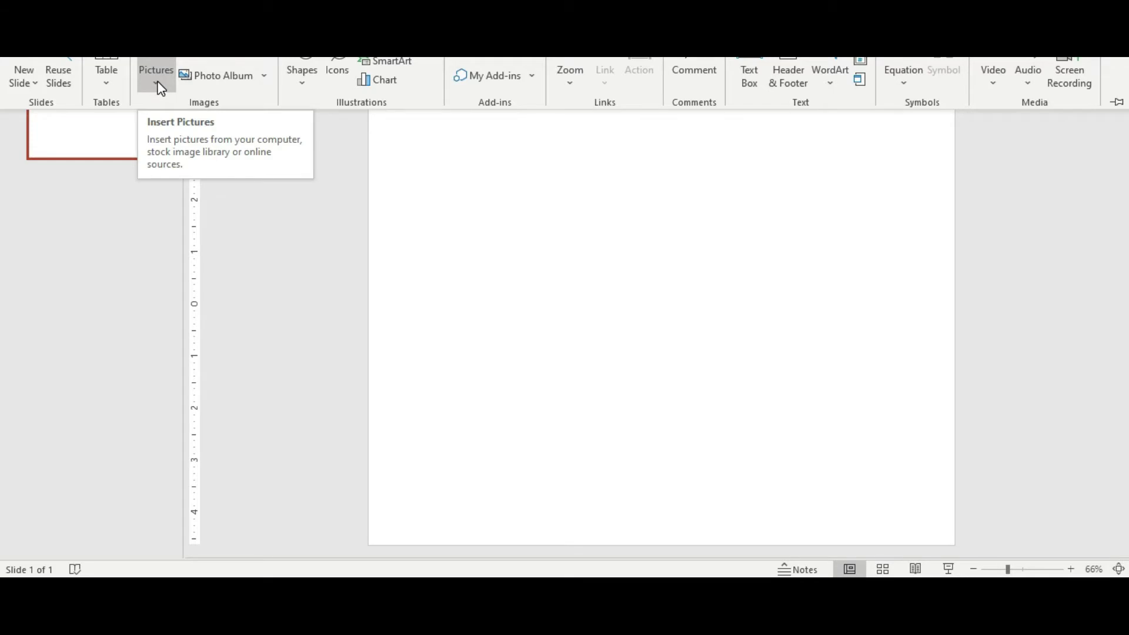
- Insert the Depositphotos_11133430_xl-2015 picture from this device and stretch it to the slide's upper and lower edges
left_click(158, 86)
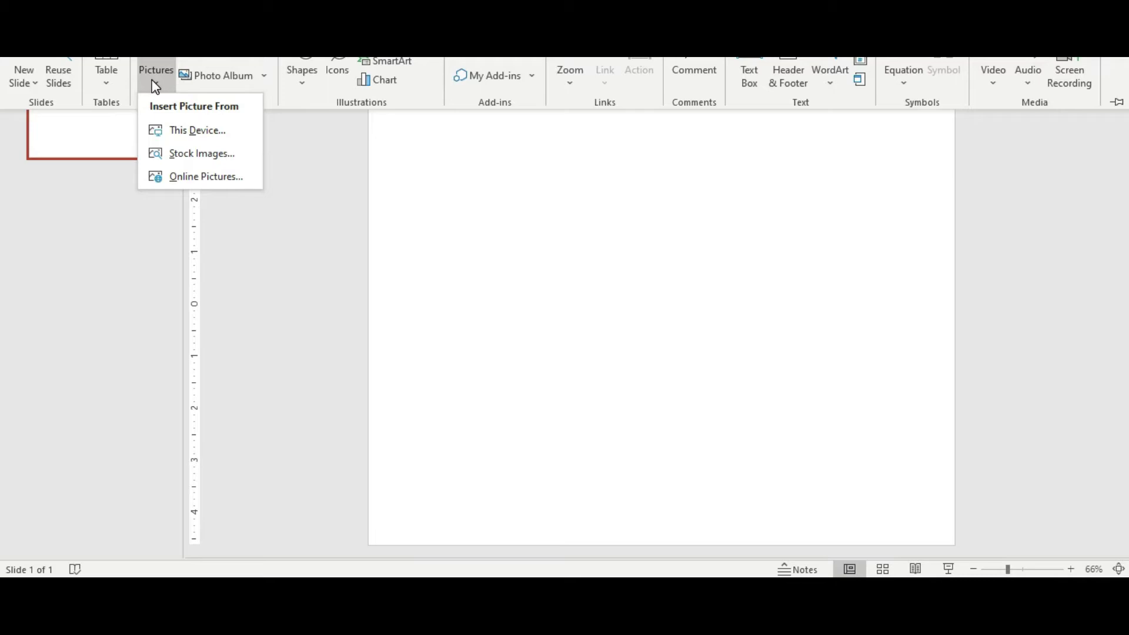
left_click(195, 134)
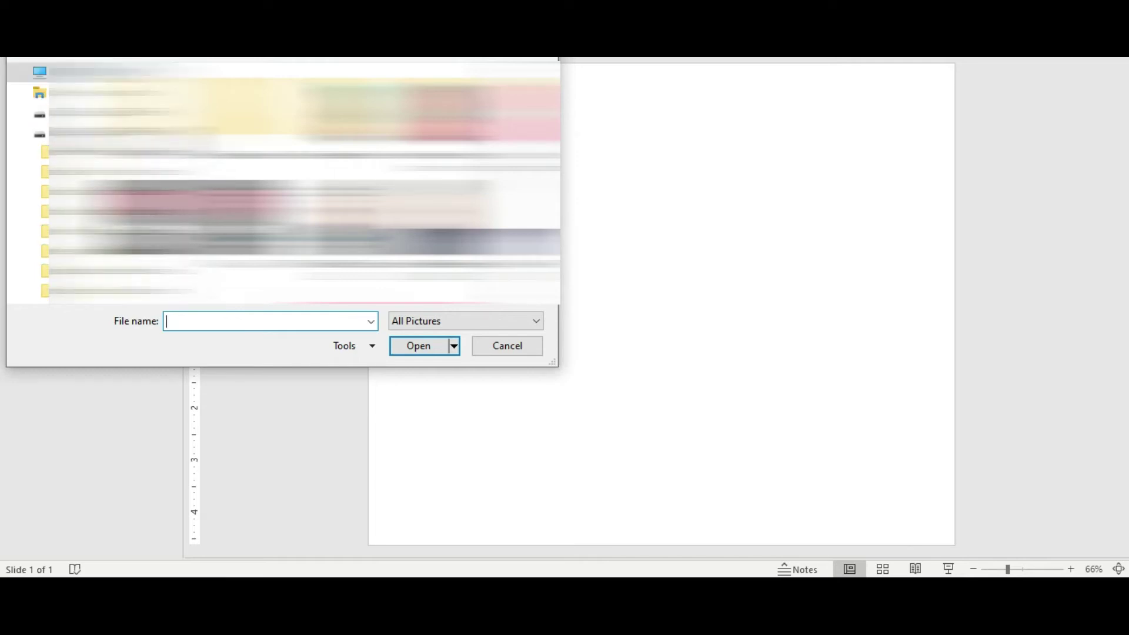
scroll(118, 111, "up", 3)
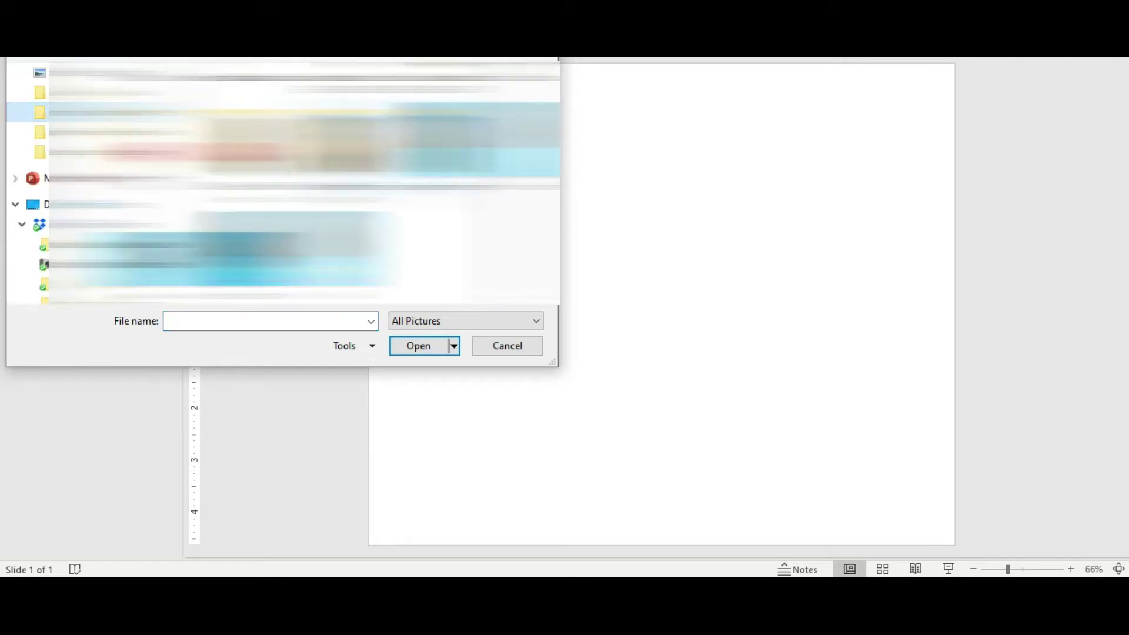
key("shift+F10")
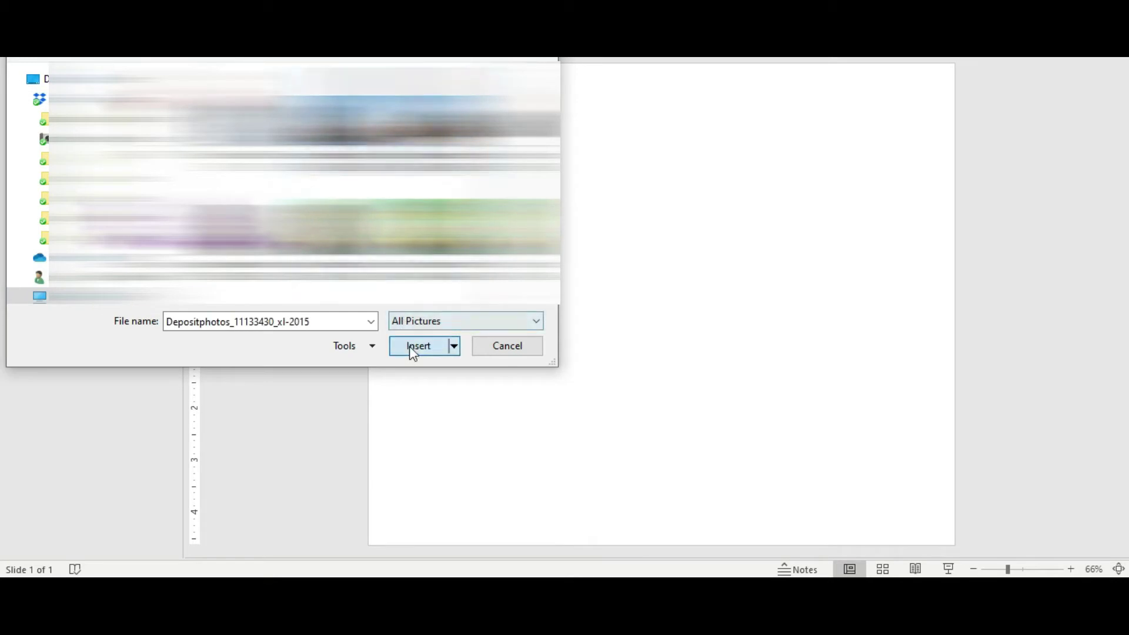
left_click(415, 347)
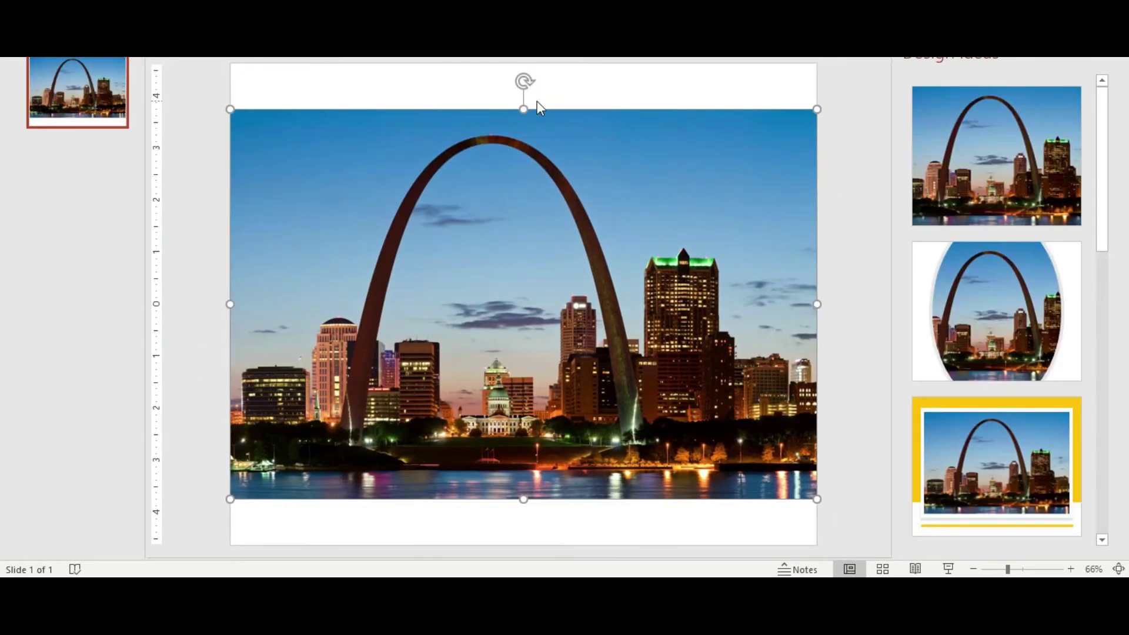
left_click_drag(523, 109, 520, 62)
left_click_drag(523, 503, 522, 541)
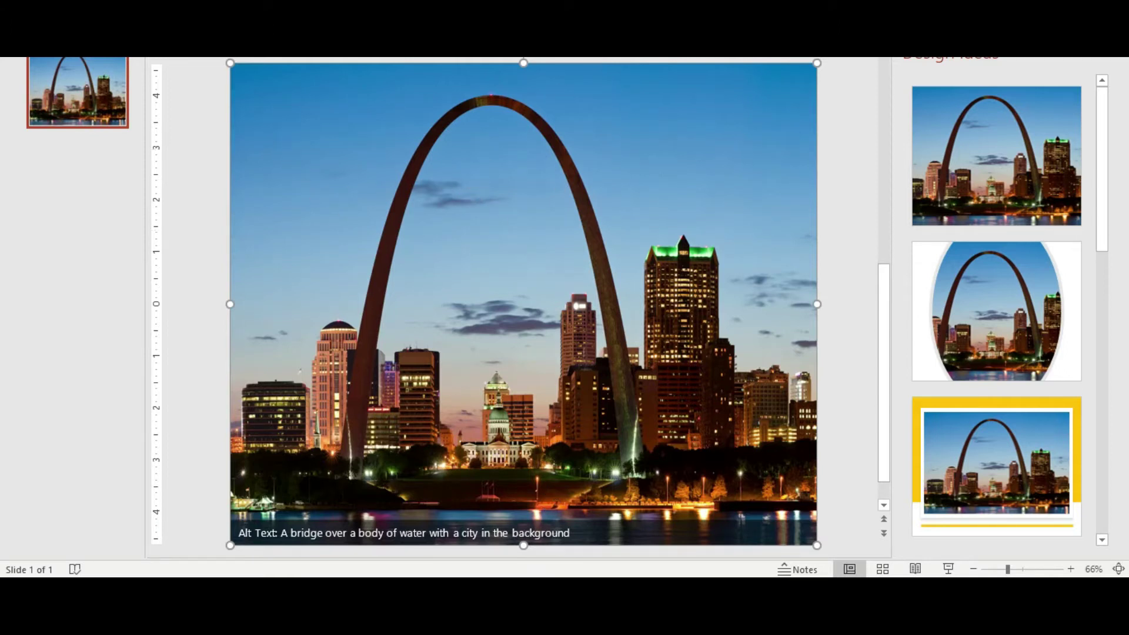
left_click(597, 44)
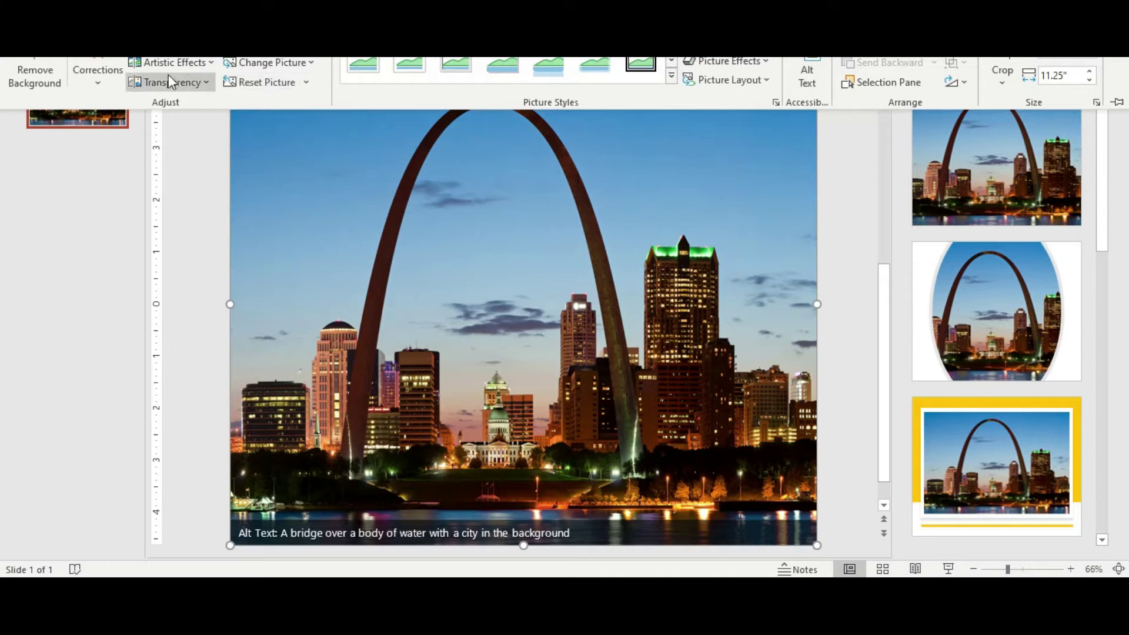
left_click(209, 84)
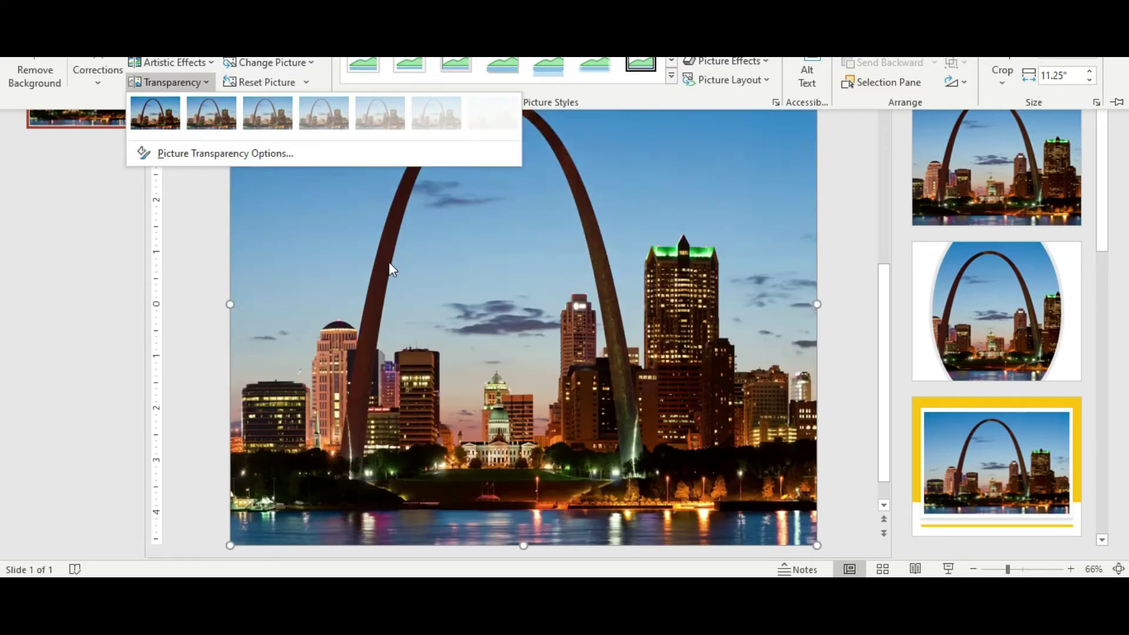
left_click(389, 264)
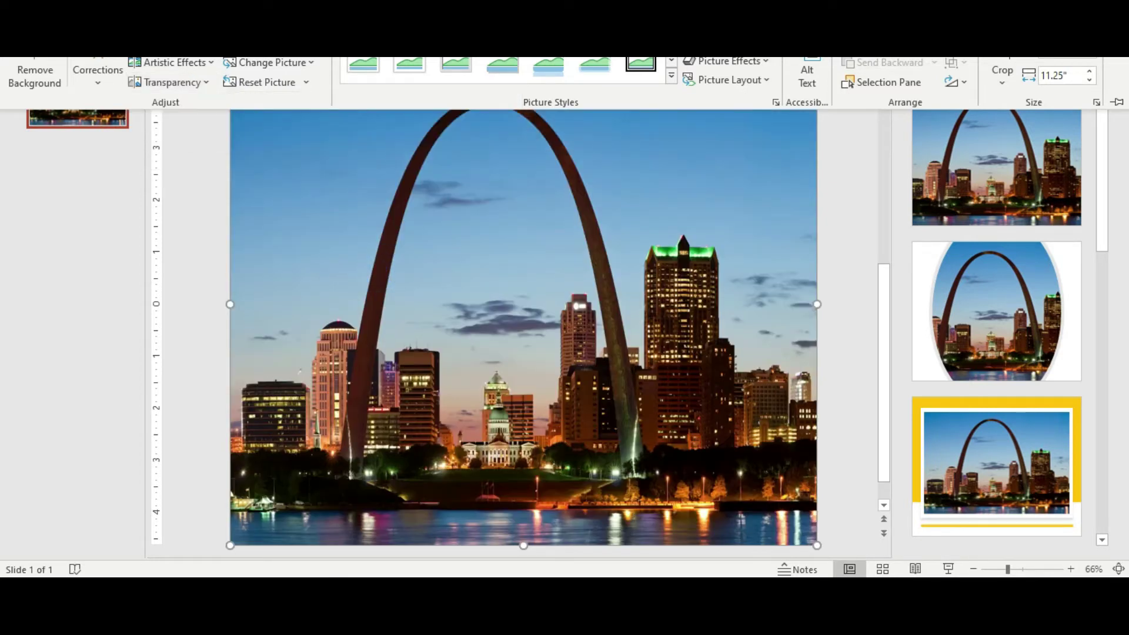
- Shorten the skyline picture from its lower edge and fill the slide background with solid light blue
left_click_drag(524, 545, 524, 493)
right_click(435, 534)
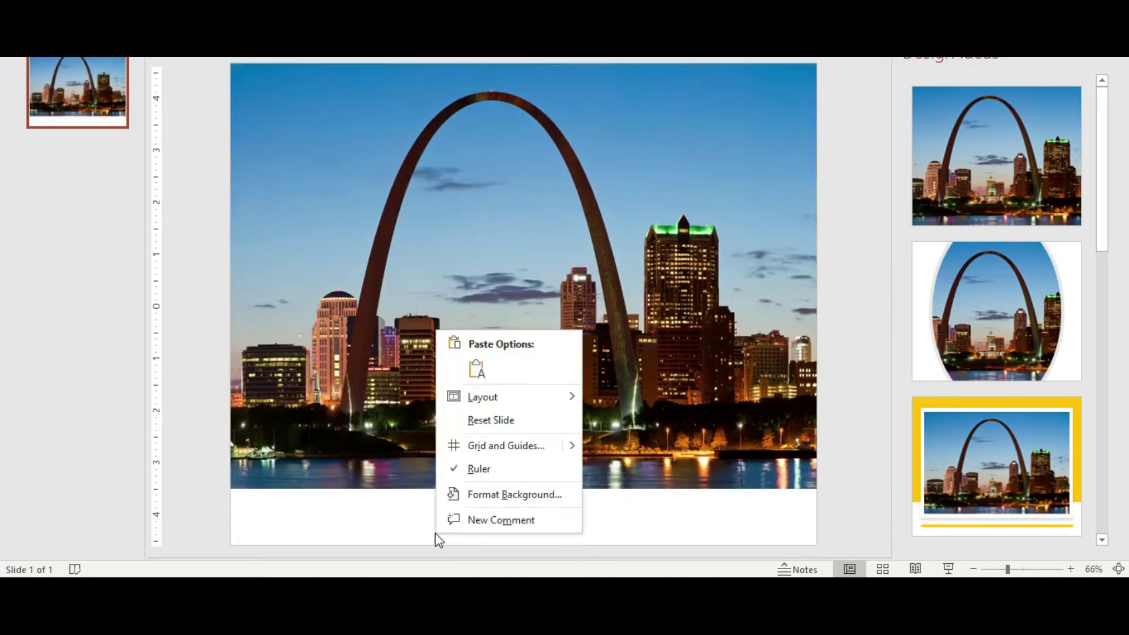
left_click(479, 495)
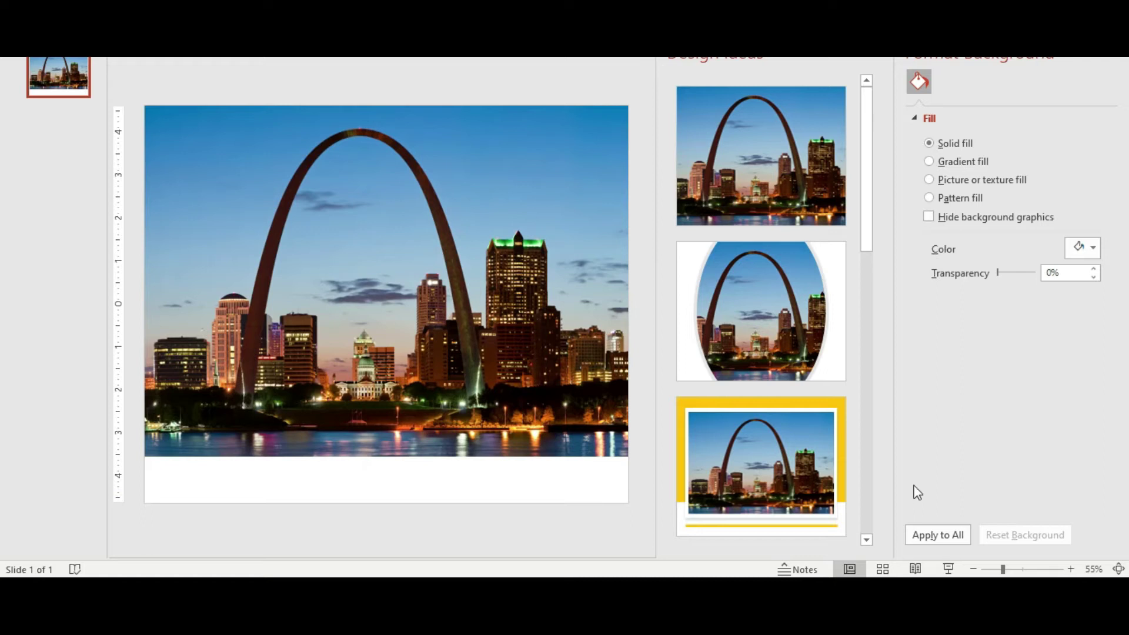
left_click(1092, 247)
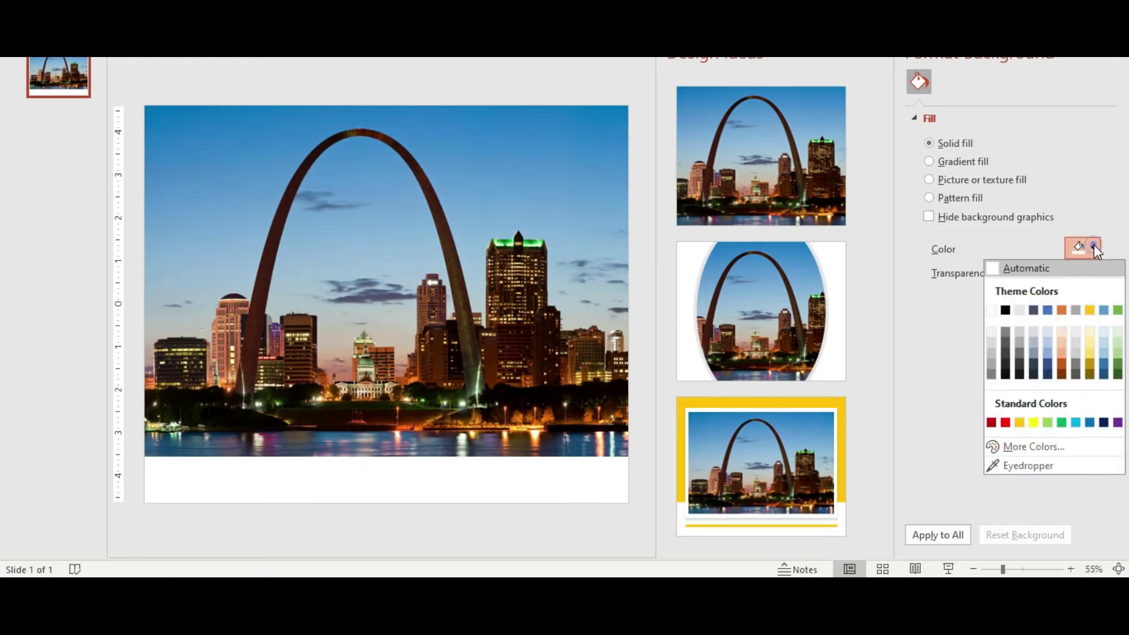
left_click(1076, 422)
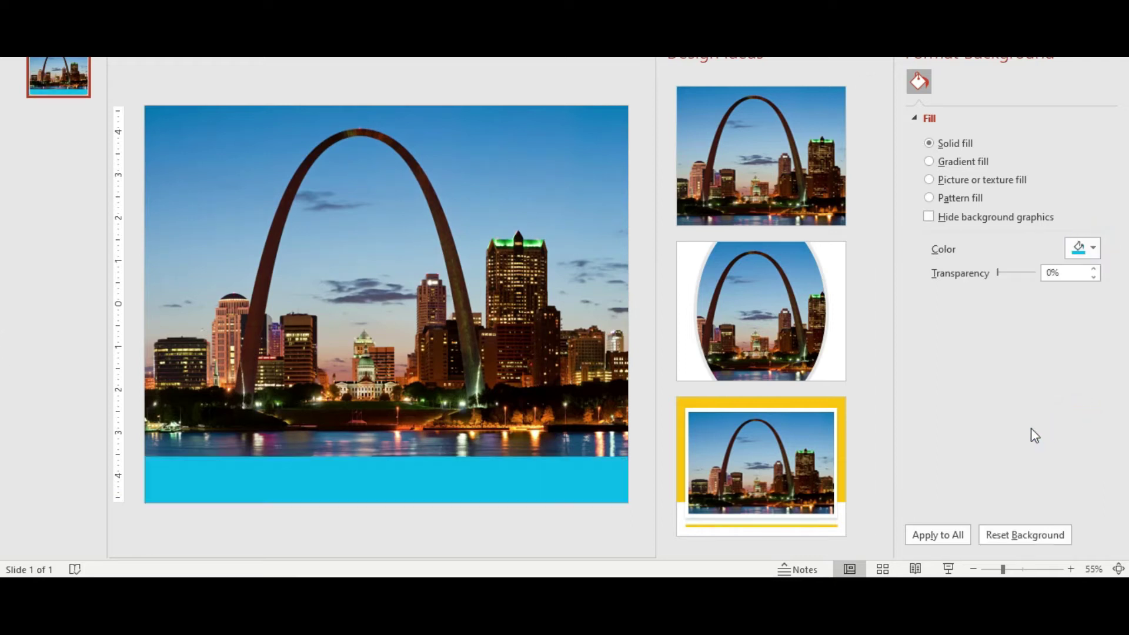
- Stretch the skyline picture back down to the slide's lower edge and apply the most transparent picture preset
left_click(396, 424)
left_click(879, 57)
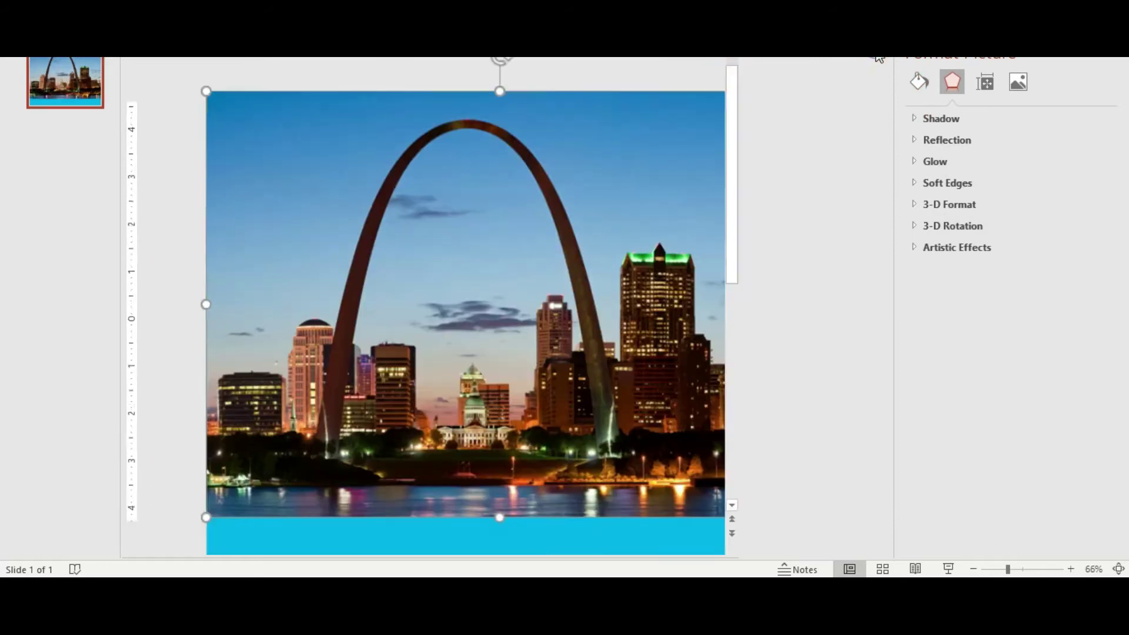
left_click_drag(523, 516, 521, 539)
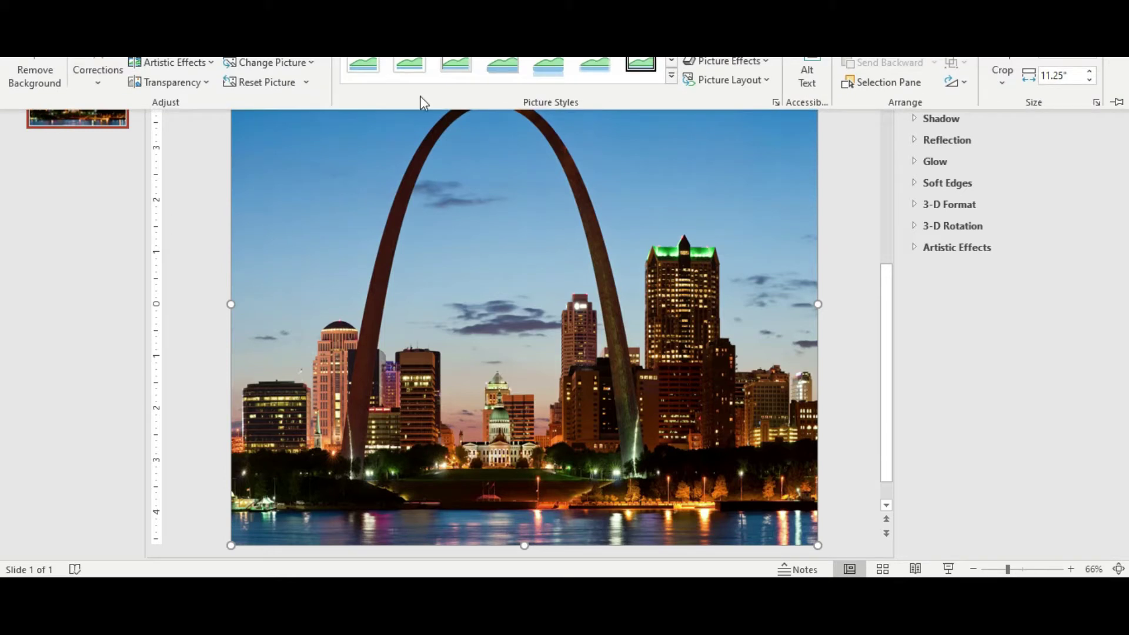
left_click(191, 87)
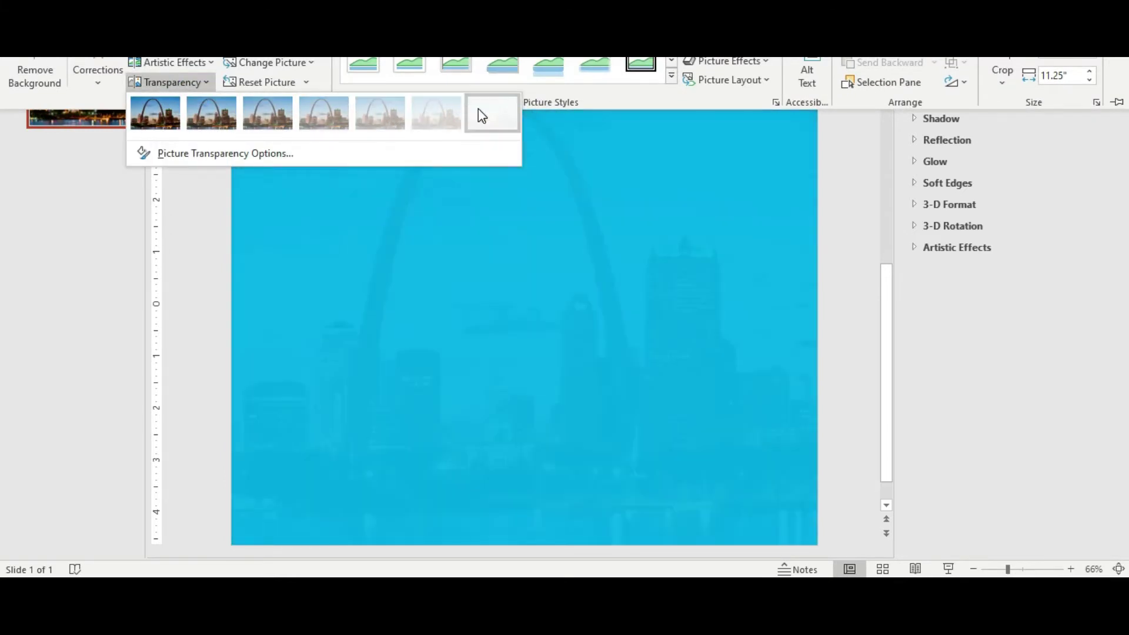
left_click(480, 112)
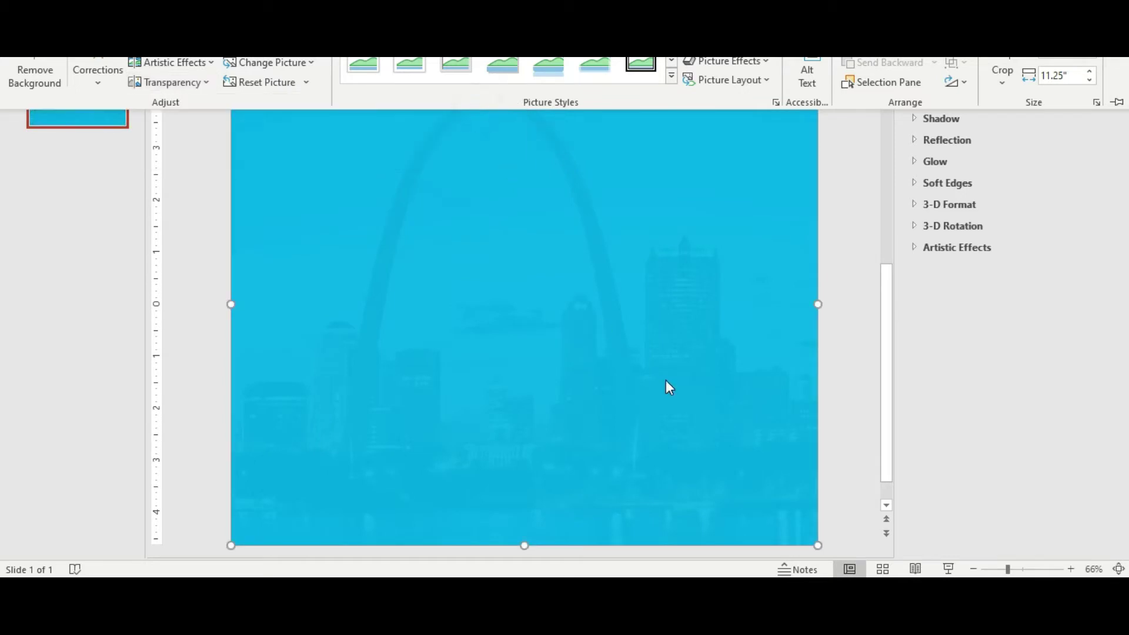
- Apply 30 pt soft edges to the skyline picture and narrow it slightly from its right edge
left_click(663, 289)
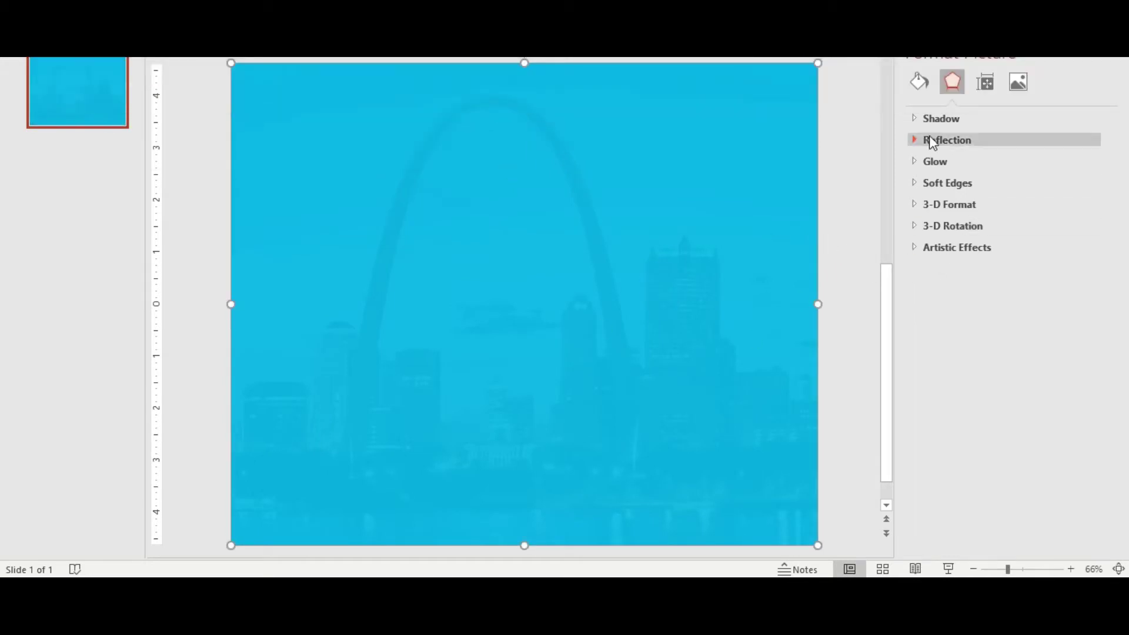
left_click(916, 183)
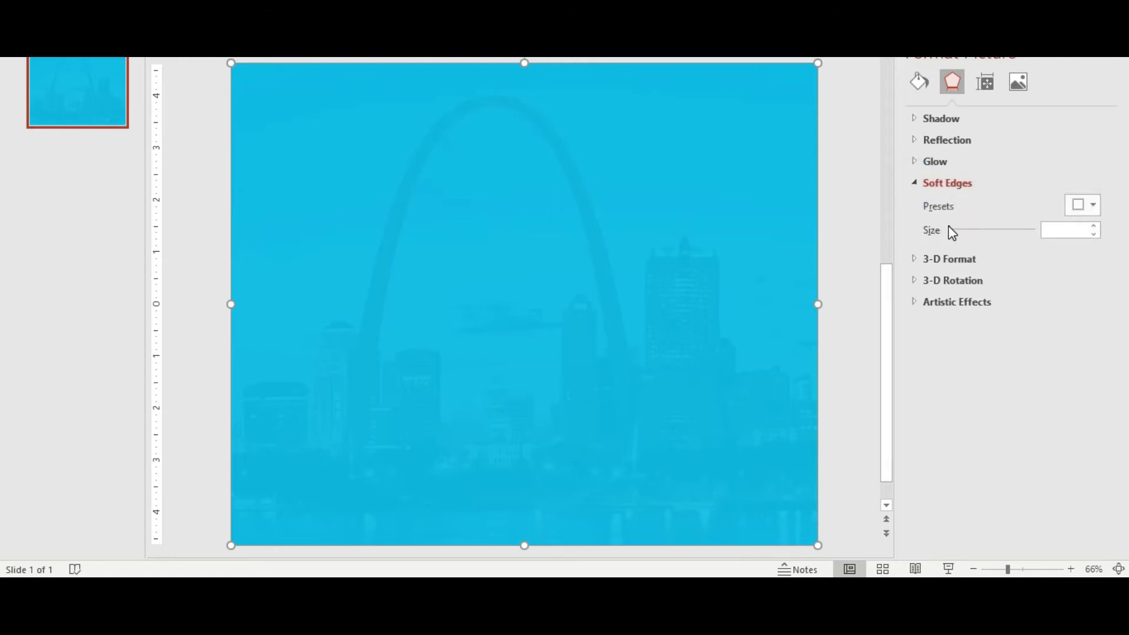
left_click_drag(951, 226, 978, 228)
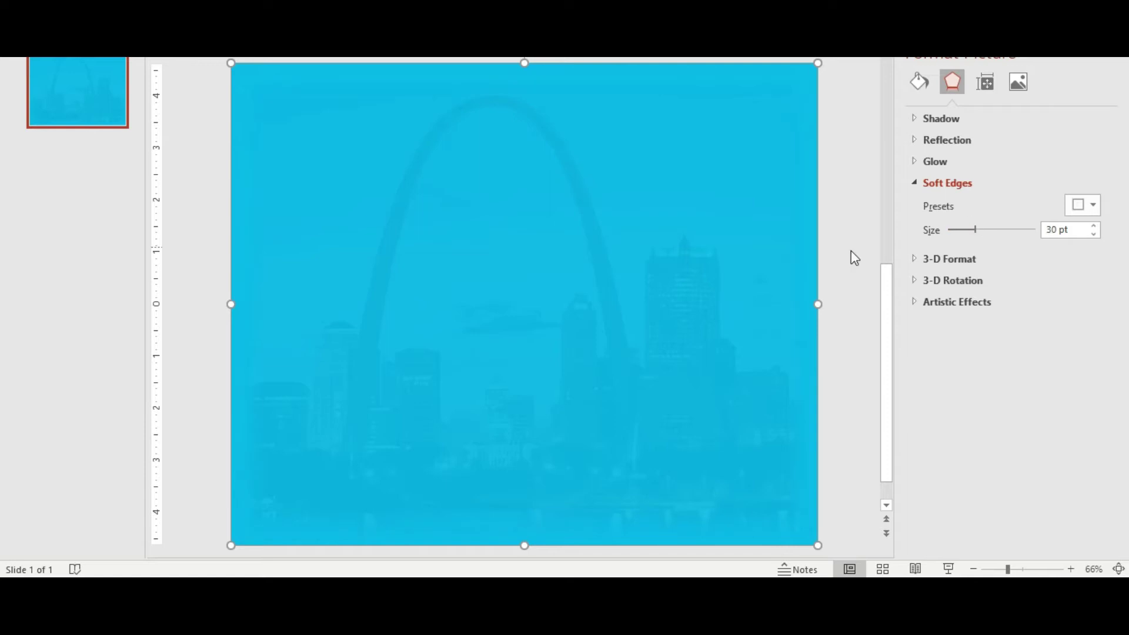
left_click(821, 303)
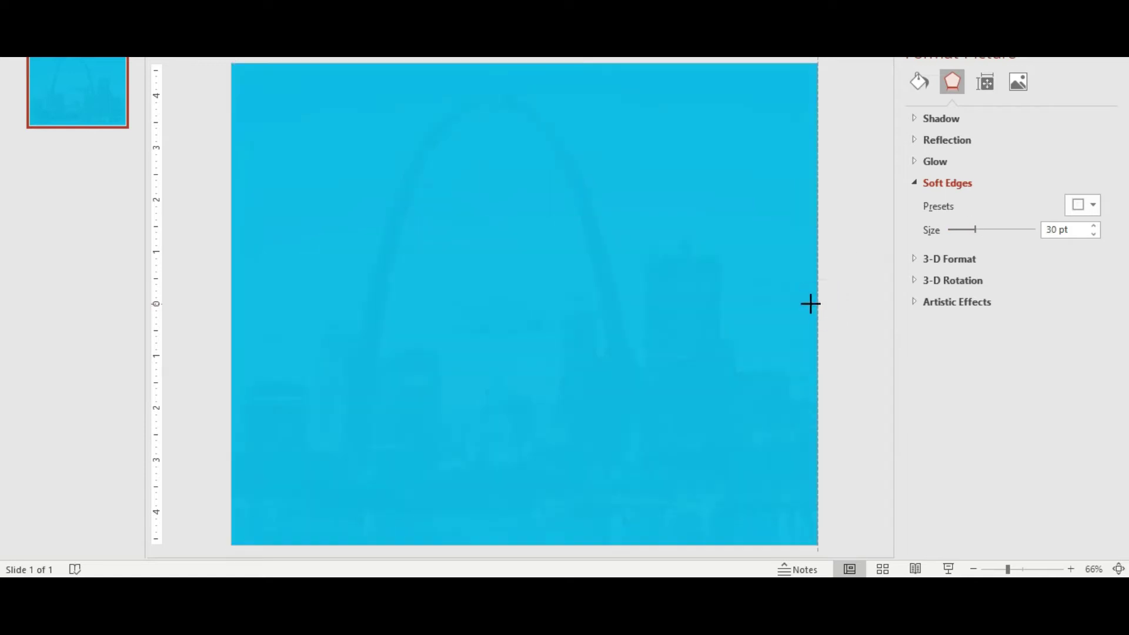
left_click(501, 326)
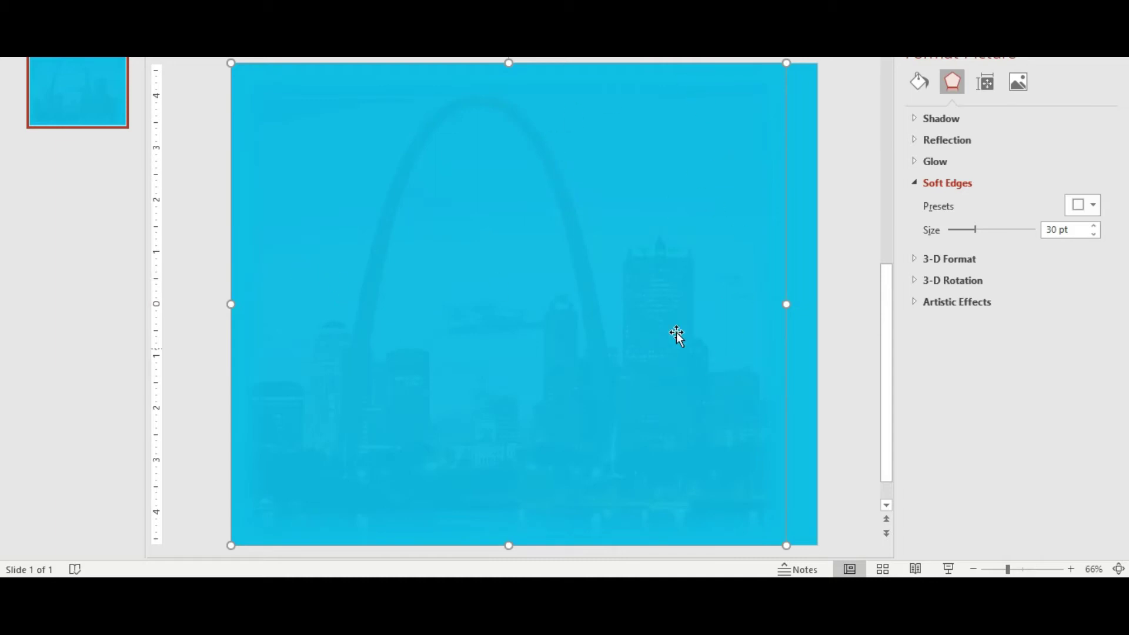
- Insert the "The Life of Joy" front cover picture from this device and move it to the slide's right edge
left_click_drag(889, 418, 902, 277)
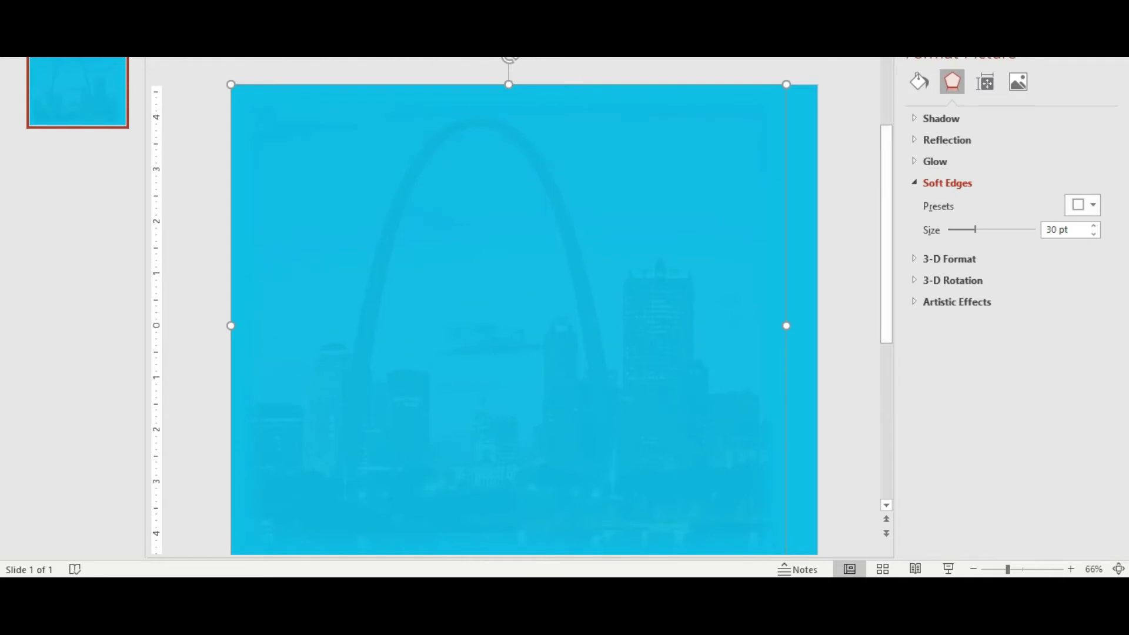
left_click(56, 44)
key("alt+n")
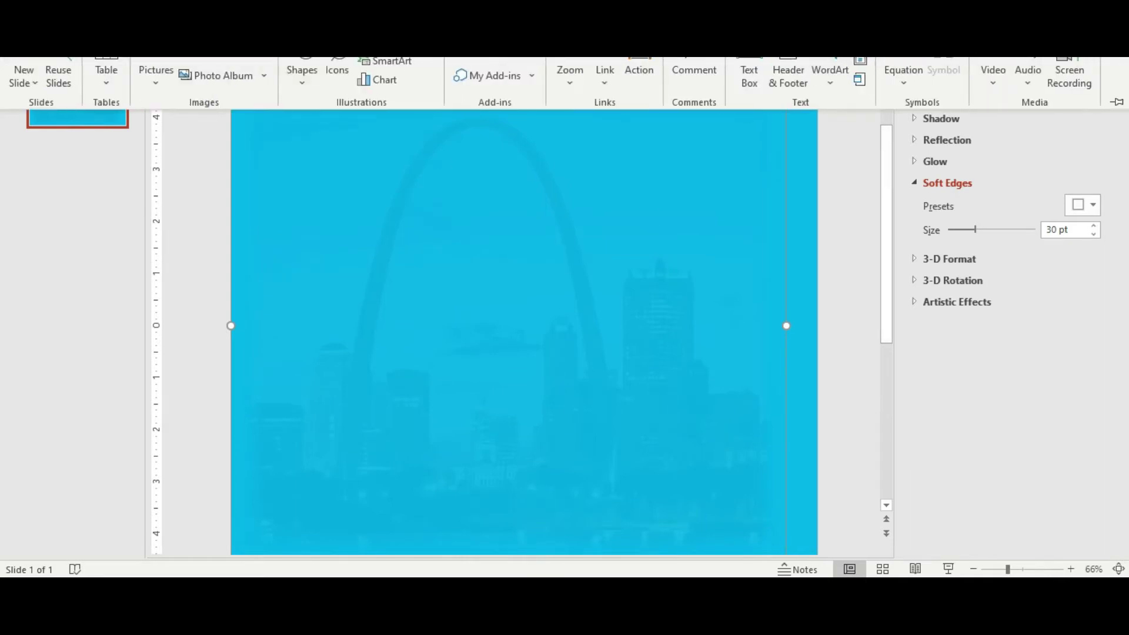
left_click(156, 83)
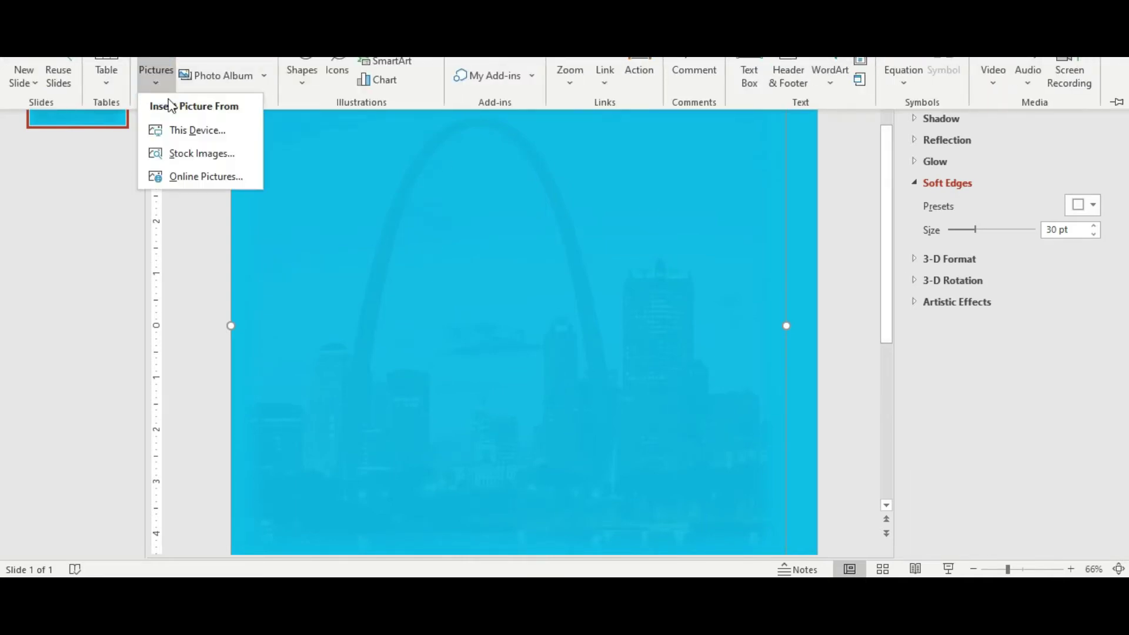
left_click(200, 132)
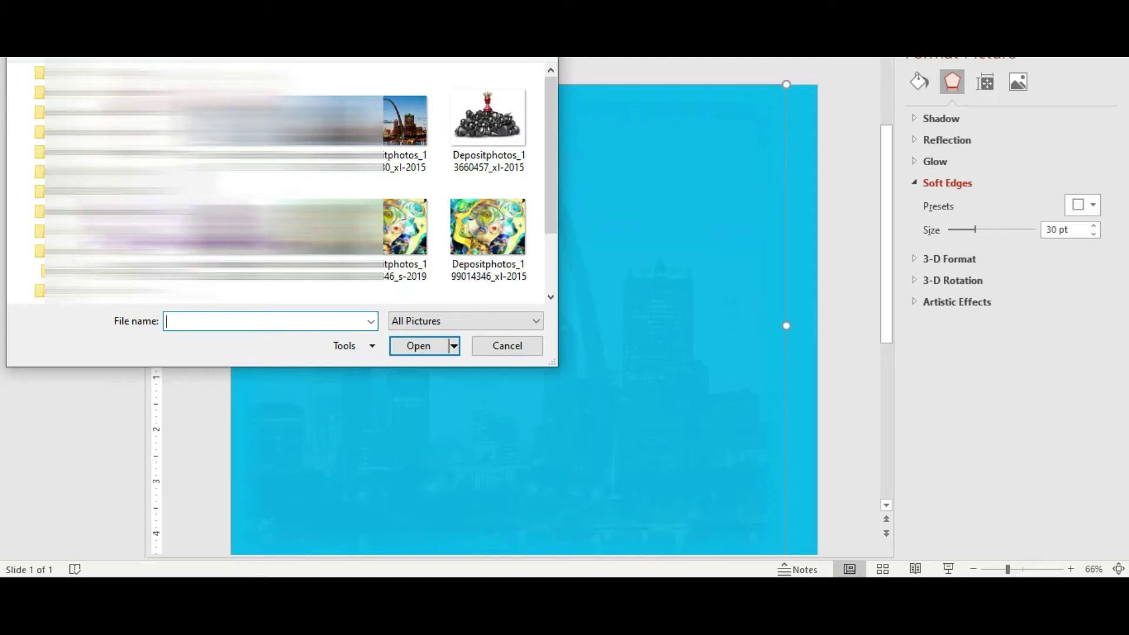
left_click(40, 93)
left_click_drag(553, 94, 552, 184)
type("The")
left_click(415, 348)
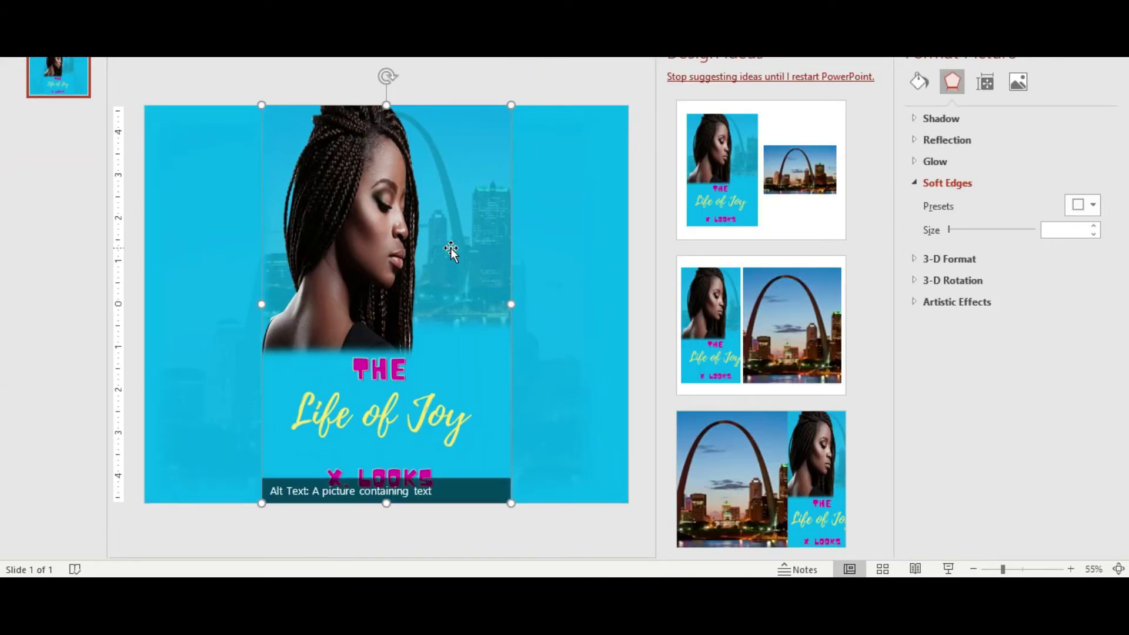
left_click_drag(450, 248, 562, 250)
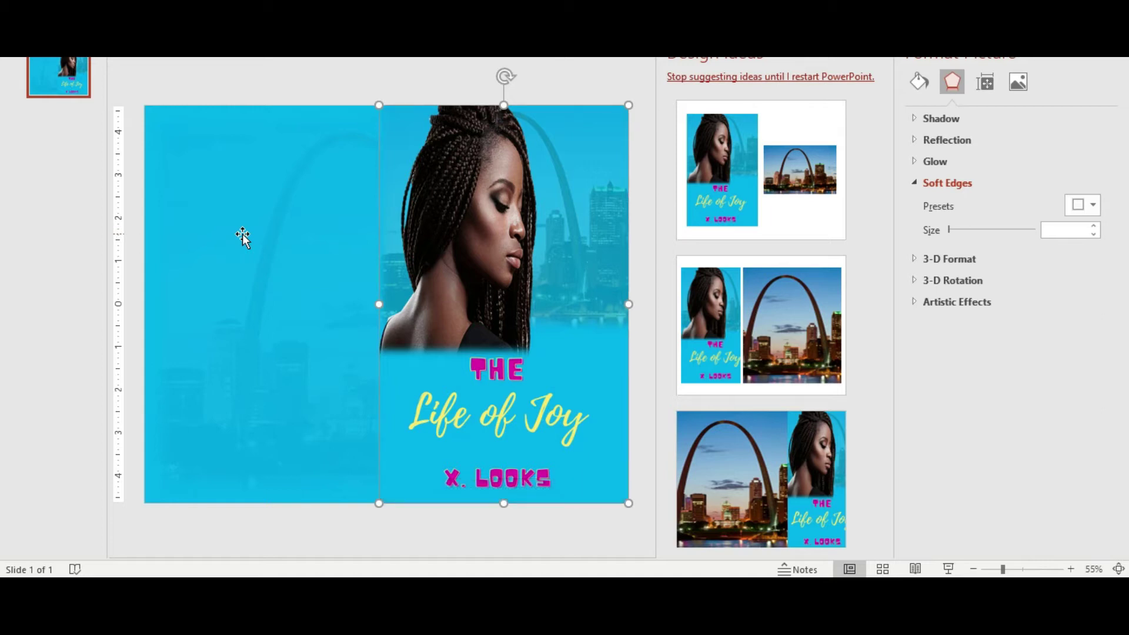
- Apply the second most transparent picture preset to the skyline picture
left_click(246, 279)
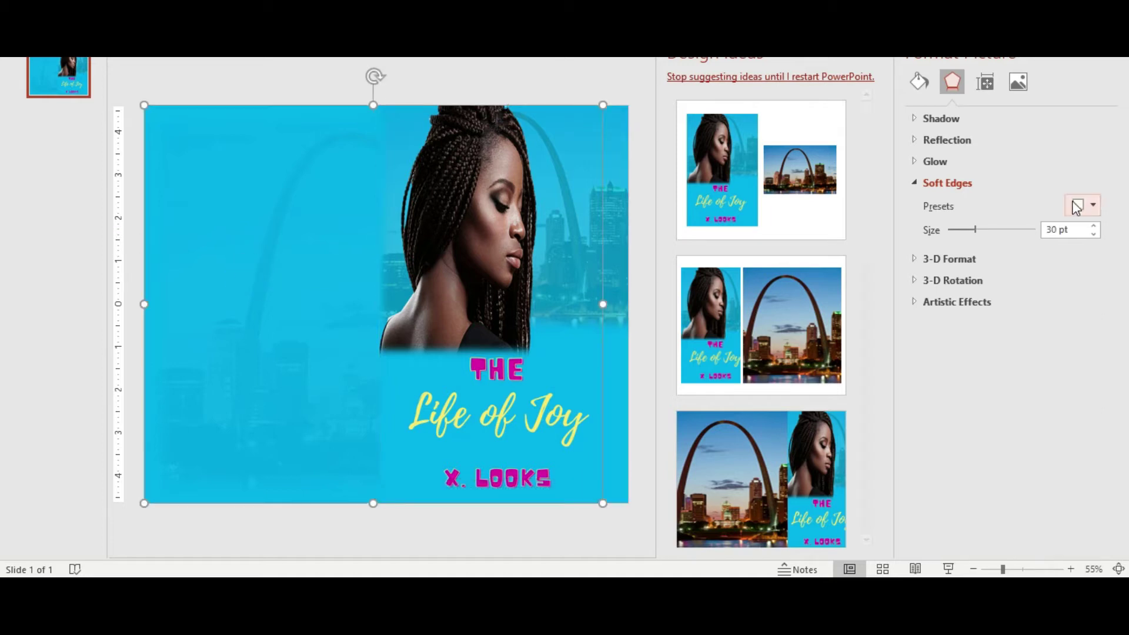
left_click(252, 223)
left_click(165, 57)
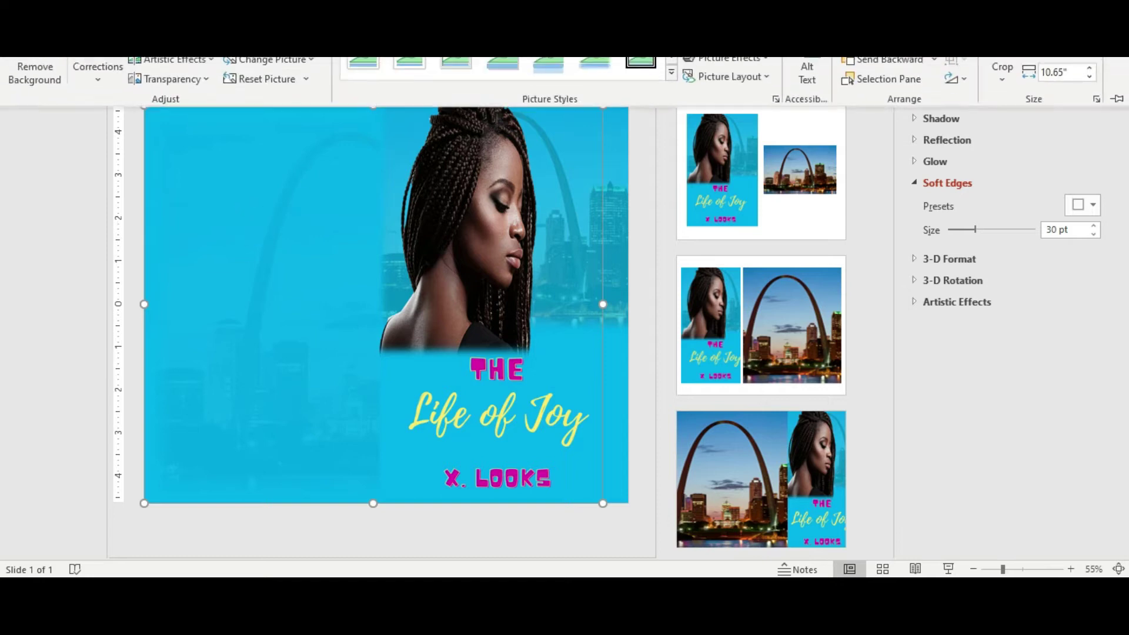
left_click(201, 81)
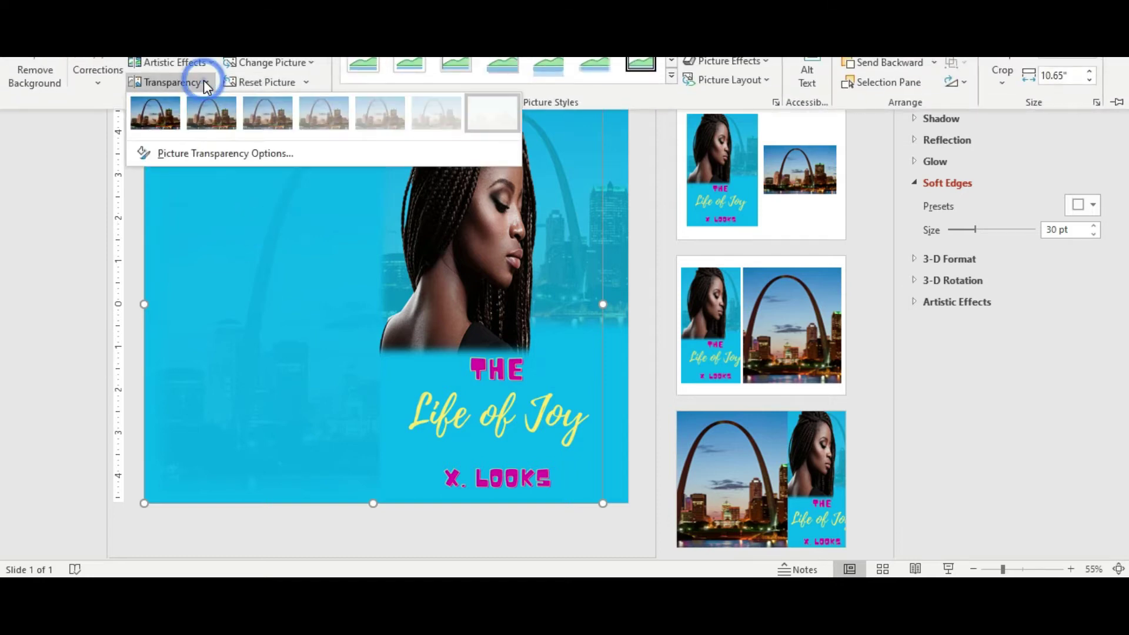
left_click(436, 115)
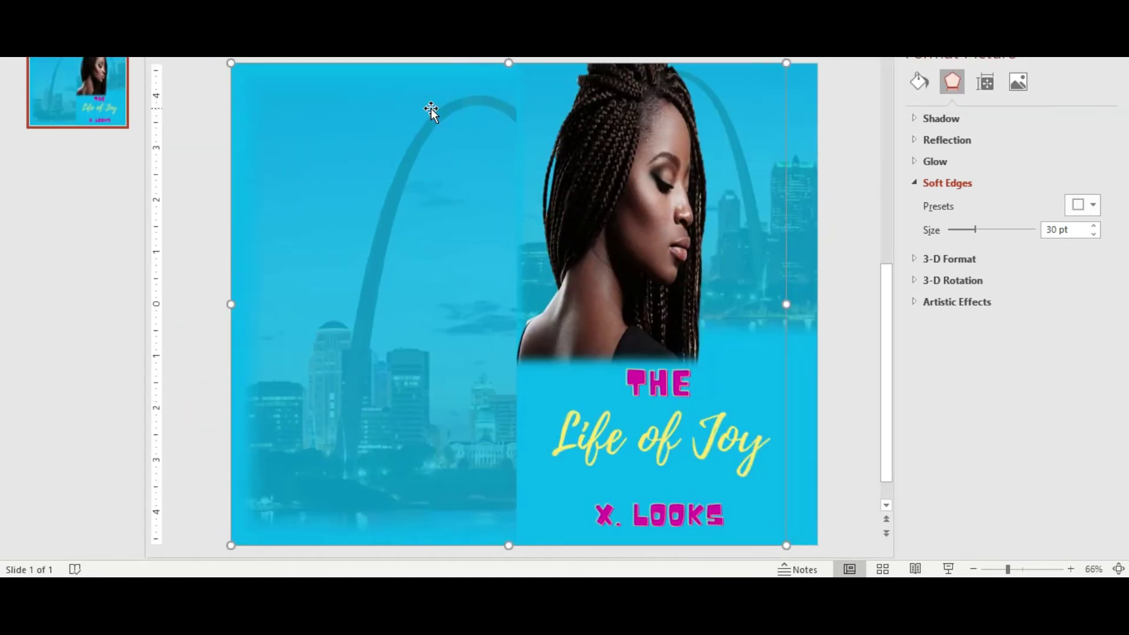
- Set the skyline picture's soft edges to 52 pt and the front cover picture's soft edges to 5 pt
left_click(415, 316)
left_click(327, 352)
left_click_drag(974, 230, 993, 227)
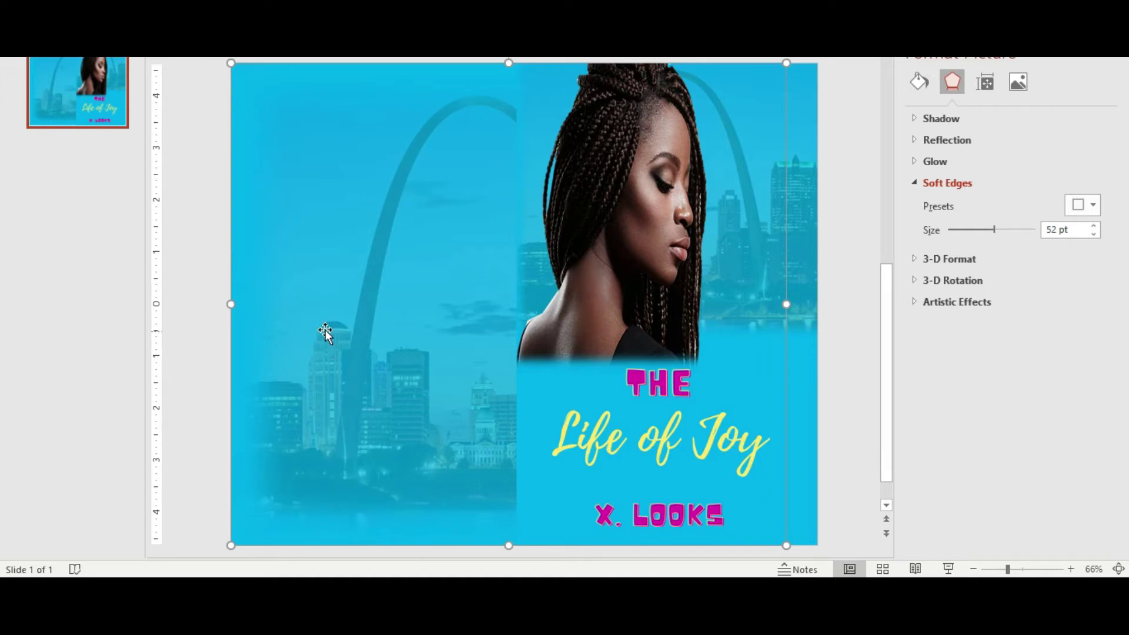
left_click(542, 168)
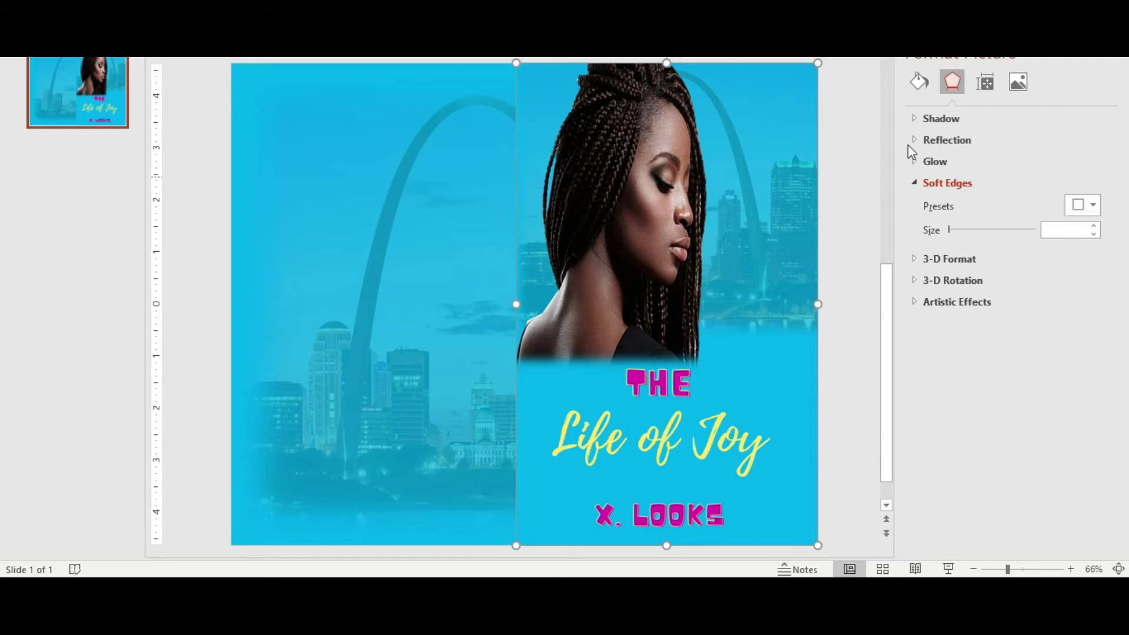
left_click(952, 230)
left_click_drag(952, 228, 955, 226)
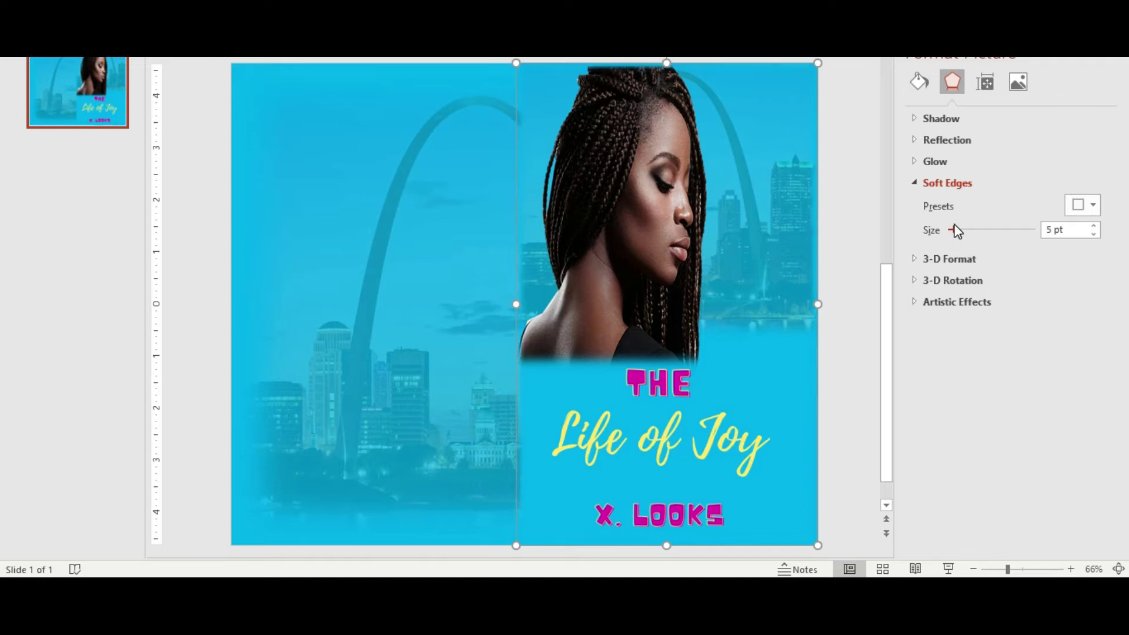
- Apply the most transparent picture preset to the skyline picture behind the back cover
left_click(457, 255)
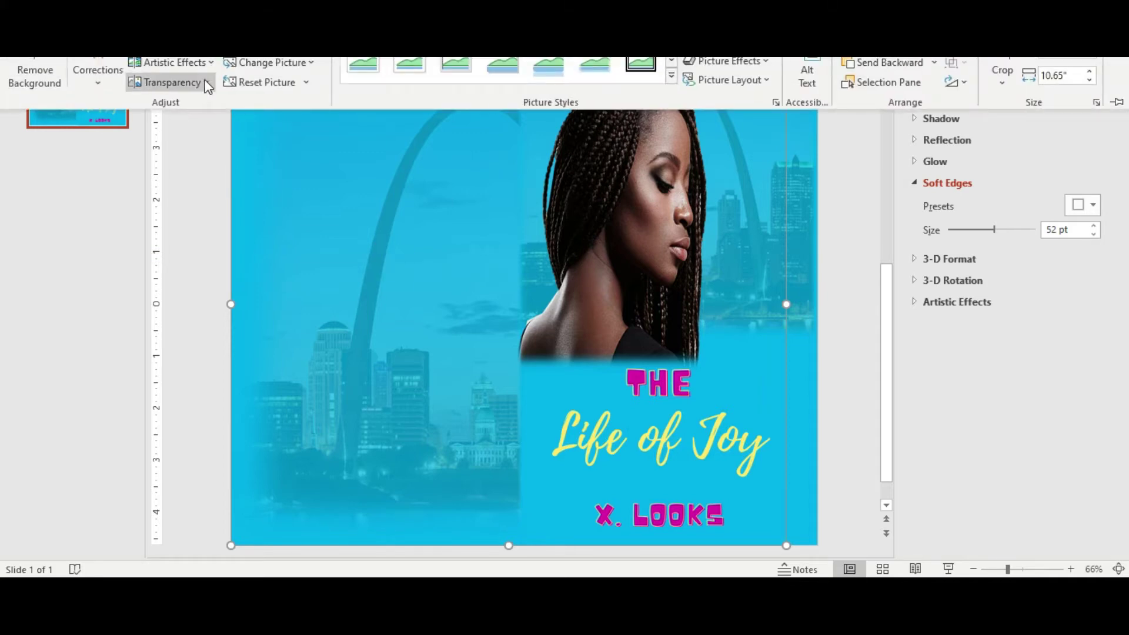
left_click(170, 82)
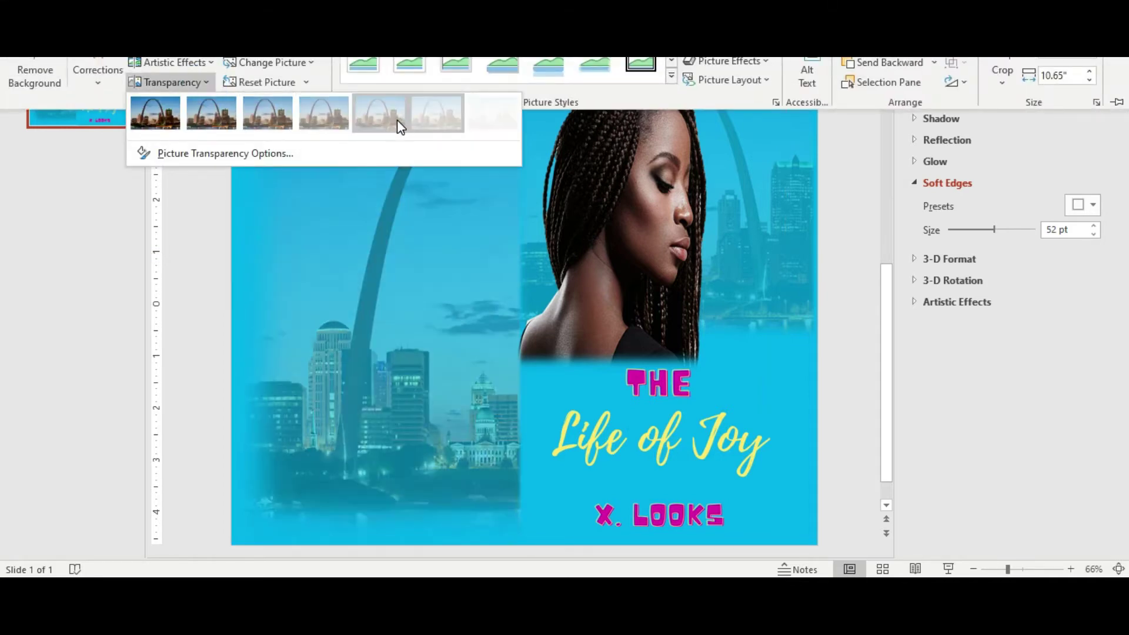
left_click(491, 120)
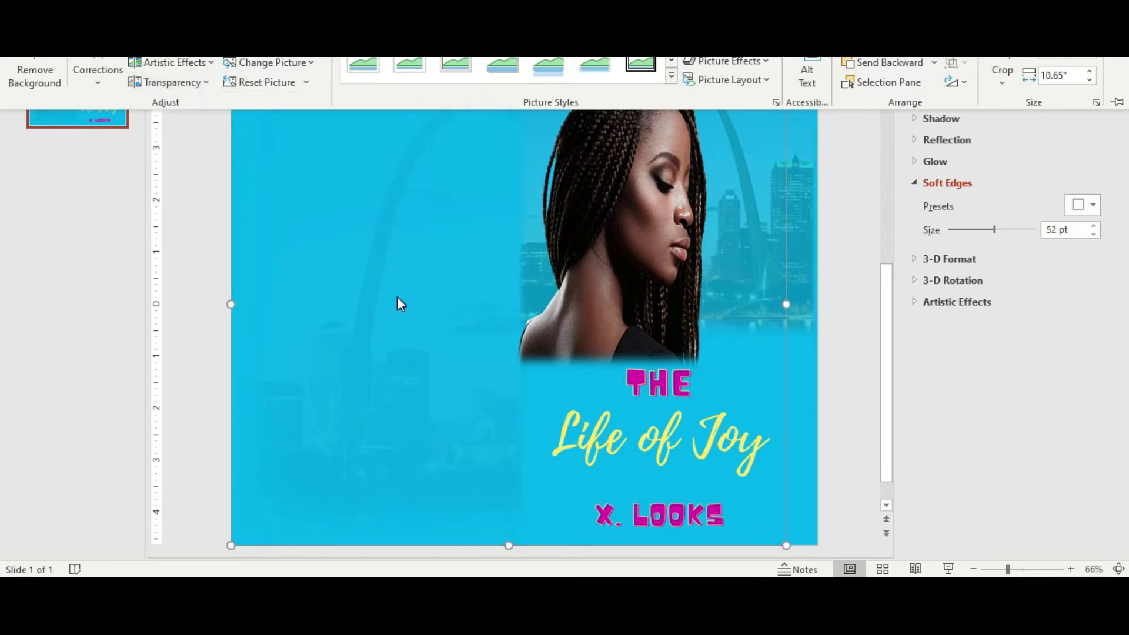
- Insert a text box on the upper back cover and widen it to span most of the back cover
left_click(890, 406)
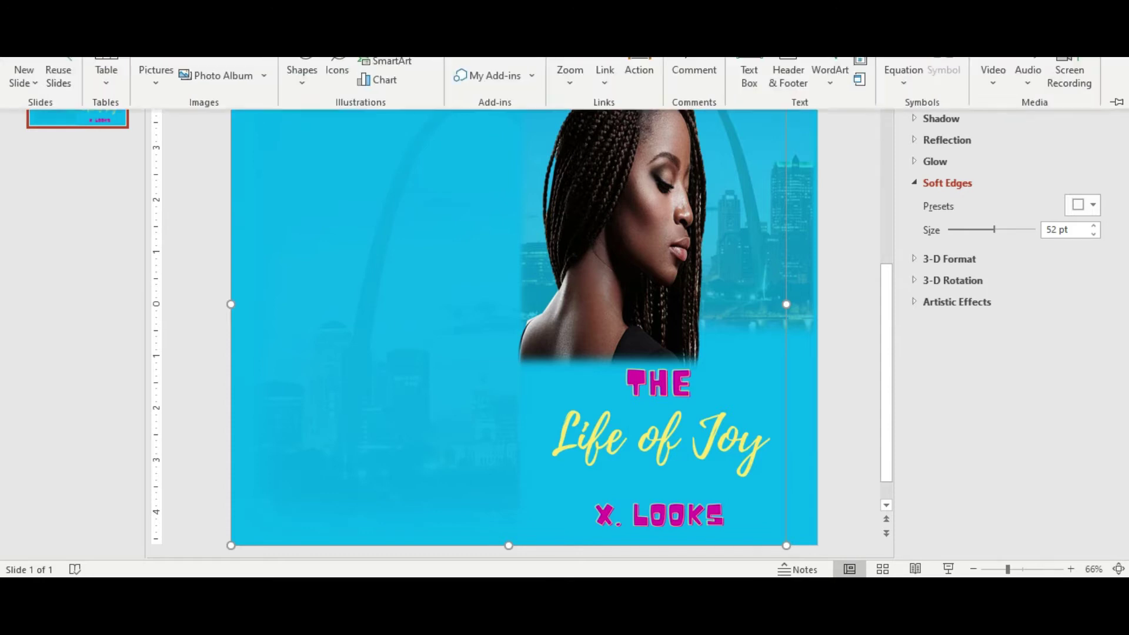
left_click(748, 77)
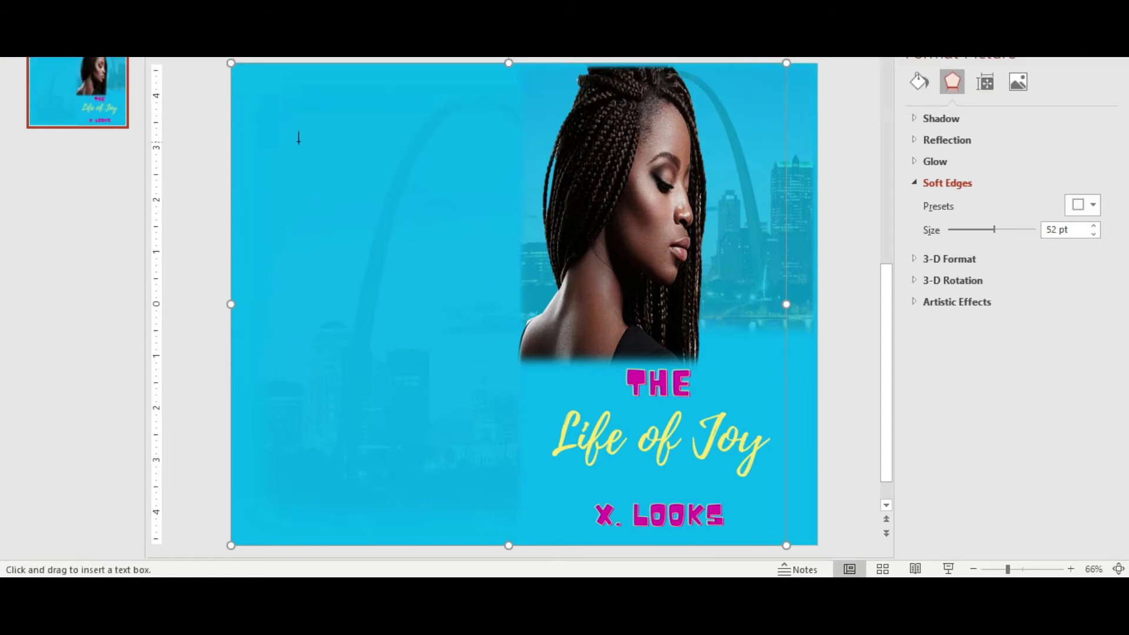
left_click(299, 138)
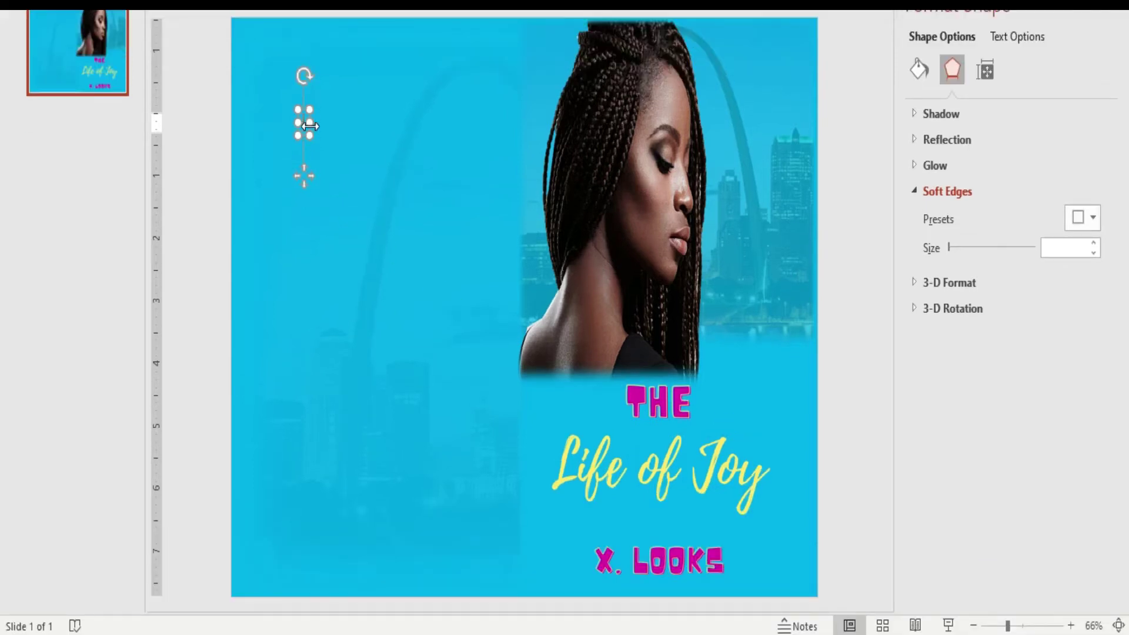
left_click_drag(300, 142, 488, 145)
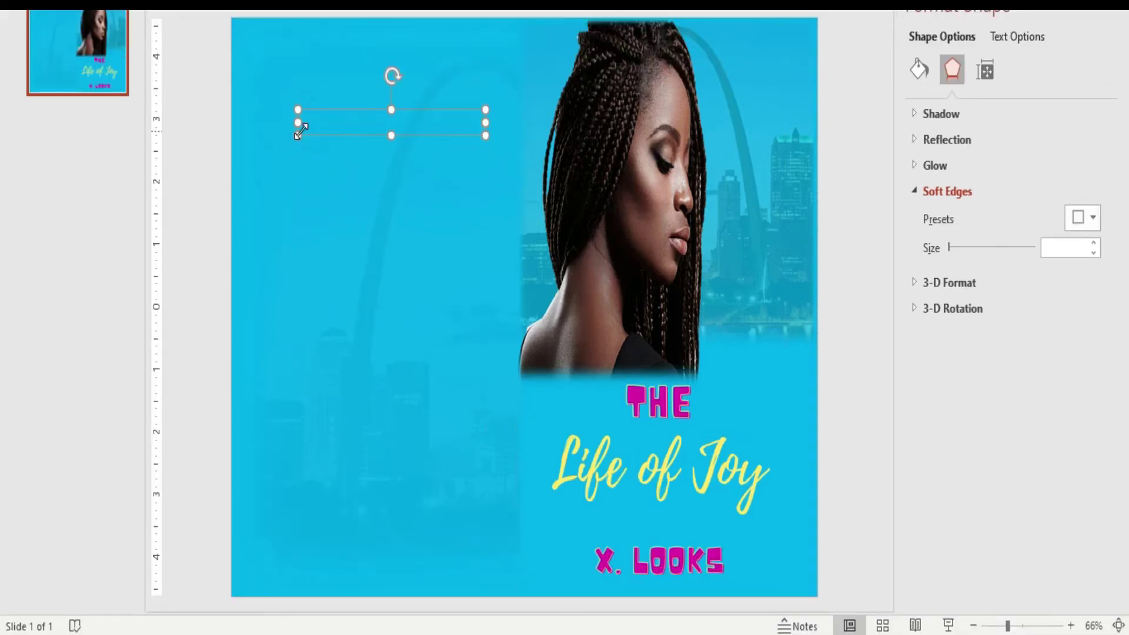
left_click_drag(297, 125, 264, 121)
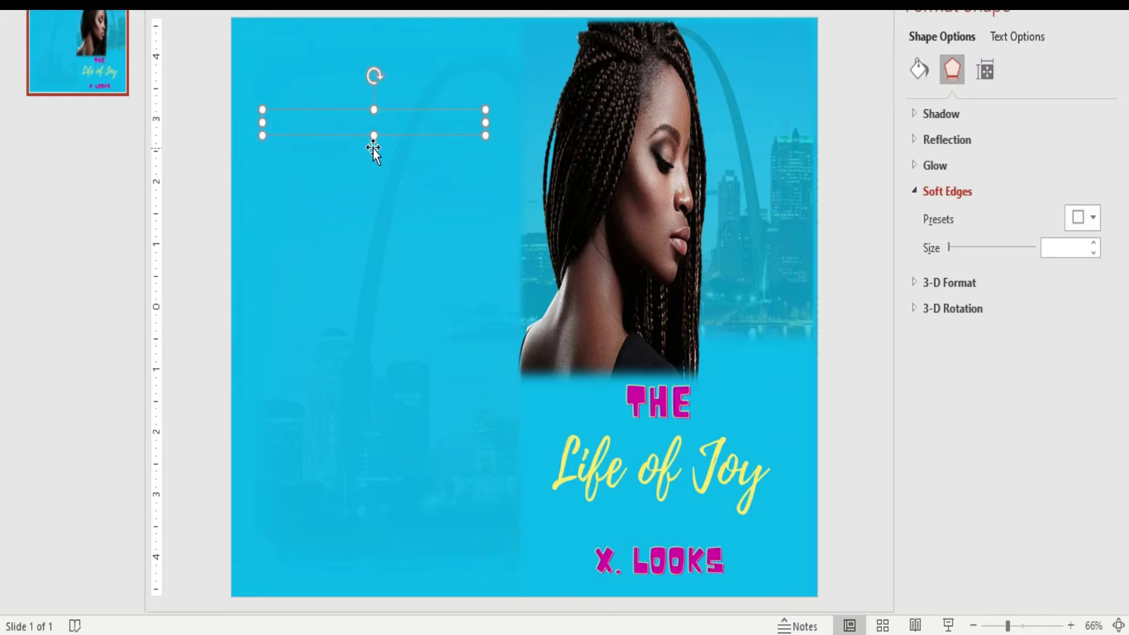
left_click_drag(373, 134, 405, 559)
- Paste the copied book blurb into the text box with the destination theme and move the box up near the slide's upper edge
right_click(297, 122)
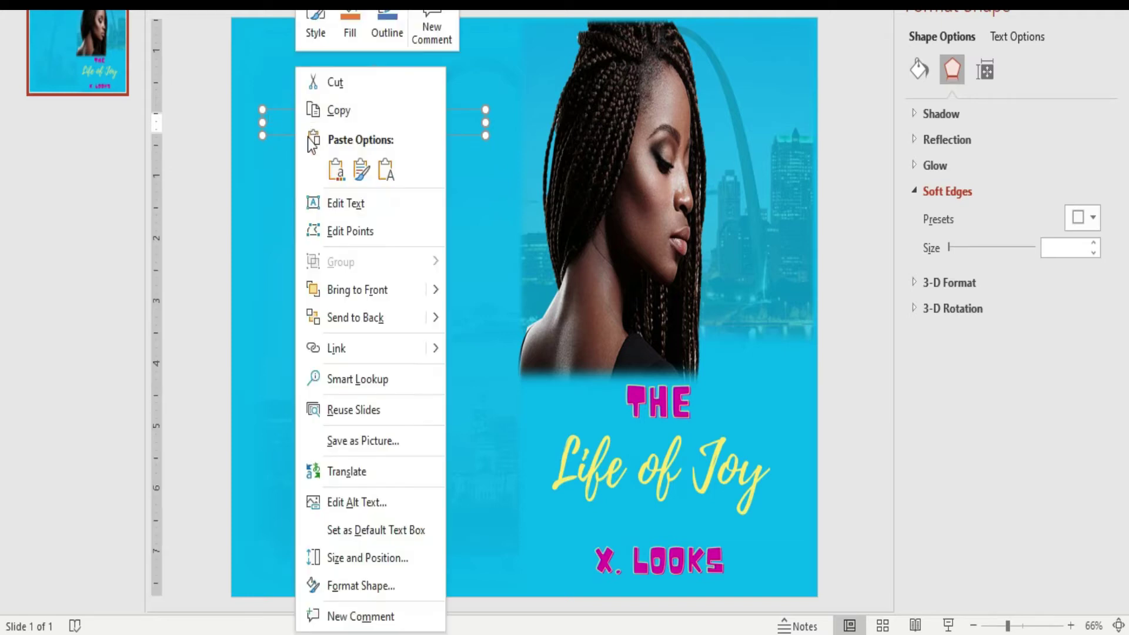
left_click(333, 172)
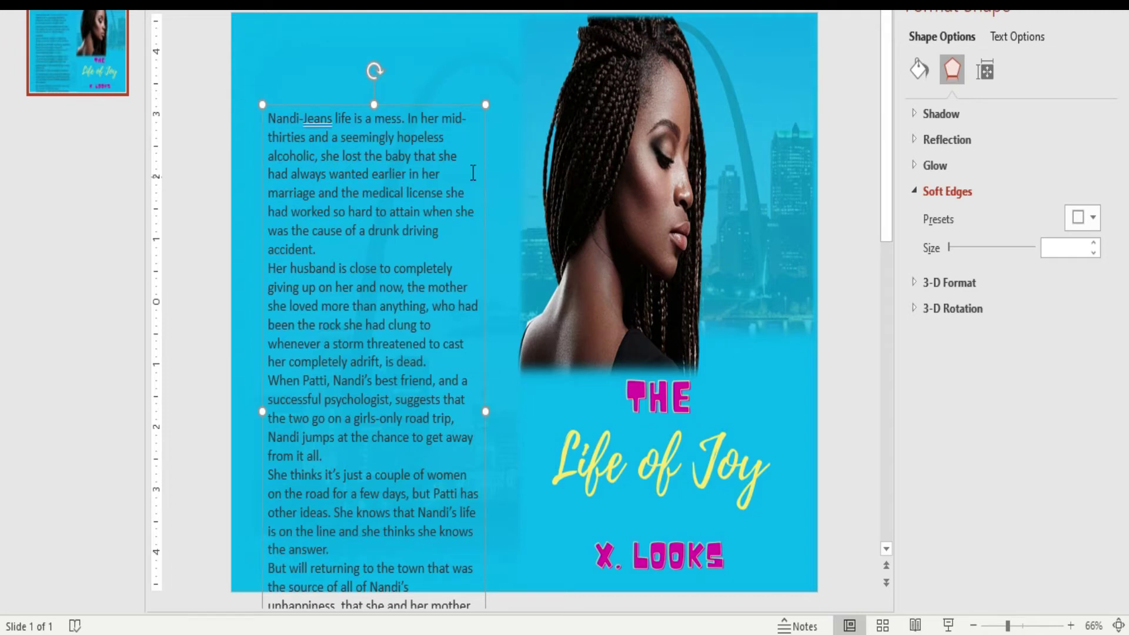
left_click(395, 102)
left_click_drag(395, 102, 395, 53)
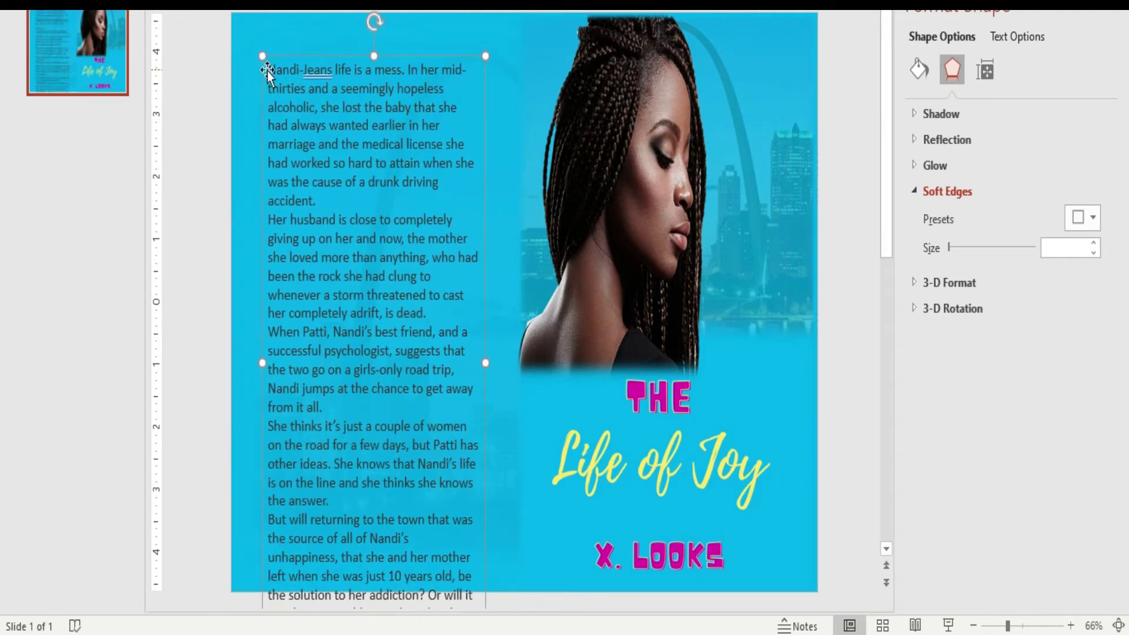
- Format the whole back cover blurb in 14 pt Abadi
mouse_move(270, 72)
left_mouse_down()
mouse_move(424, 229)
mouse_move(437, 429)
mouse_move(465, 573)
mouse_move(451, 600)
mouse_move(448, 550)
left_mouse_up()
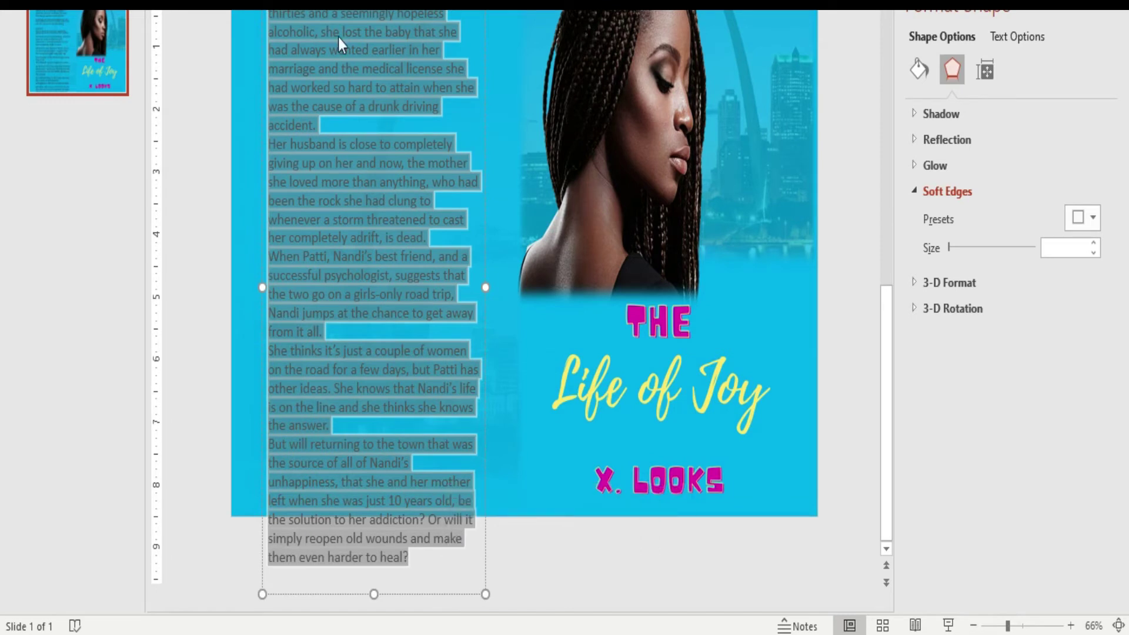
left_click_drag(887, 445, 871, 175)
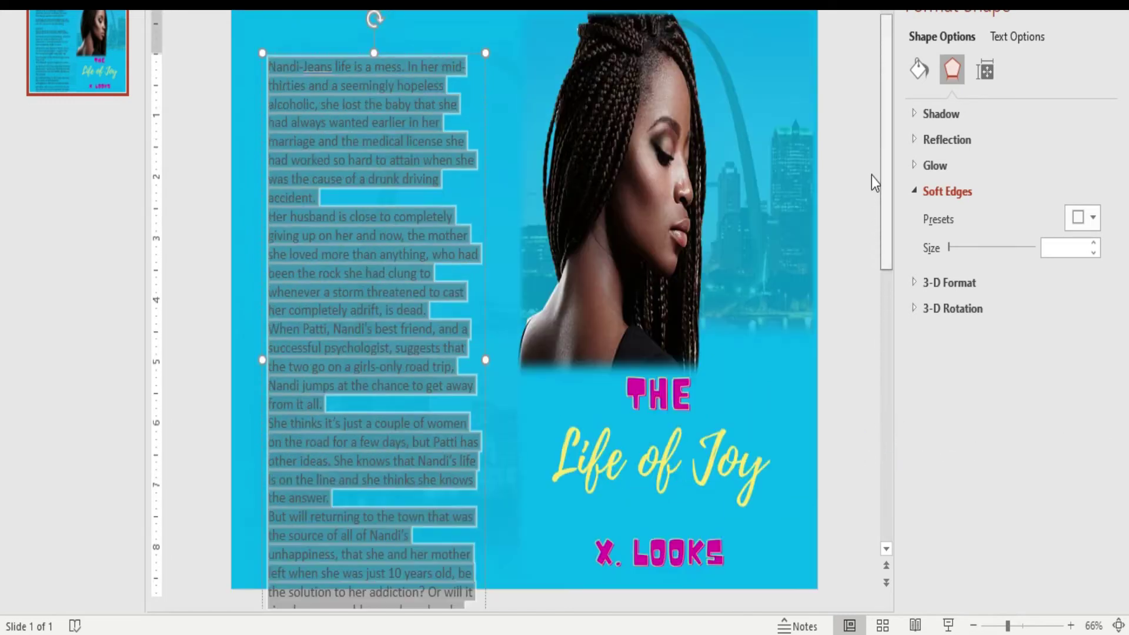
left_click(884, 115)
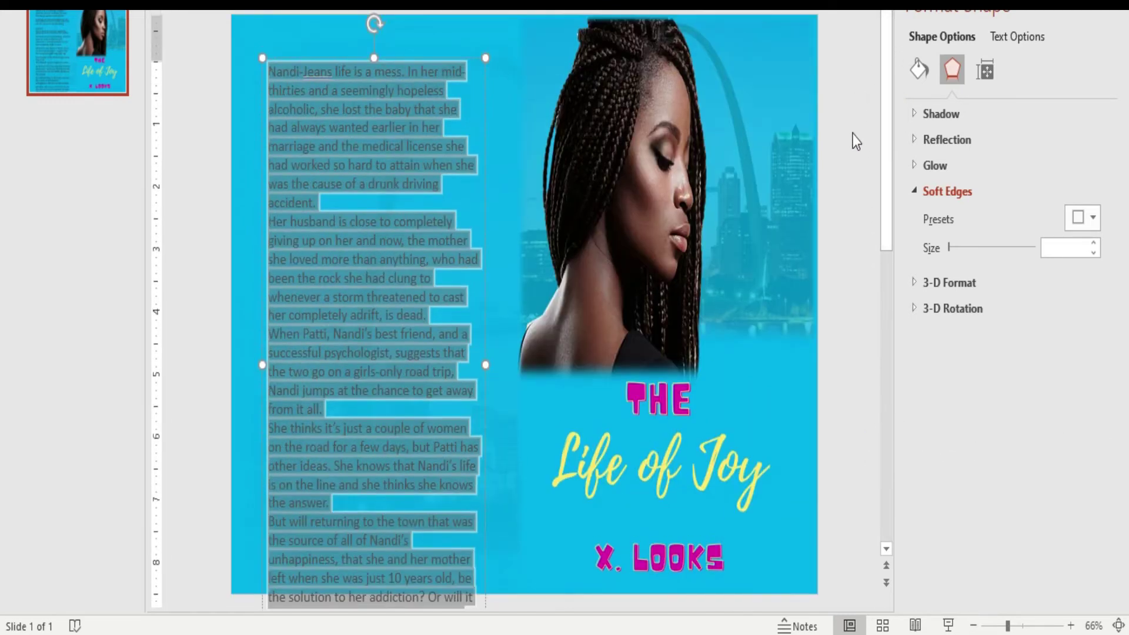
right_click(340, 128)
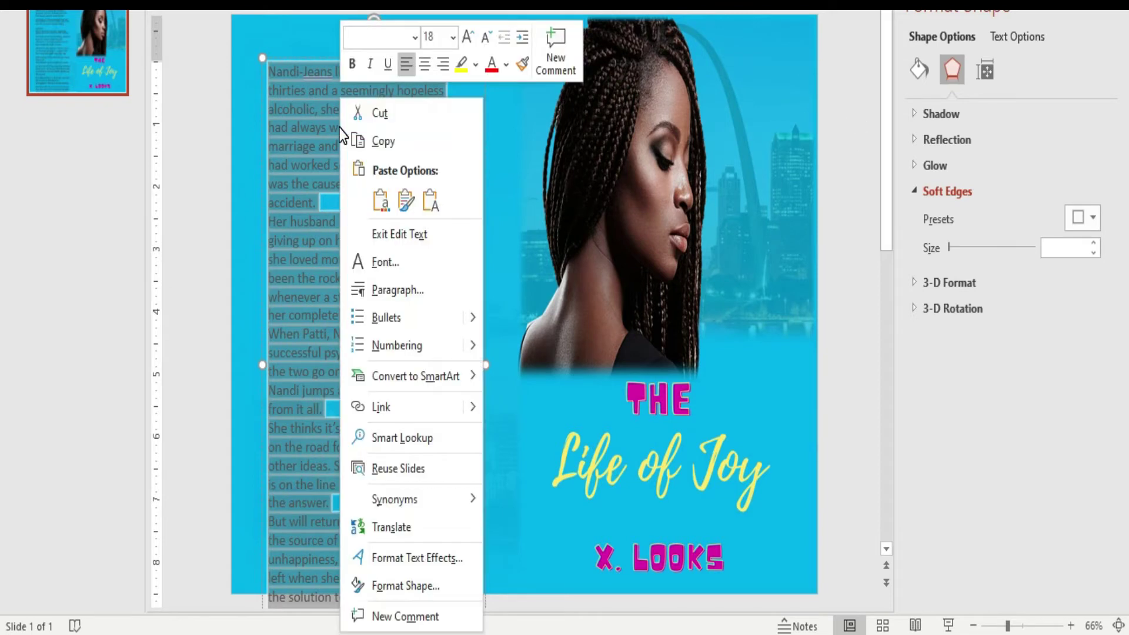
left_click(453, 39)
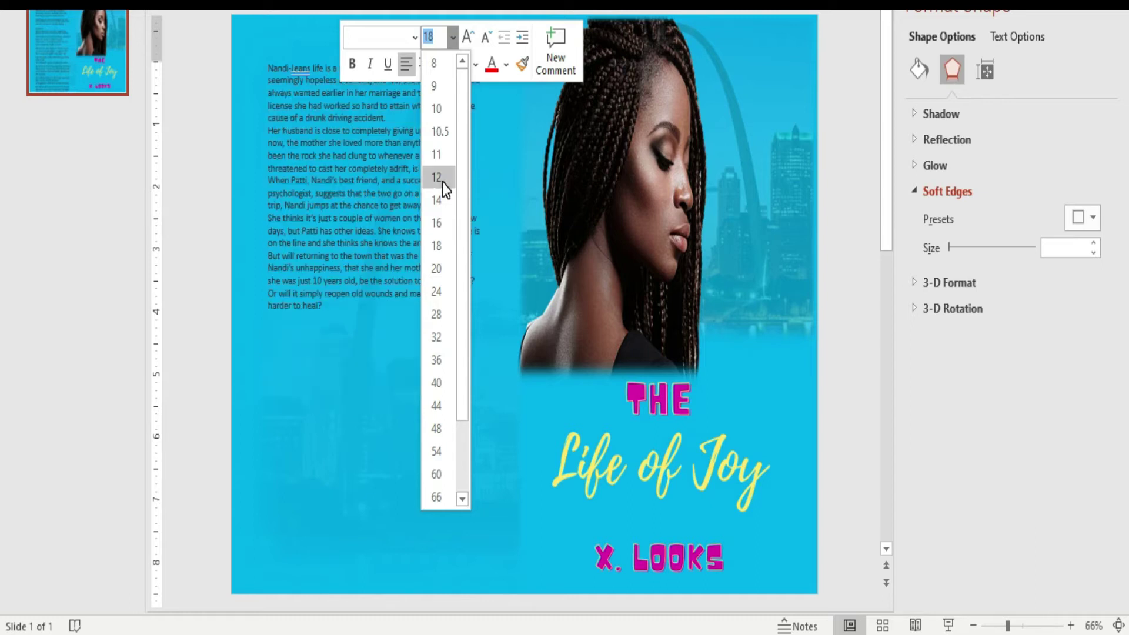
left_click(444, 207)
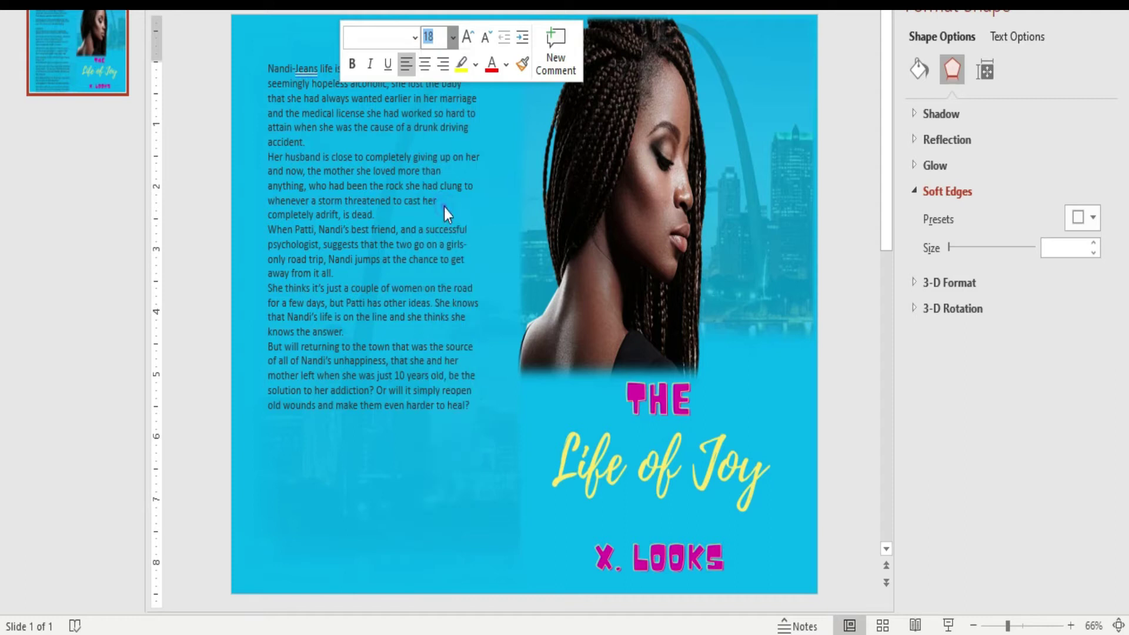
left_click(413, 39)
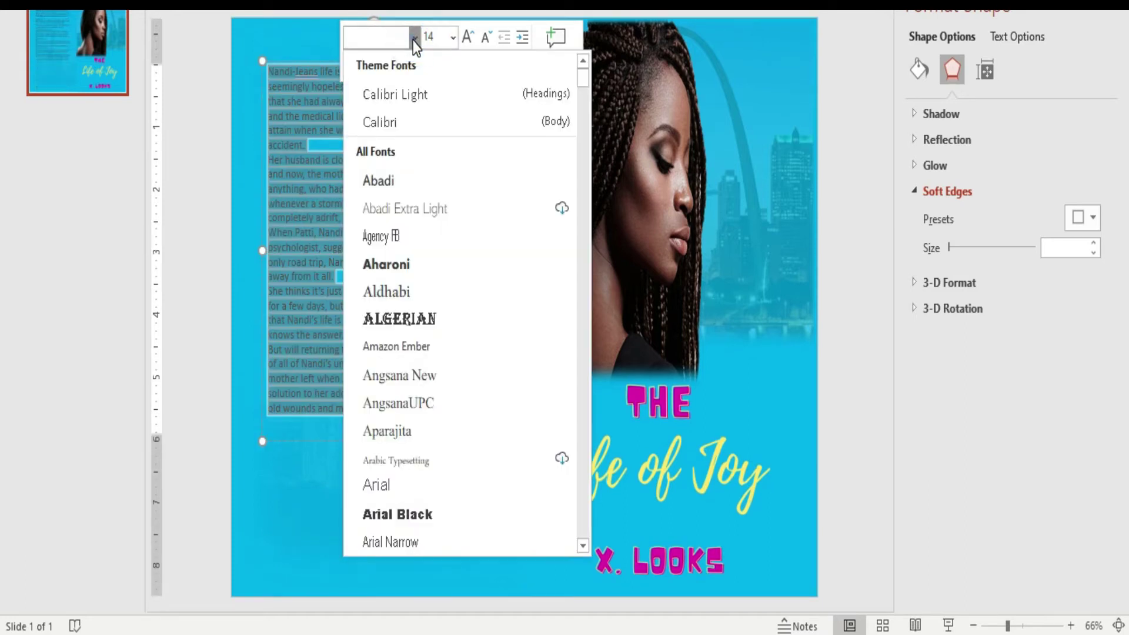
left_click(389, 189)
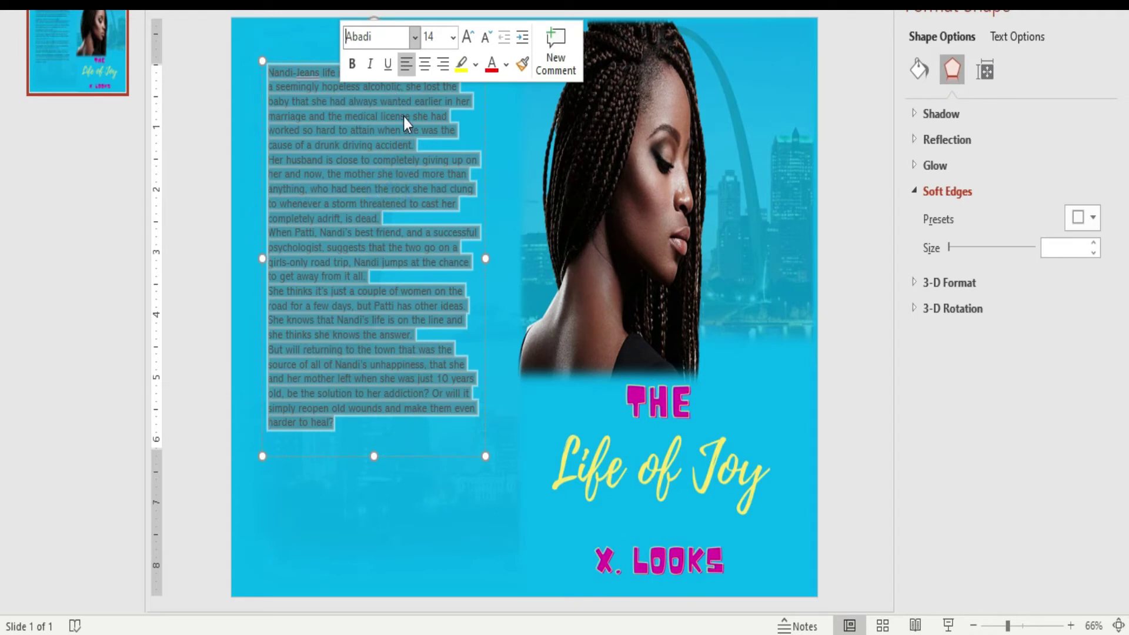
left_click(444, 146)
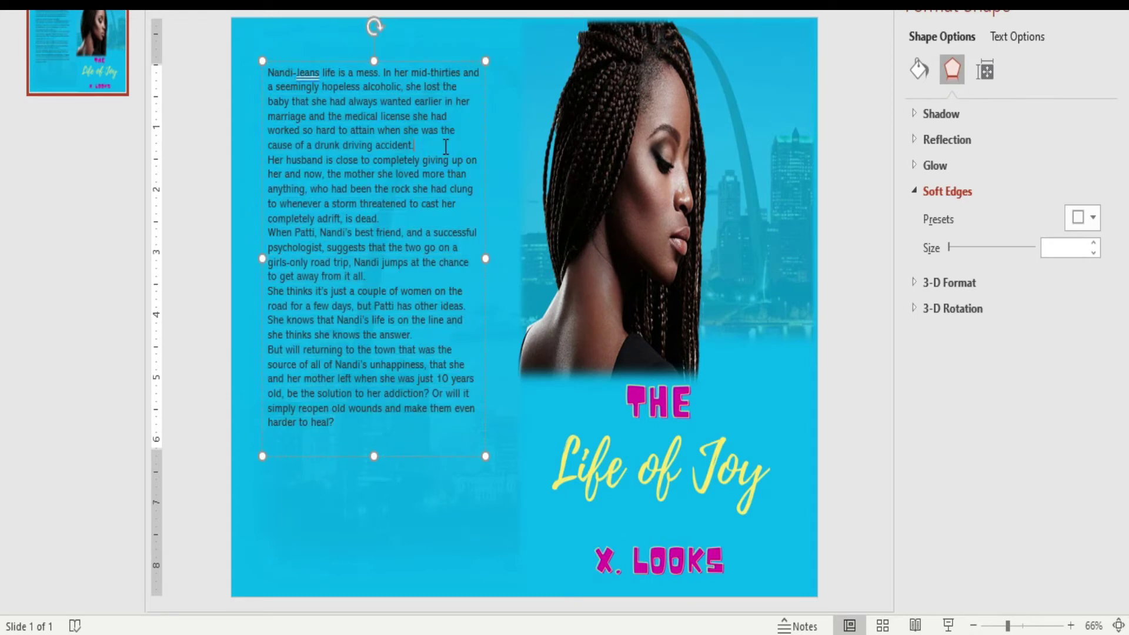
- Separate the five paragraphs of the back cover blurb with blank lines
key("Return")
left_click(402, 241)
left_click(387, 228)
key("Return")
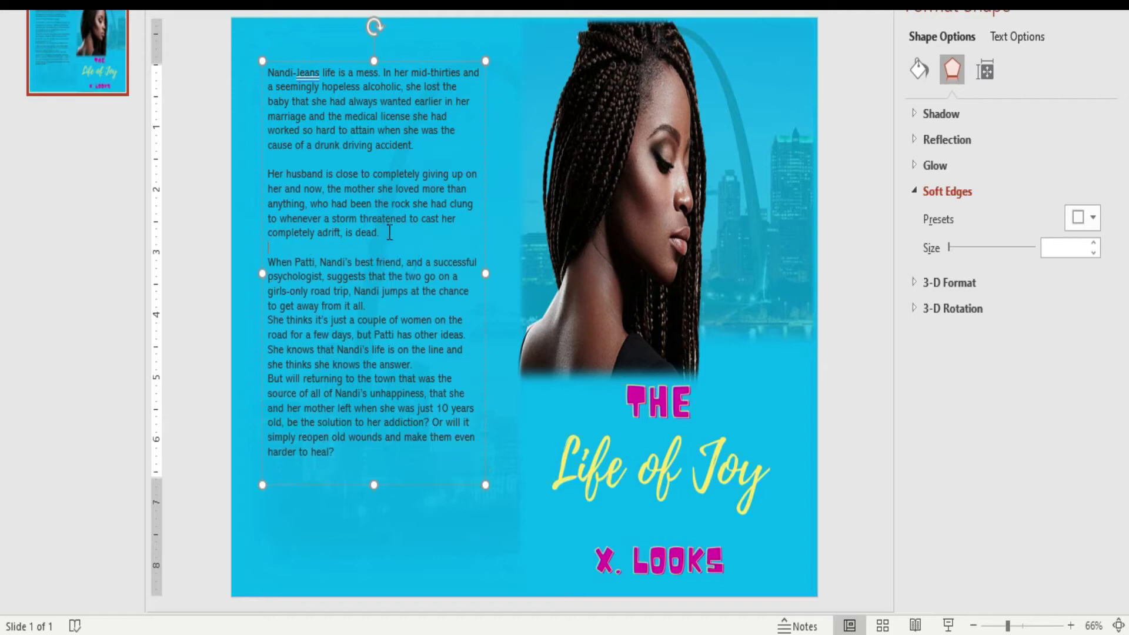
left_click(386, 306)
key("Return")
left_click(422, 381)
key("Return")
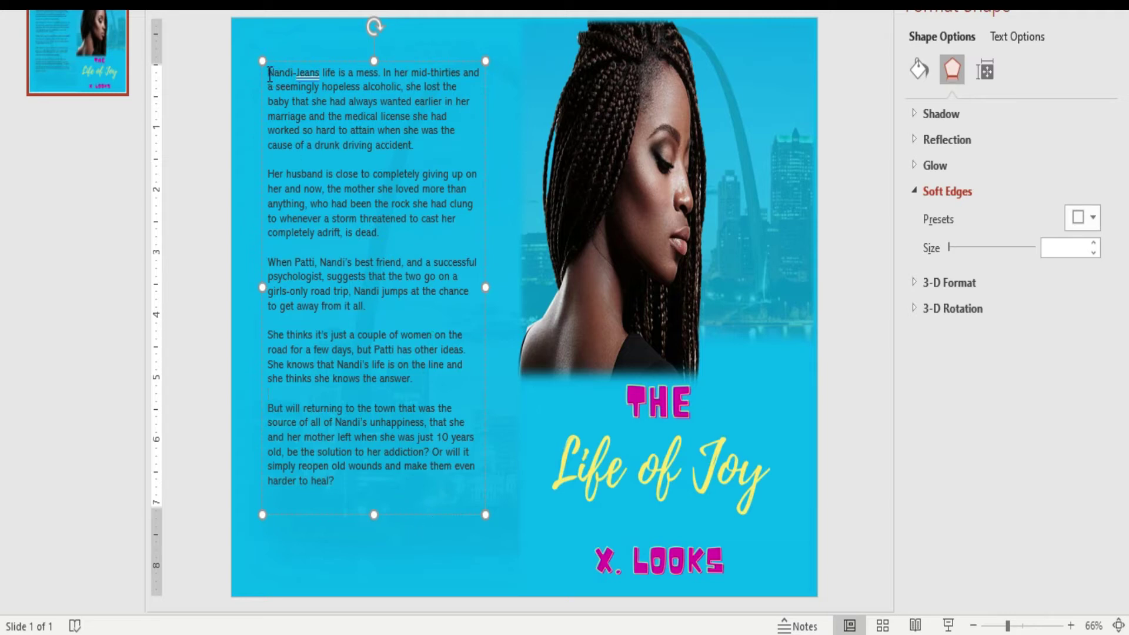
- Set the whole back cover blurb's font size to 12 pt
left_click_drag(269, 74, 456, 482)
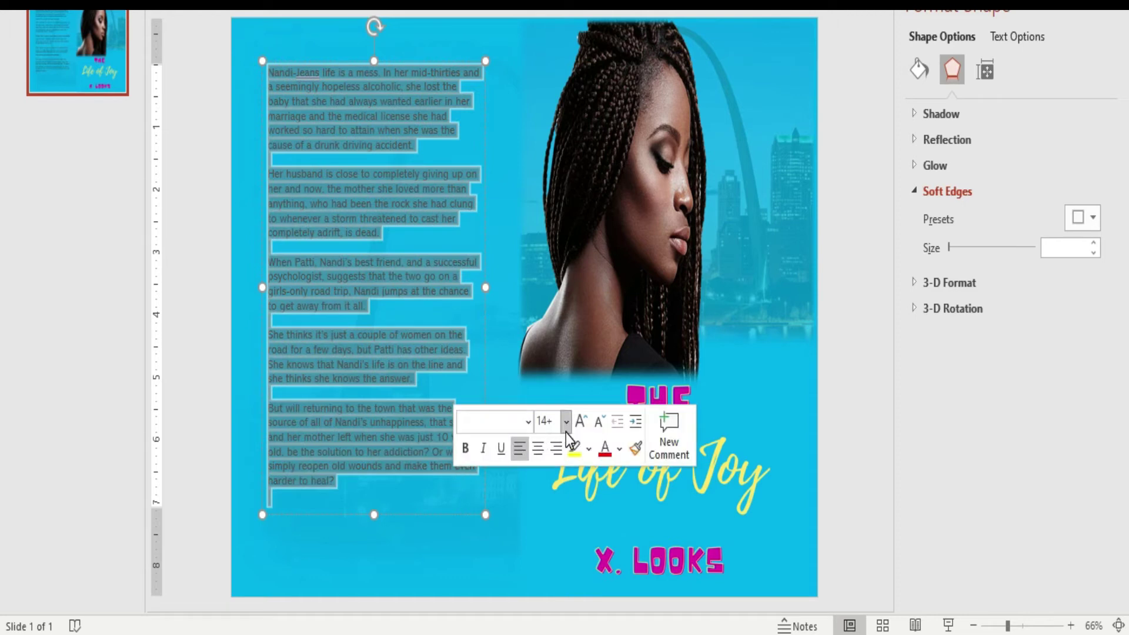
left_click(565, 432)
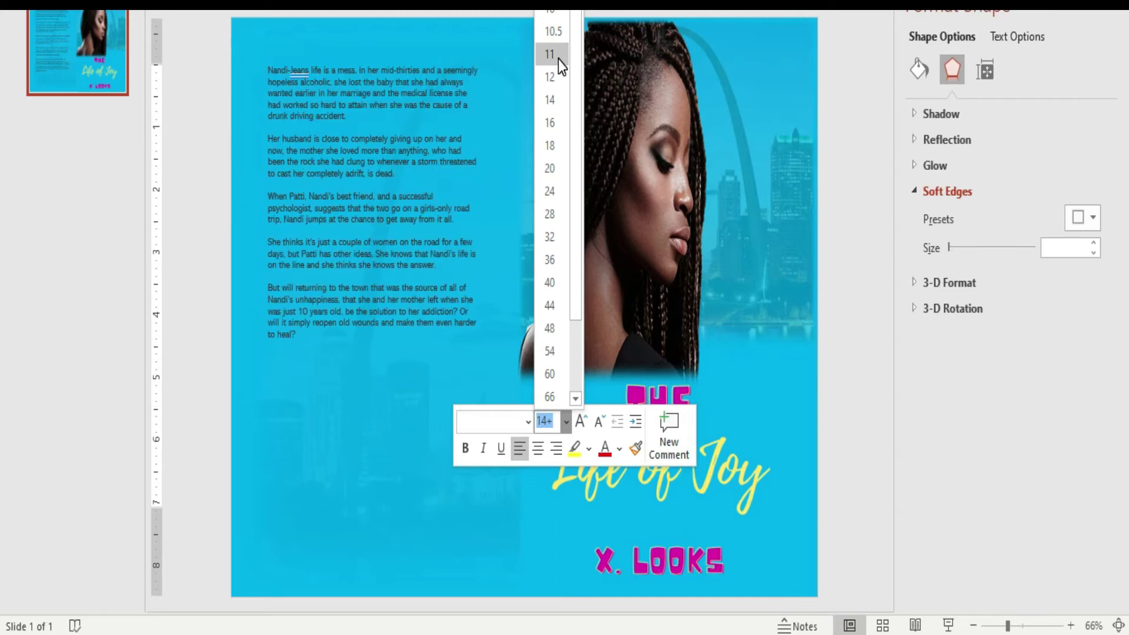
left_click(560, 74)
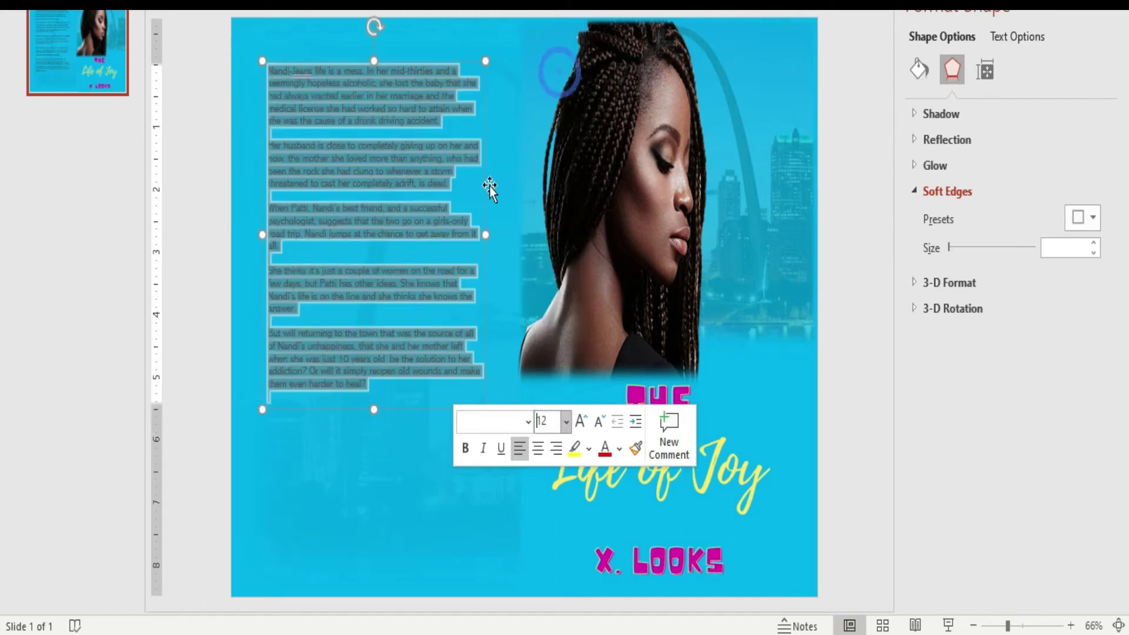
left_click(389, 423)
left_click(390, 352)
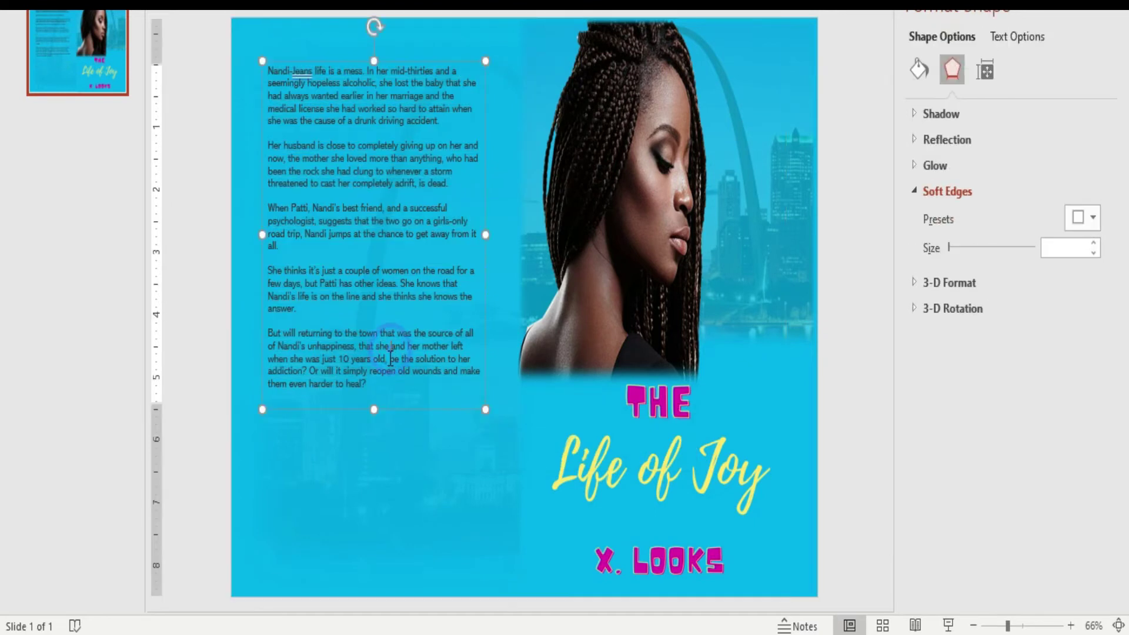
- Move the blurb text box down on the back cover to leave space above the first paragraph
left_click_drag(371, 408, 369, 479)
left_click_drag(374, 412, 374, 447)
left_click_drag(394, 60, 396, 111)
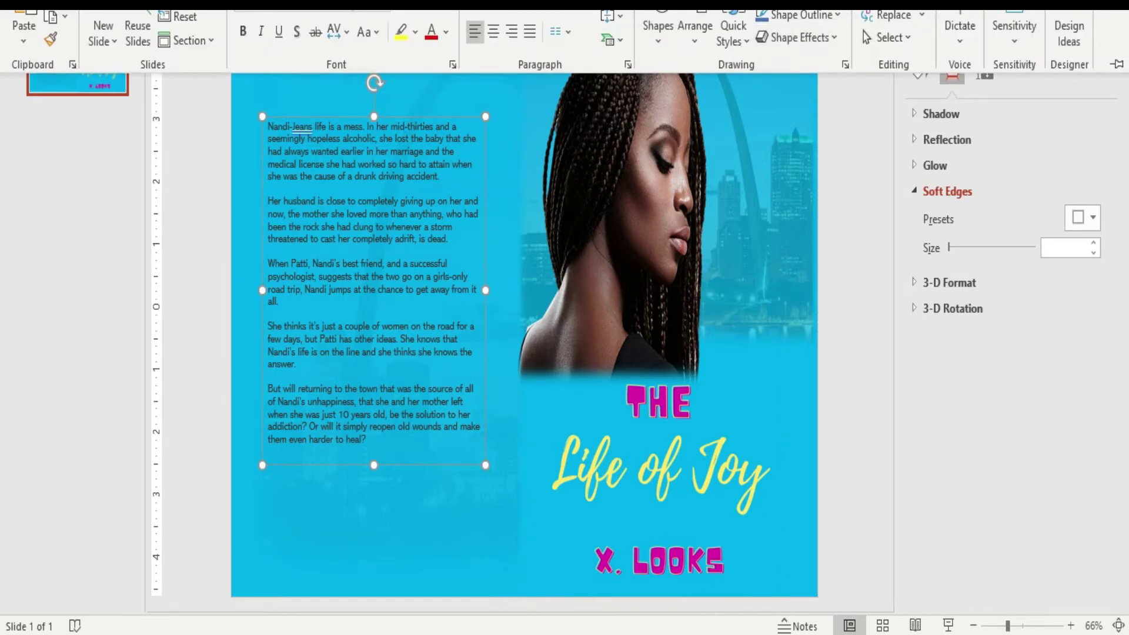
- Add a text box above the back cover blurb reading "In This Emotional Drama..."
left_click(88, 5)
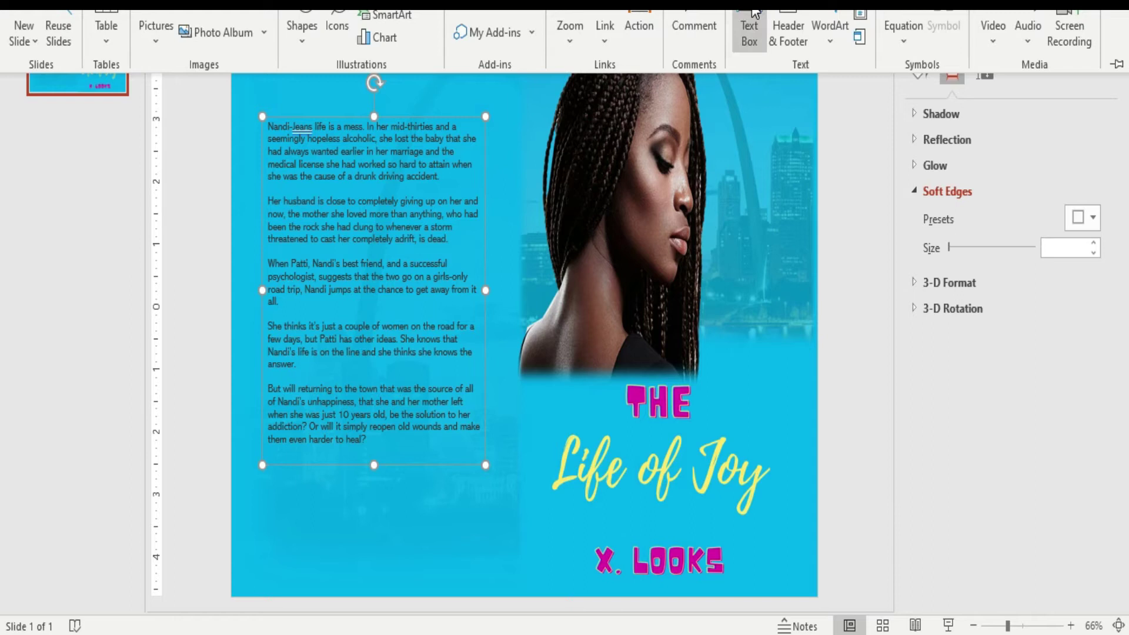
left_click(750, 29)
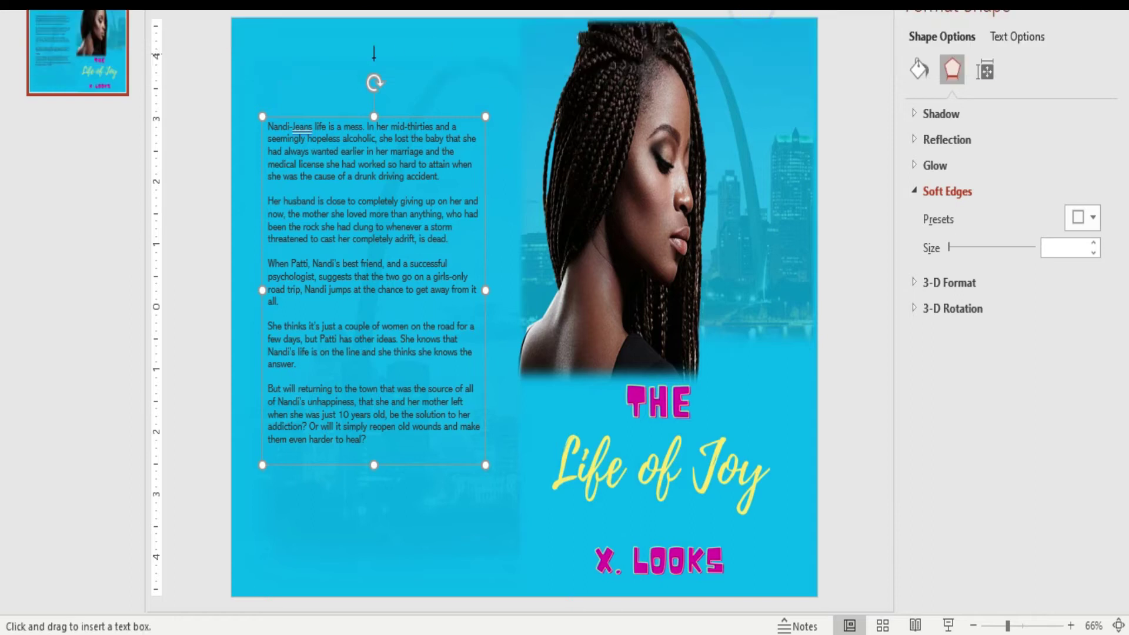
left_click(285, 56)
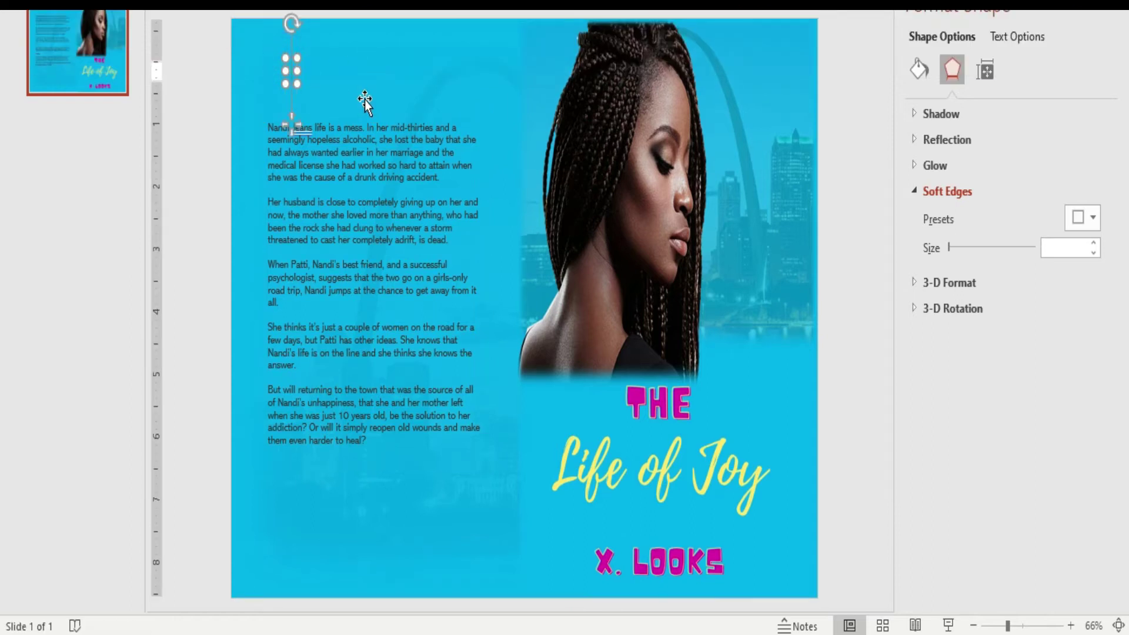
type("In")
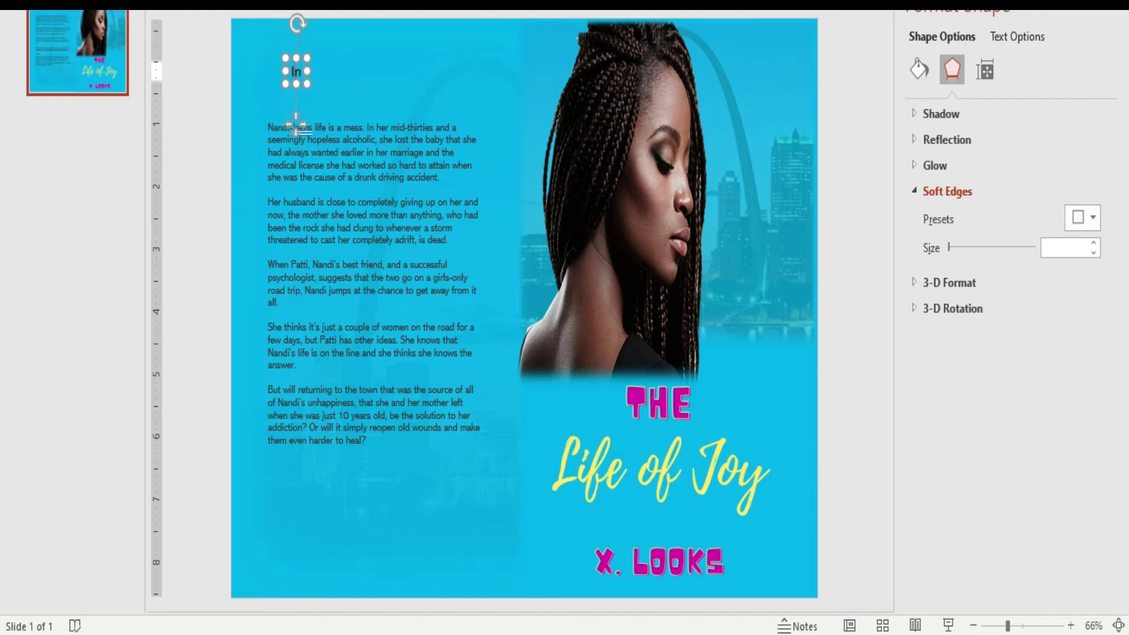
type(" This E")
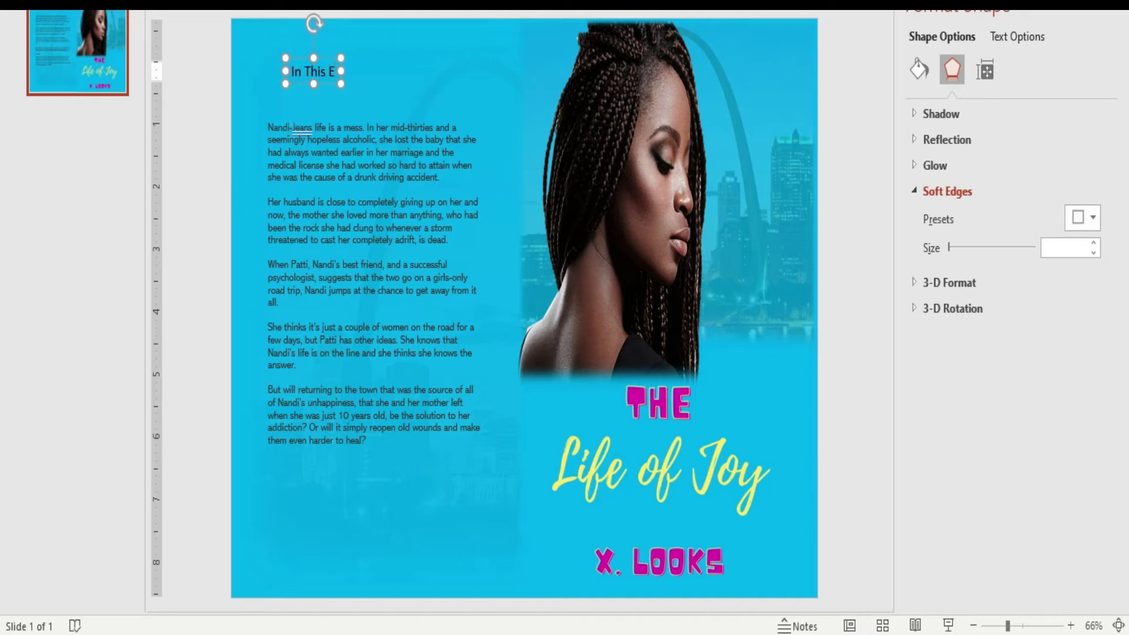
type("motio")
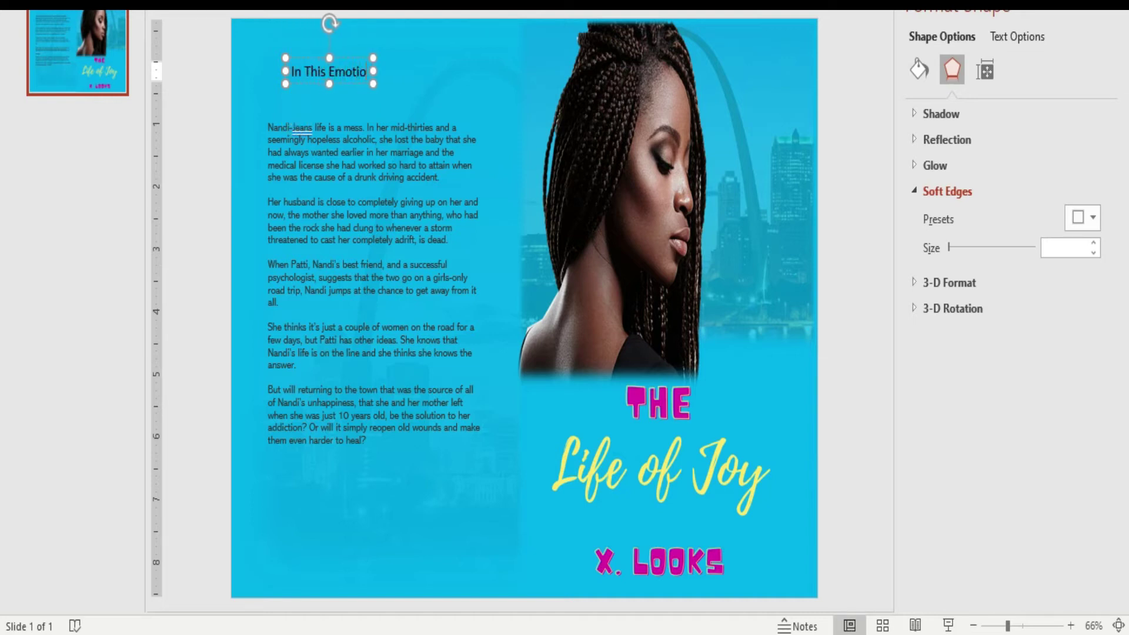
type("nal Drama")
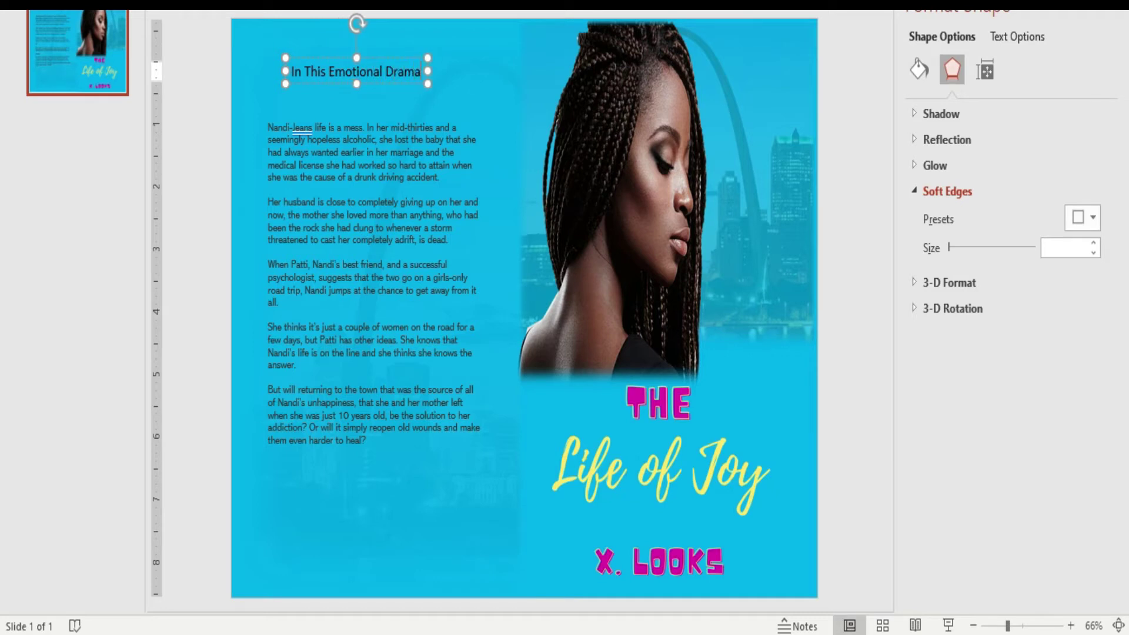
type("...")
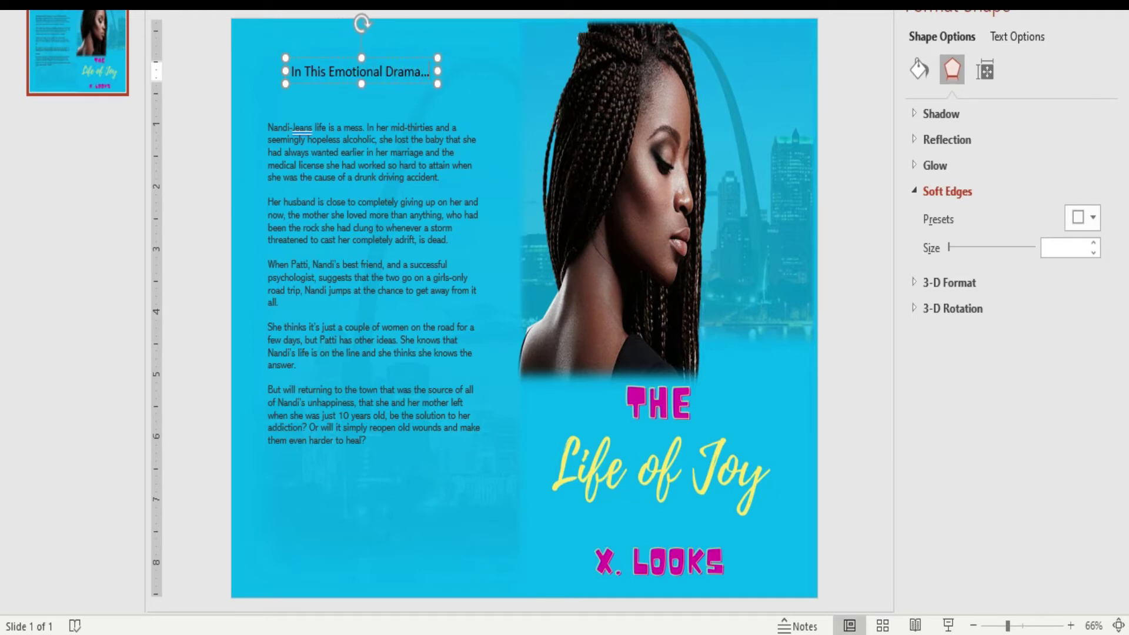
- Delete the tagline text box above the back cover blurb
left_click_drag(293, 71, 433, 71)
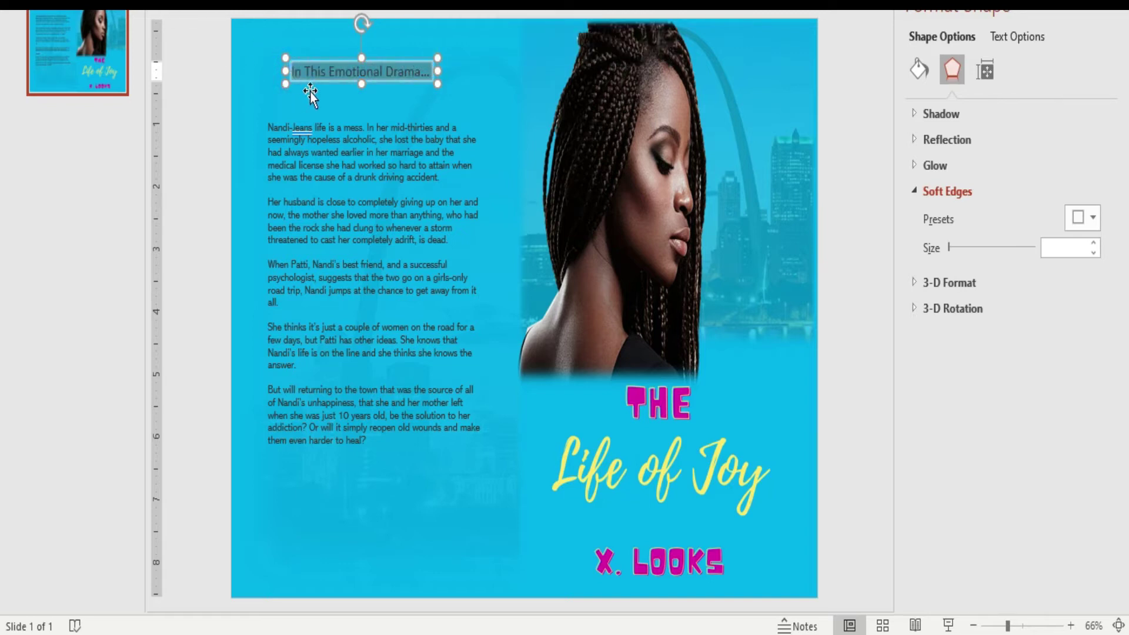
left_click(364, 71)
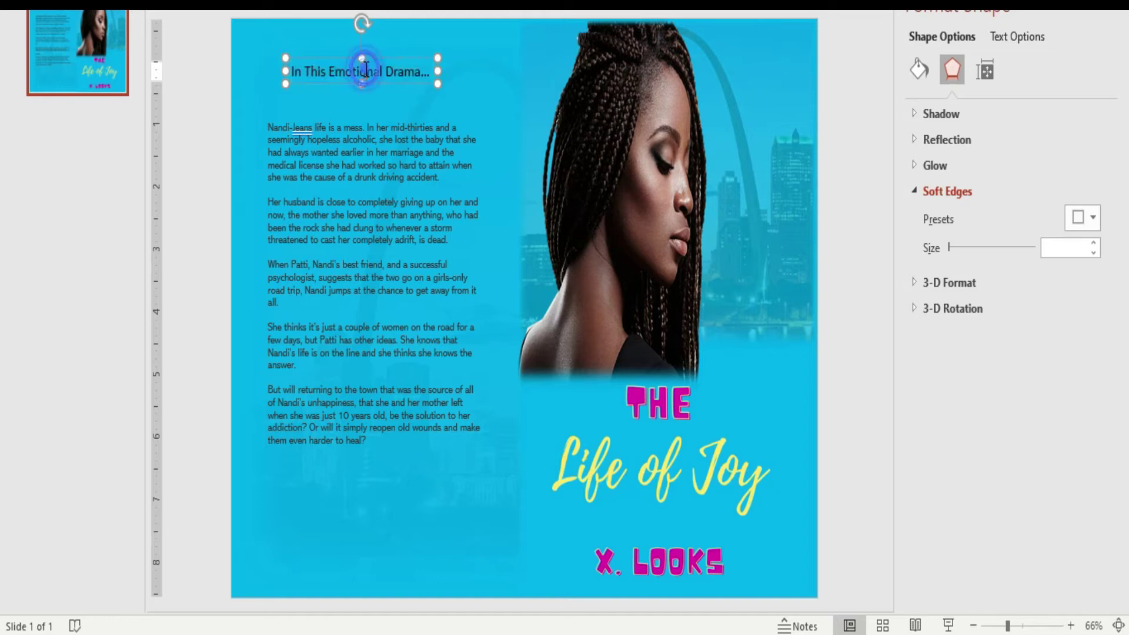
left_click(402, 60)
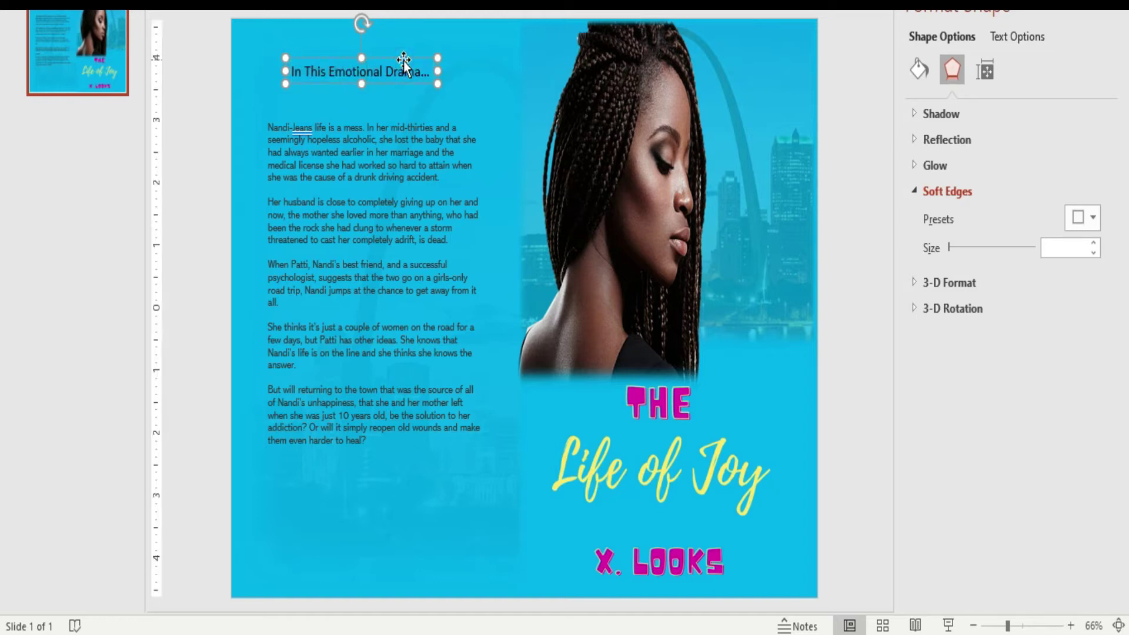
key("Delete")
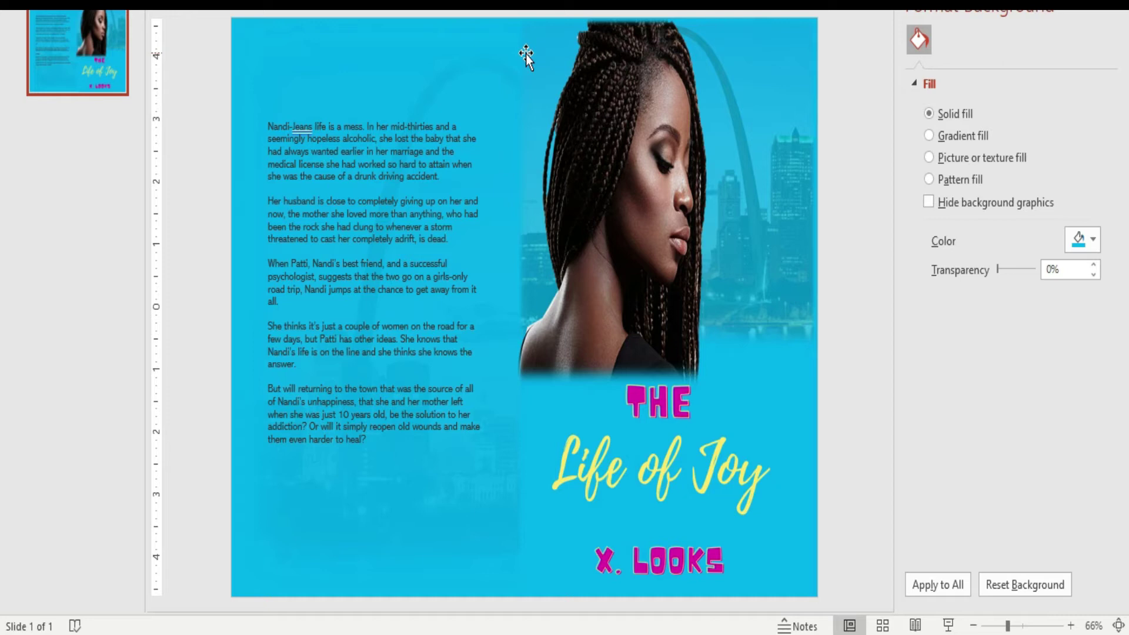
- Nudge the front cover picture up and adjust its upper and lower edges to match the slide's height
left_click(637, 107)
left_click_drag(637, 101, 638, 94)
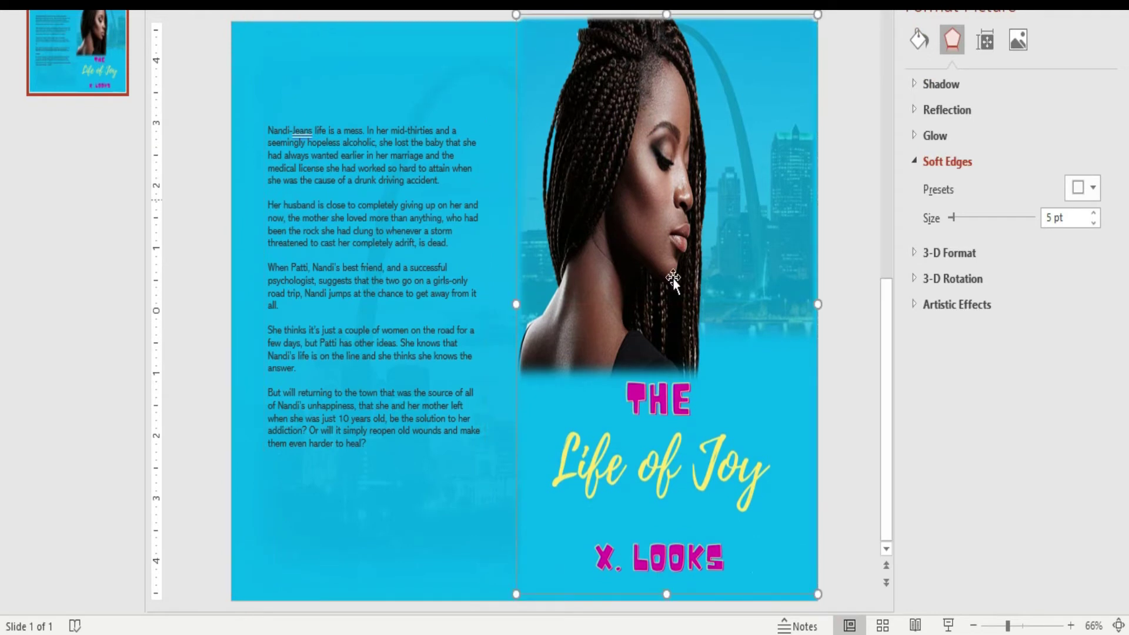
left_click_drag(668, 595, 668, 599)
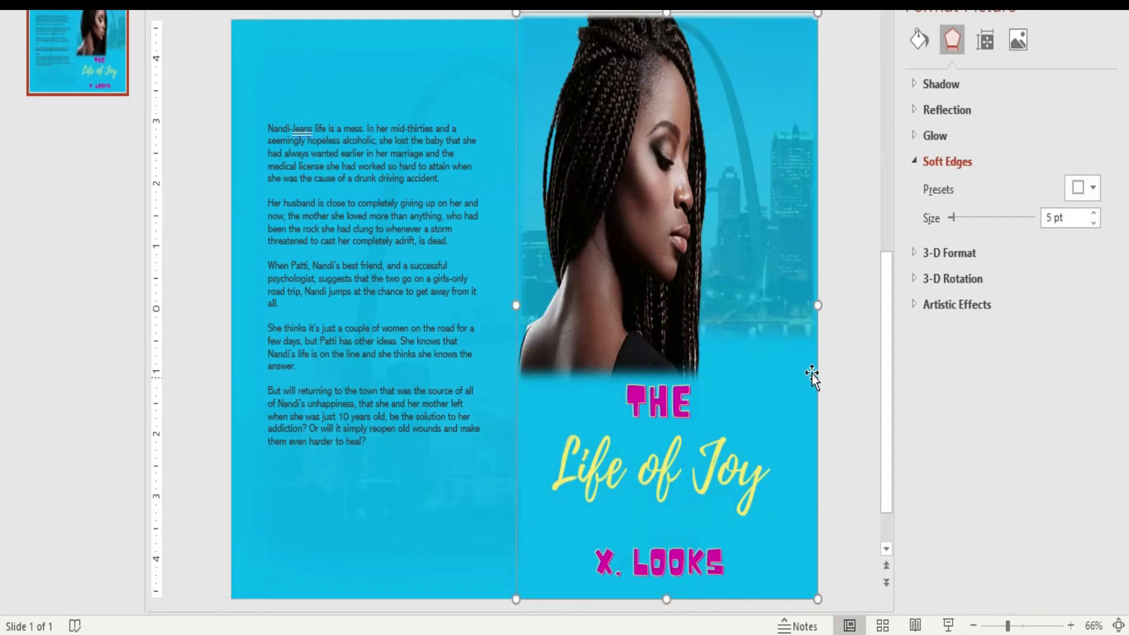
left_click_drag(666, 13, 667, 18)
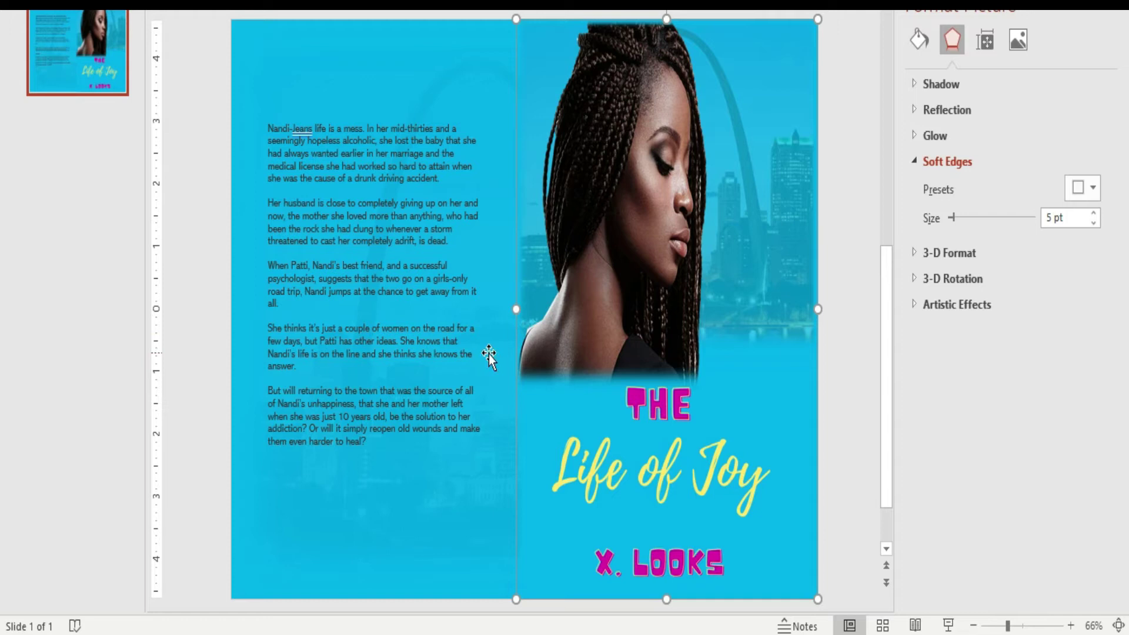
- Add the author's website address as a centred closing line beneath the blurb, separated by a blank line
left_click(382, 450)
key("Return")
key("Return")
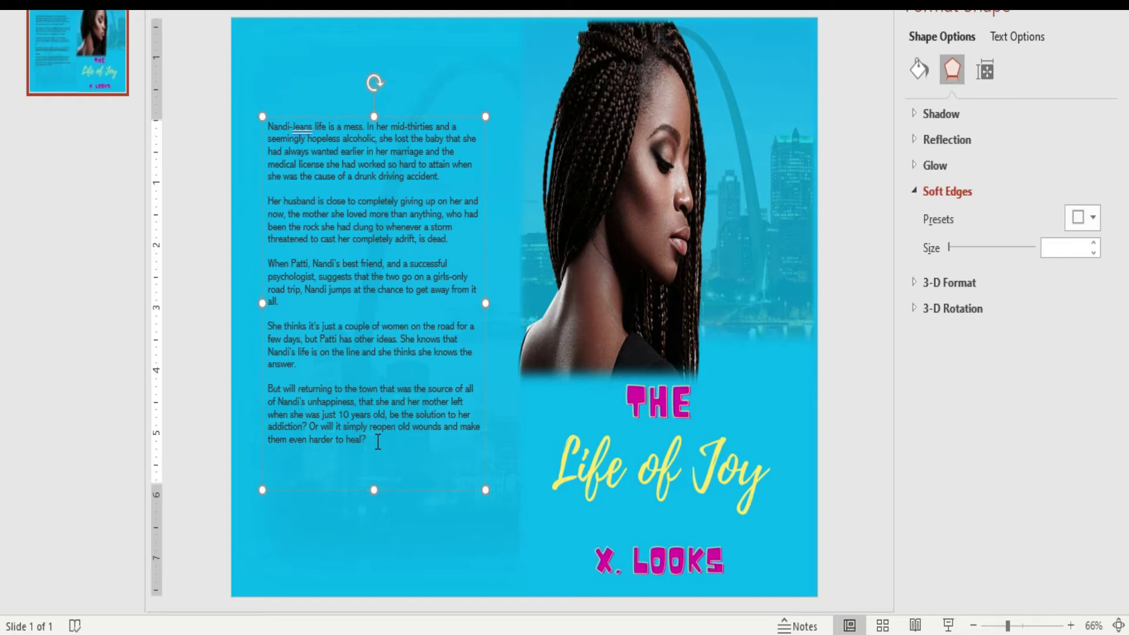
type("www>")
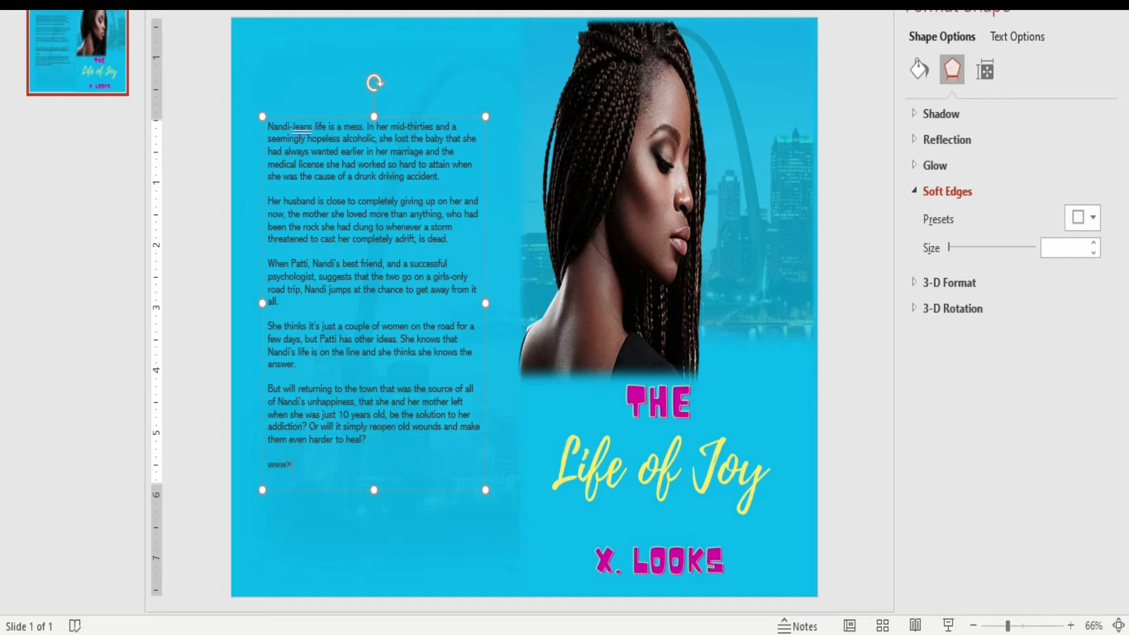
key("BackSpace")
type(".Me")
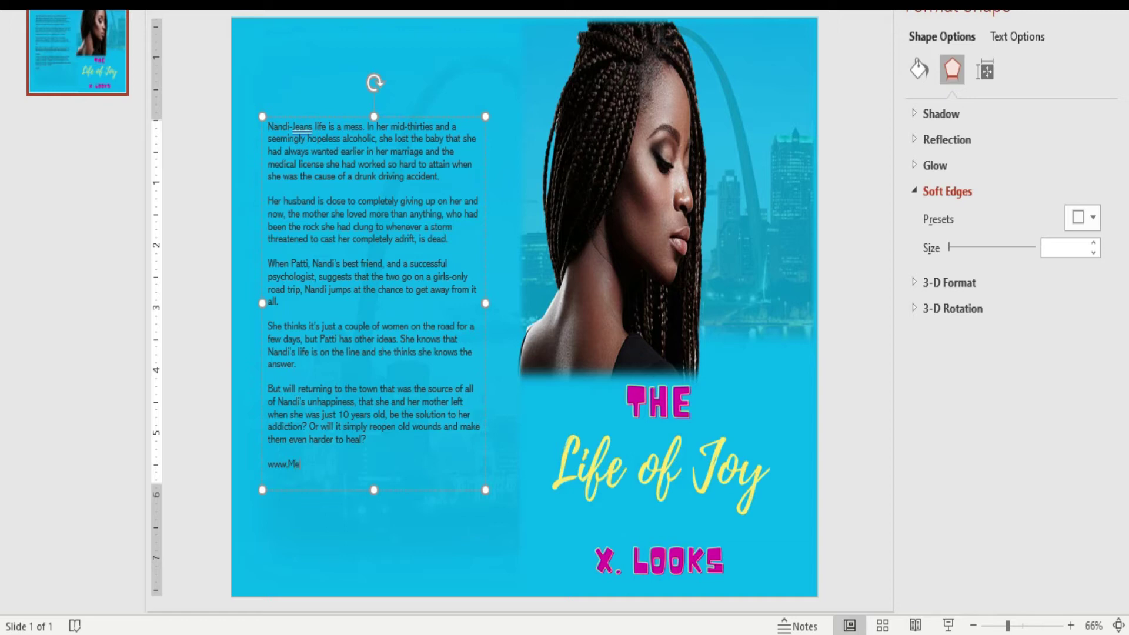
type("moryBengesa.org")
left_click_drag(268, 464, 380, 468)
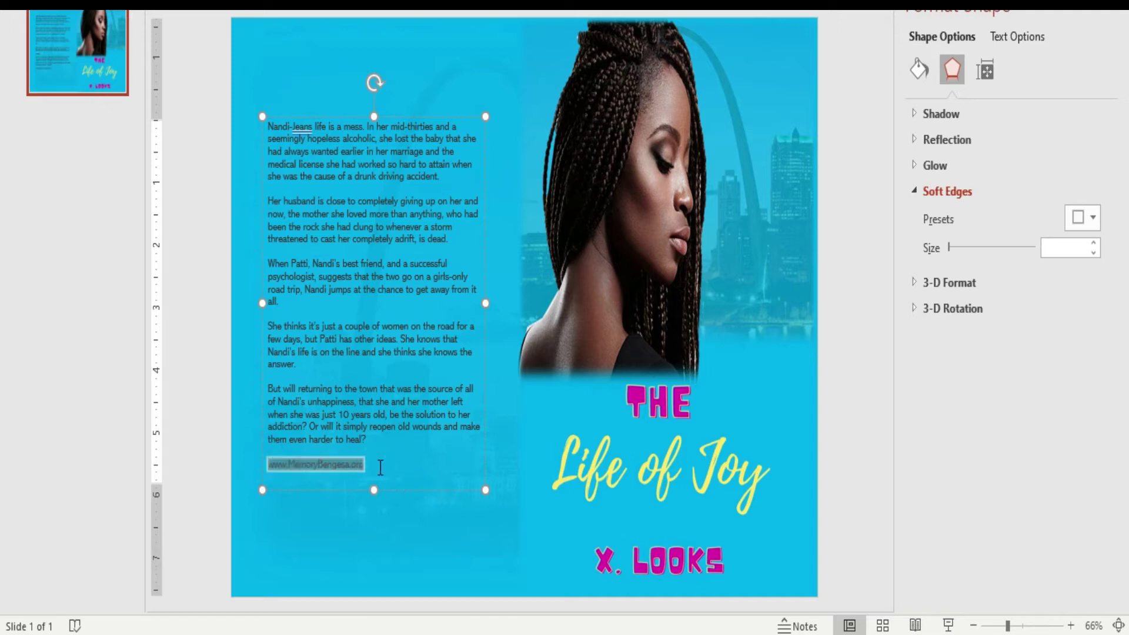
left_click(457, 433)
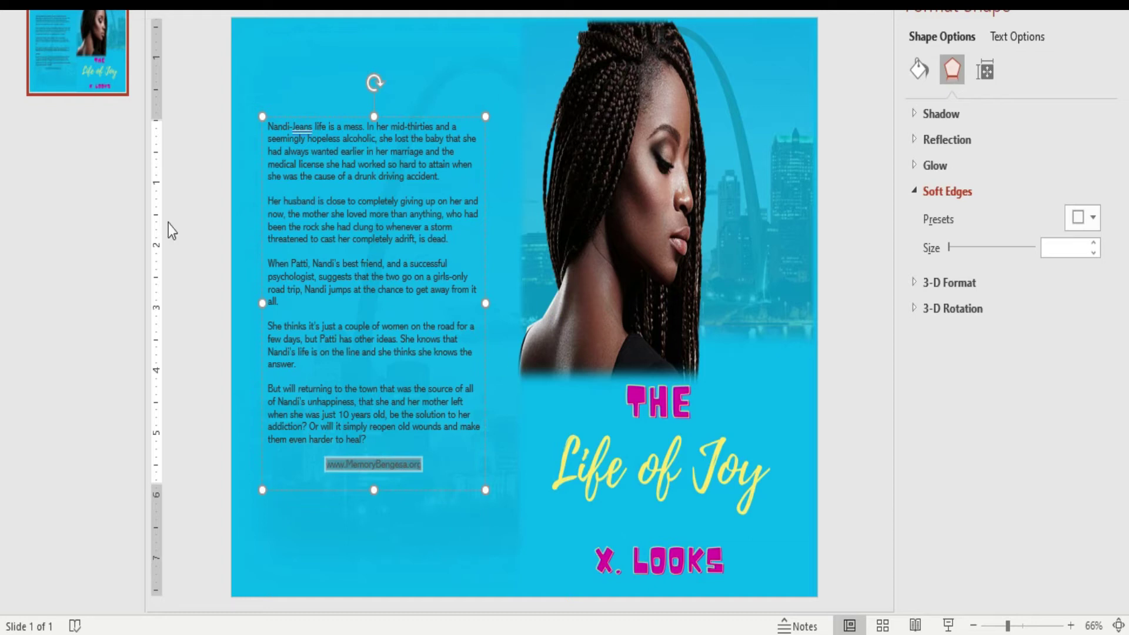
- Insert an empty text box near the upper end of the spine and move it slightly down
left_click(462, 576)
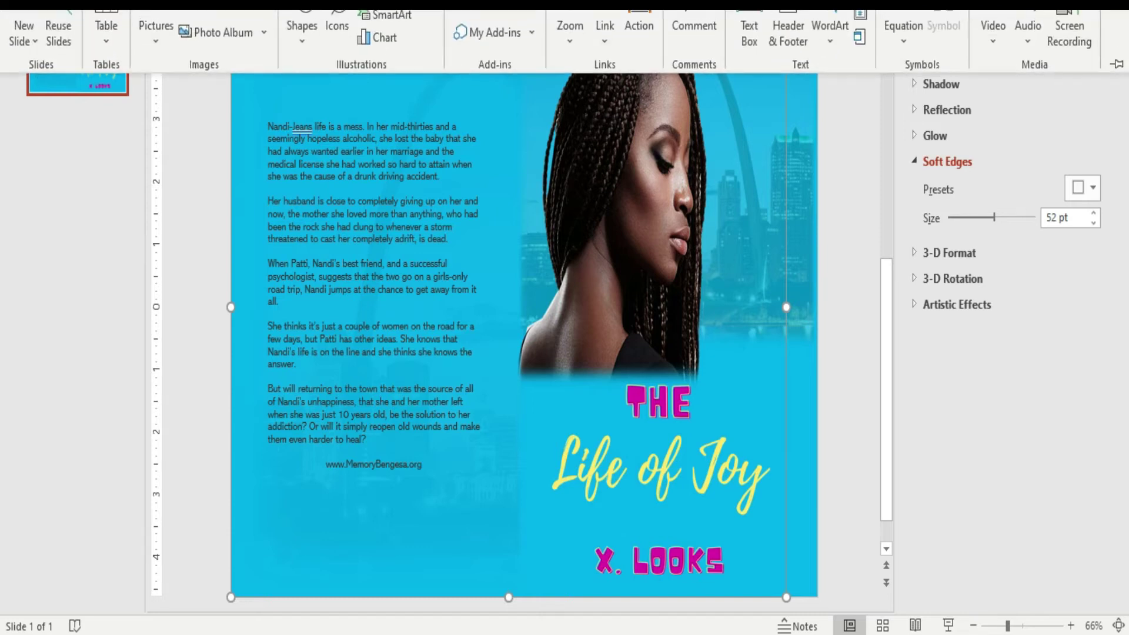
left_click(749, 33)
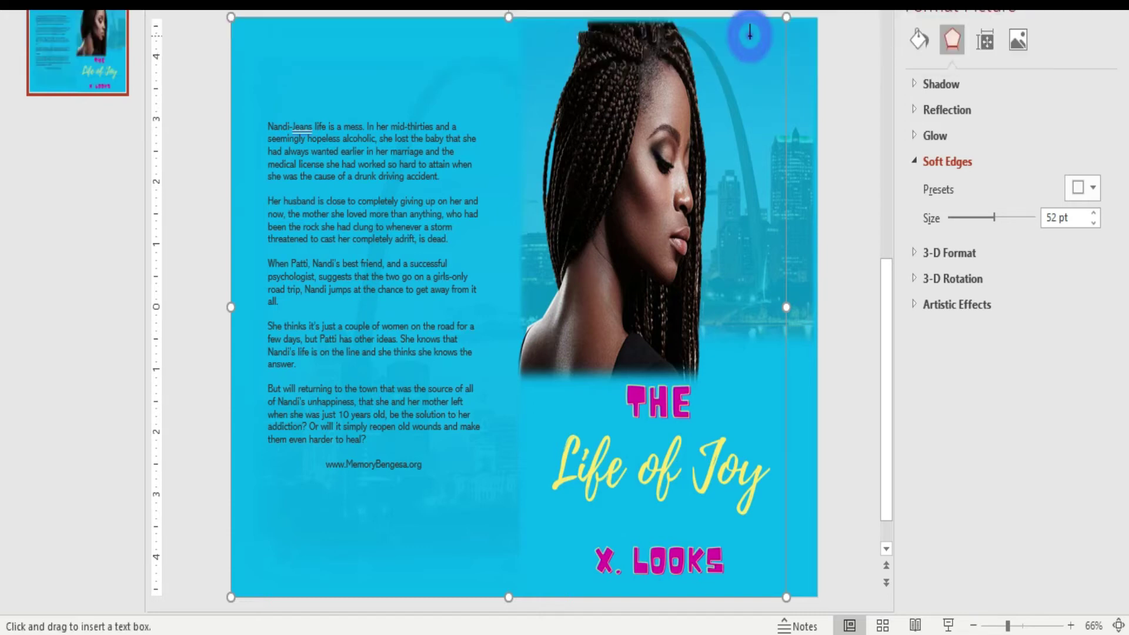
left_click(519, 42)
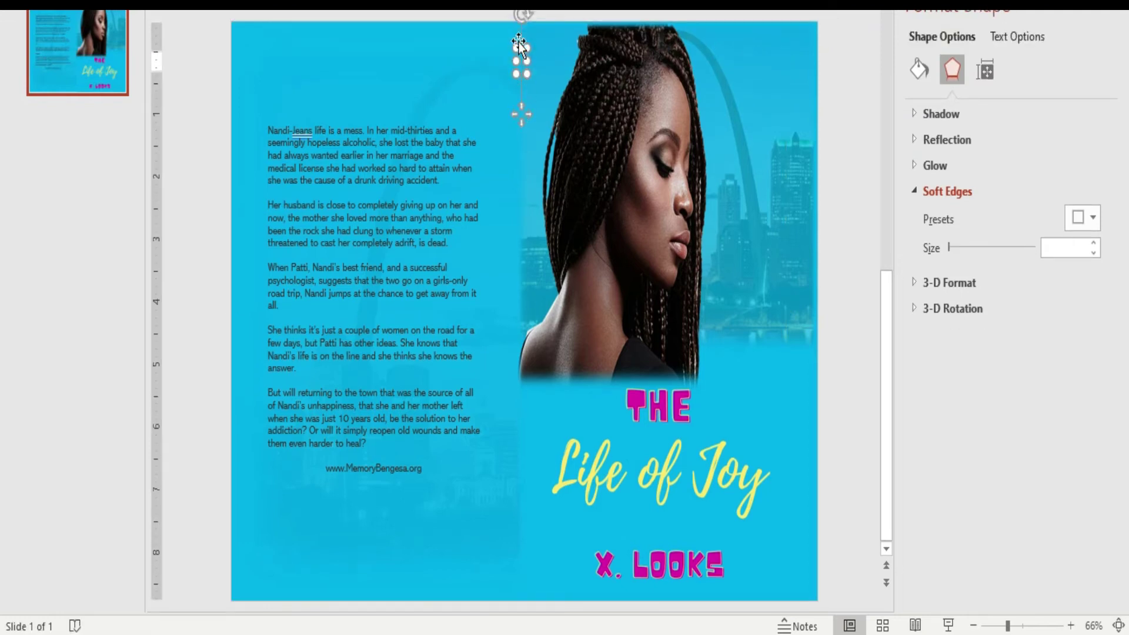
left_click(520, 65)
left_click(518, 97)
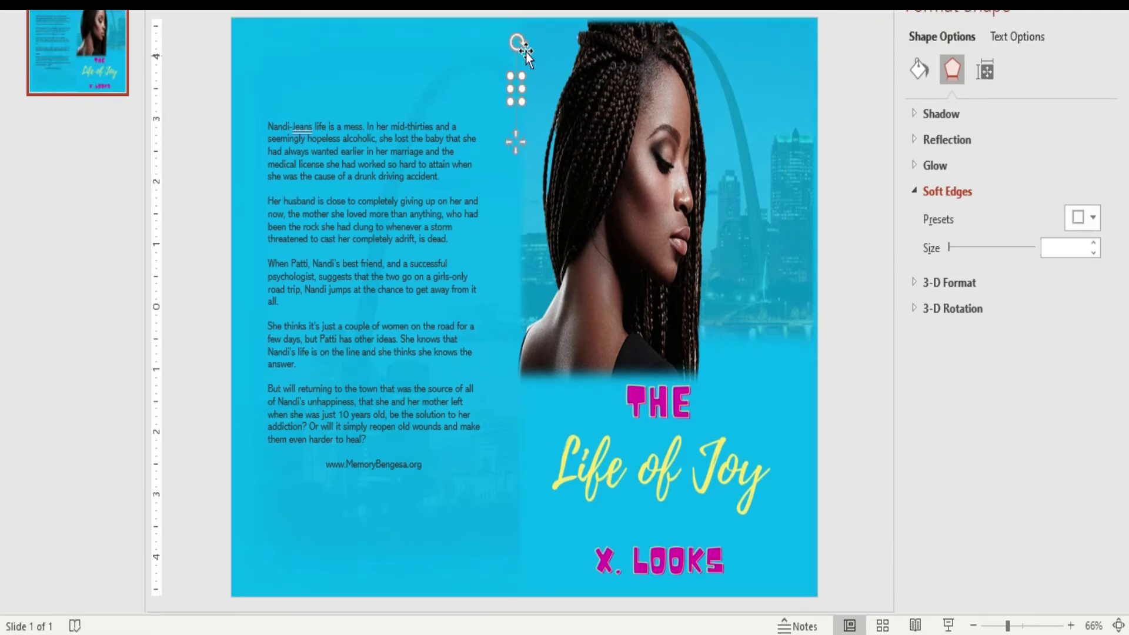
mouse_move(519, 40)
left_mouse_down()
mouse_move(532, 83)
mouse_move(518, 43)
left_mouse_up()
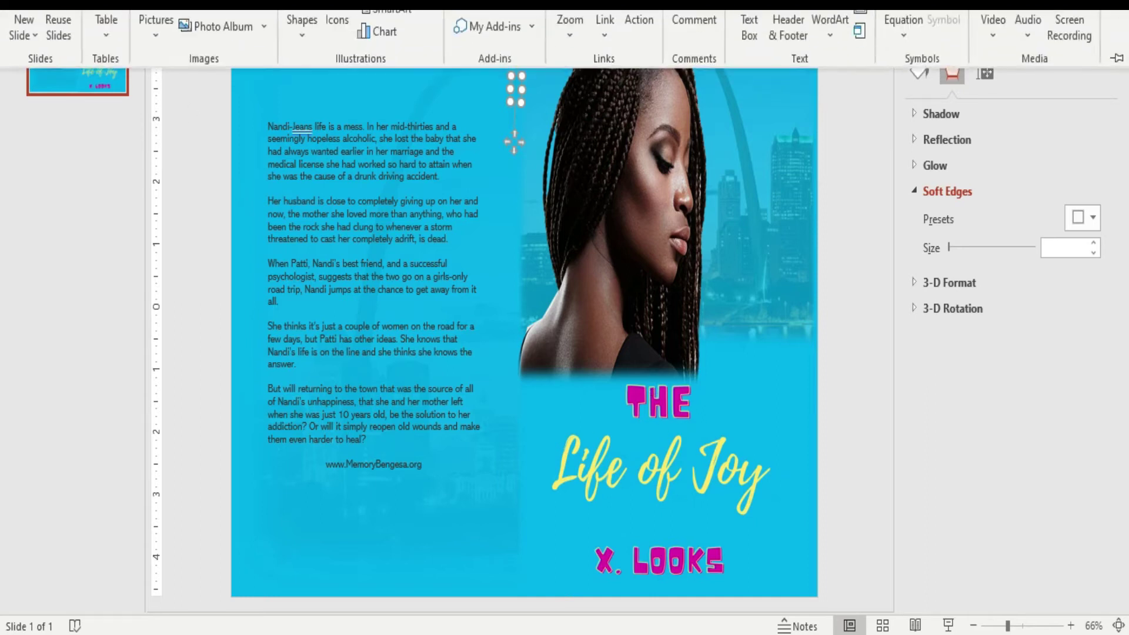
- Insert the 5.5x8.5_Cream_230 cover template picture over the design and move it down near the slide's lower edge
left_click(158, 44)
left_click(197, 94)
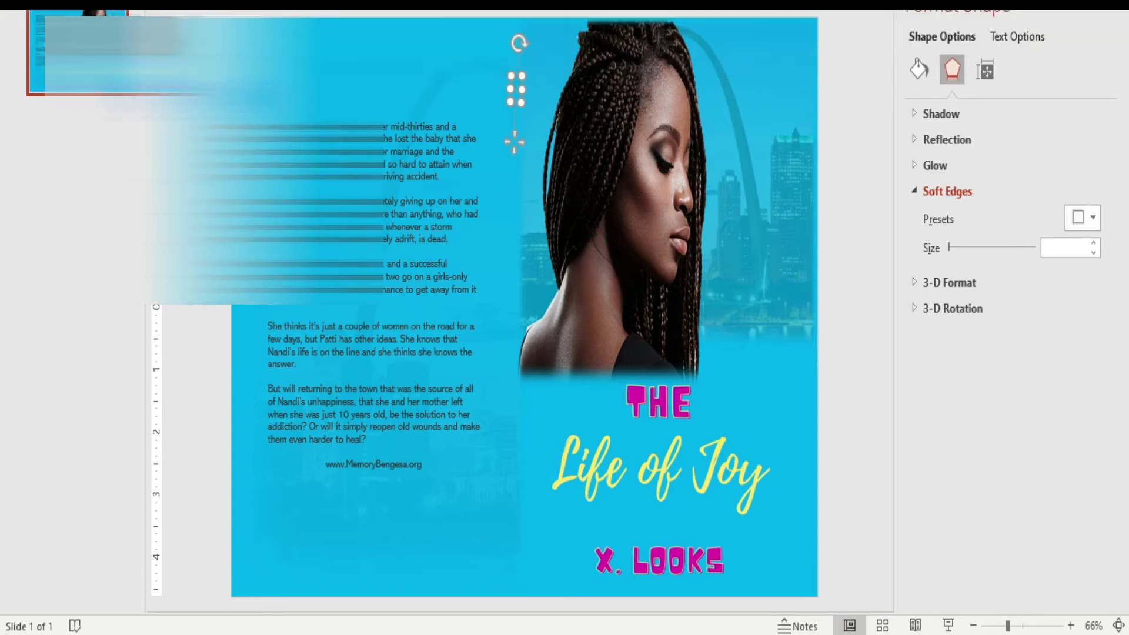
left_click_drag(552, 86, 549, 164)
left_click(490, 188)
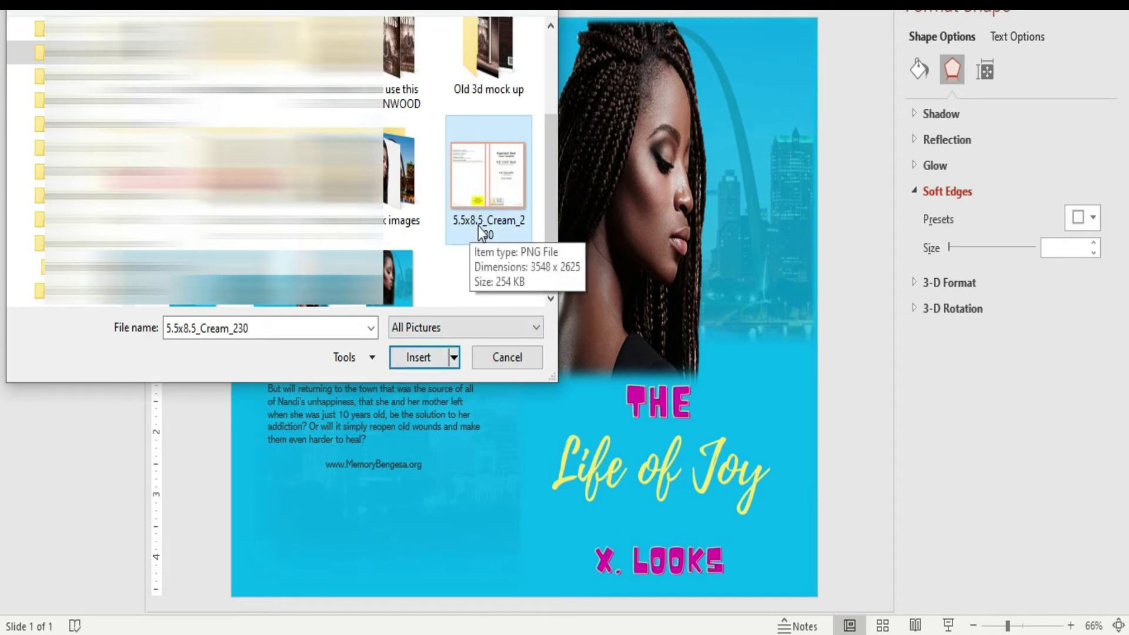
left_click(413, 363)
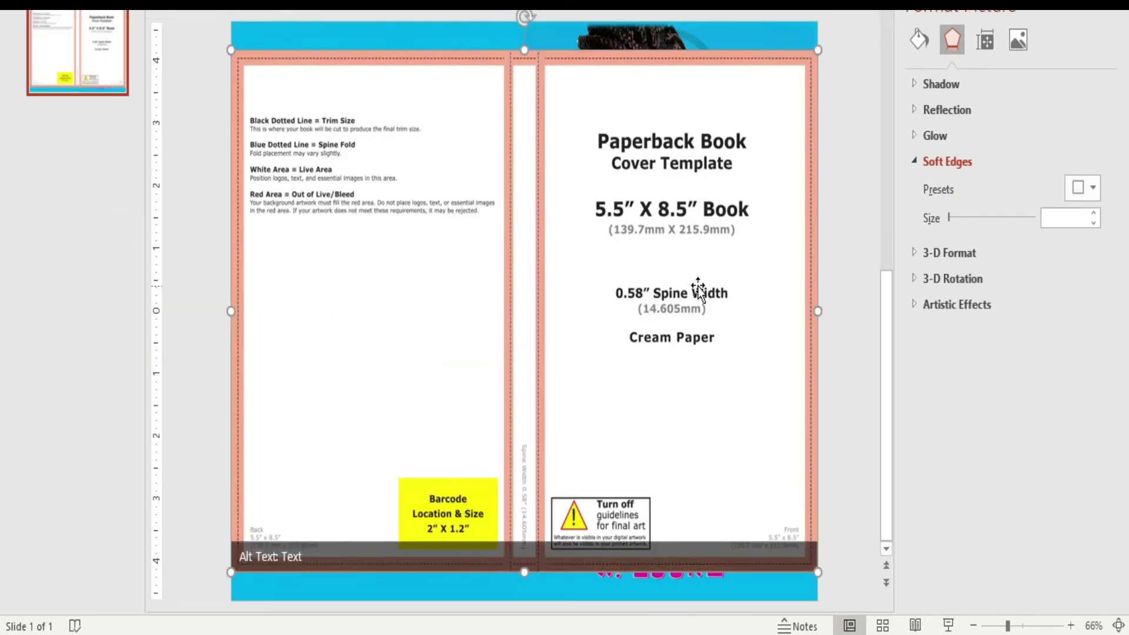
left_click_drag(553, 261, 558, 280)
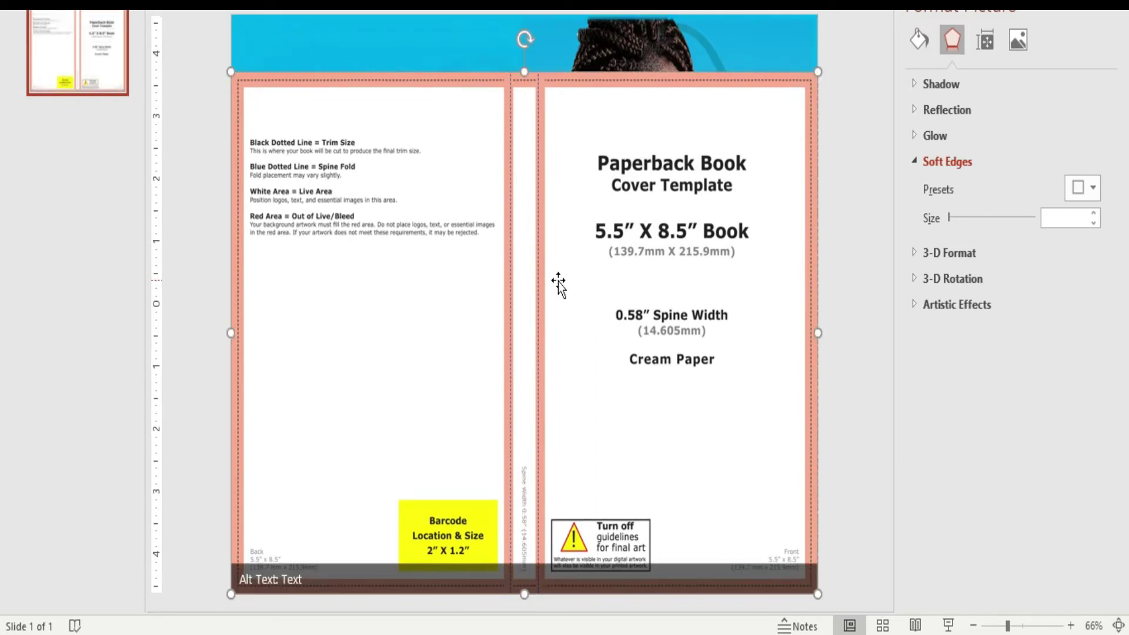
left_click(557, 297)
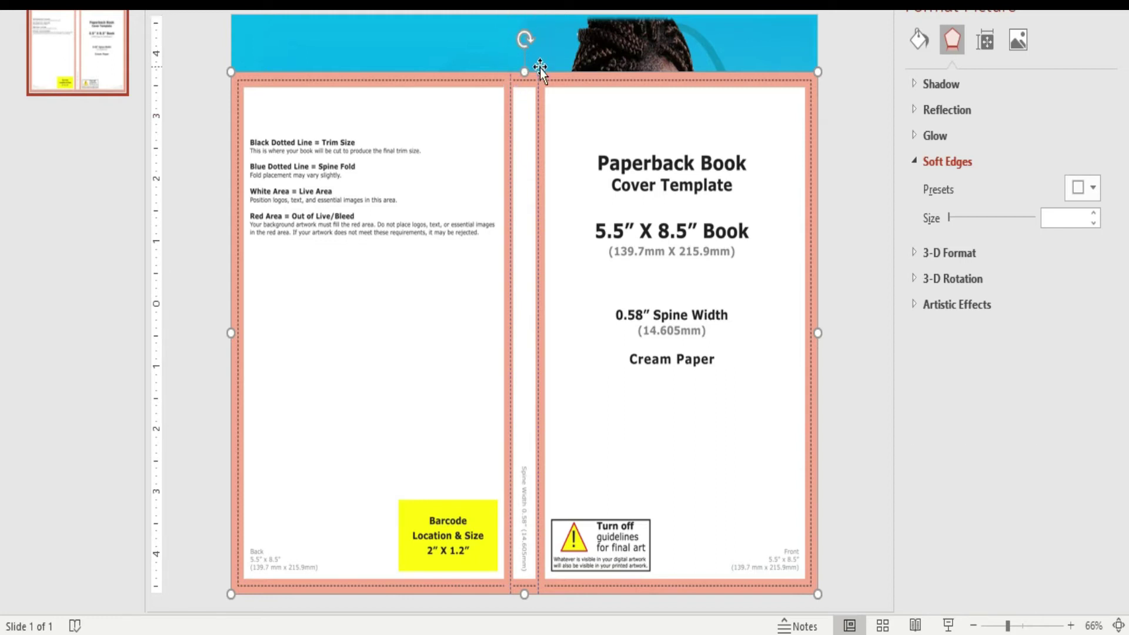
- Lower the template until only its upper strip overlaps the design, and insert a wide horizontal text box across the upper part of the spine
left_click_drag(522, 184, 527, 568)
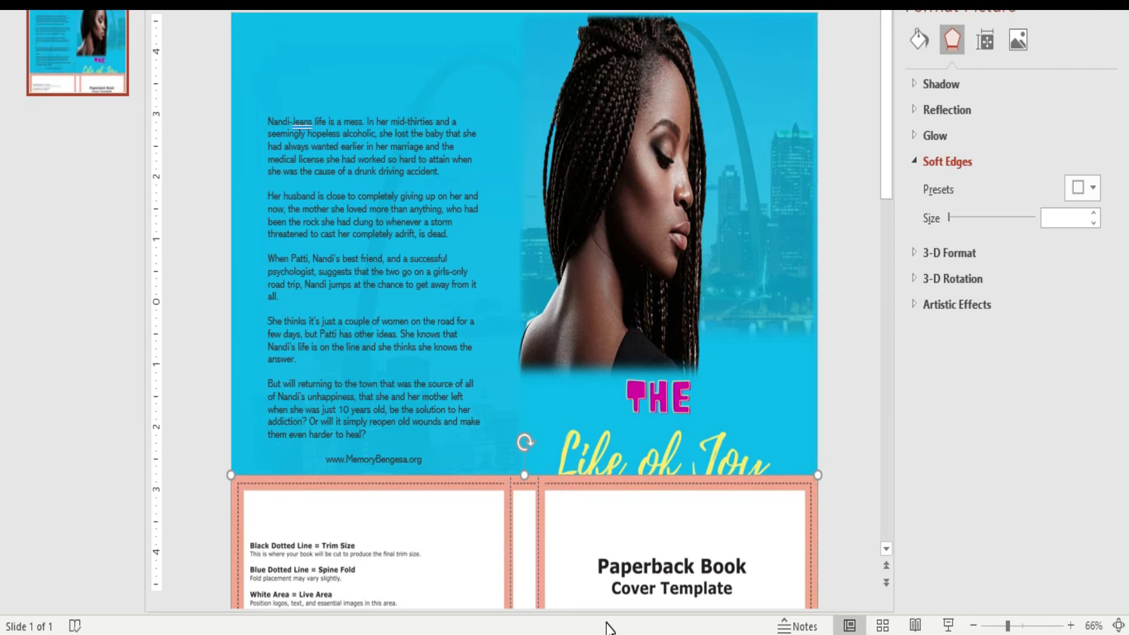
left_click_drag(591, 539, 580, 581)
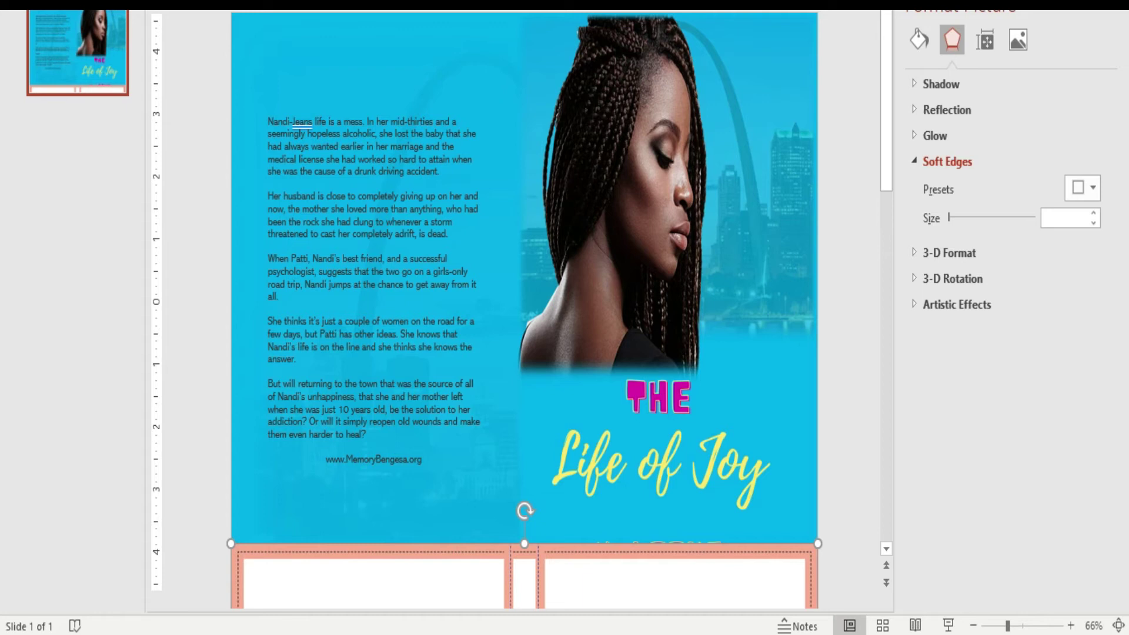
left_click(748, 33)
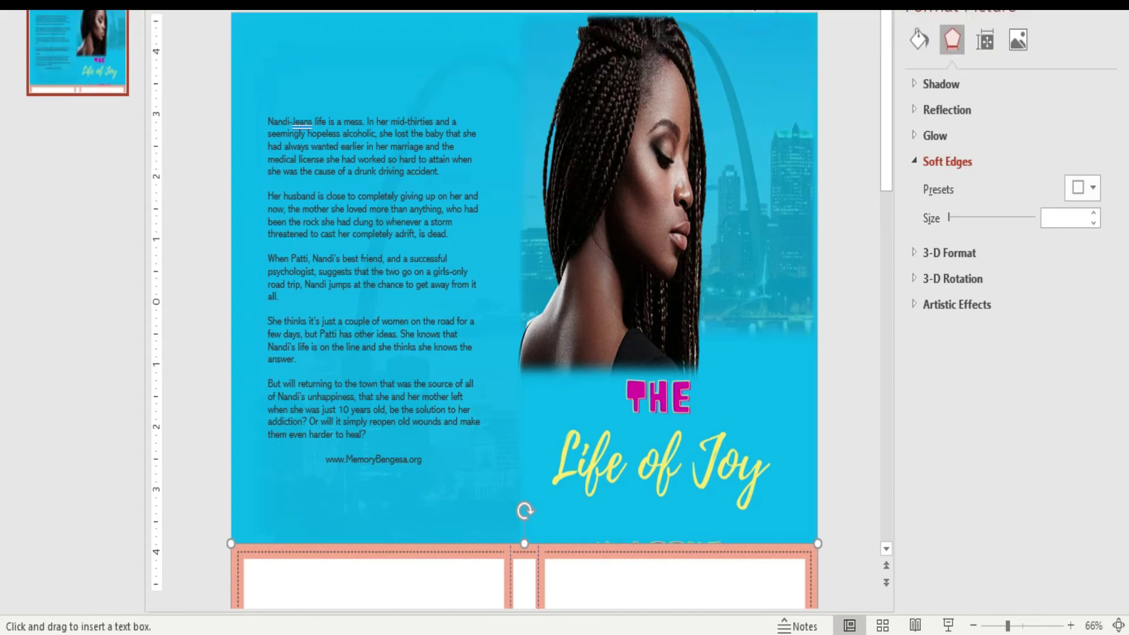
left_click(509, 128)
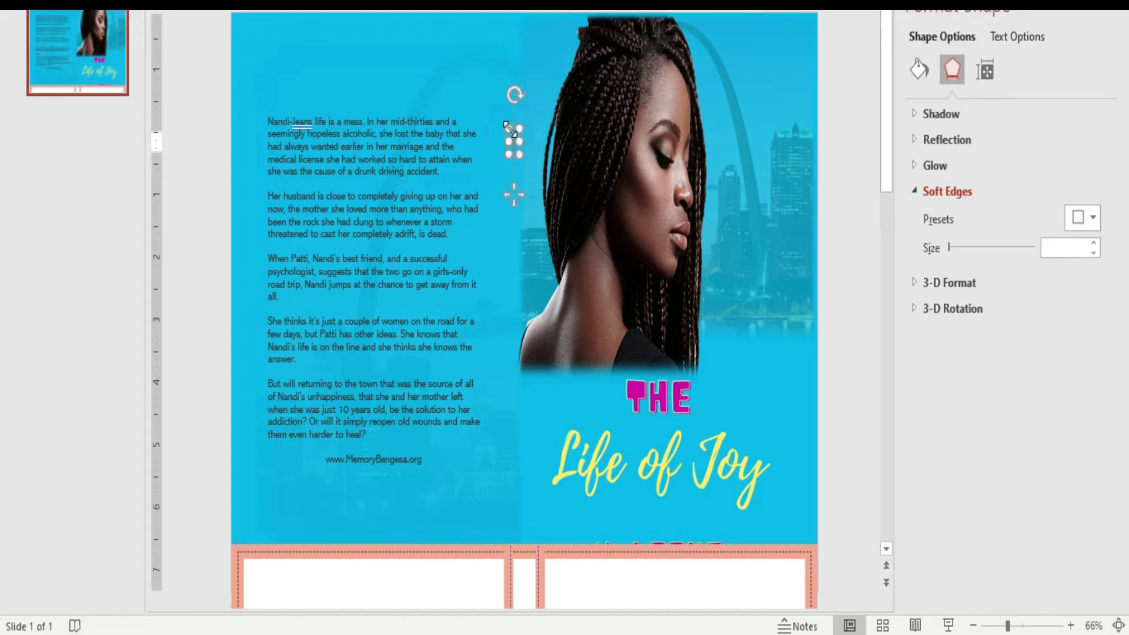
left_click_drag(520, 138, 547, 141)
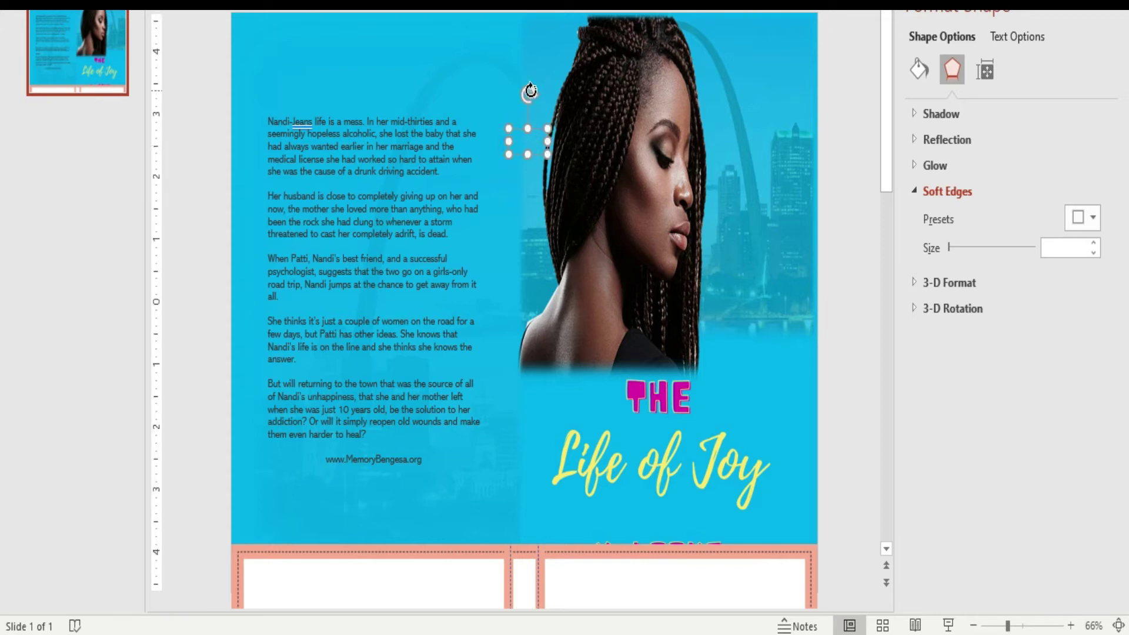
left_click_drag(505, 140, 366, 142)
left_click_drag(542, 142, 632, 141)
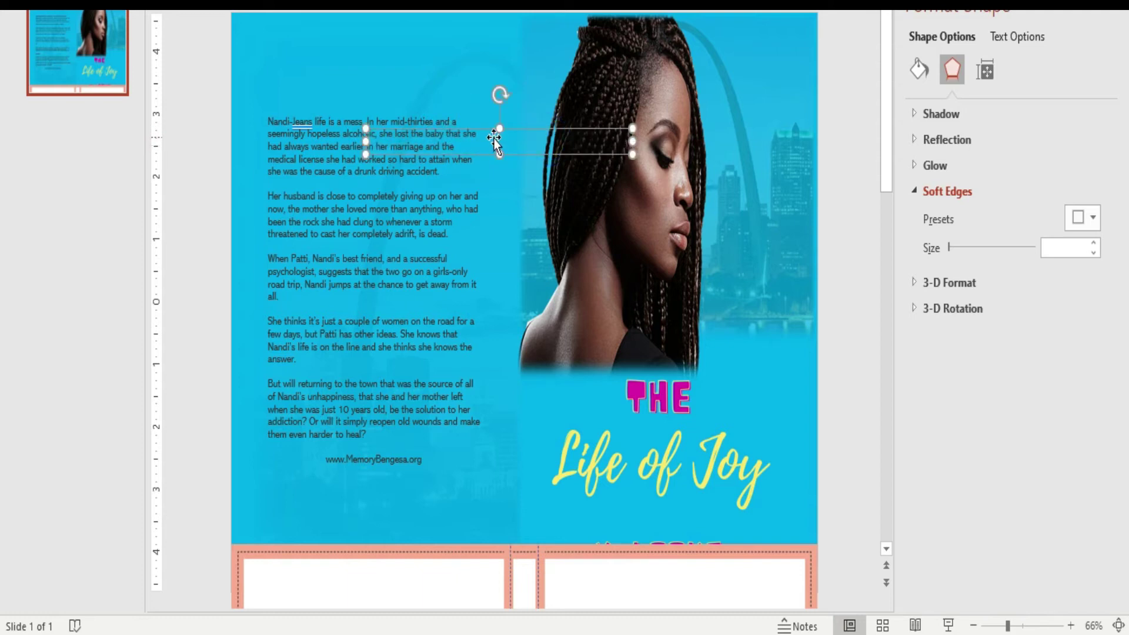
left_click_drag(521, 146, 570, 151)
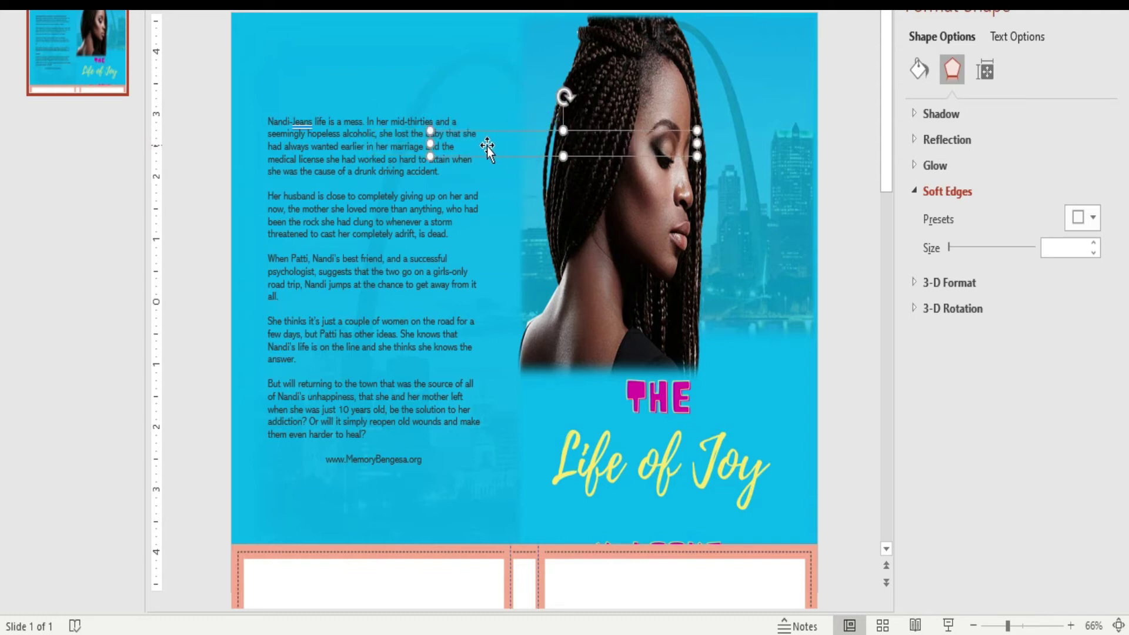
- Enter the author's name and, after a wide gap of spaces, the title "The Life of Joy" in the text box
left_click(507, 147)
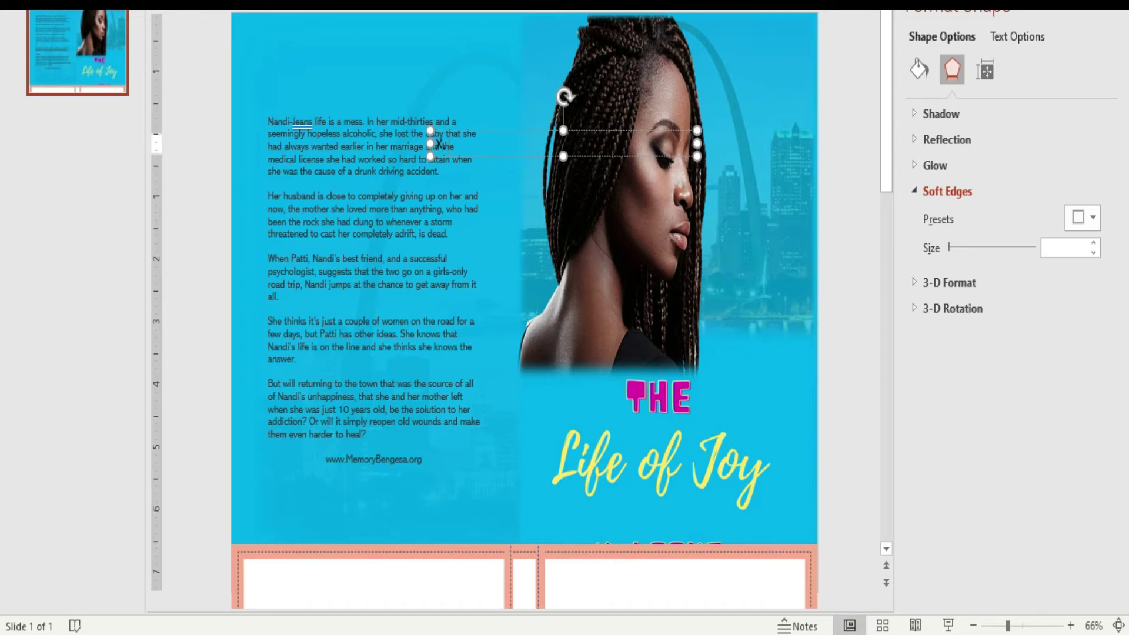
type("oo       ")
type("  Joy")
- Format the spine text in white Aharoni at size 20
left_click_drag(438, 145, 648, 146)
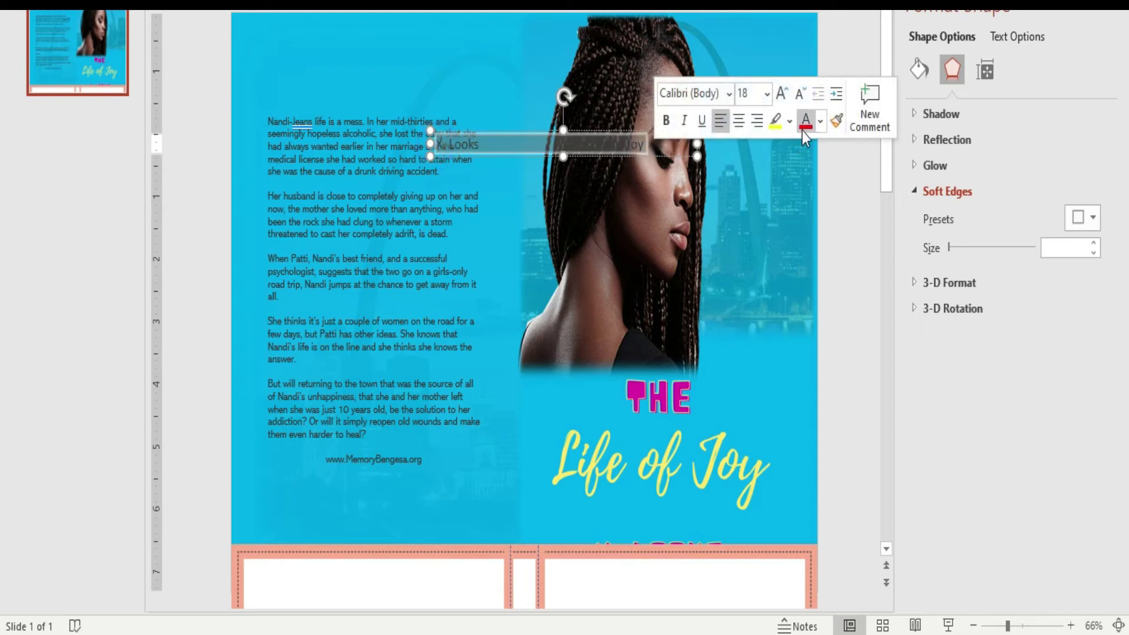
left_click(821, 125)
left_click(811, 172)
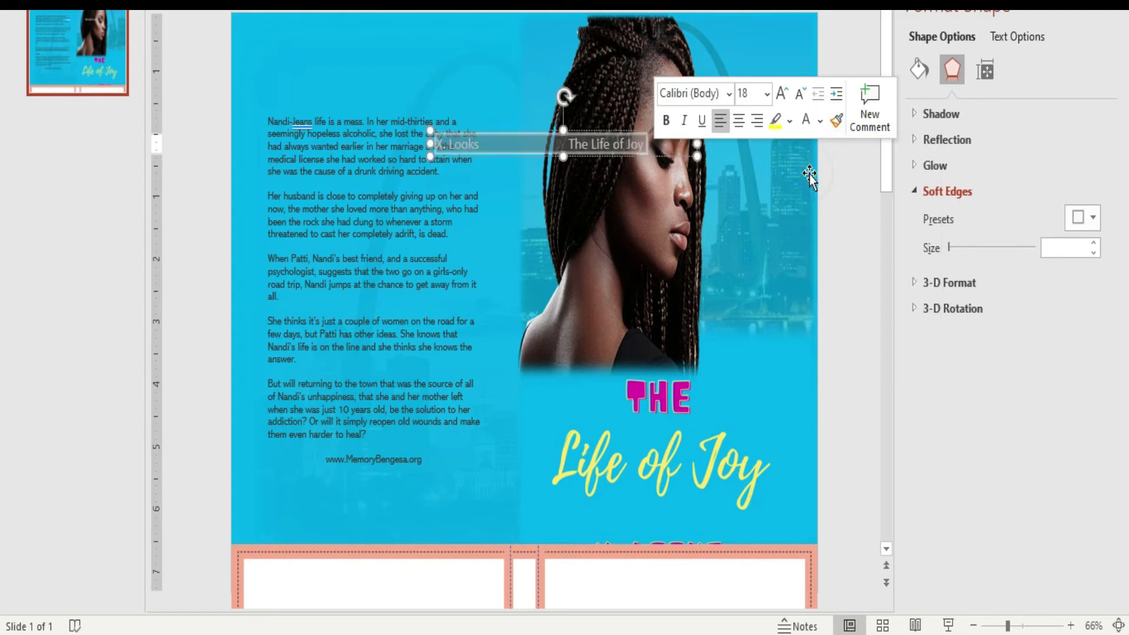
left_click(729, 94)
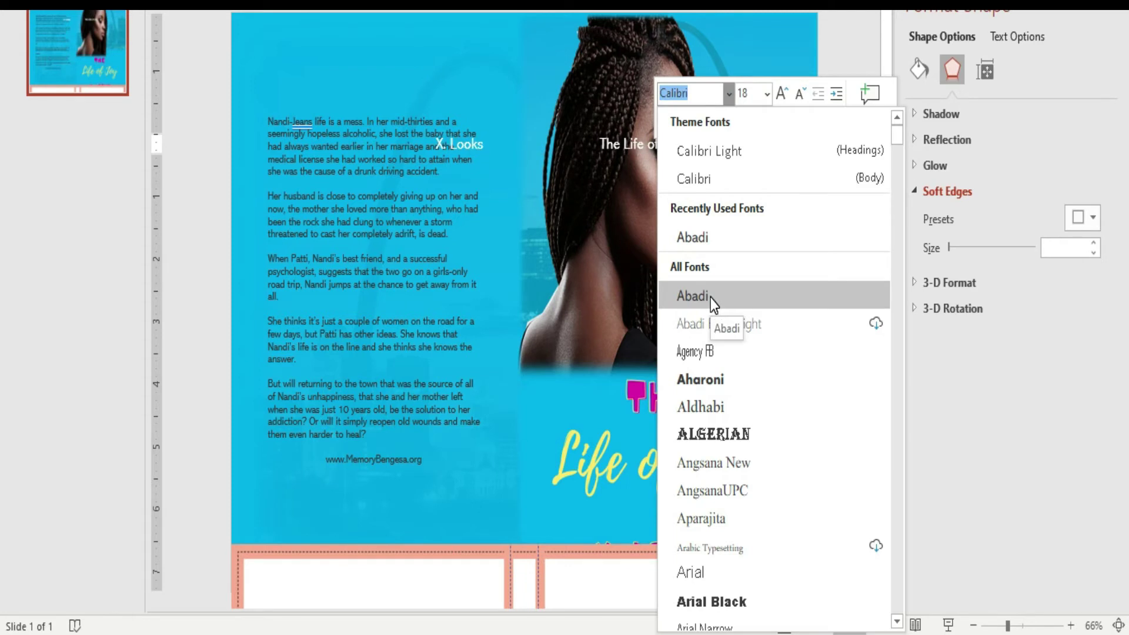
left_click(701, 379)
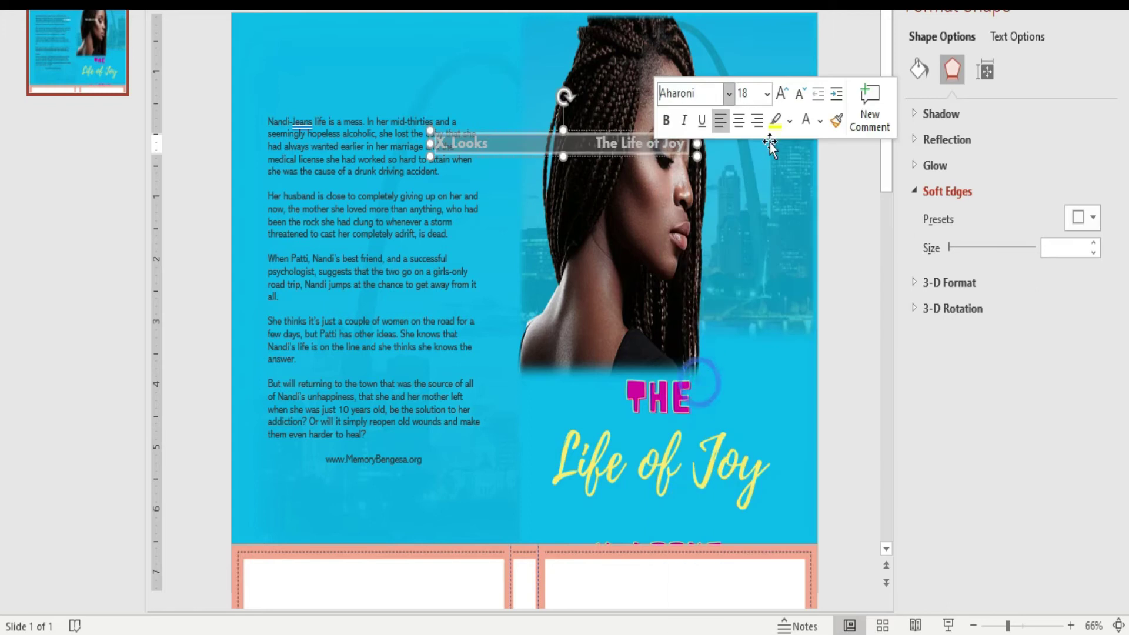
left_click(768, 97)
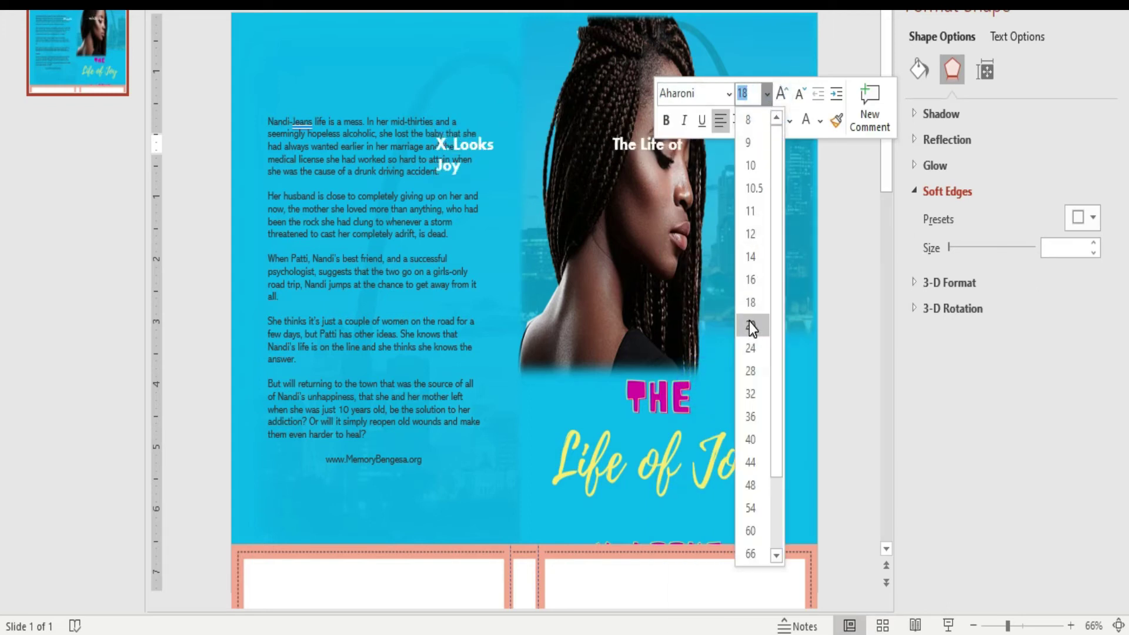
left_click(752, 327)
- Widen the spine text box on both sides so the author's name and title fit on one line
left_click(707, 156)
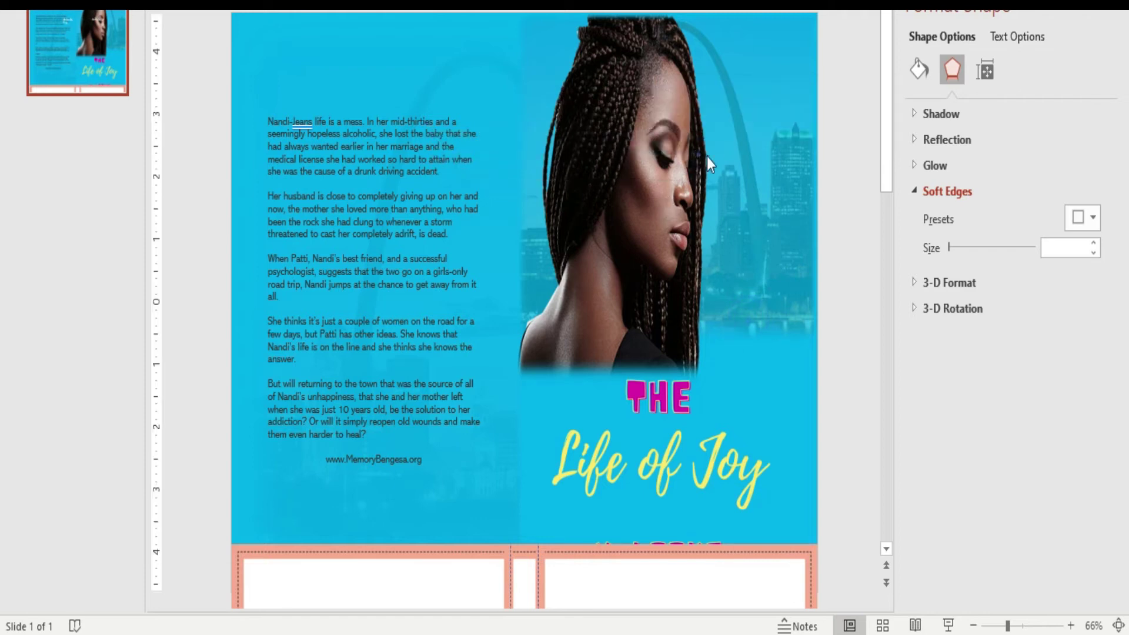
left_click(743, 164)
left_click_drag(427, 144, 388, 143)
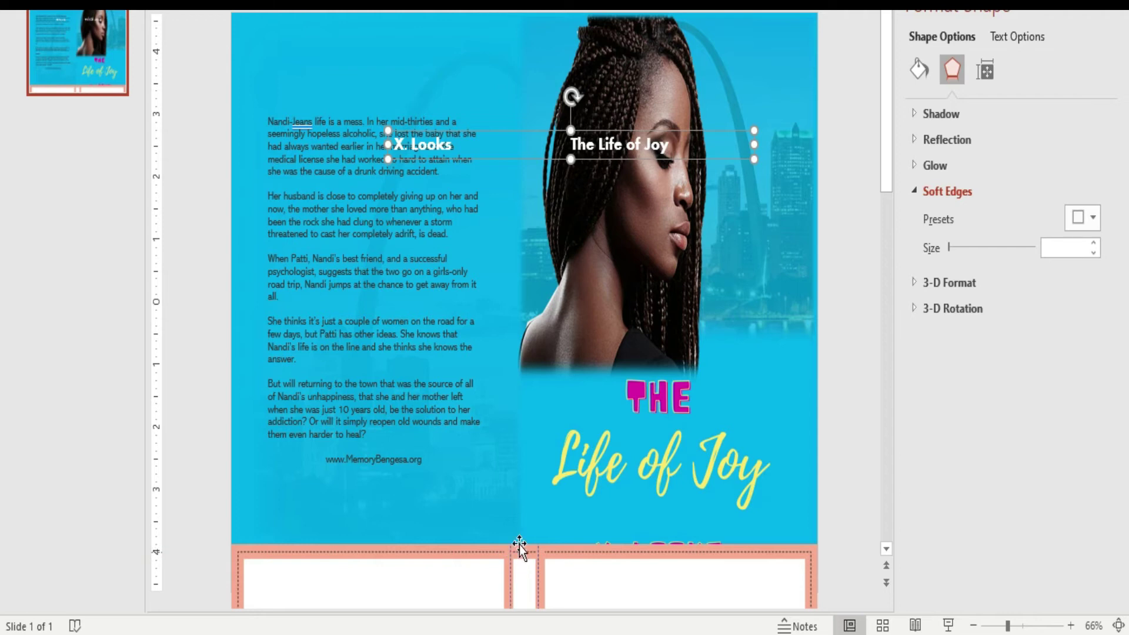
- Rotate the text box to read downward along the spine and stretch it up to the slide's upper edge
left_click_drag(567, 92, 515, 443)
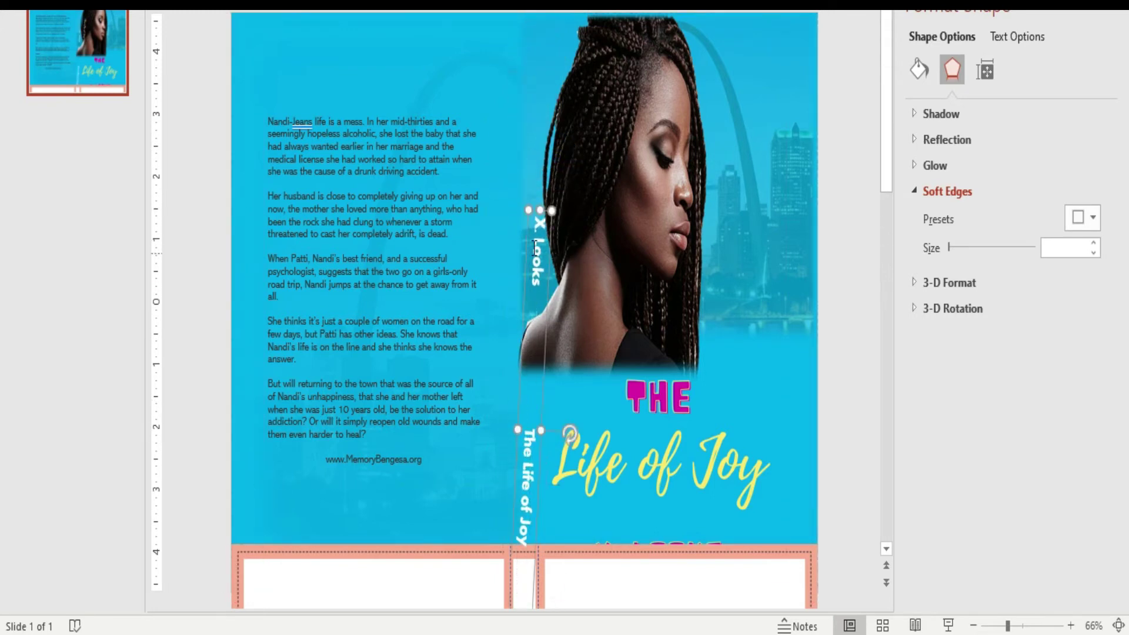
left_click_drag(568, 425, 571, 428)
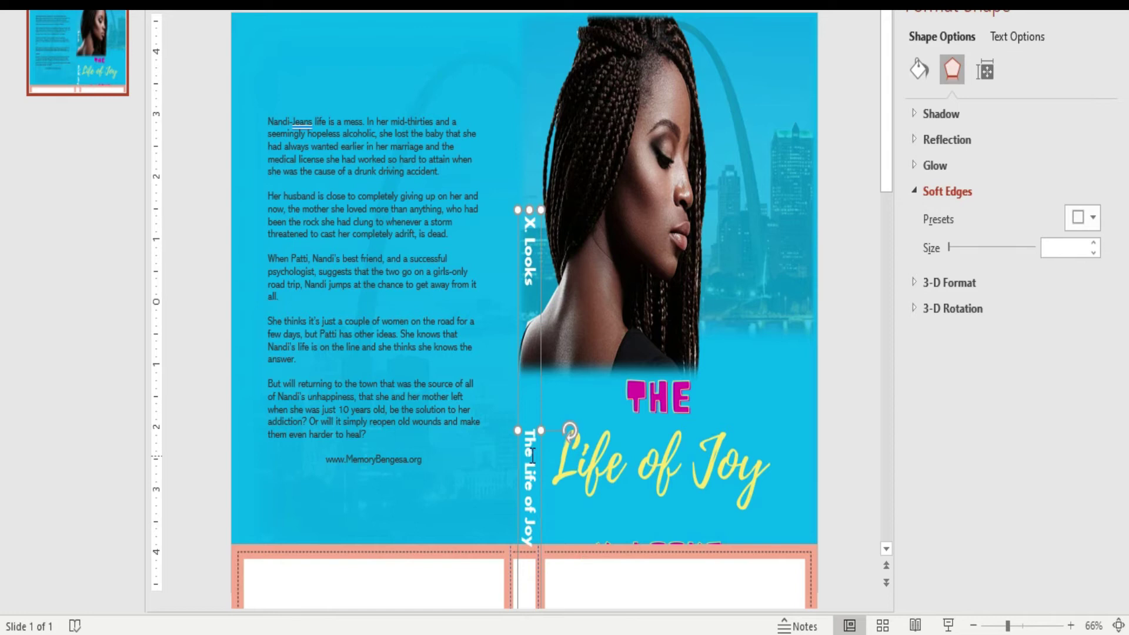
left_click_drag(543, 390, 537, 387)
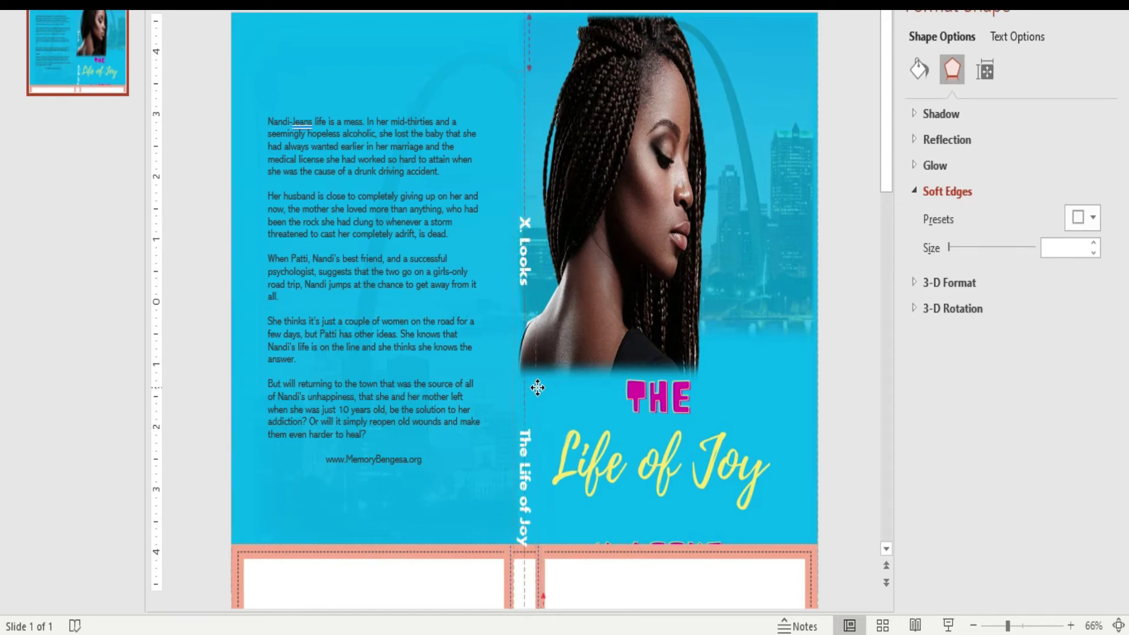
left_click(528, 261)
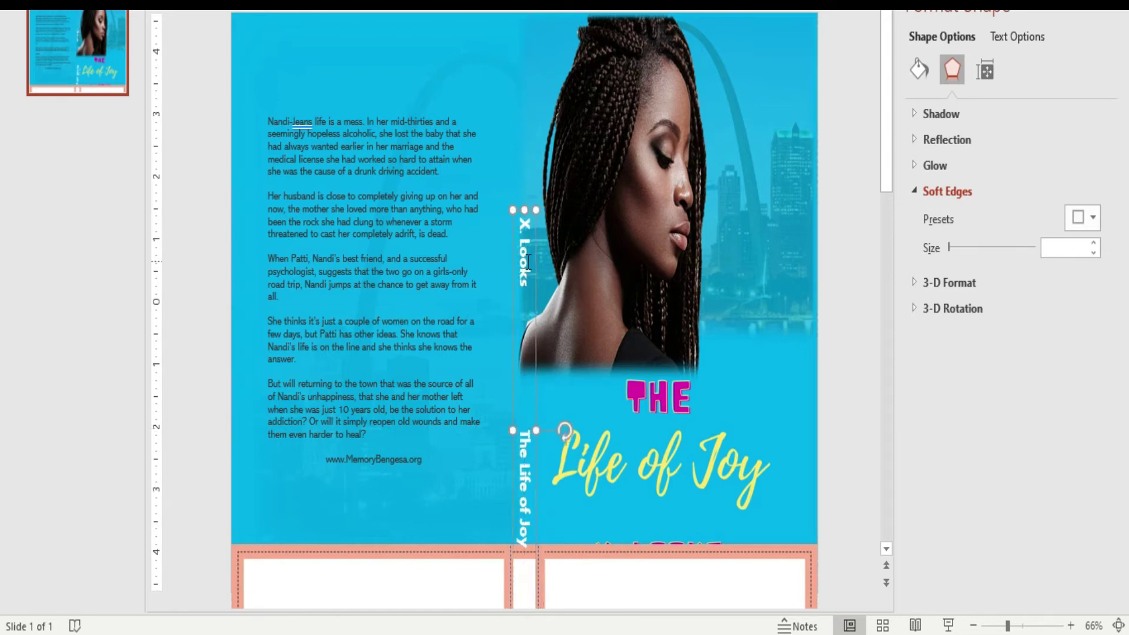
left_click_drag(538, 375, 541, 249)
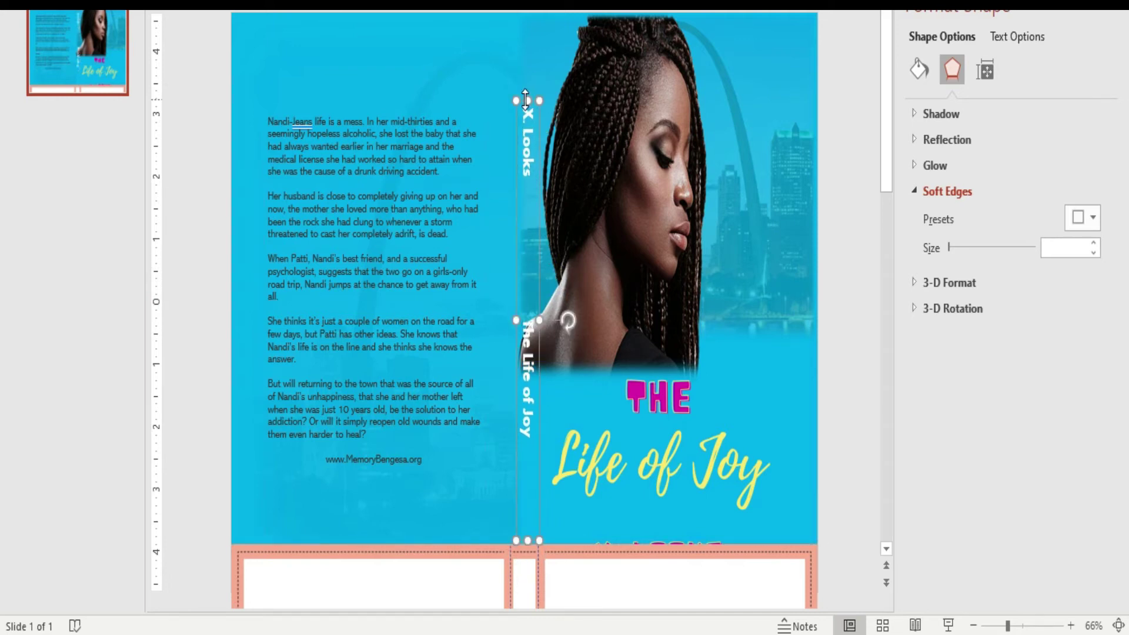
left_click_drag(526, 99, 535, 13)
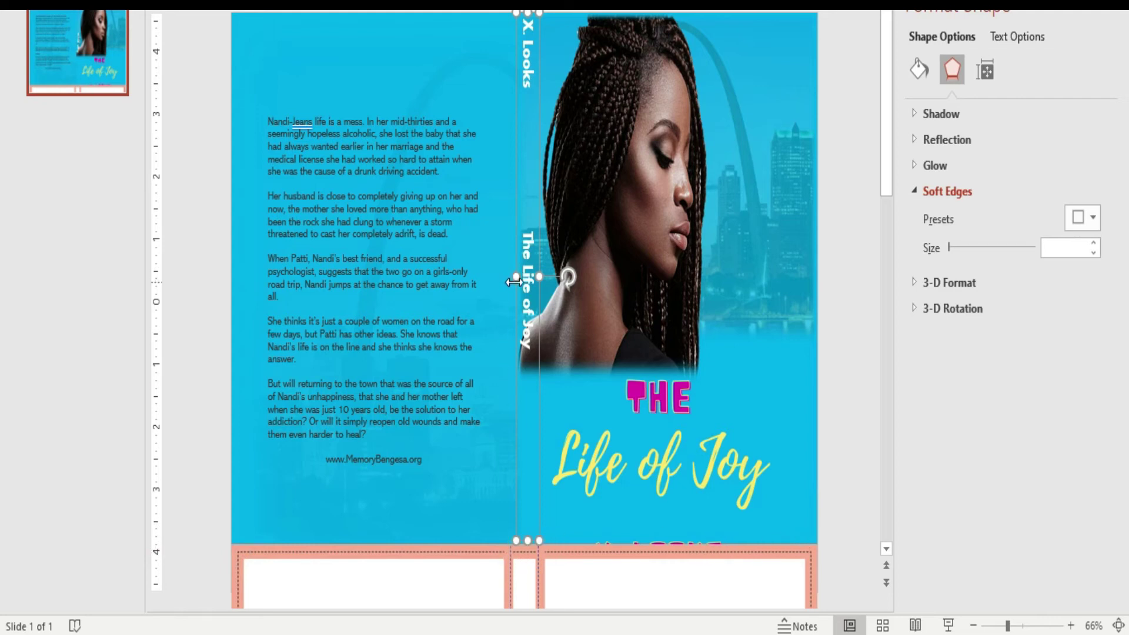
- Align the spine text box between the template's fold lines and push its text down with leading spaces
left_click_drag(513, 278, 507, 279)
left_click_drag(516, 273, 506, 274)
key("Escape")
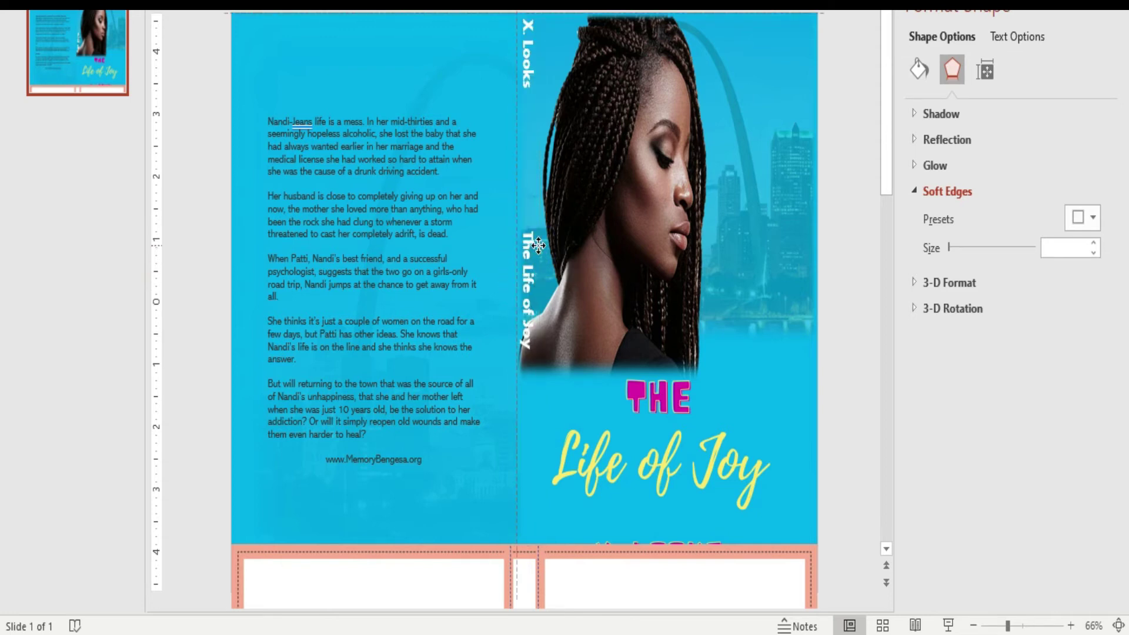
left_click_drag(538, 245, 536, 243)
left_click(536, 243)
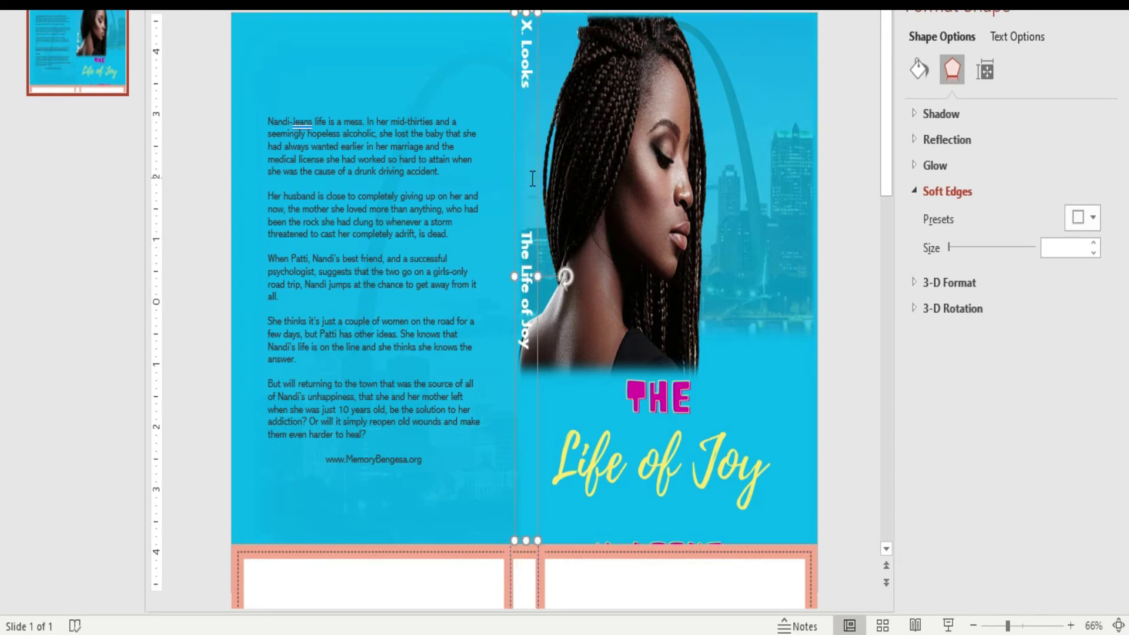
left_click_drag(539, 172, 535, 172)
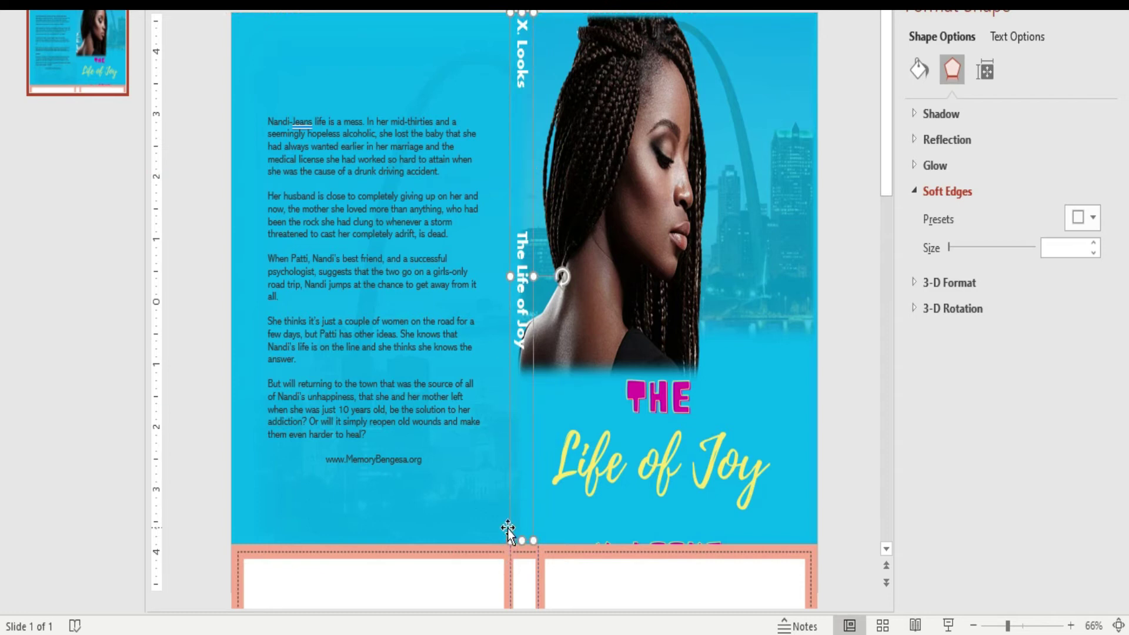
left_click(518, 89)
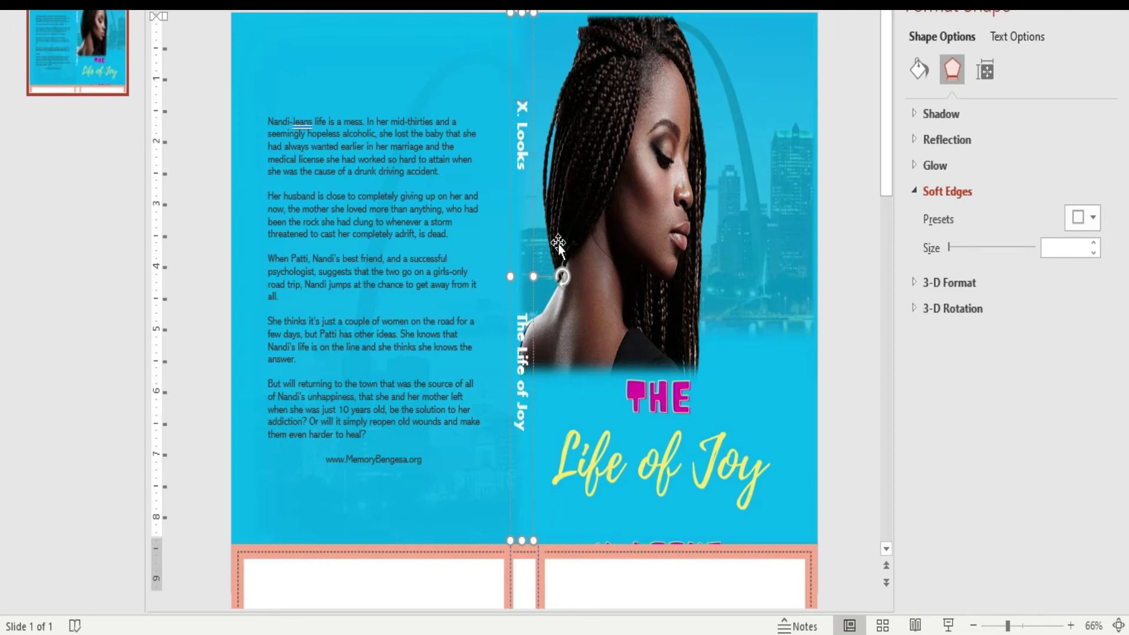
- Try stretching the front cover picture outward past the slide's outer edge
left_click(644, 229)
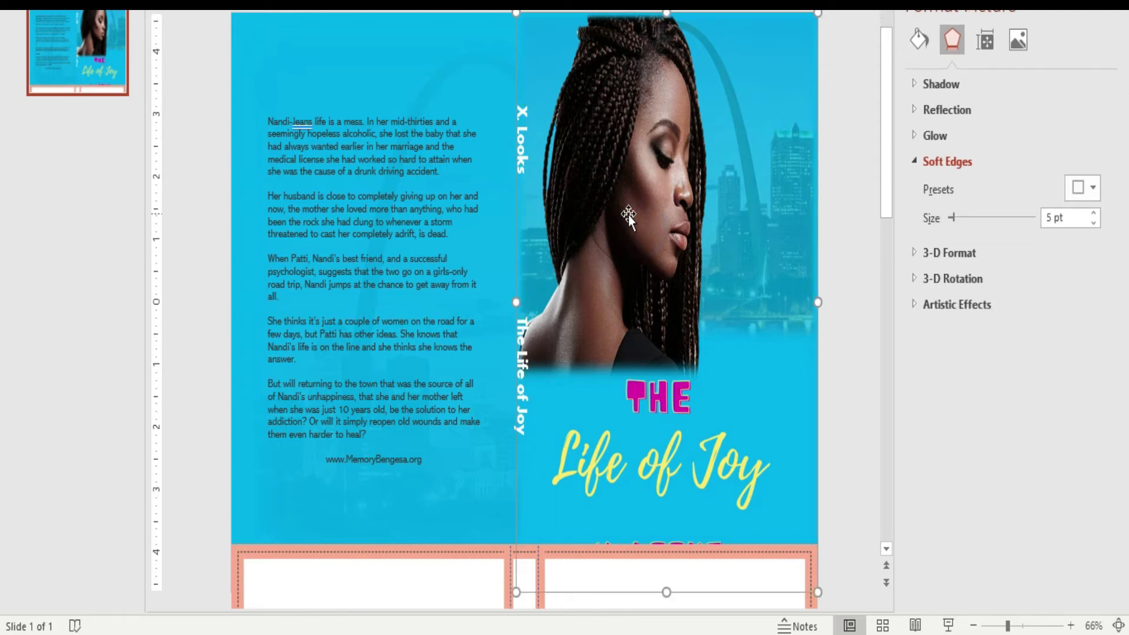
left_click(826, 302)
left_click(820, 306)
left_click_drag(820, 305, 837, 303)
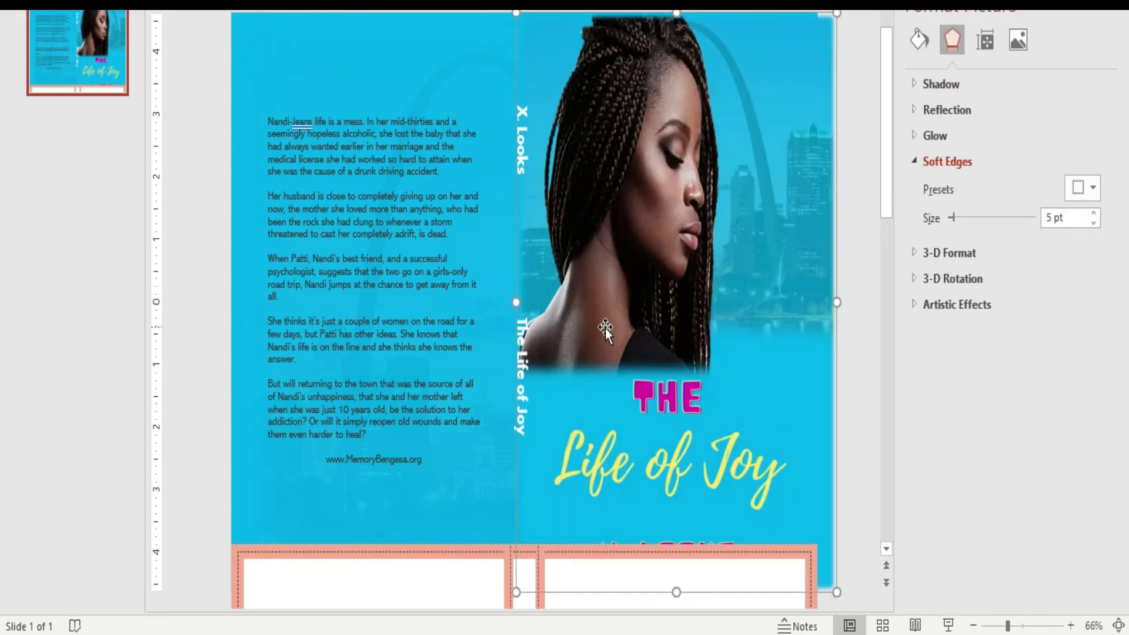
- Widen the gap between the author's name and the title on the spine, keeping both on one line
left_click(524, 316)
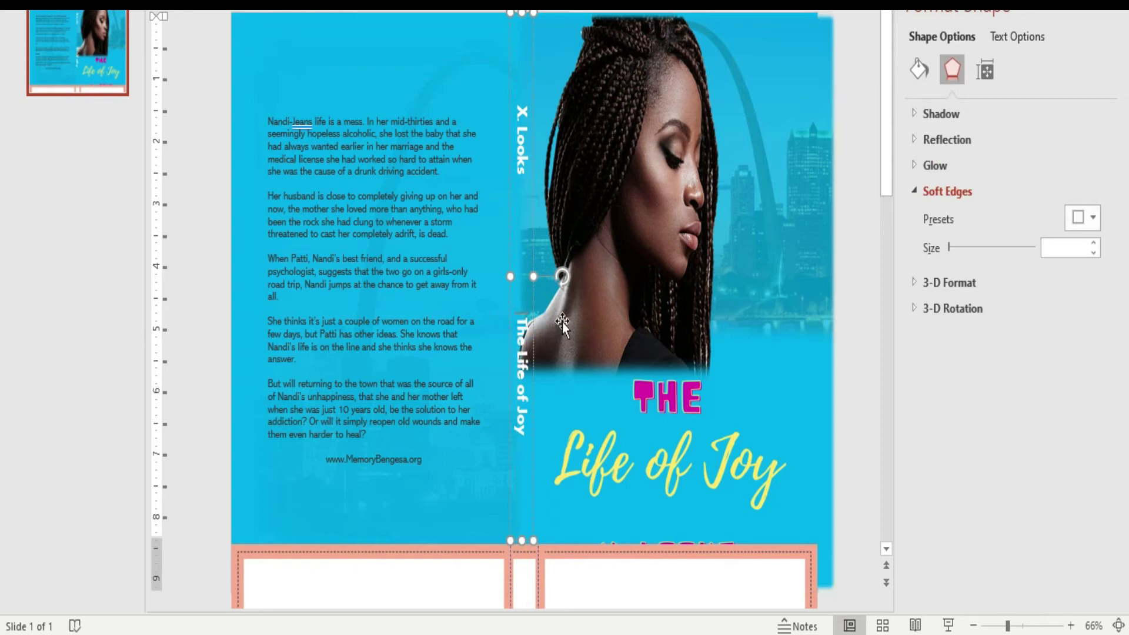
key("Return")
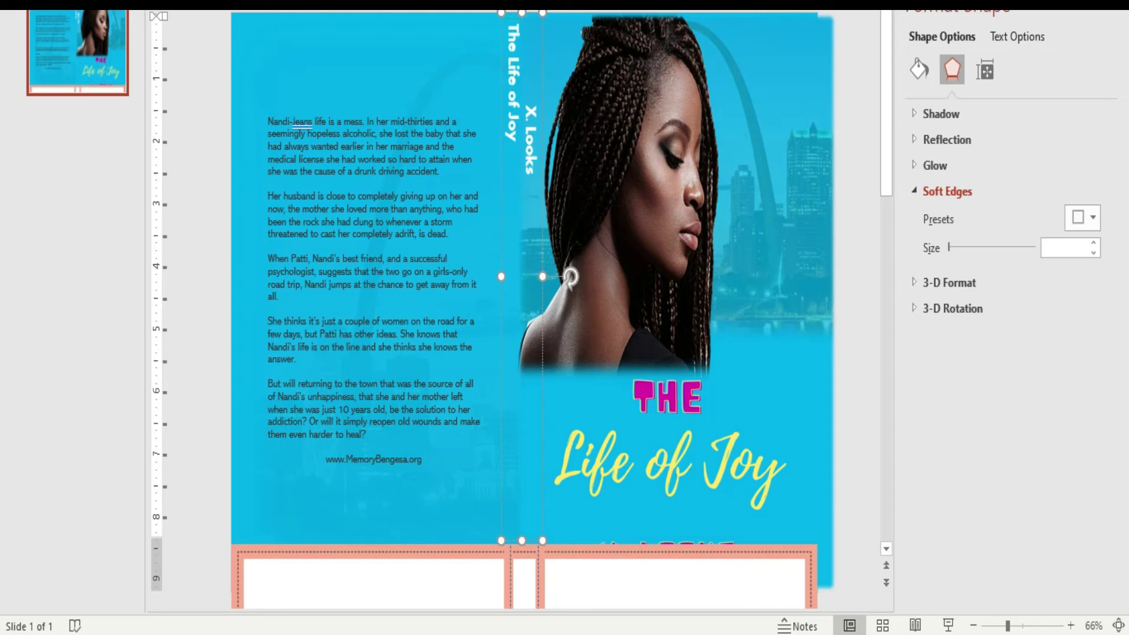
key("ctrl+z")
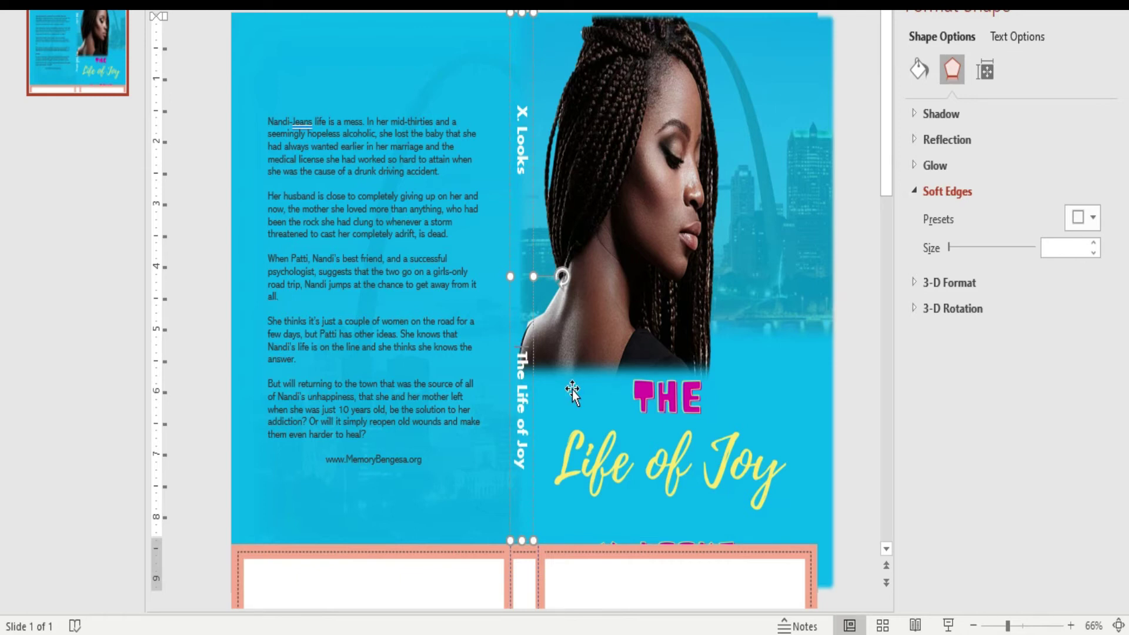
- Shift the front cover picture off the spine to the template's front live area and fit its outer edge to the slide's edge
left_click(795, 338)
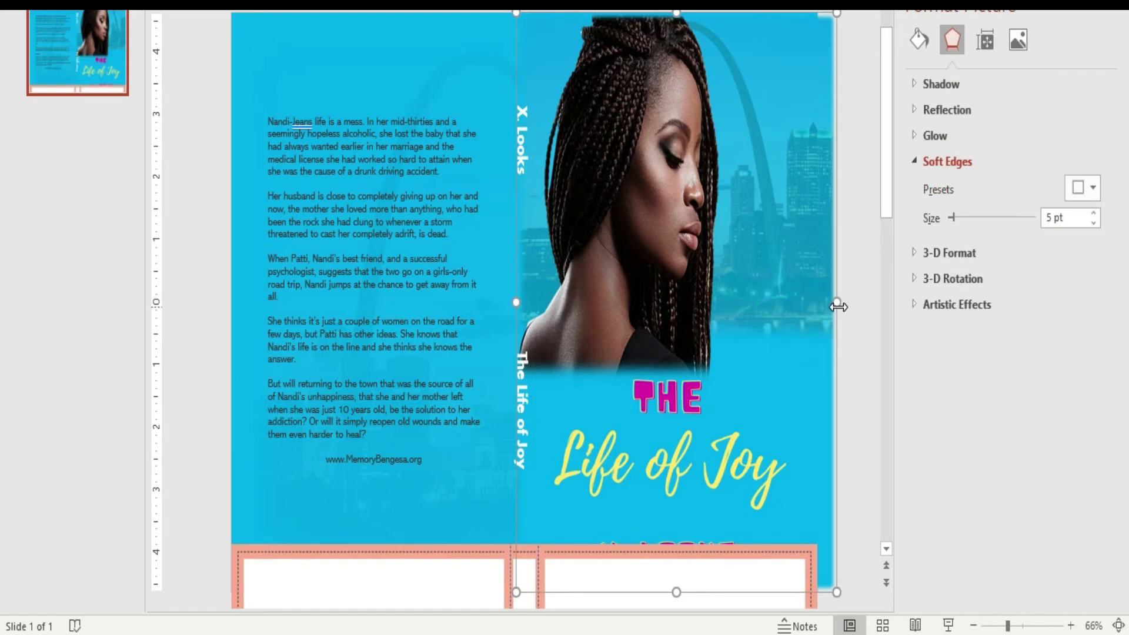
left_click_drag(837, 302, 844, 303)
left_click_drag(749, 290, 764, 296)
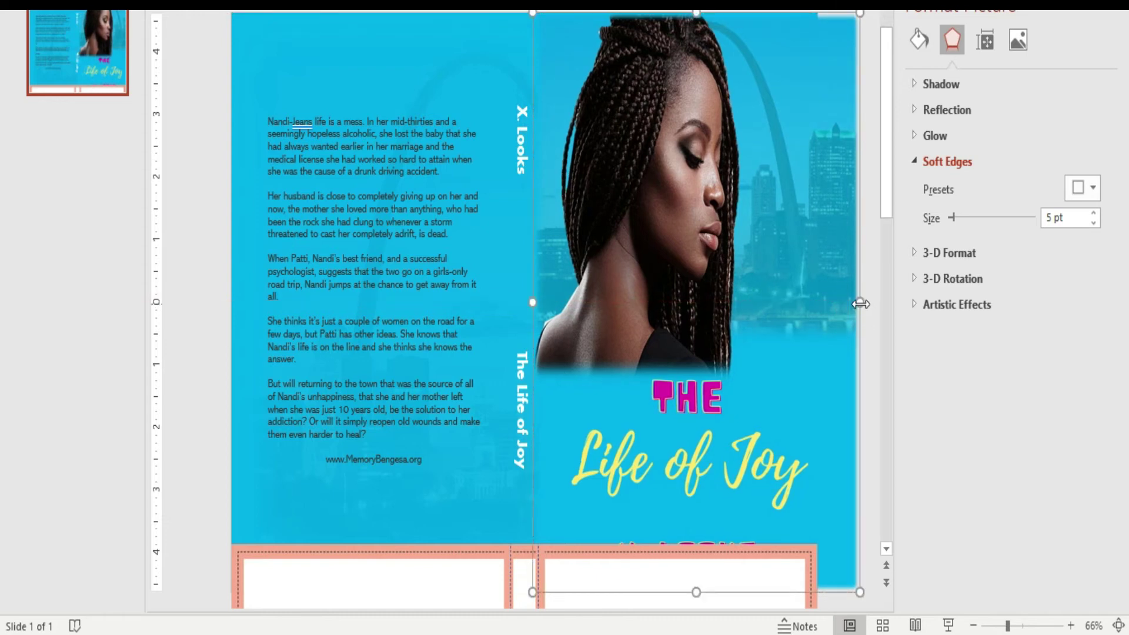
left_click_drag(859, 303, 818, 302)
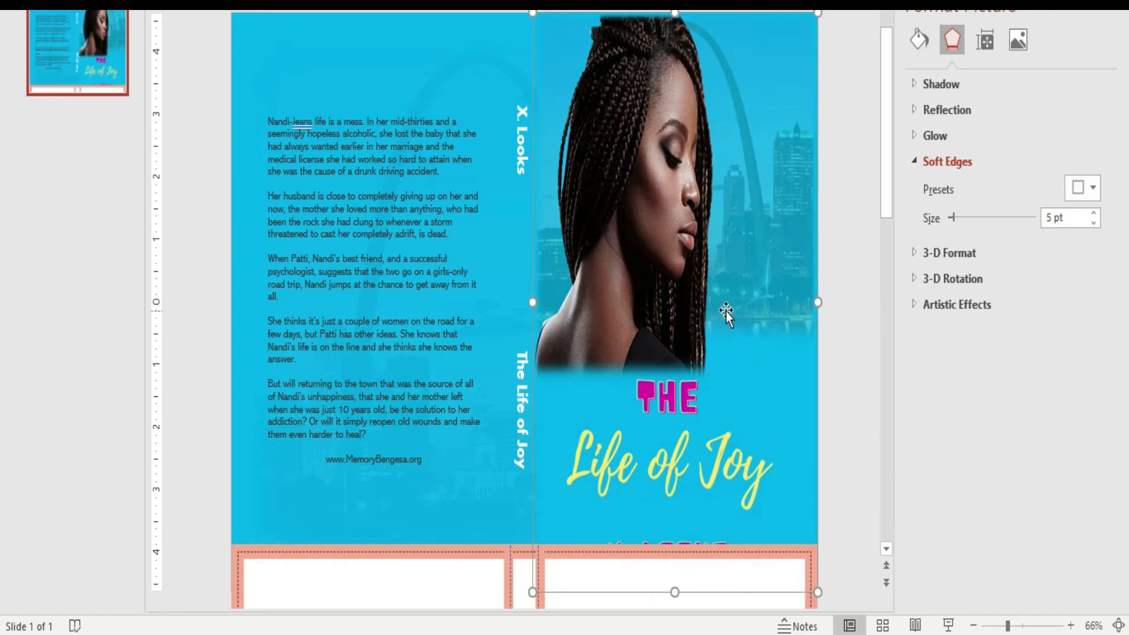
left_click_drag(726, 312, 738, 312)
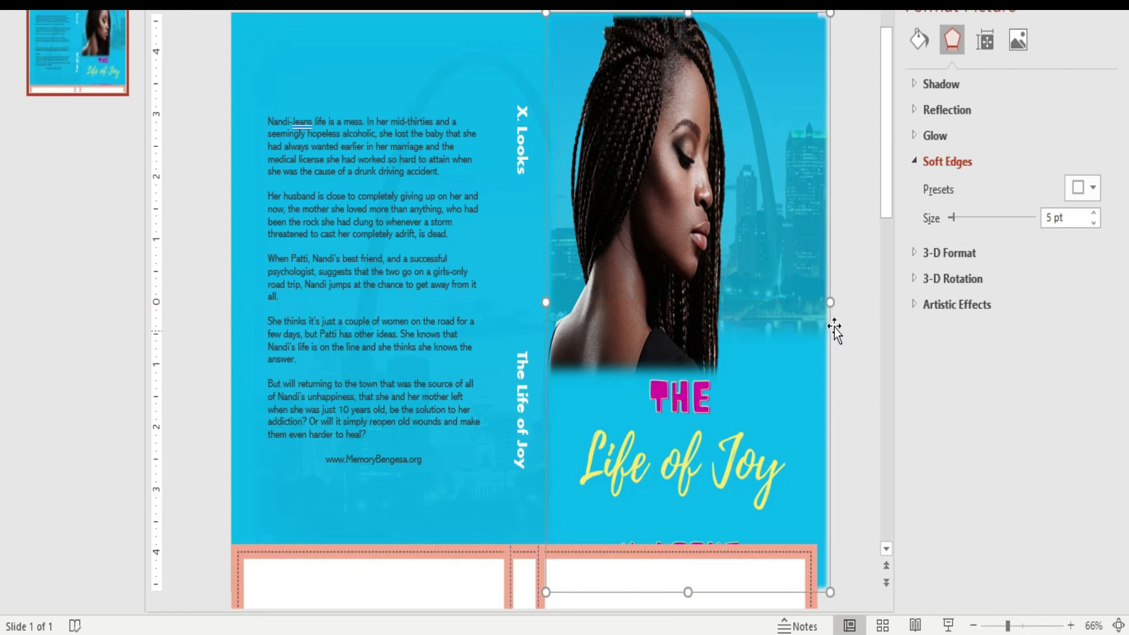
left_click_drag(830, 302, 817, 301)
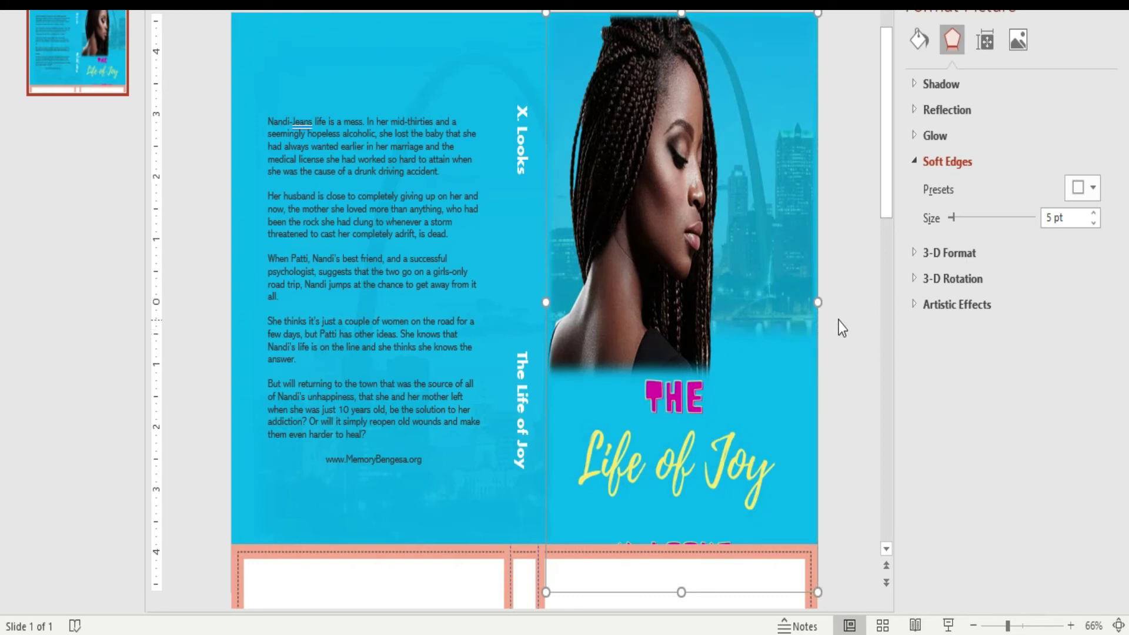
left_click(522, 525)
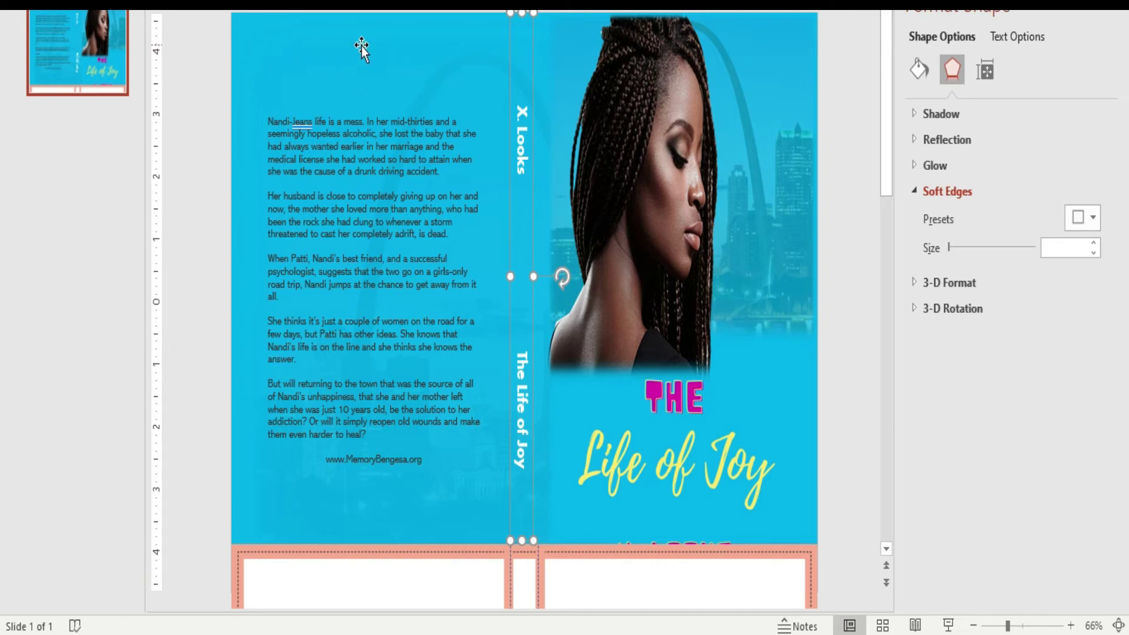
left_click(302, 122)
right_click(301, 122)
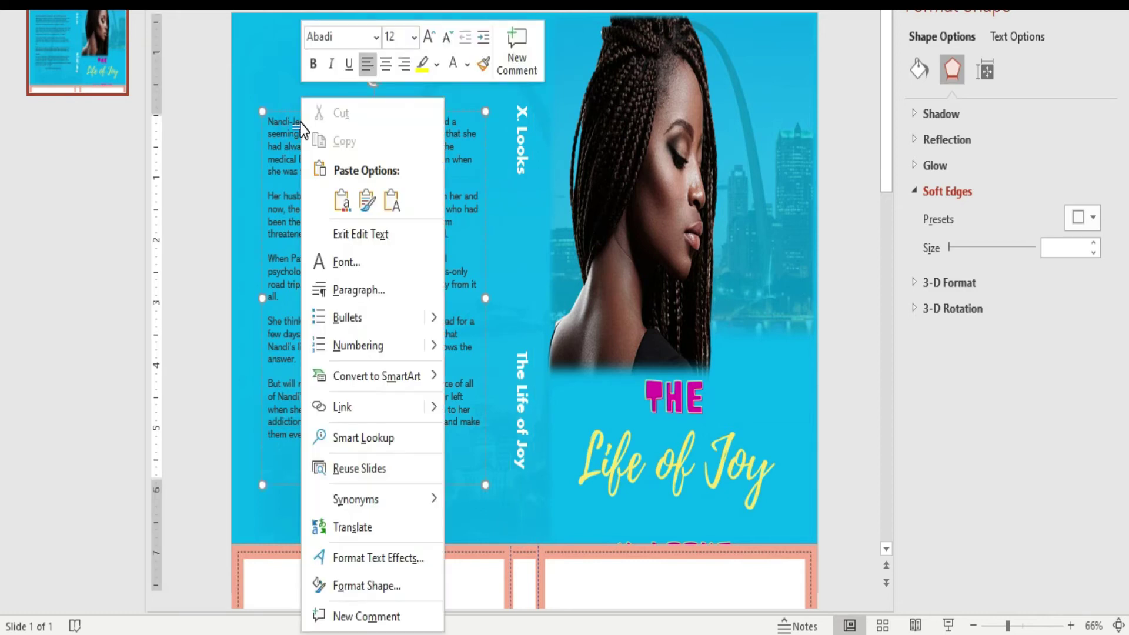
left_click(300, 121)
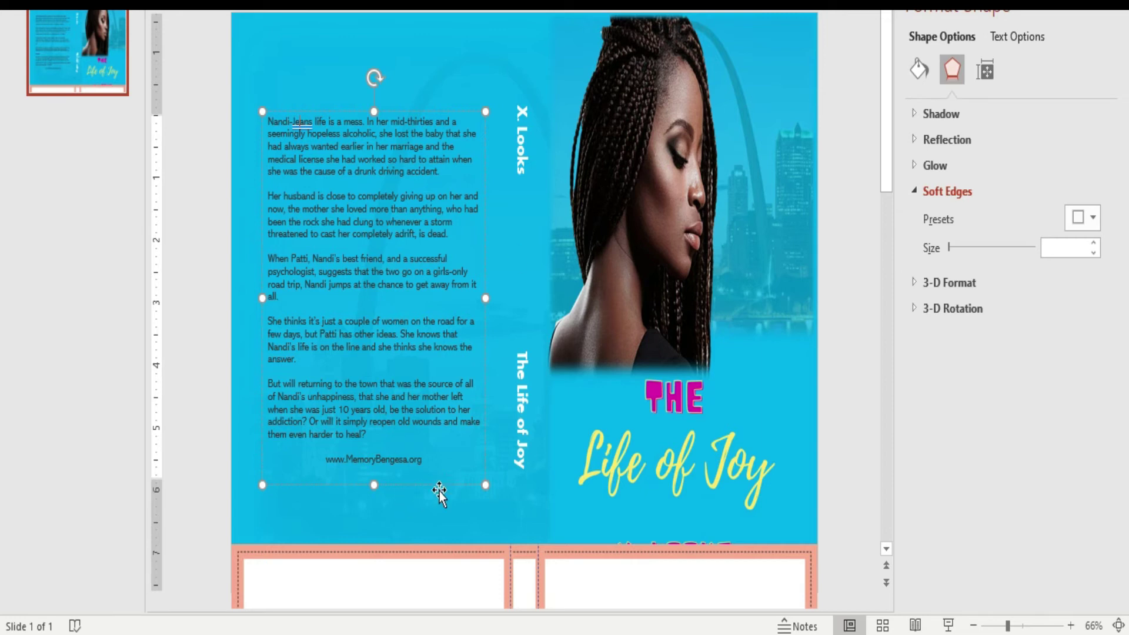
- Slide the paperback template picture up over the cover to check the barcode area, and delete it from the slide
left_click_drag(607, 586, 593, 109)
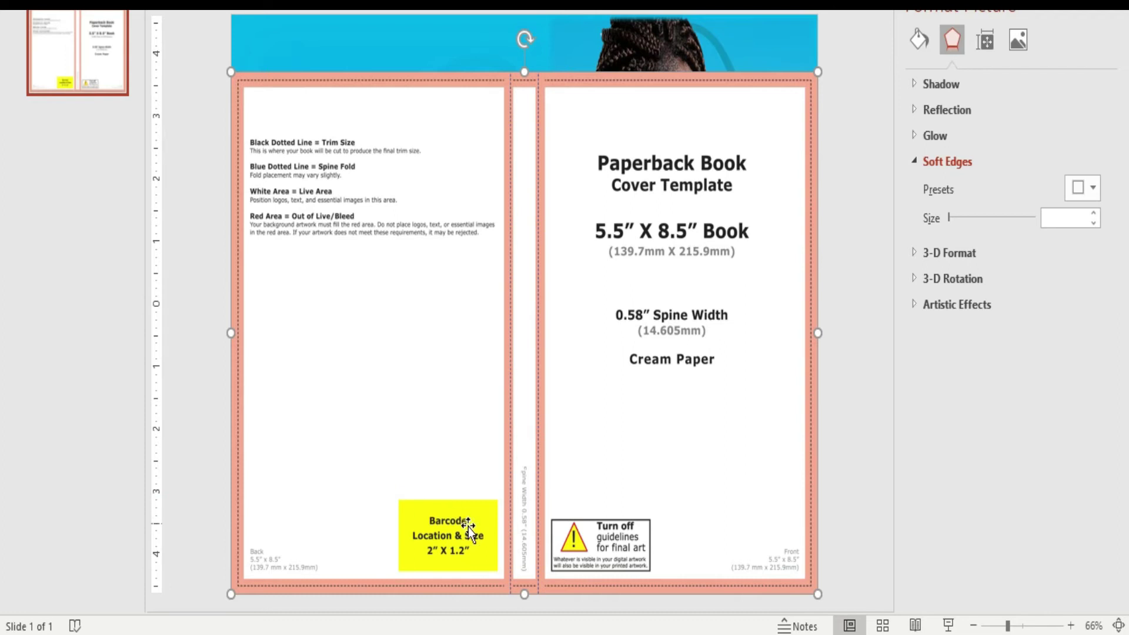
left_click_drag(582, 147, 650, 177)
left_click(623, 168)
key("Delete")
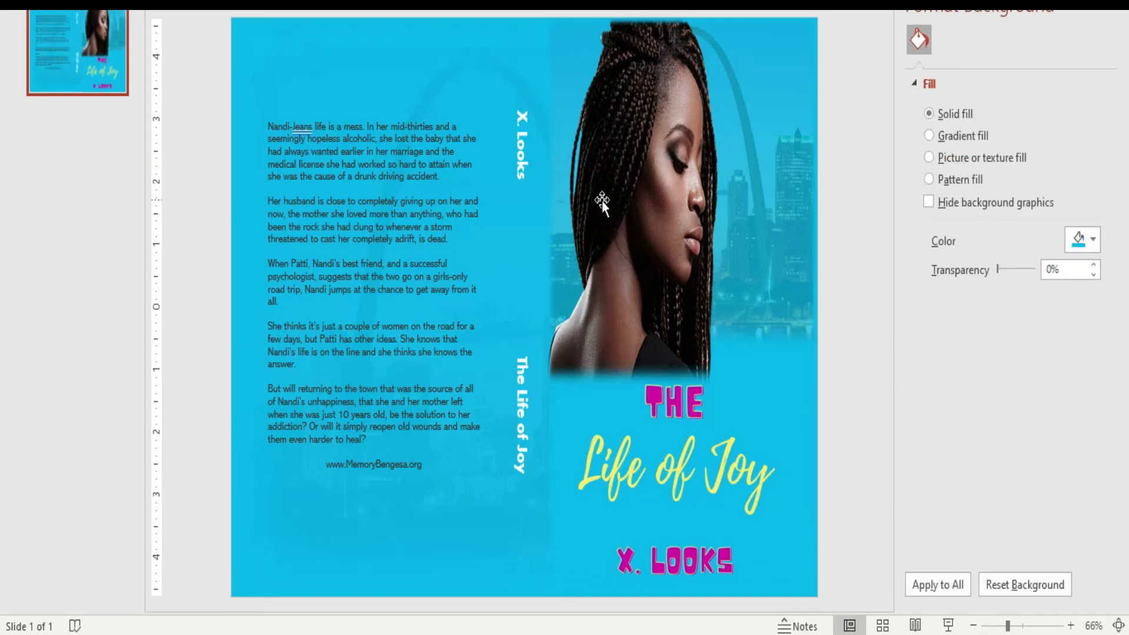
- Raise the soft edges size of the front cover picture to 9 pt
left_click(580, 415)
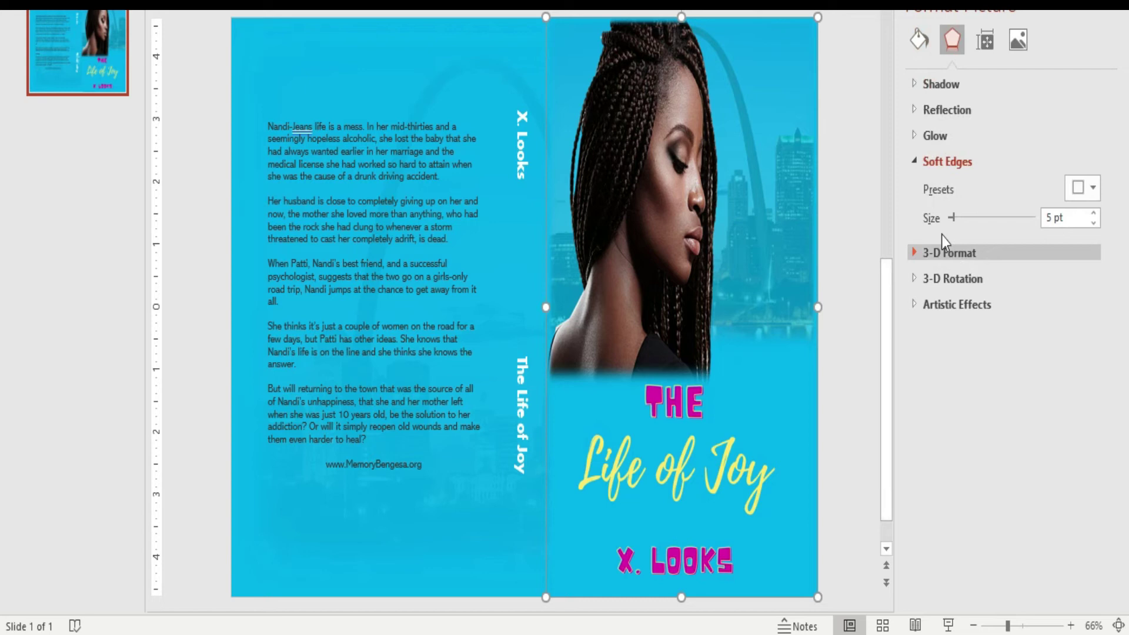
left_click_drag(955, 219, 958, 216)
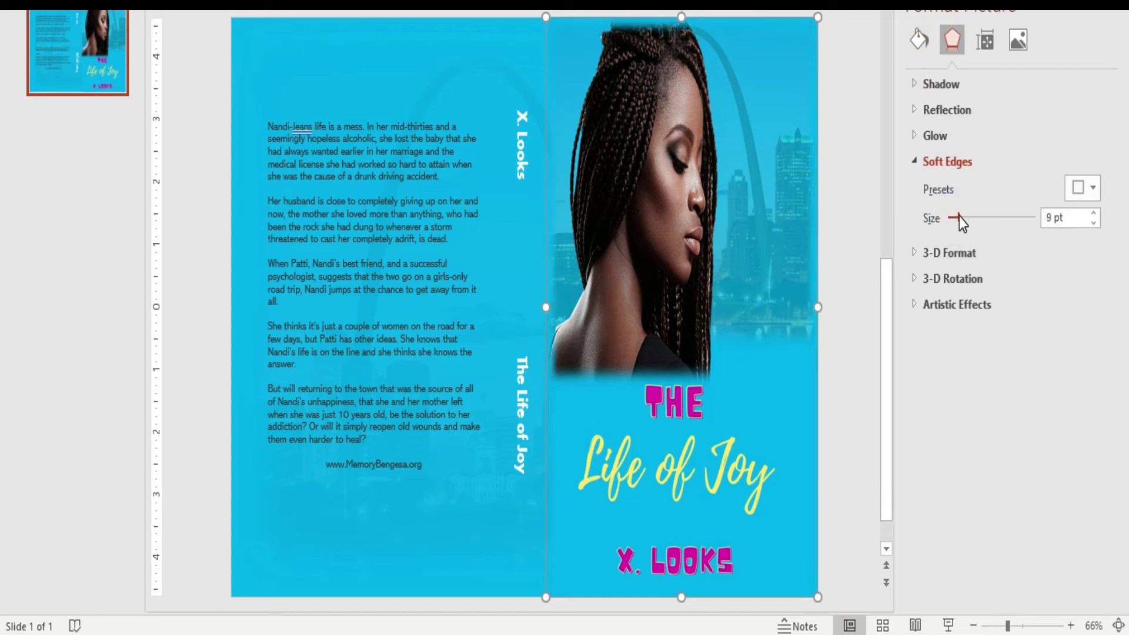
- Remove the paperback template picture so only the cover artwork is left on the slide
left_click(400, 564)
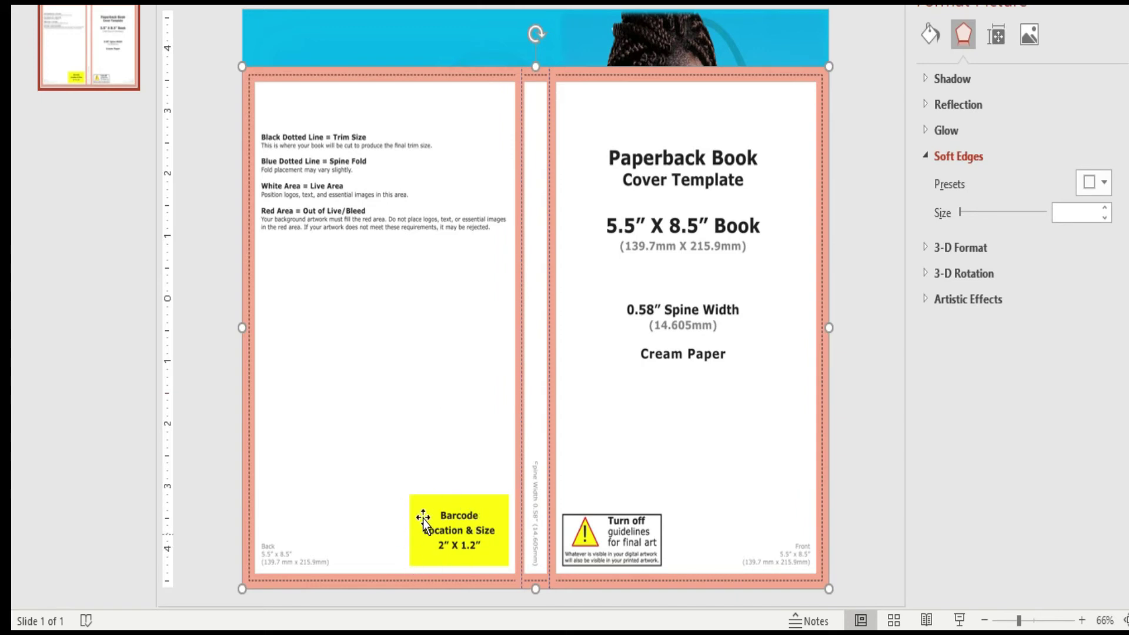
left_click_drag(595, 118, 643, 68)
left_click(635, 162)
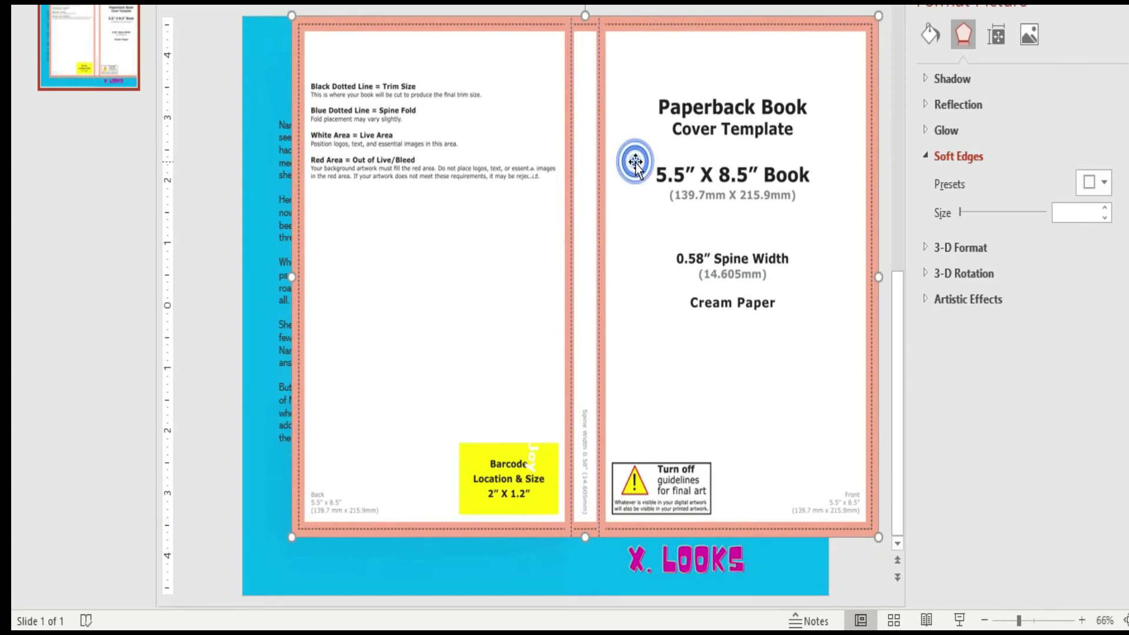
key("Delete")
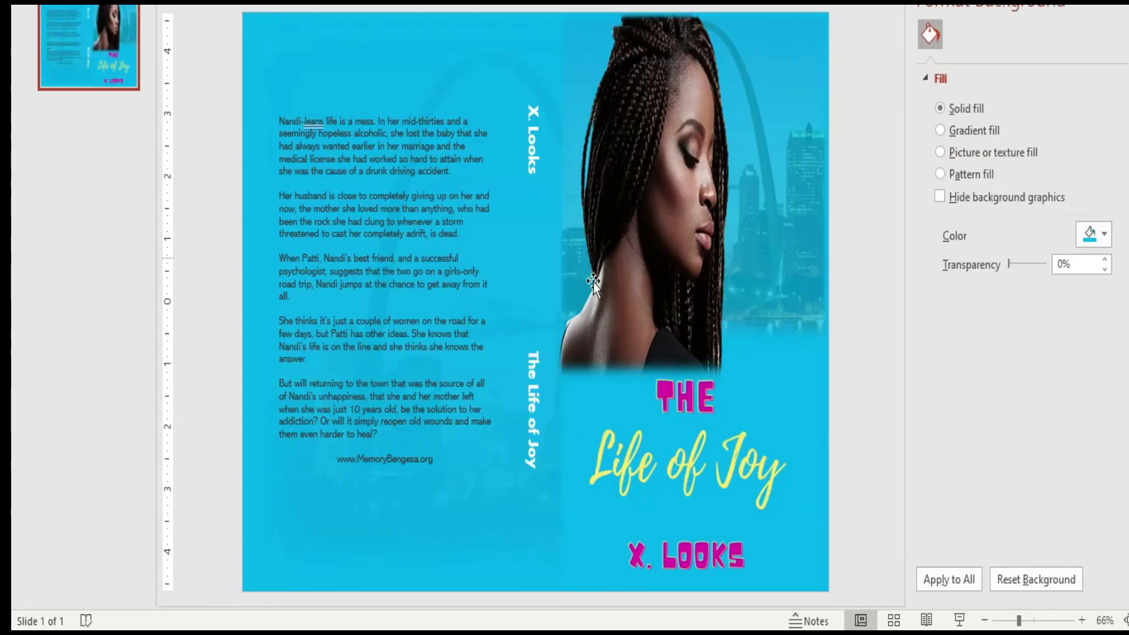
- Set the soft edges of the front cover picture to 11 pt to blend it with the background
left_click(588, 407)
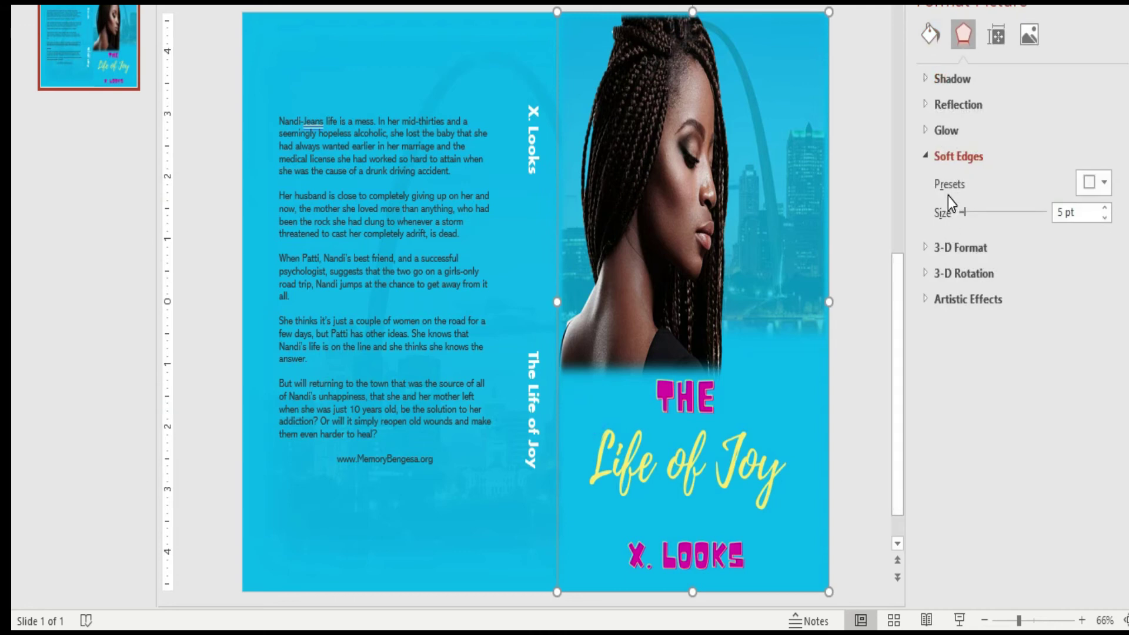
left_click_drag(965, 214, 971, 211)
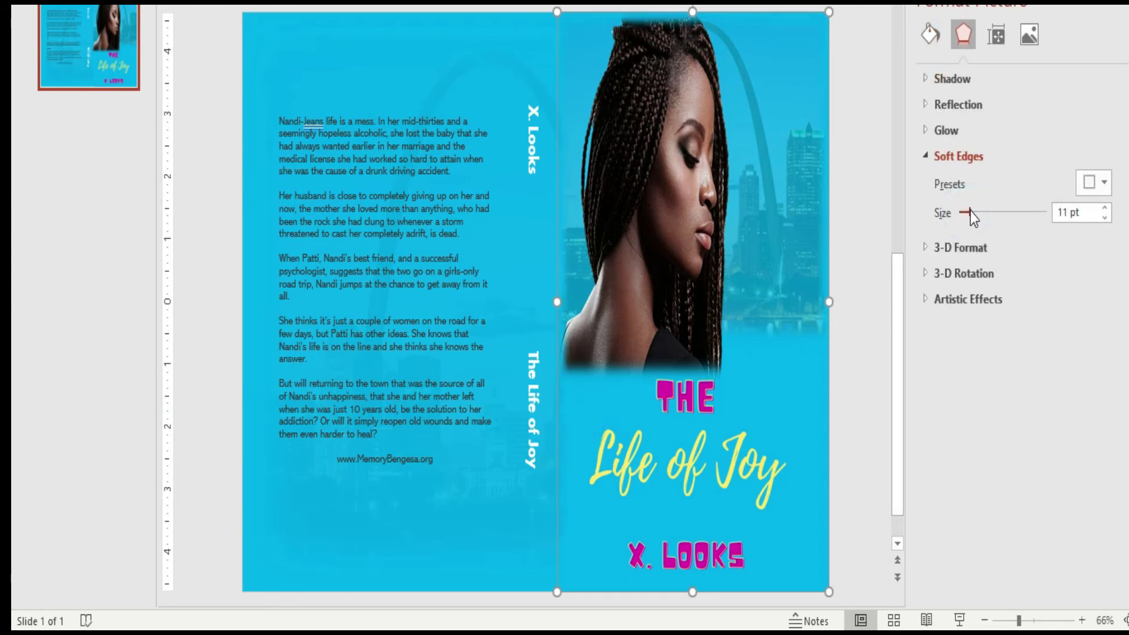
left_click(408, 558)
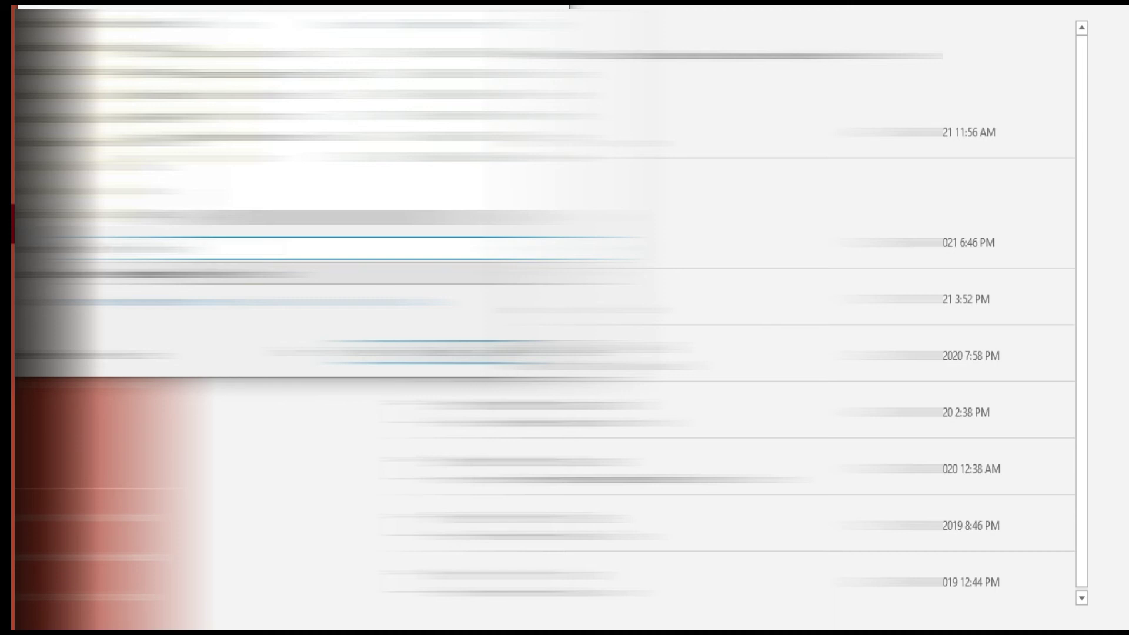
- Save the cover slide as a picture file by choosing an image file type
left_click(329, 247)
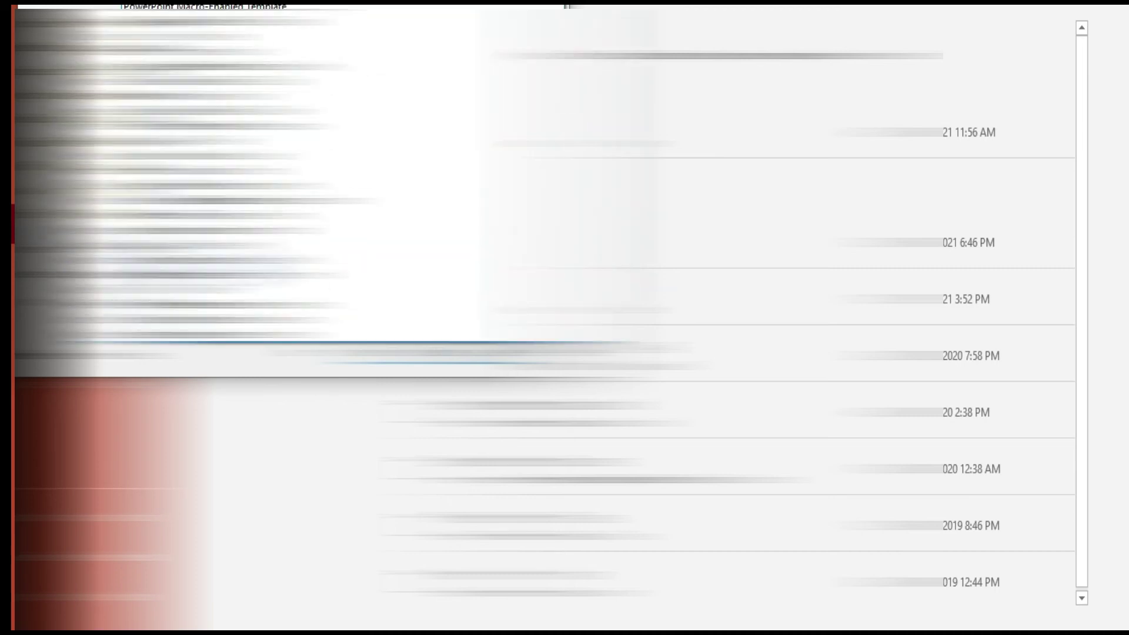
key("Return")
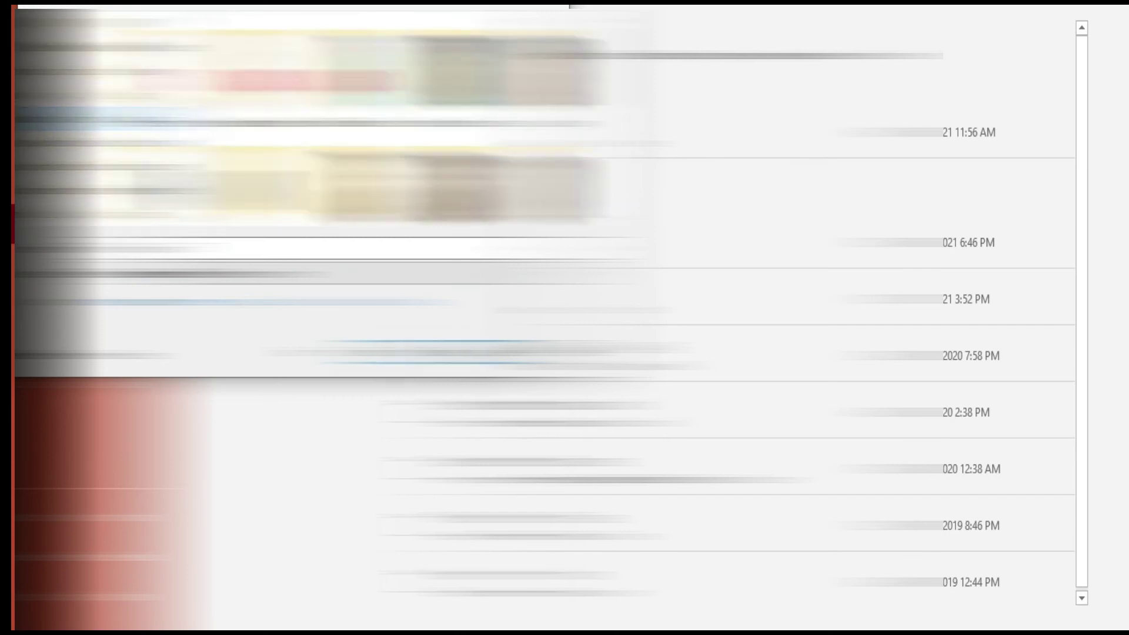
key("Return")
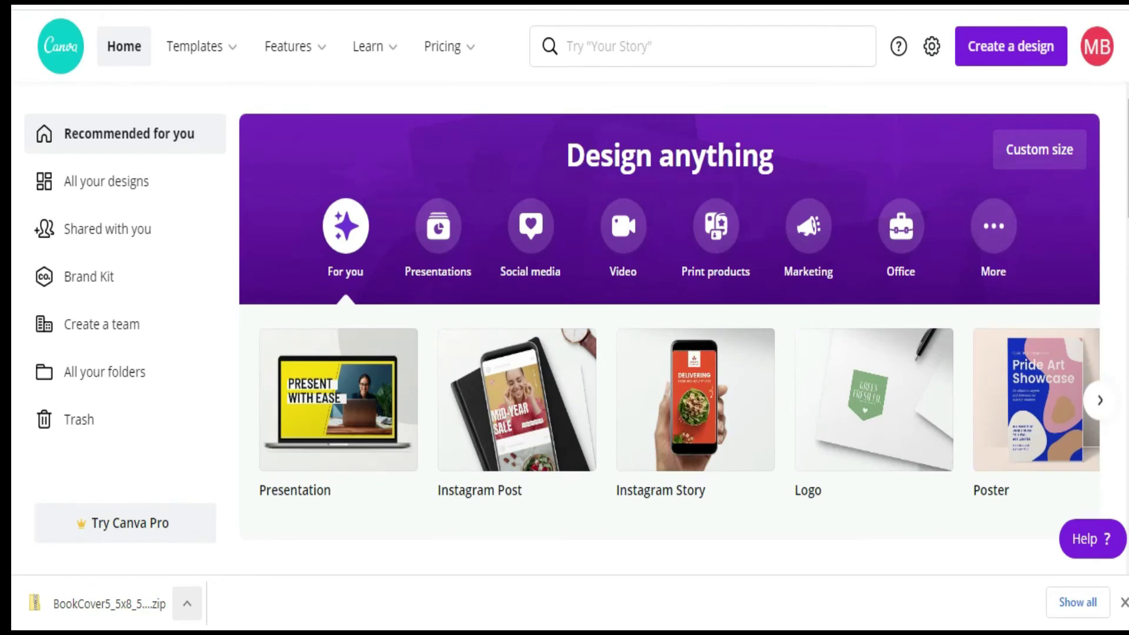
- Switch to Canva, start a custom-size design with dimensions 12.398 by 9.250, and set the unit to inches
left_click(1039, 149)
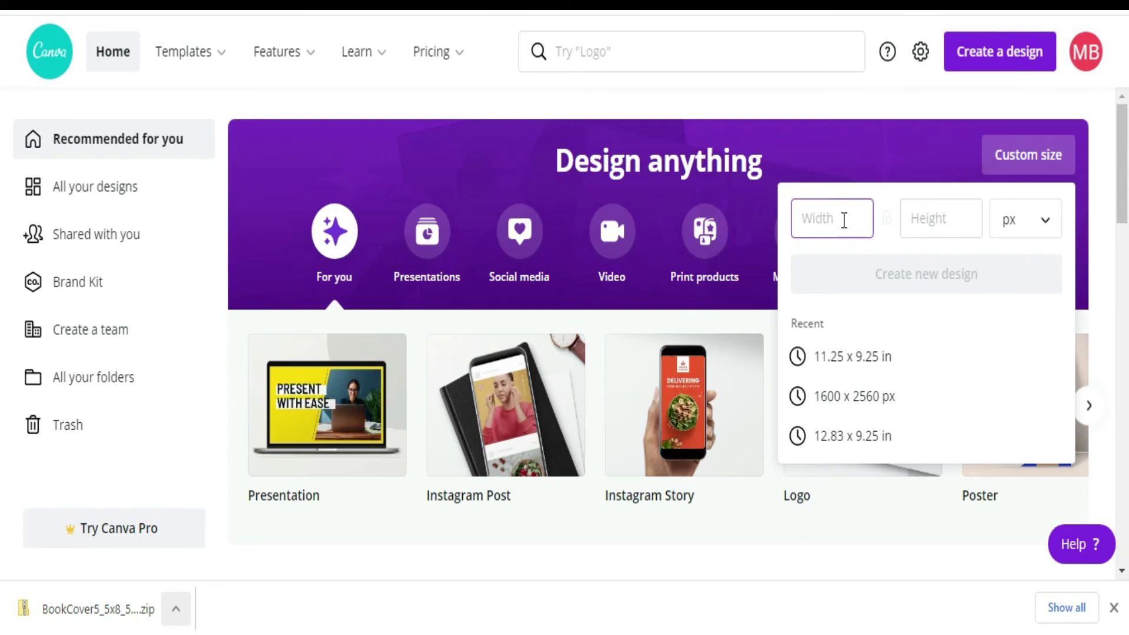
type("12")
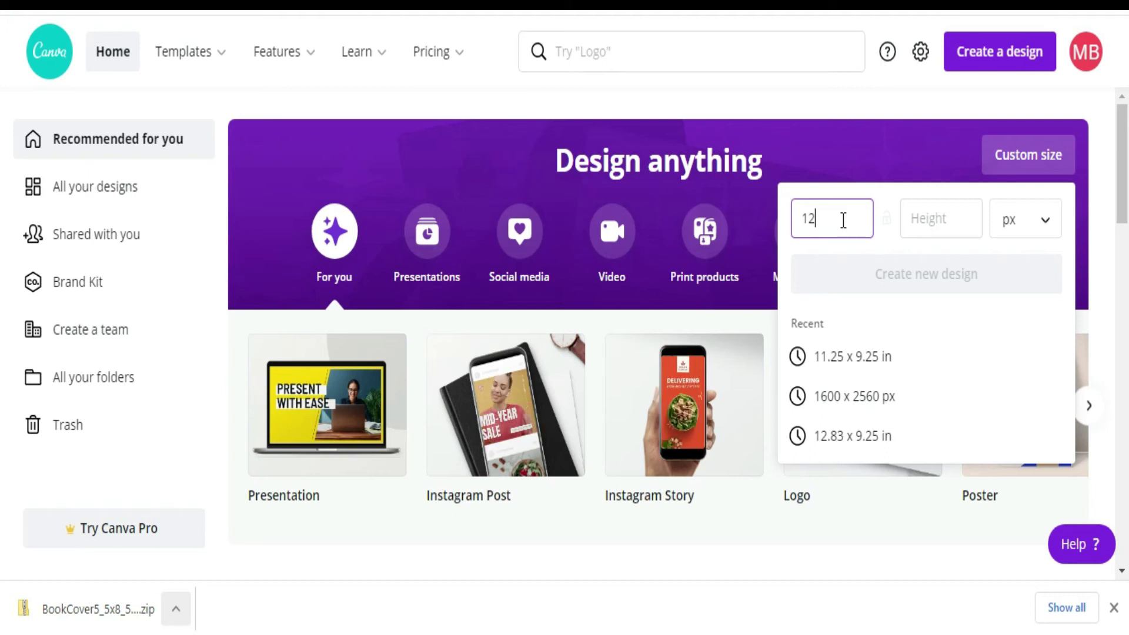
type(".")
key("BackSpace")
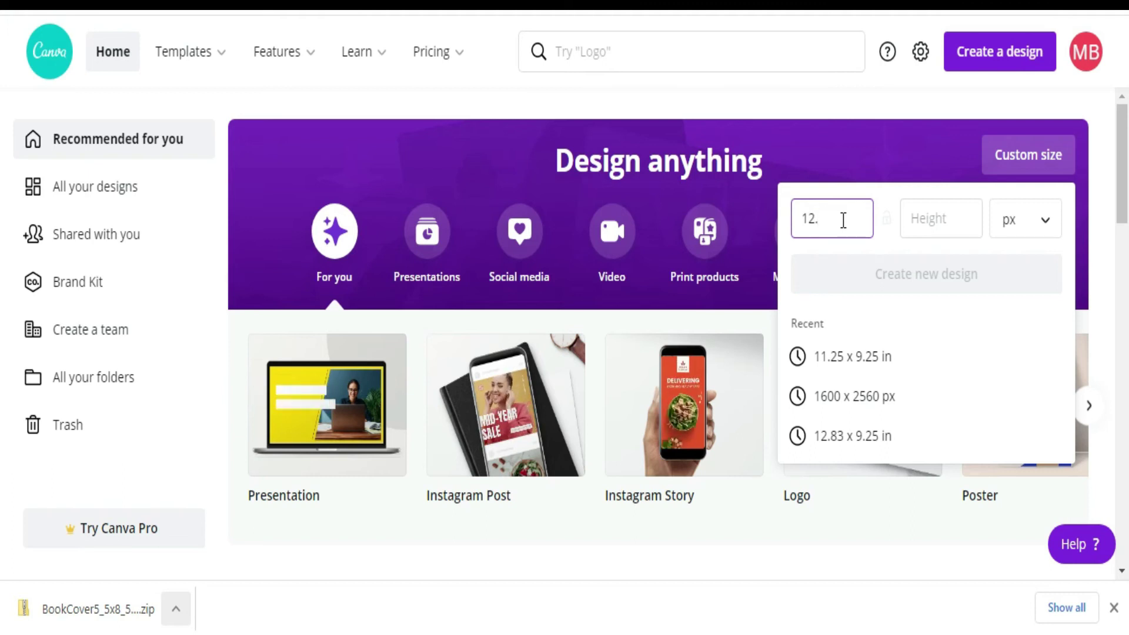
key("BackSpace")
type(".398")
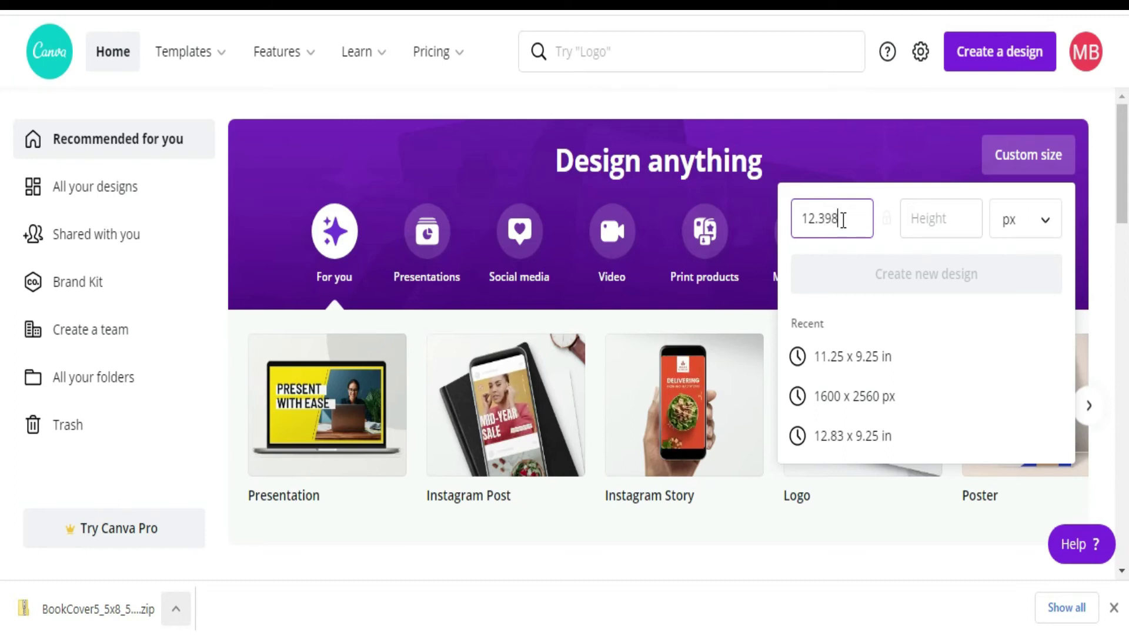
left_click(932, 222)
type("9")
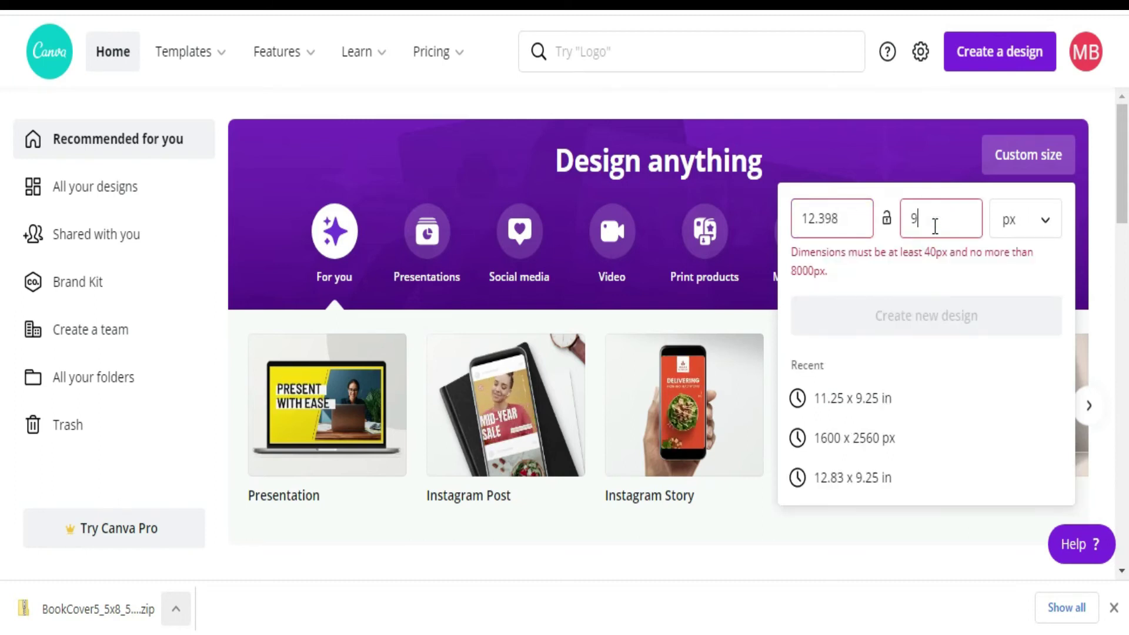
type(".25")
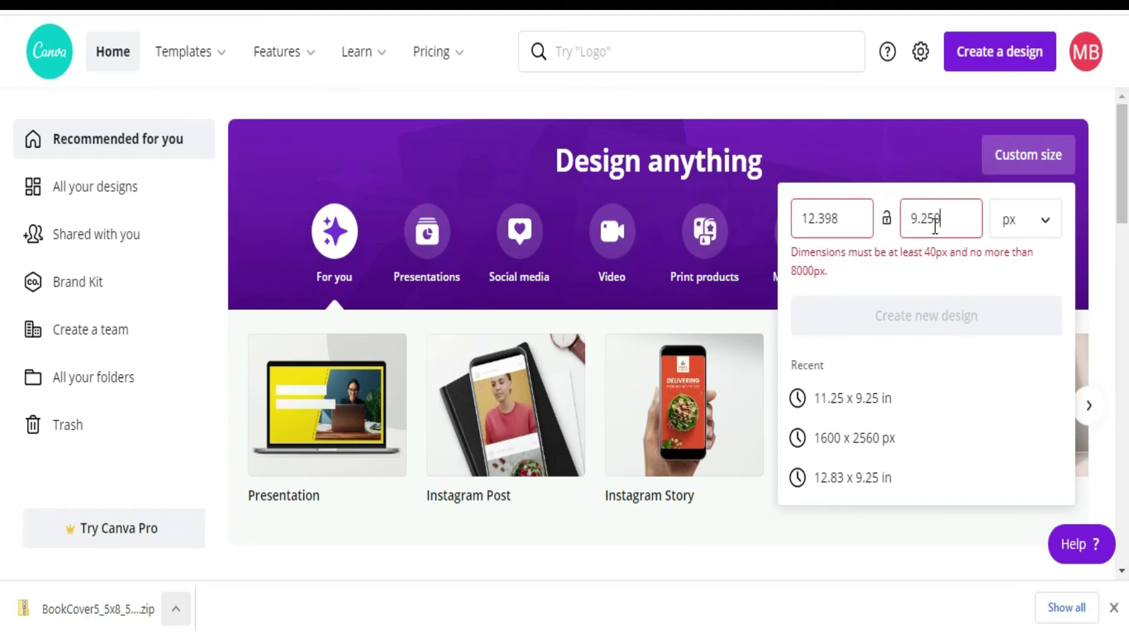
left_click(1044, 220)
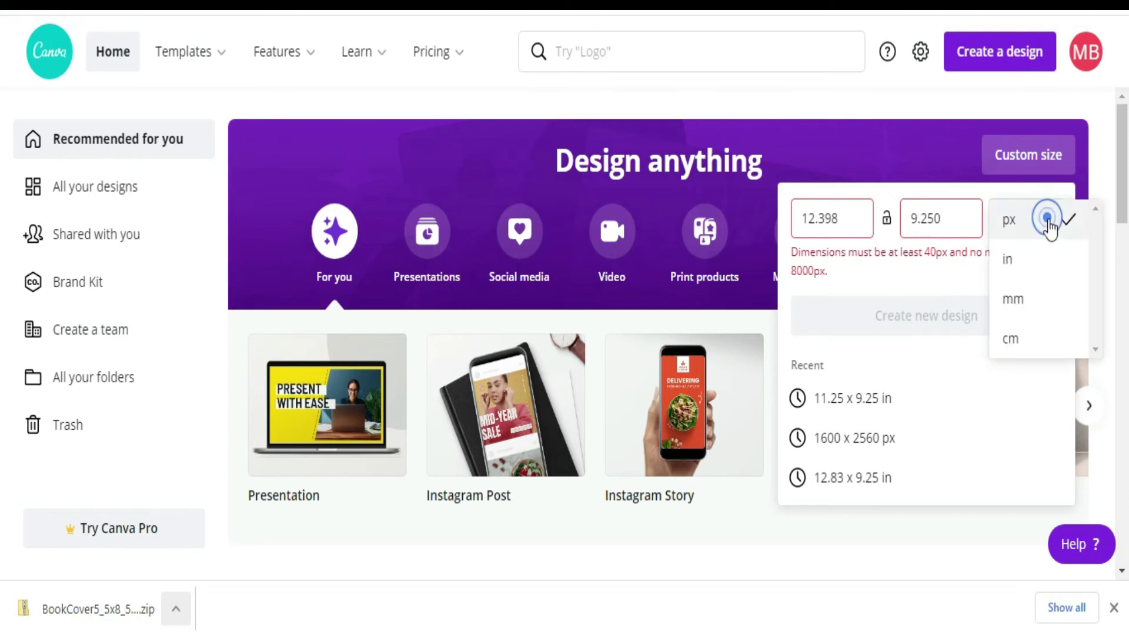
left_click(1032, 274)
- Replace the converted width of the custom design with 12.398 in
left_click(857, 221)
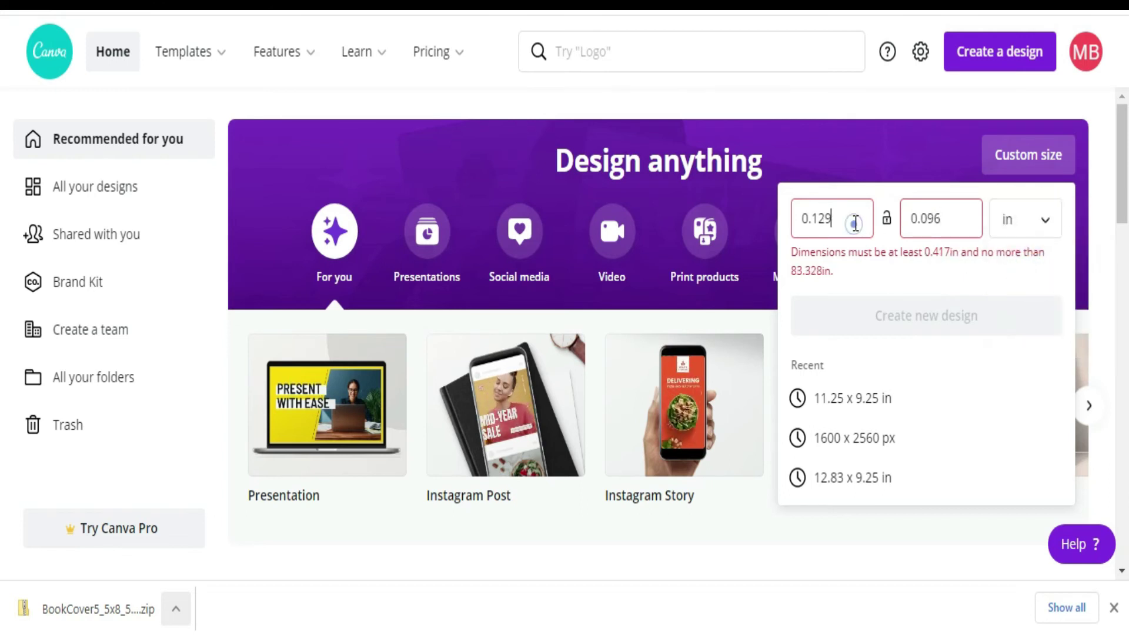
key("BackSpace")
key("BackSpace")
key("BackSpace")
key("BackSpace")
key("BackSpace")
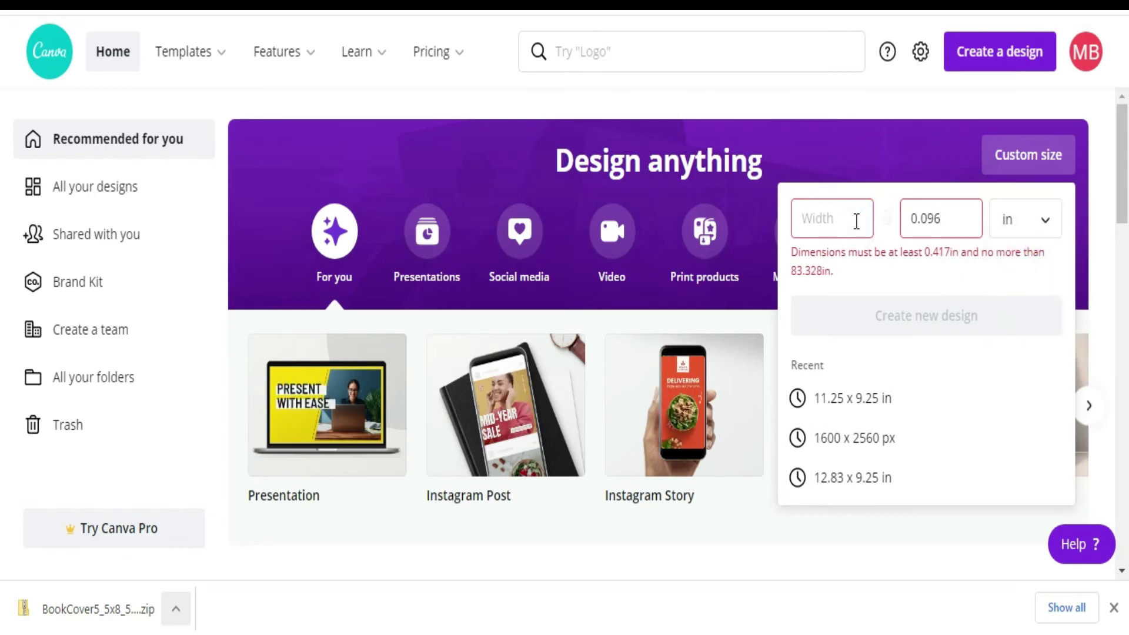
type("12")
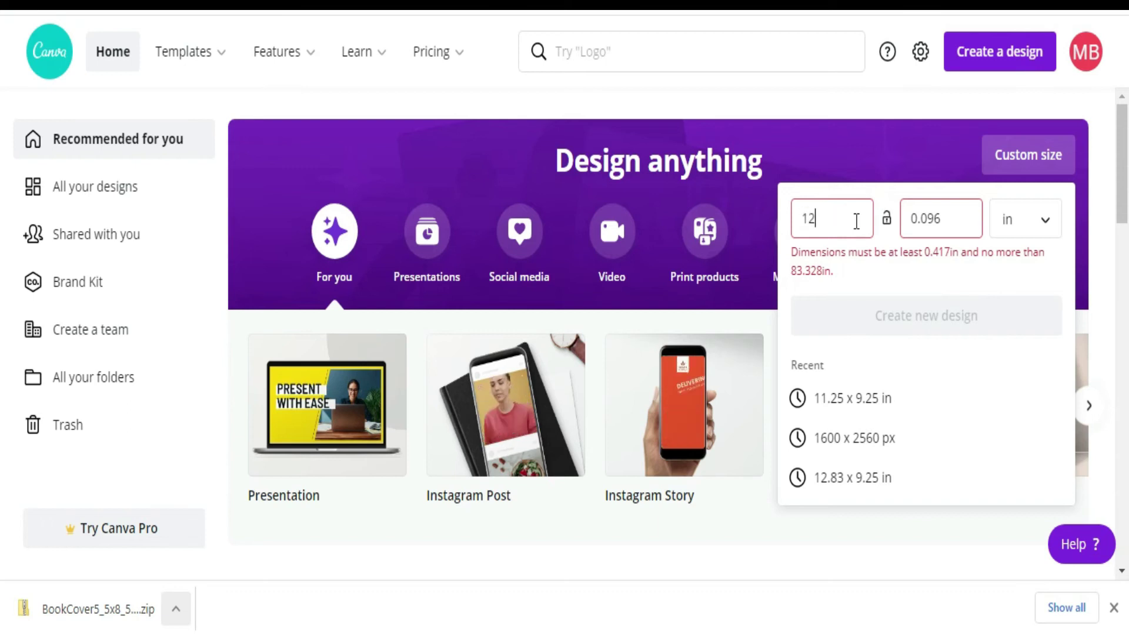
type(".398")
- Set the custom design's height to 9.250 in and create the new design
left_click(962, 222)
key("BackSpace")
key("BackSpace")
key("BackSpace")
key("BackSpace")
key("BackSpace")
type("9")
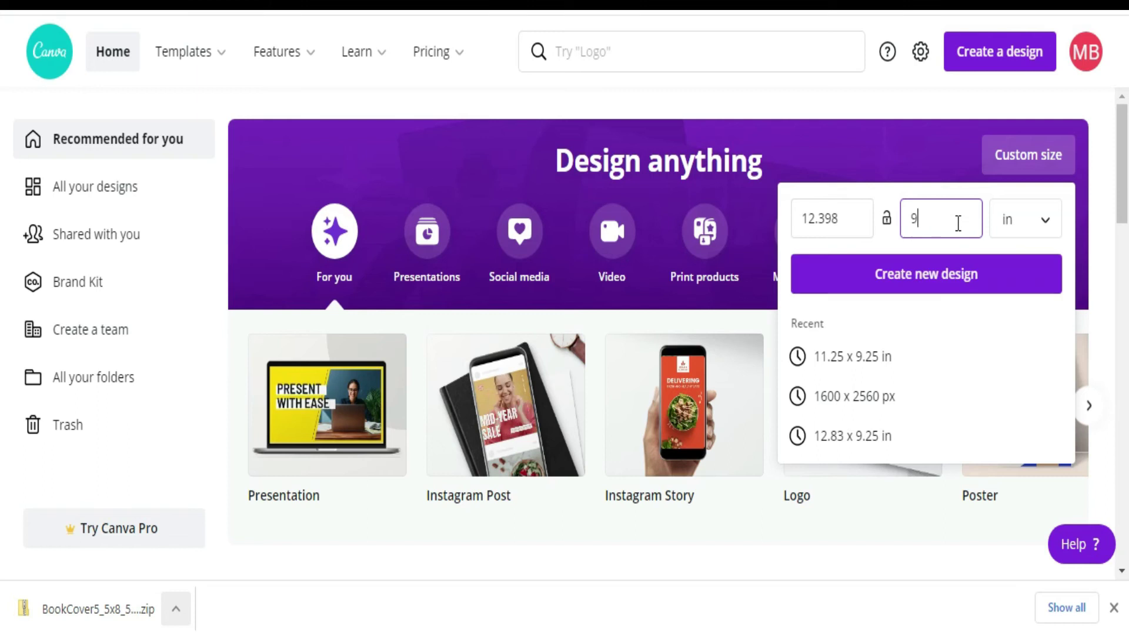
type(".250")
left_click(937, 278)
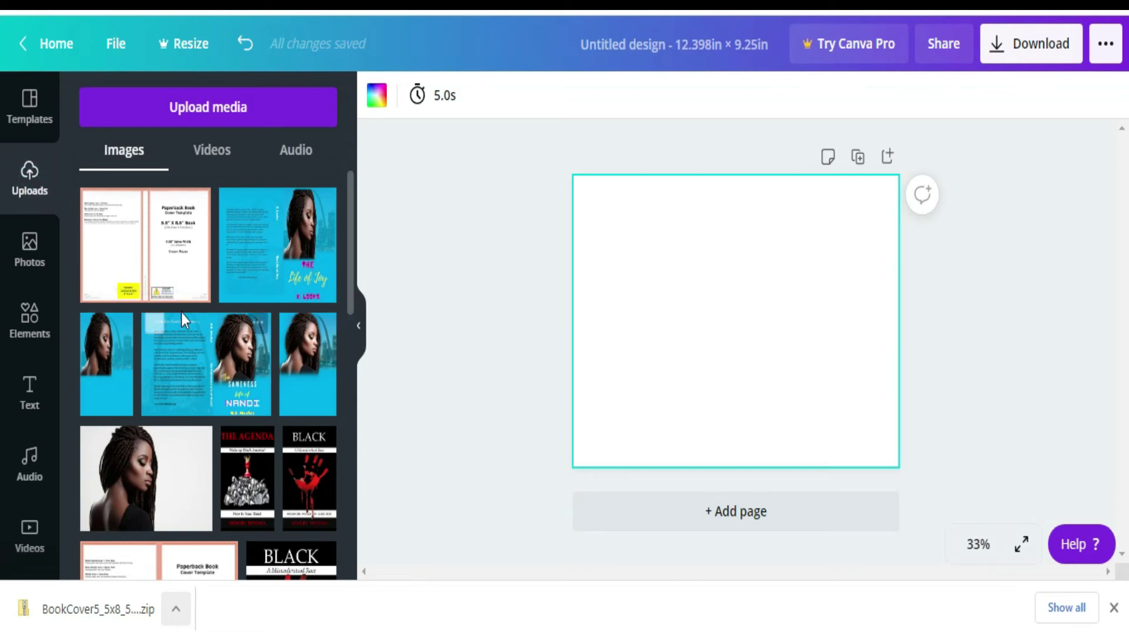
- Add the uploaded paperback template to the page and stretch it on all four sides to fill the page
left_click(158, 269)
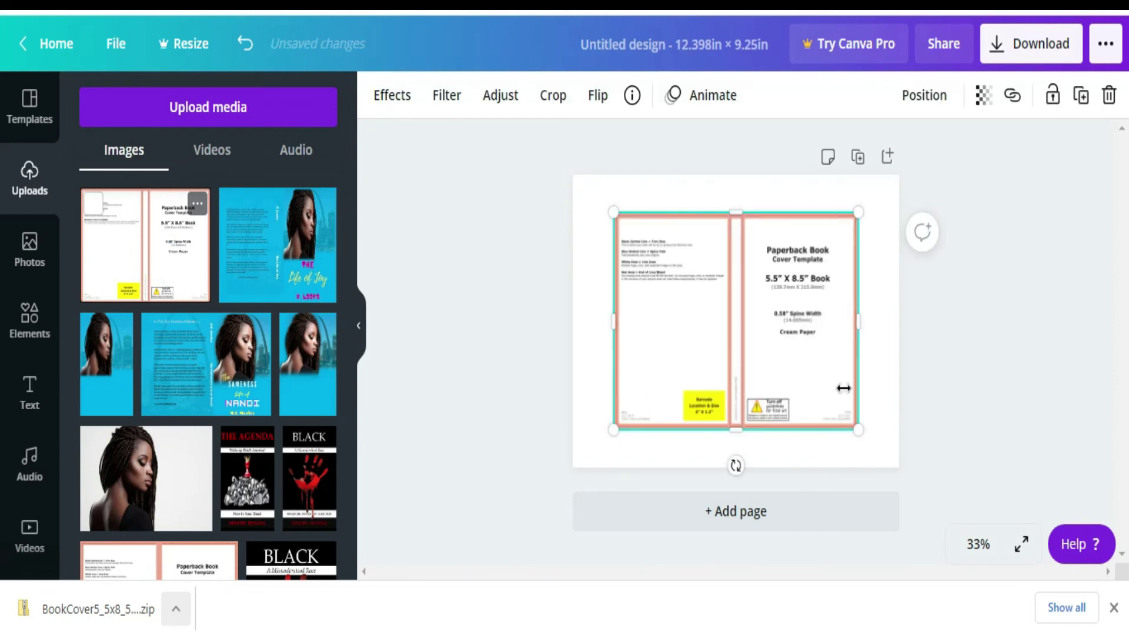
left_click_drag(738, 212, 736, 174)
left_click_drag(736, 428, 737, 467)
left_click_drag(862, 323, 900, 321)
left_click_drag(615, 323, 572, 321)
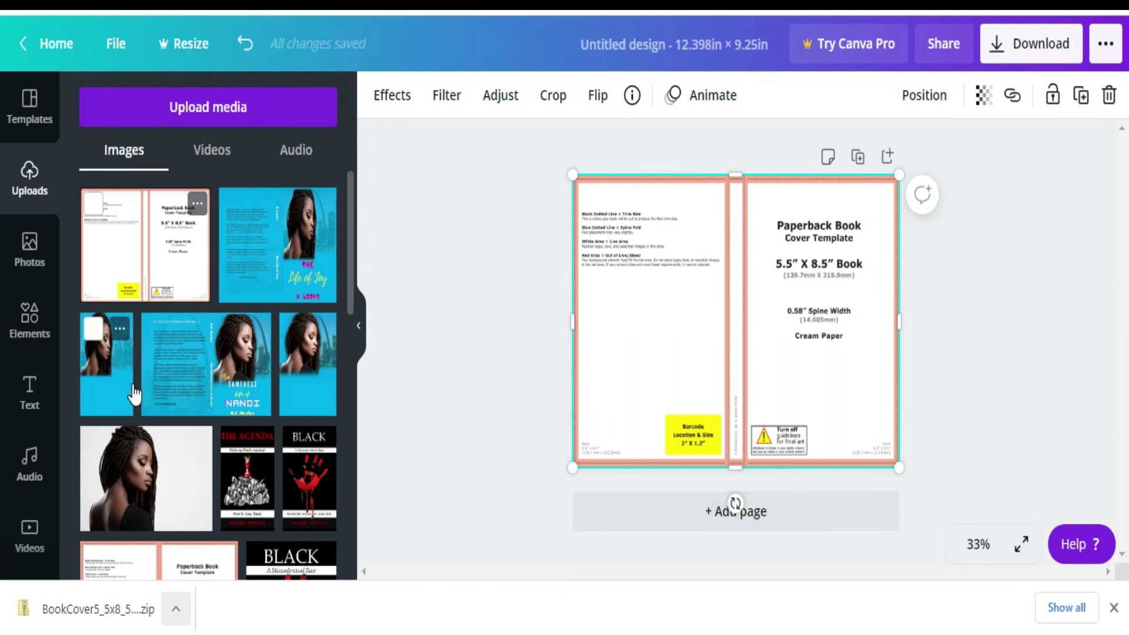
- Add the uploaded Life of Joy cover picture over the template and stretch it on all four sides to the template's red margins
left_click(293, 274)
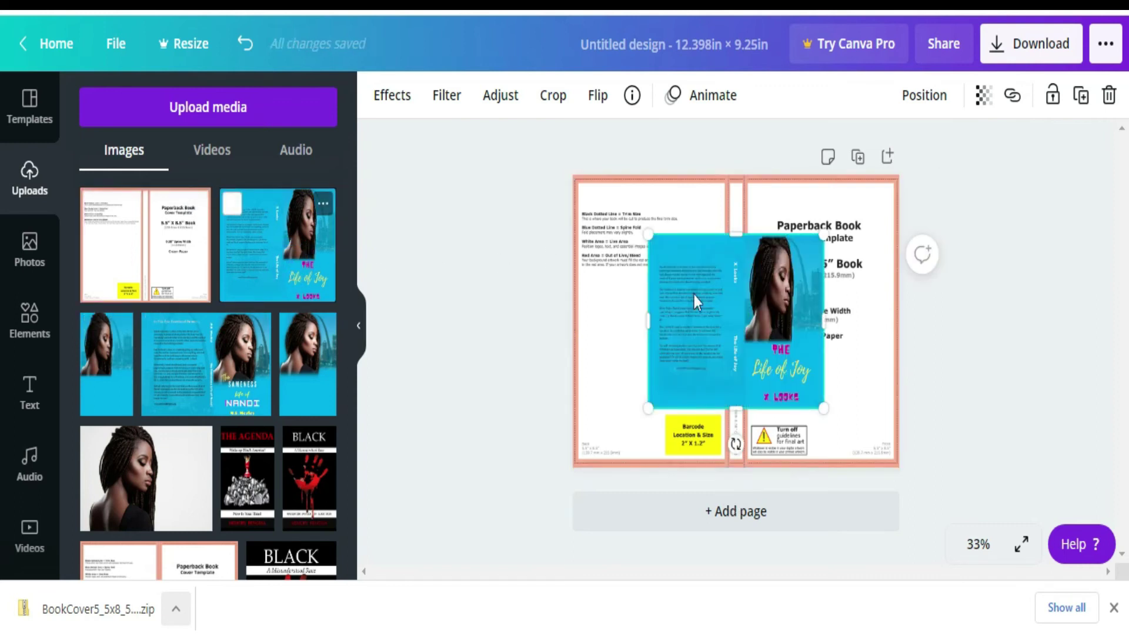
left_click_drag(736, 234, 739, 183)
left_click_drag(735, 405, 748, 458)
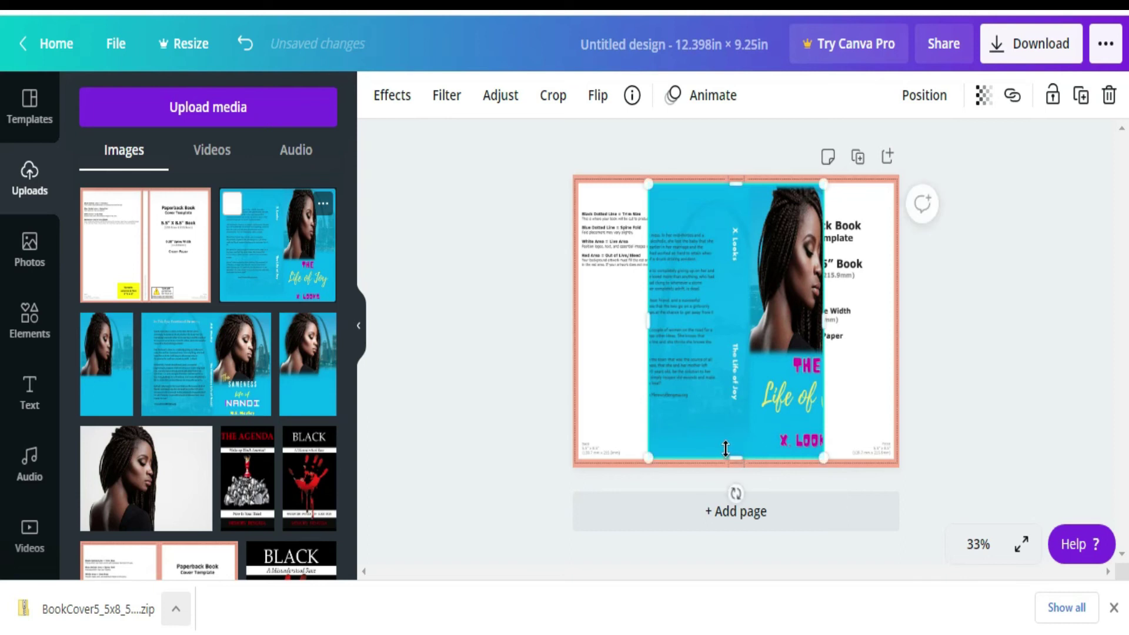
left_click_drag(824, 322, 894, 321)
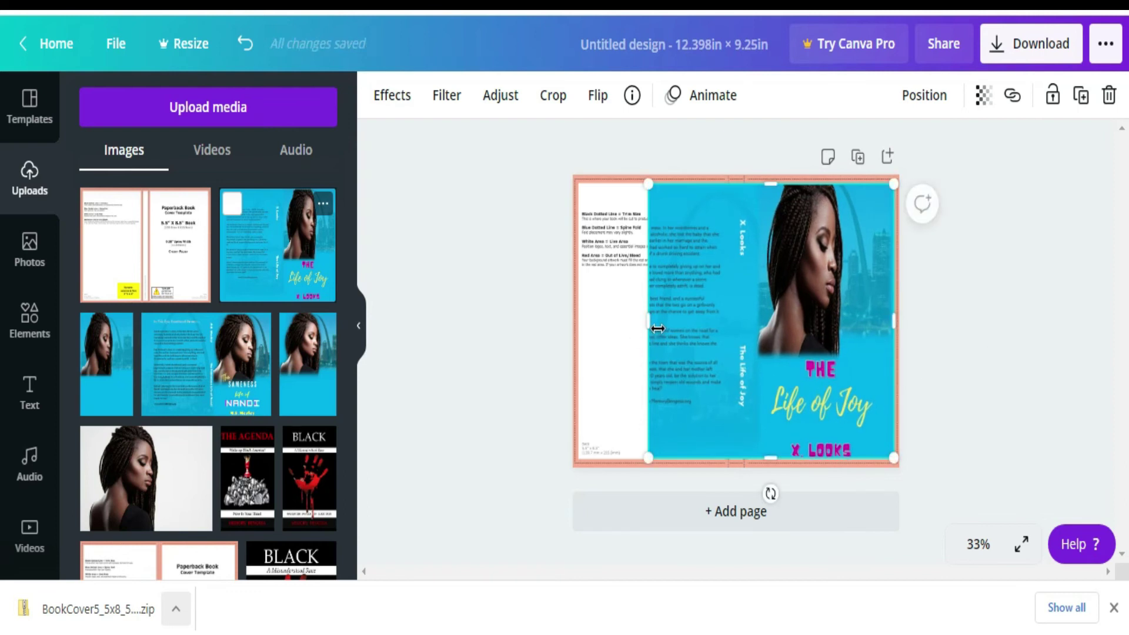
left_click_drag(650, 323, 583, 319)
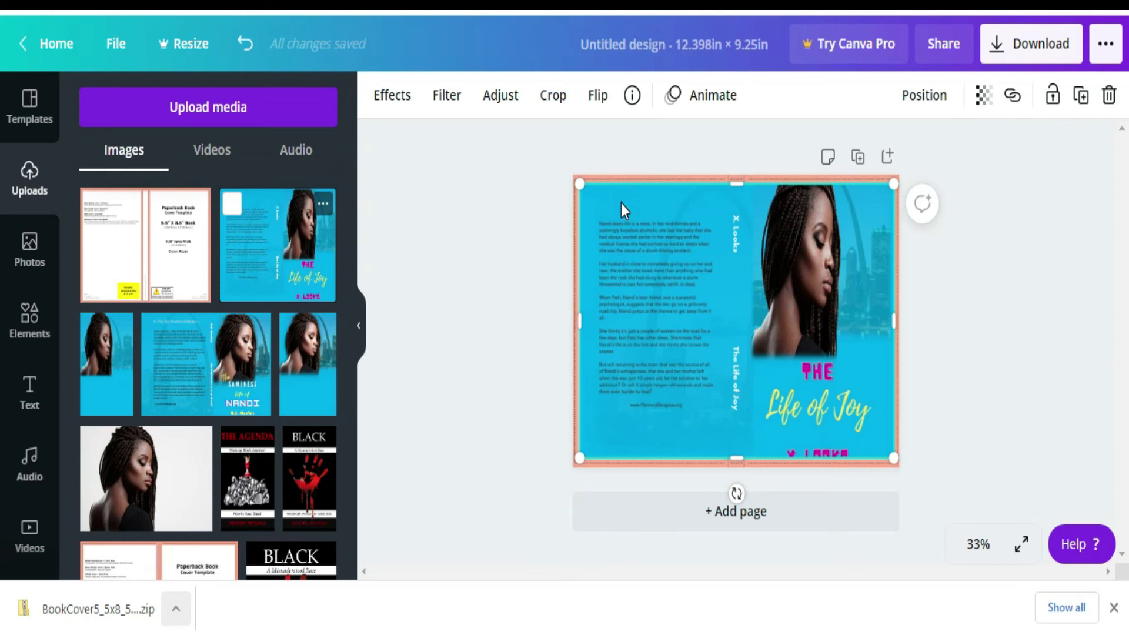
- Add the recently used Cheers text design to the page and delete its "TO THE NEW YEAR" line
left_click(35, 400)
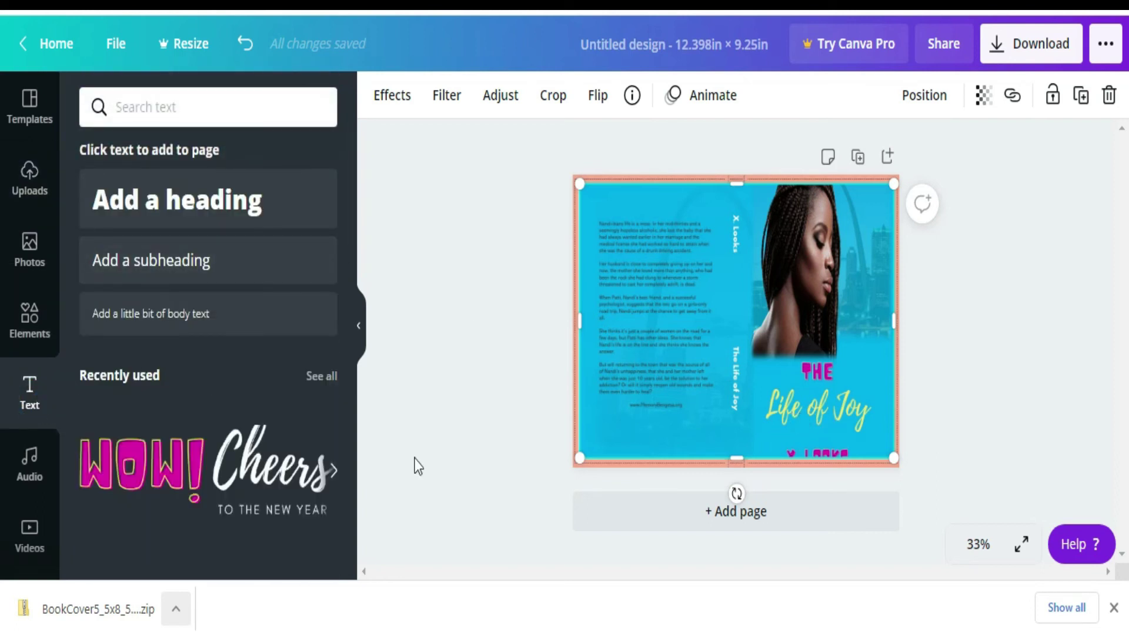
left_click(265, 467)
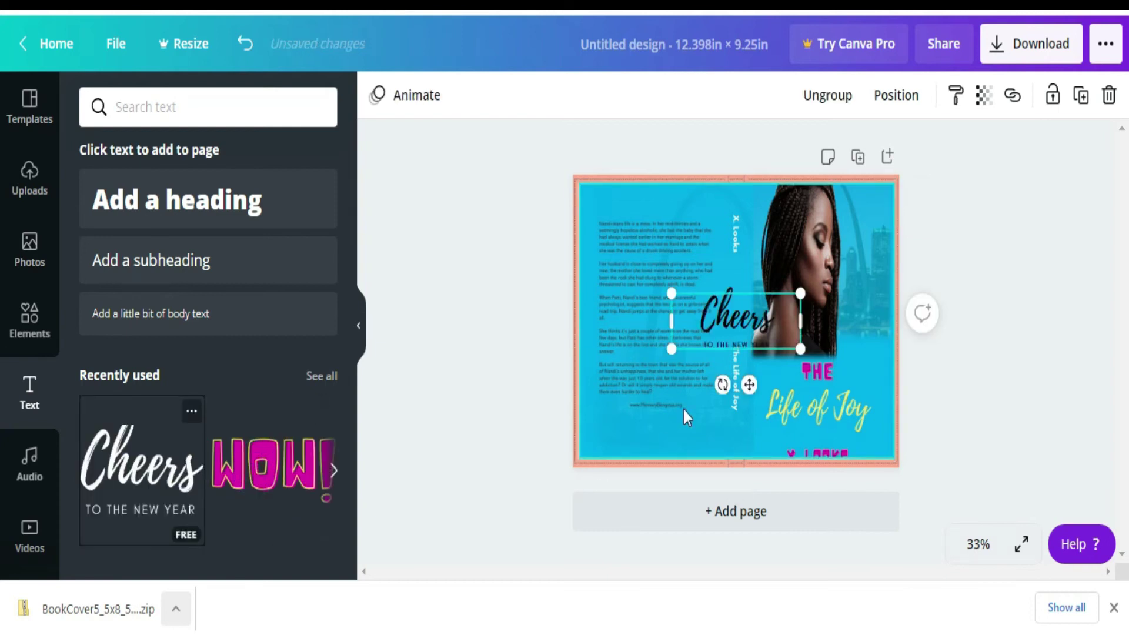
left_click(744, 337)
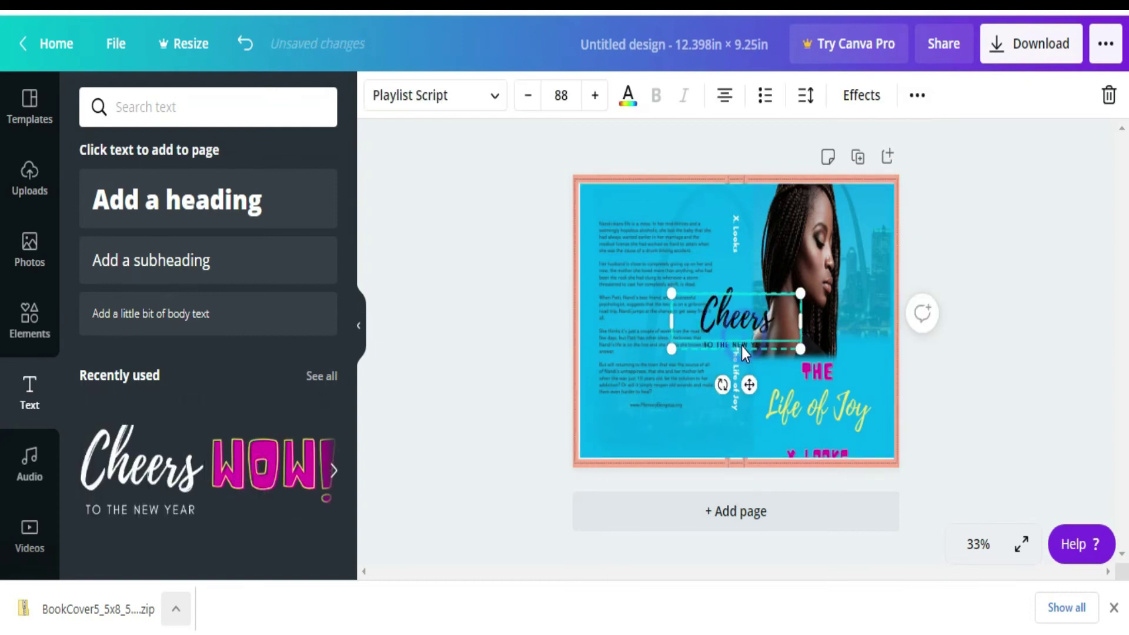
left_click(741, 347)
key("Delete")
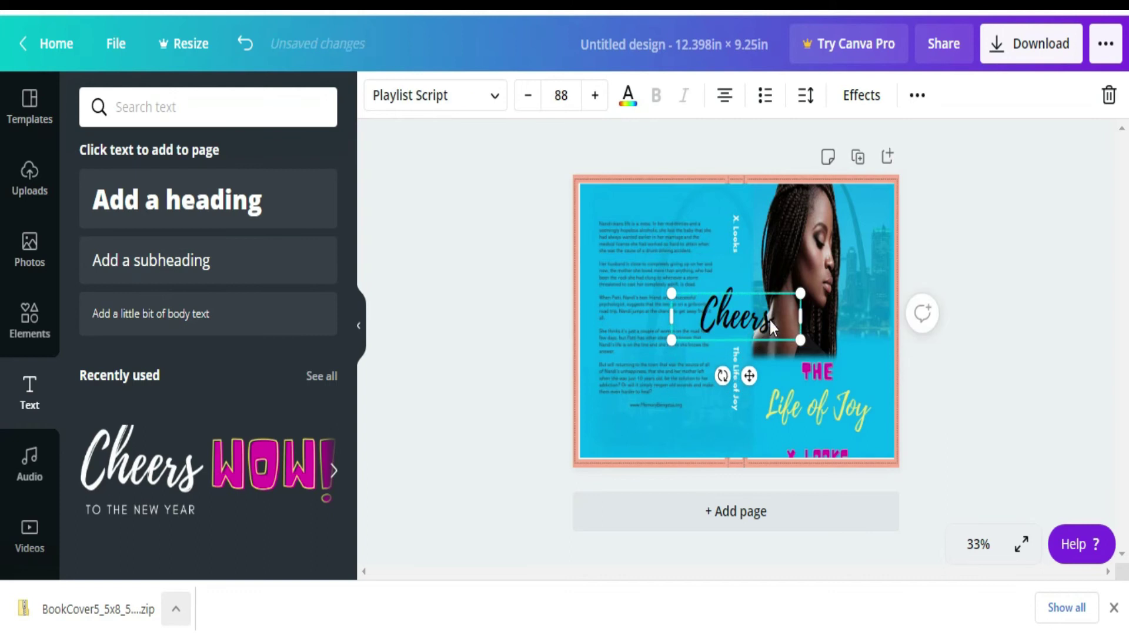
- Reduce the font size of the Cheers text to 45
double_click(768, 319)
left_click(526, 104)
left_click(525, 105)
left_click(529, 104)
left_click(530, 102)
left_click(531, 101)
left_click(530, 99)
left_click(530, 99)
left_click(531, 101)
left_click(532, 104)
left_click(530, 101)
left_click(530, 101)
left_click(530, 101)
left_click(530, 101)
left_click(529, 102)
left_click(530, 102)
left_click(530, 102)
left_click(529, 103)
left_click(530, 102)
- Replace the Cheers wording with "In This Emotional Drama..."
left_click(756, 321)
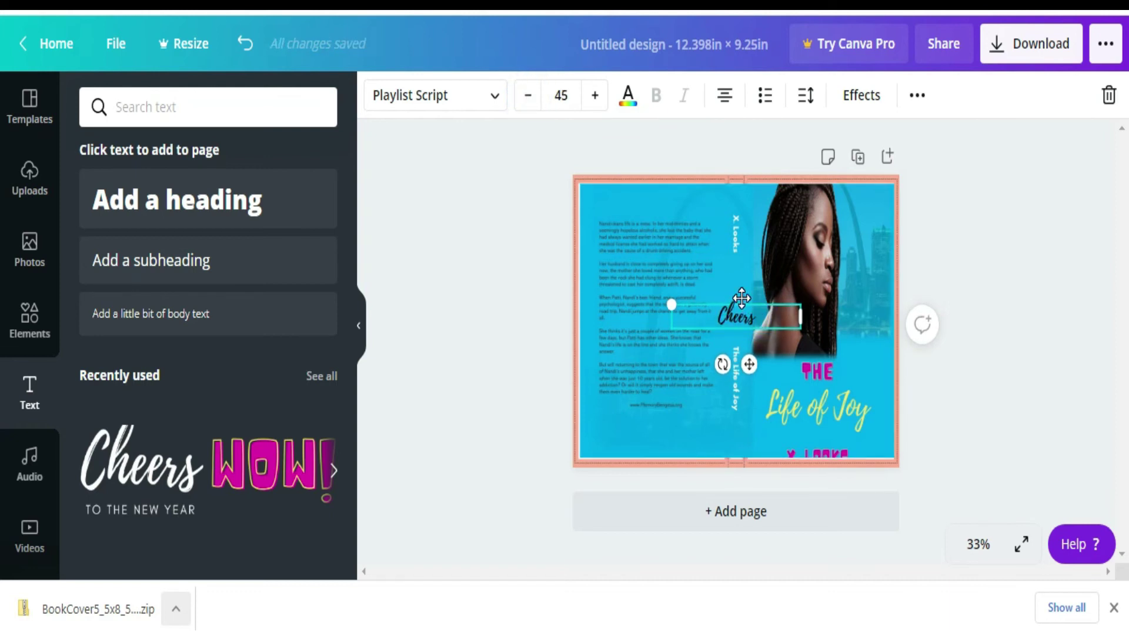
key("BackSpace")
key("BackSpace")
key("BackSpace")
key("BackSpace")
key("BackSpace")
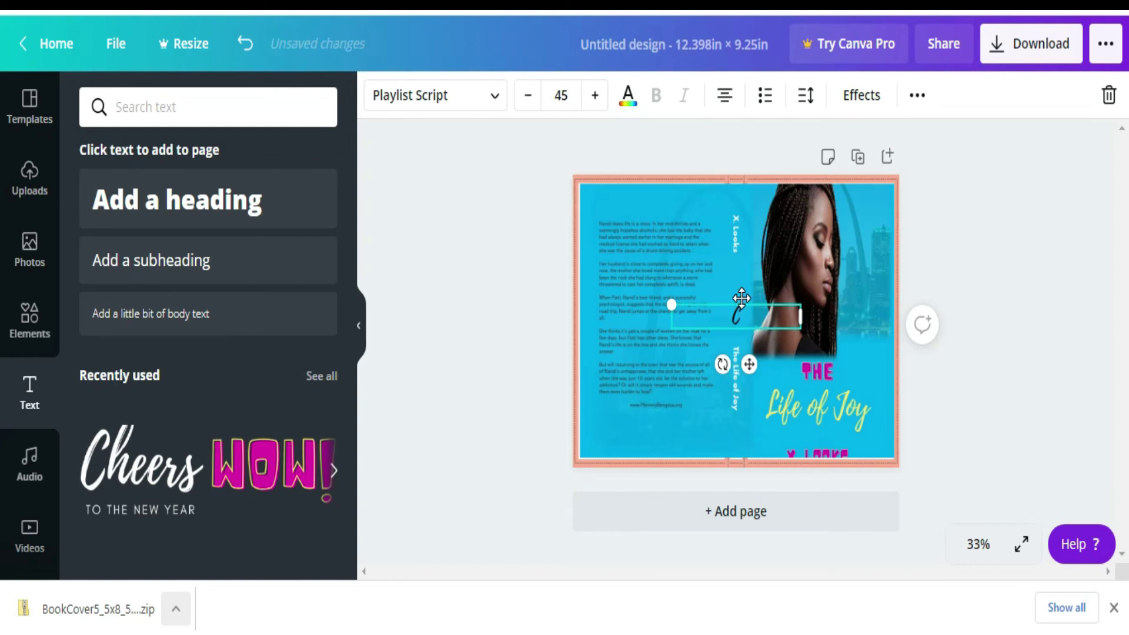
type("In This Emotional")
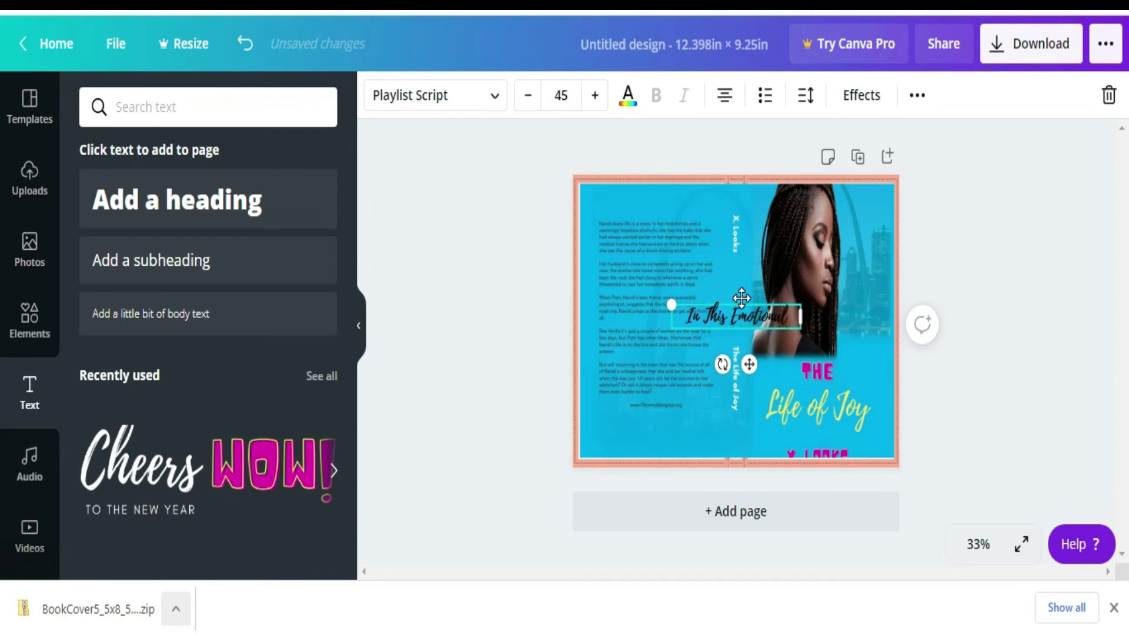
type(" Drama")
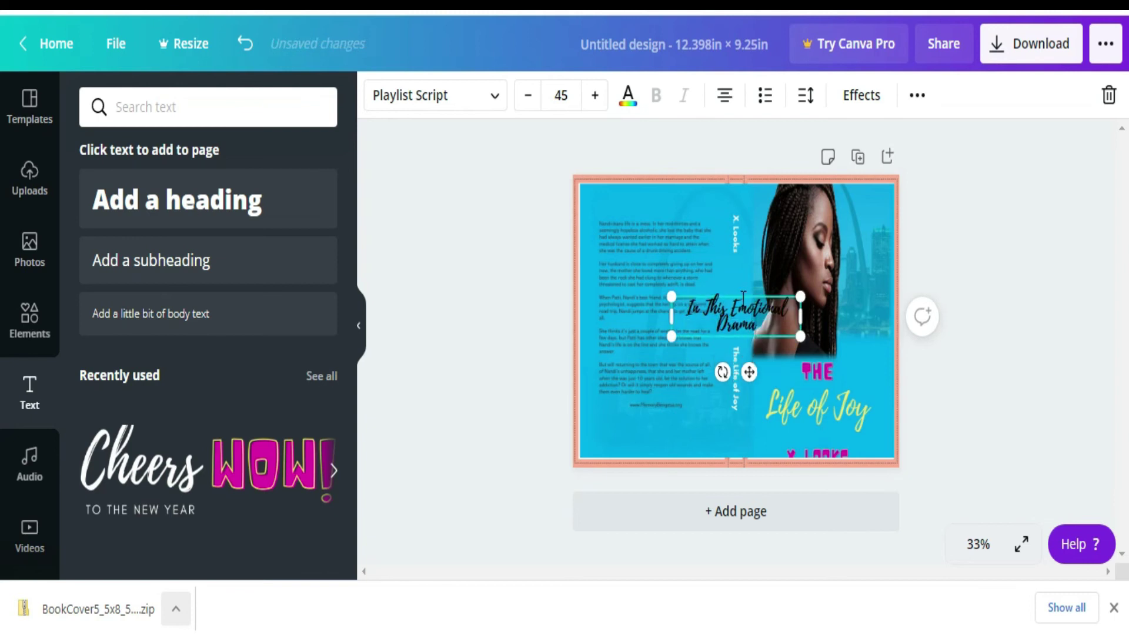
type("...")
- Widen the heading's text box until the wording fits on one line, and retype its ending with an ellipsis
left_click_drag(803, 318, 830, 316)
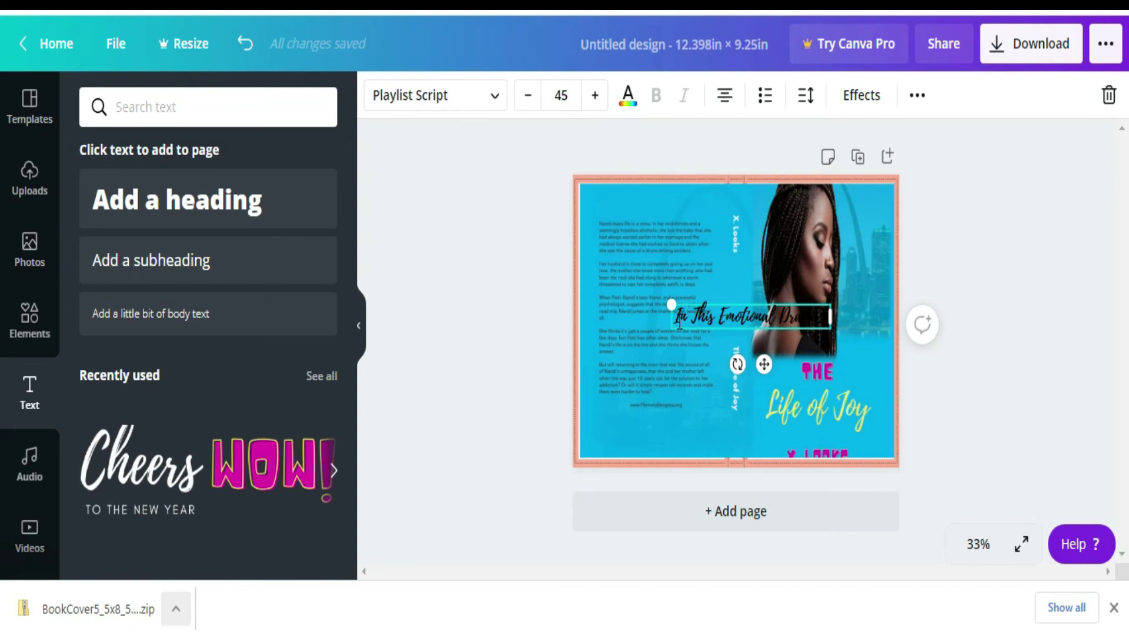
left_click_drag(677, 318, 769, 318)
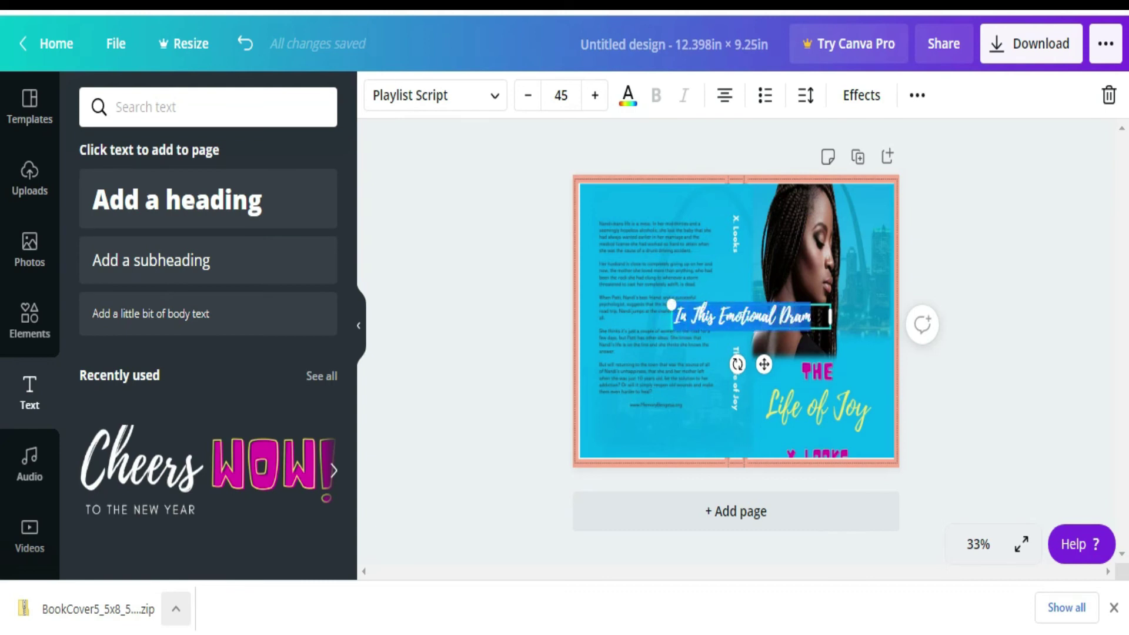
left_click(812, 318)
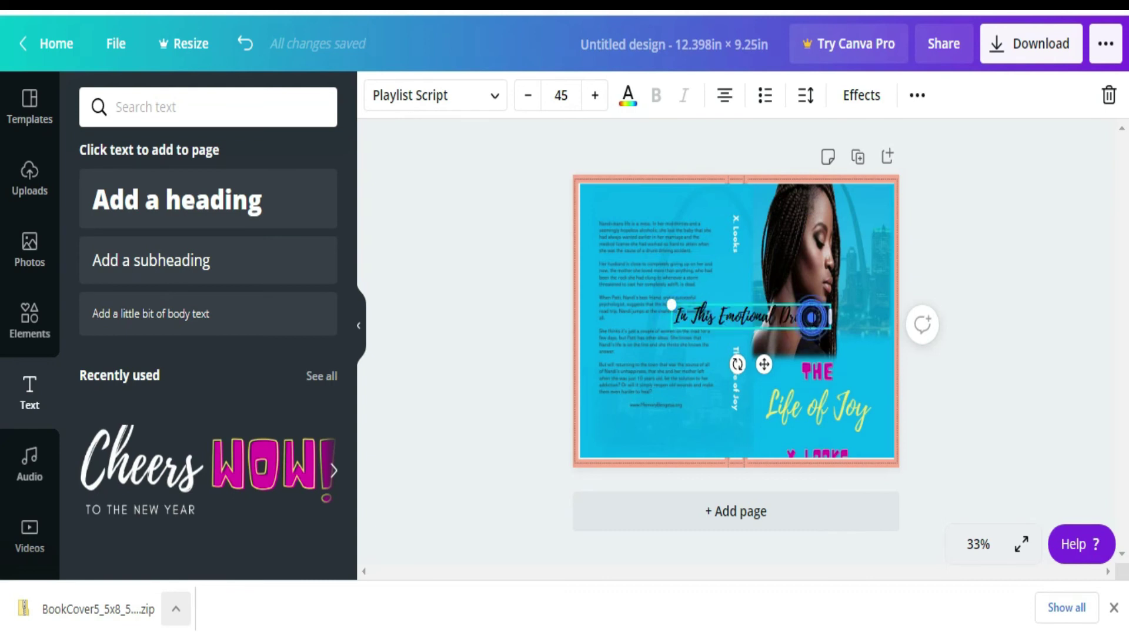
type("...")
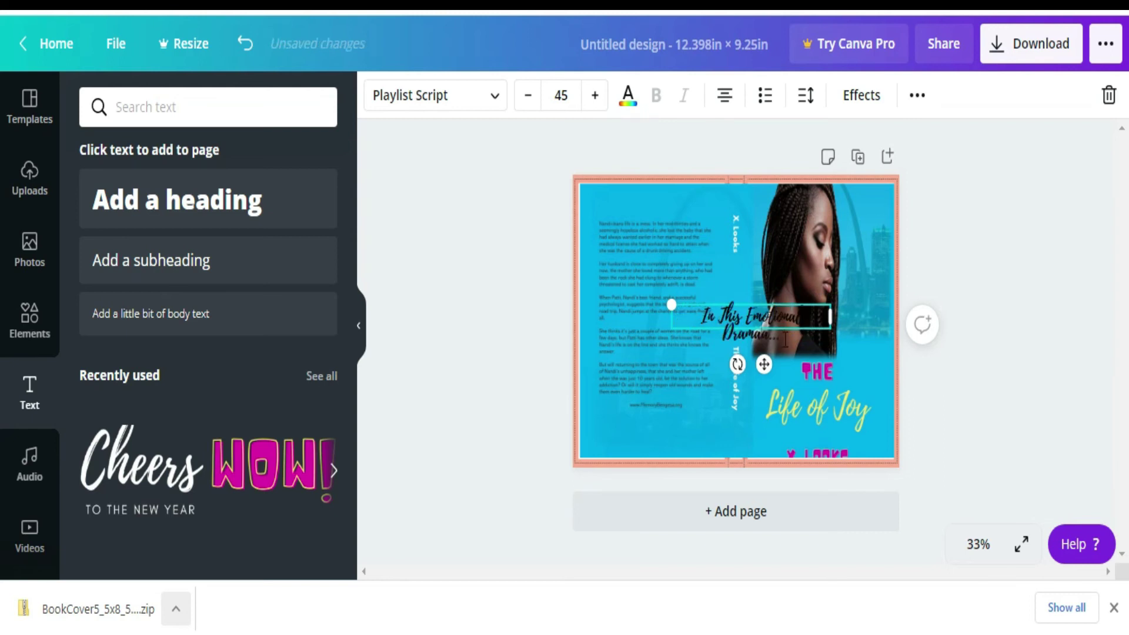
left_click_drag(830, 316, 844, 317)
left_click_drag(676, 317, 834, 318)
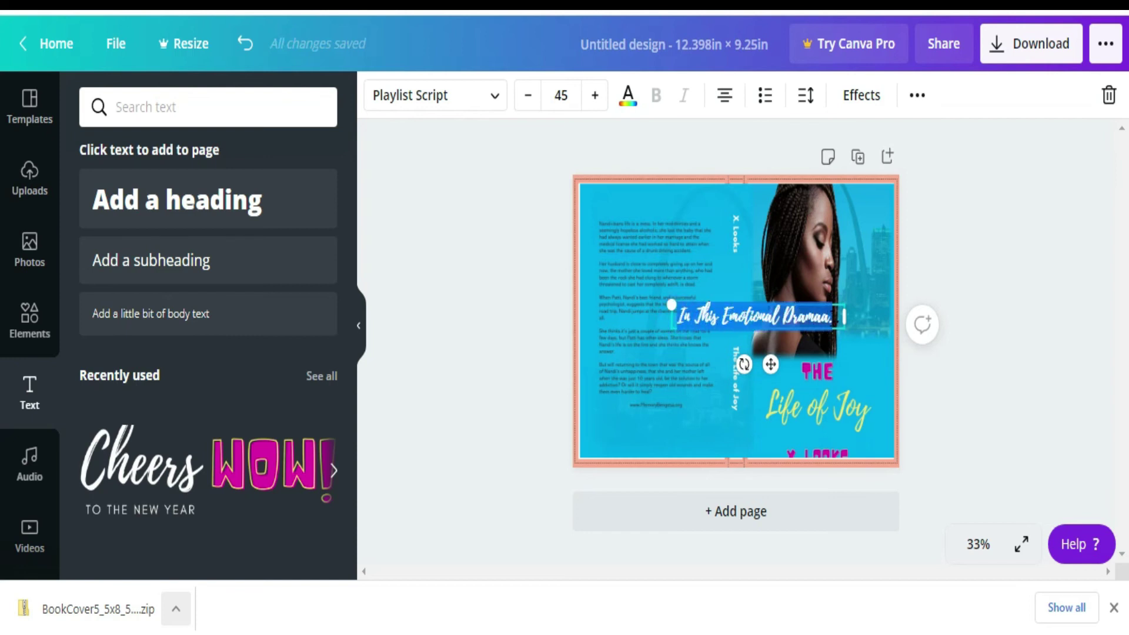
left_click(834, 317)
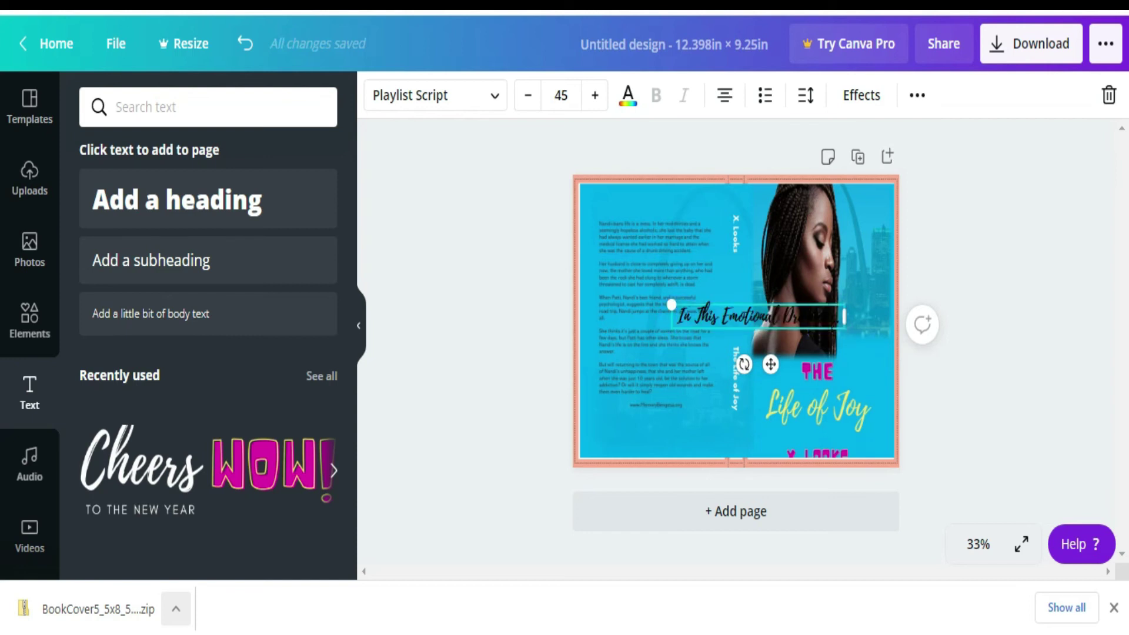
- Color the whole "In This Emotional" heading with the yellow from the template's photo colors
left_click_drag(677, 318, 836, 312)
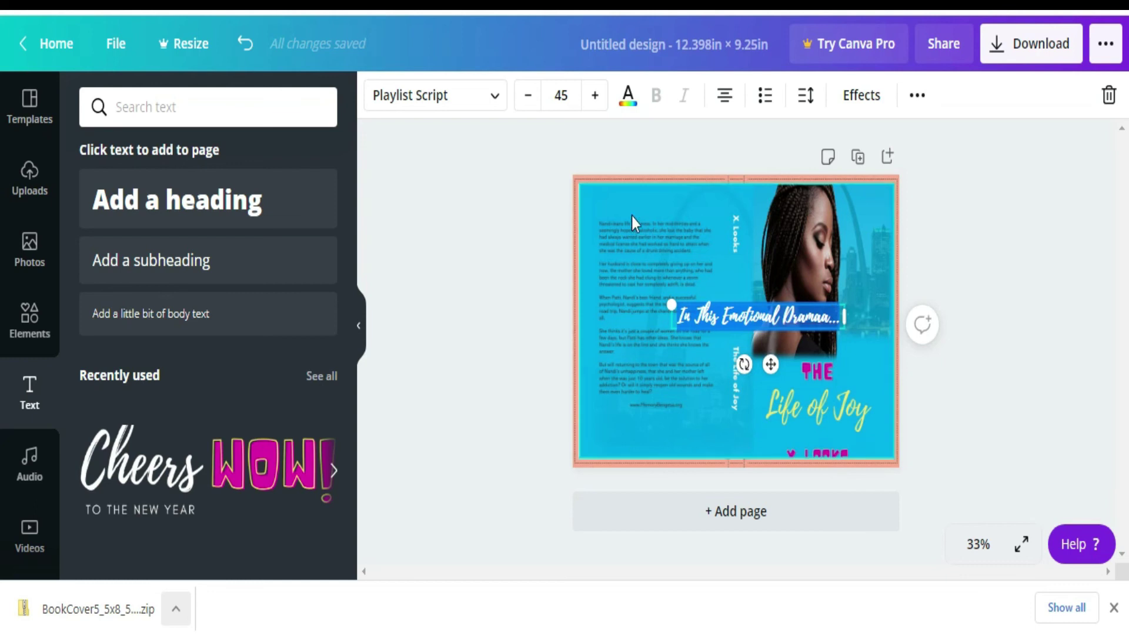
left_click(629, 103)
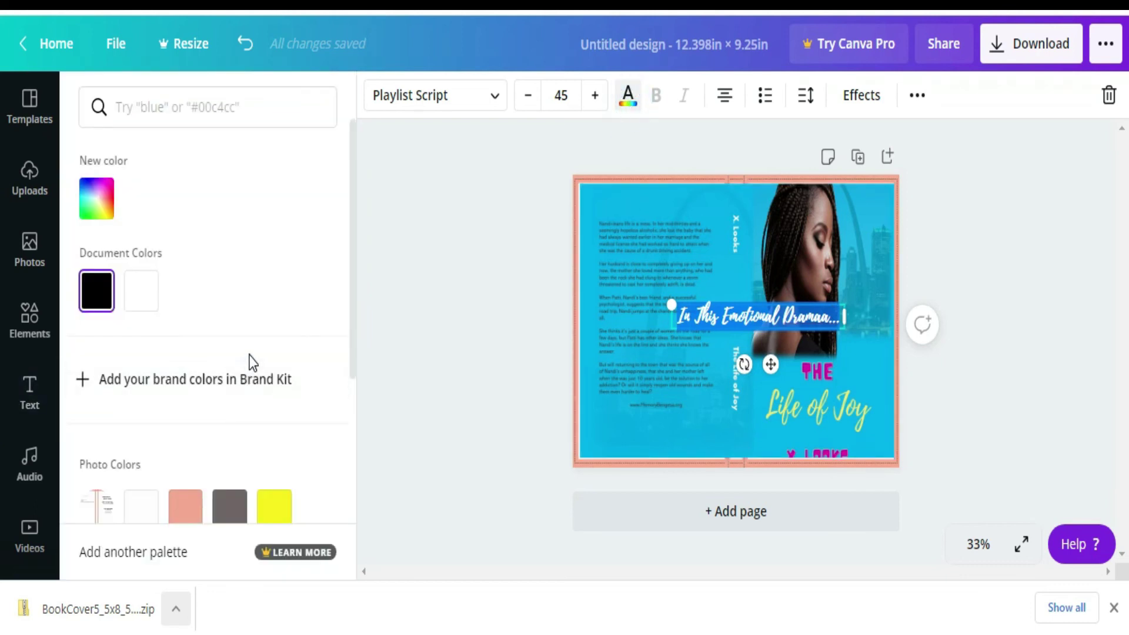
scroll(247, 361, "down", 3)
left_click(284, 424)
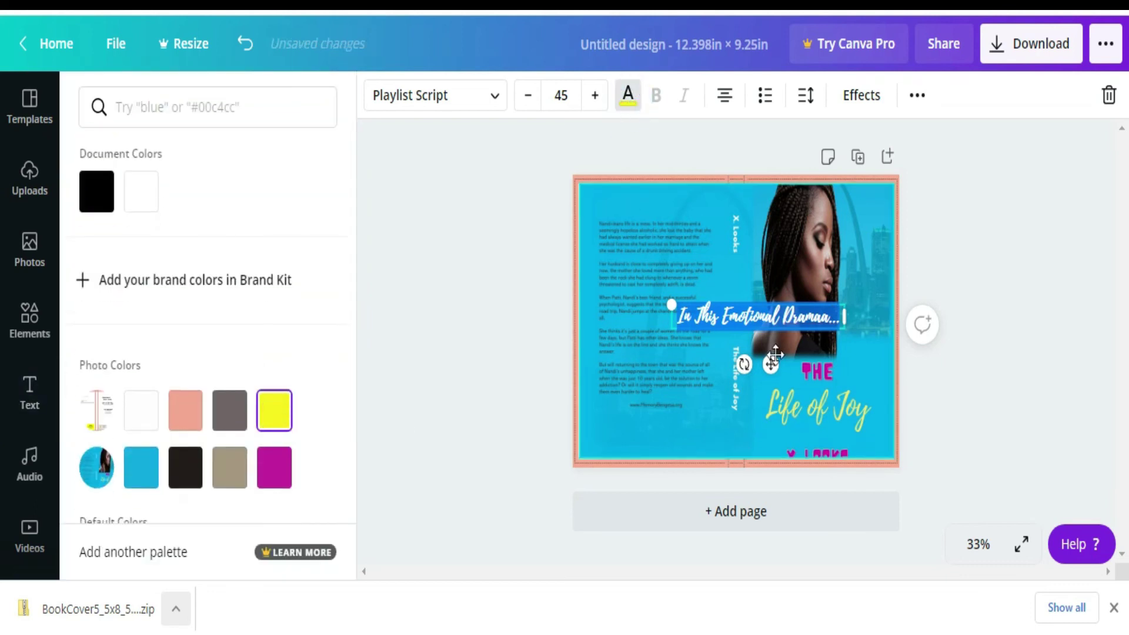
- Reduce the yellow heading's font size to 29
left_click(526, 97)
left_click(526, 96)
left_click(527, 97)
left_click(527, 96)
left_click(528, 96)
left_click(528, 97)
left_click(528, 96)
left_click(528, 96)
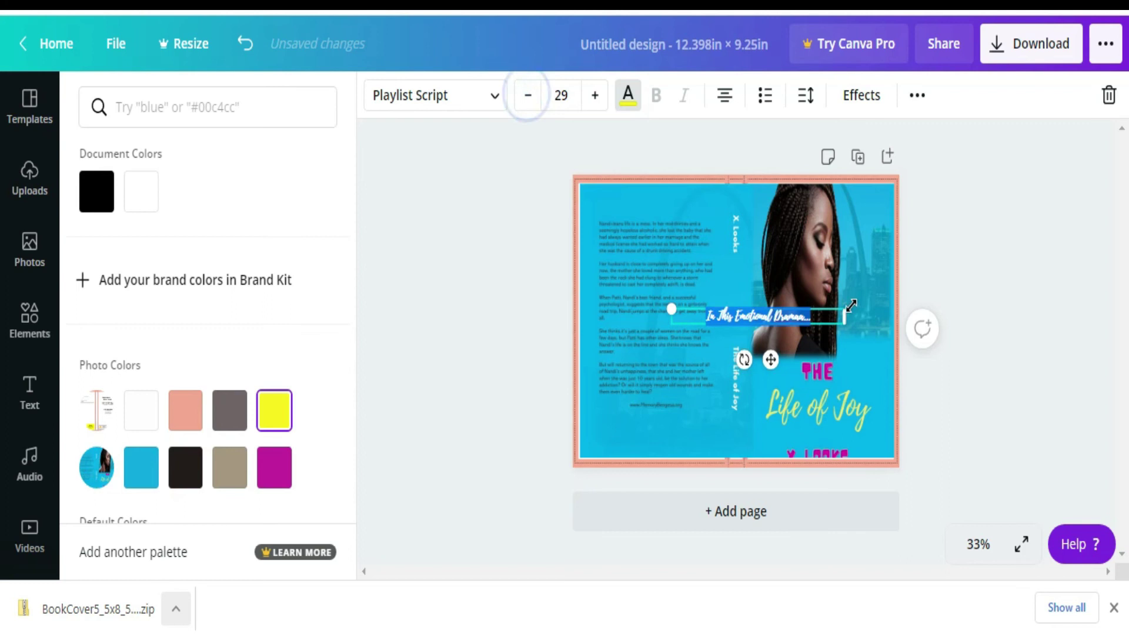
- Correct the end of the yellow heading so that it reads "In This Emotional Drama..."
left_click(816, 317)
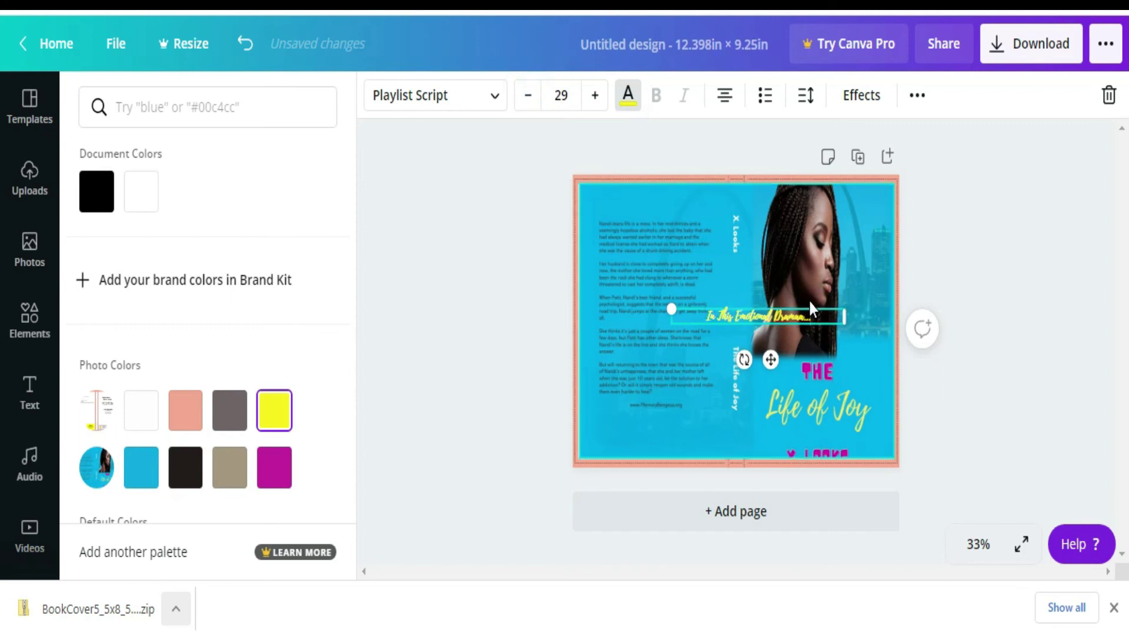
key("BackSpace")
key("BackSpace")
key("BackSpace")
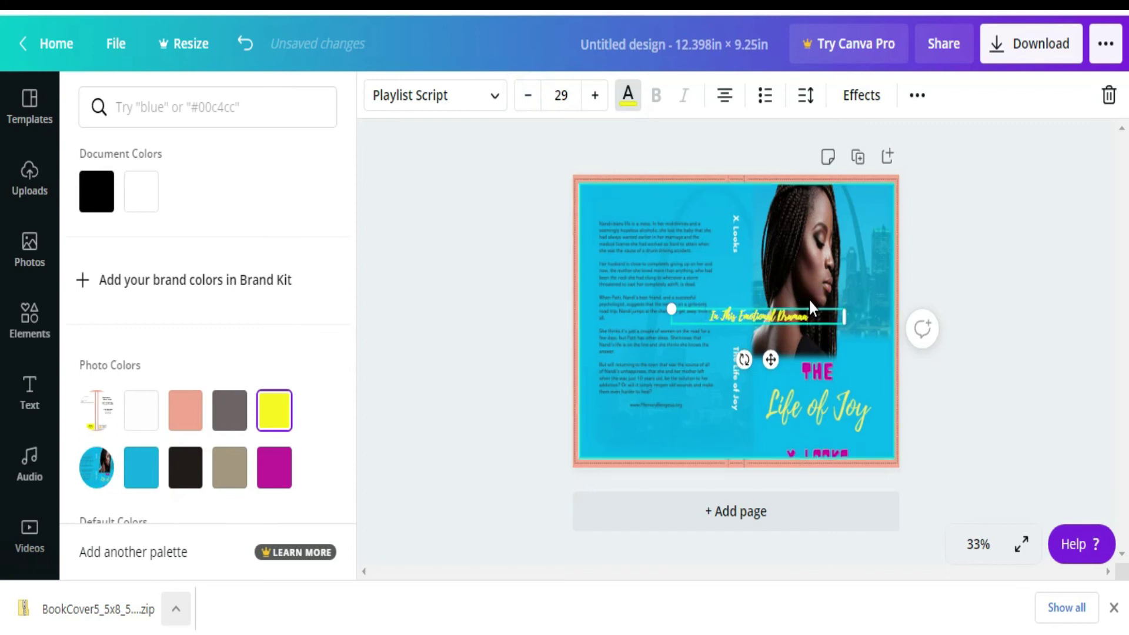
type("...")
- Move the yellow heading above the blurb on the back cover and shift it slightly left to line up with the paragraphs
left_click_drag(761, 303, 664, 197)
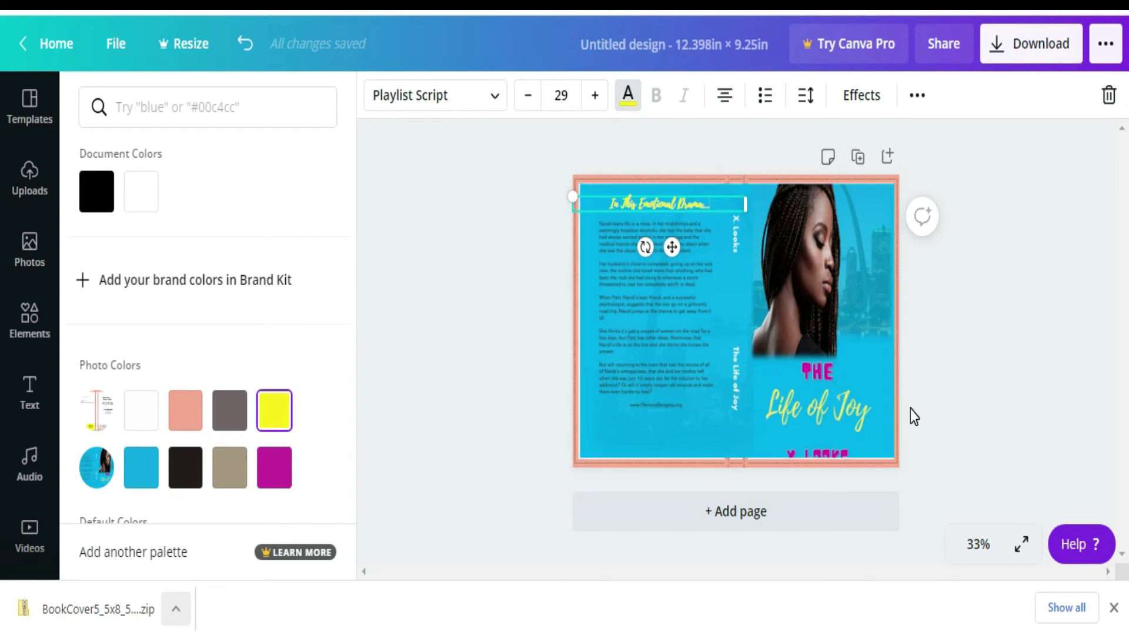
left_click(754, 391)
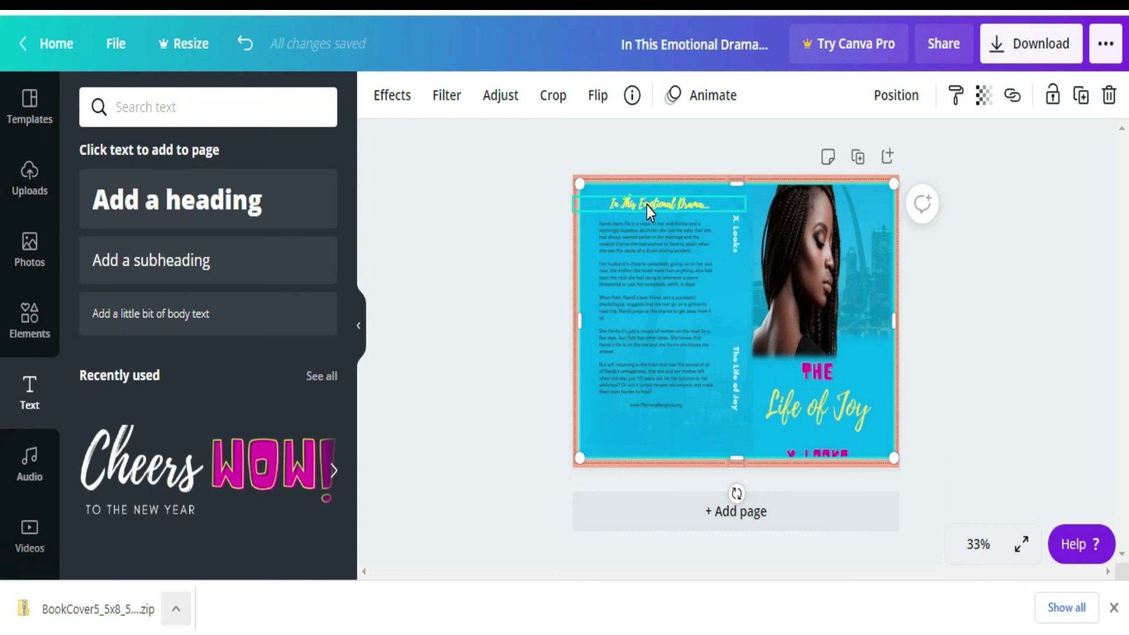
left_click_drag(647, 206, 637, 204)
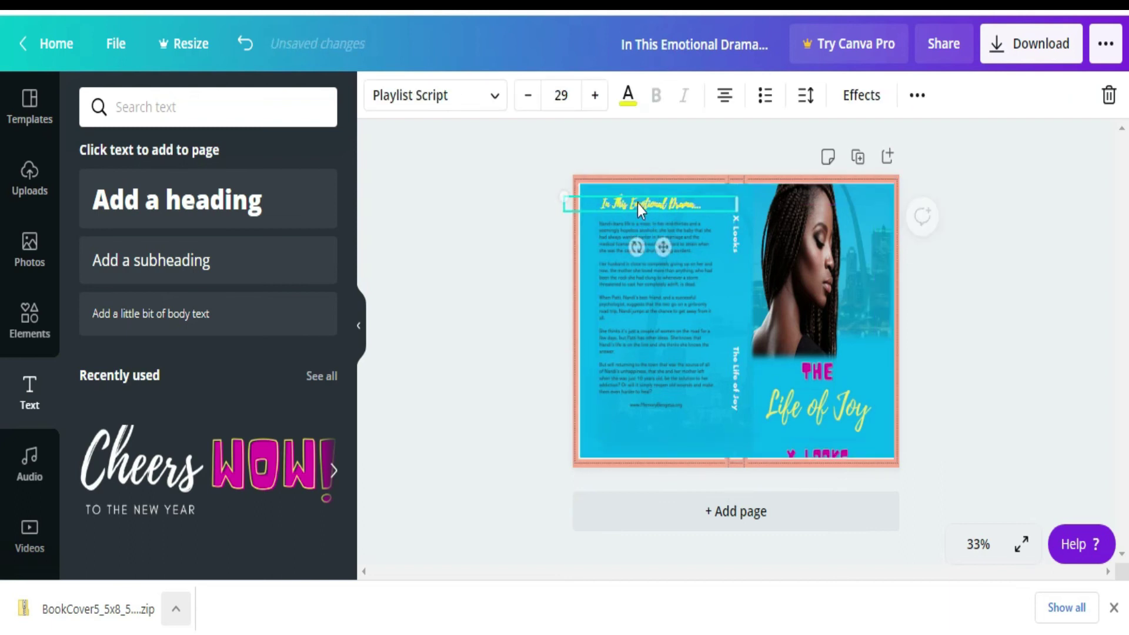
left_click(694, 431)
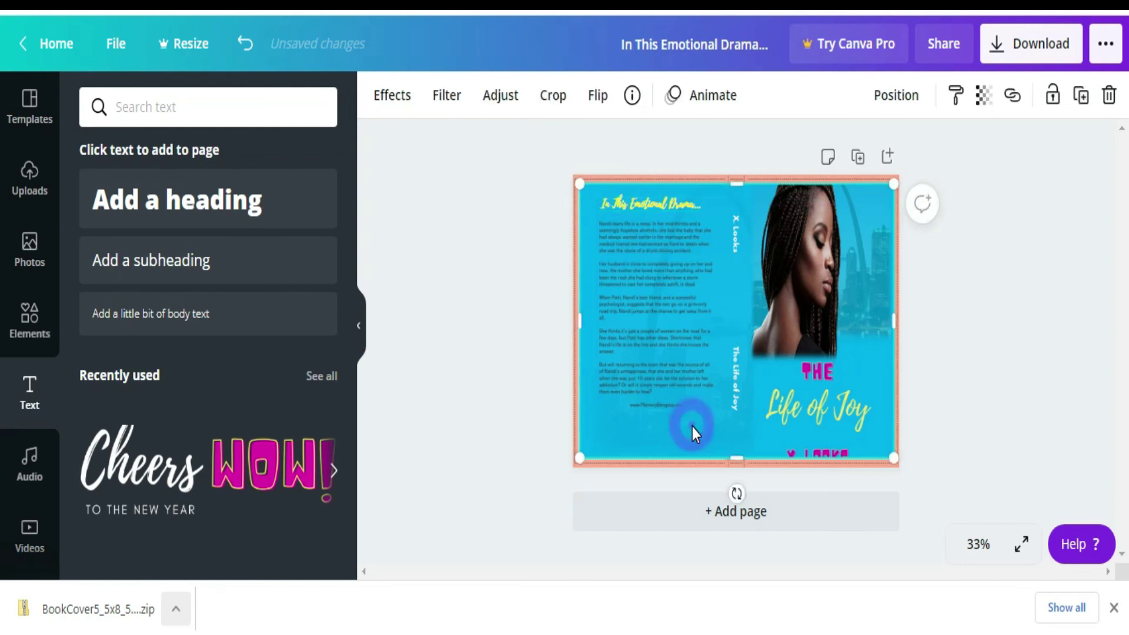
left_click(652, 206)
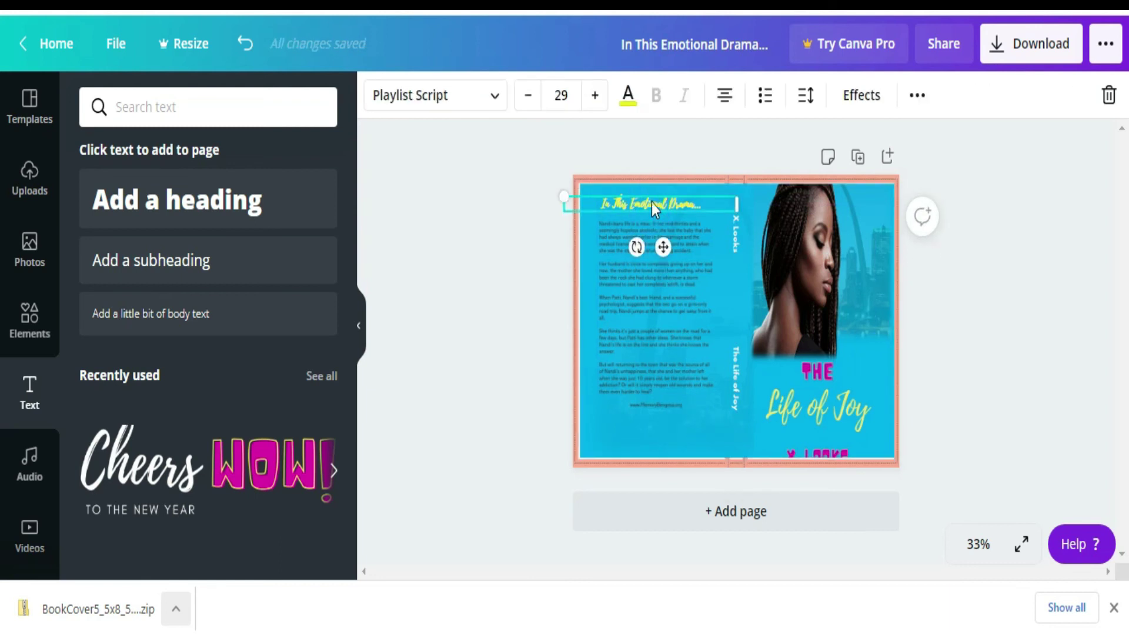
left_click(637, 203)
left_click_drag(599, 204, 702, 204)
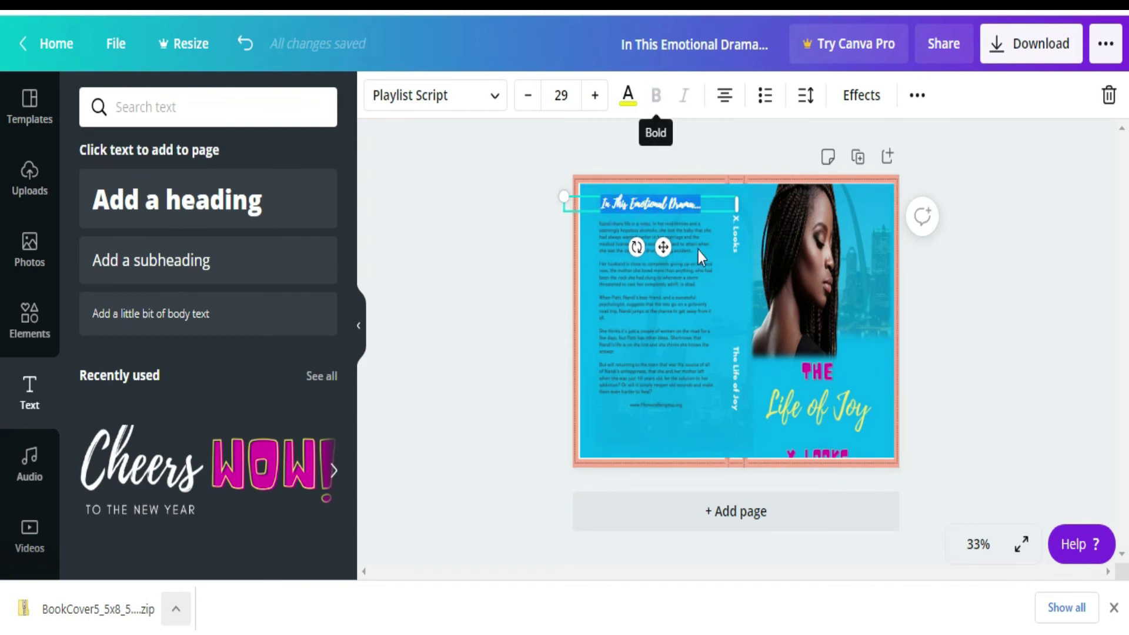
left_click(702, 283)
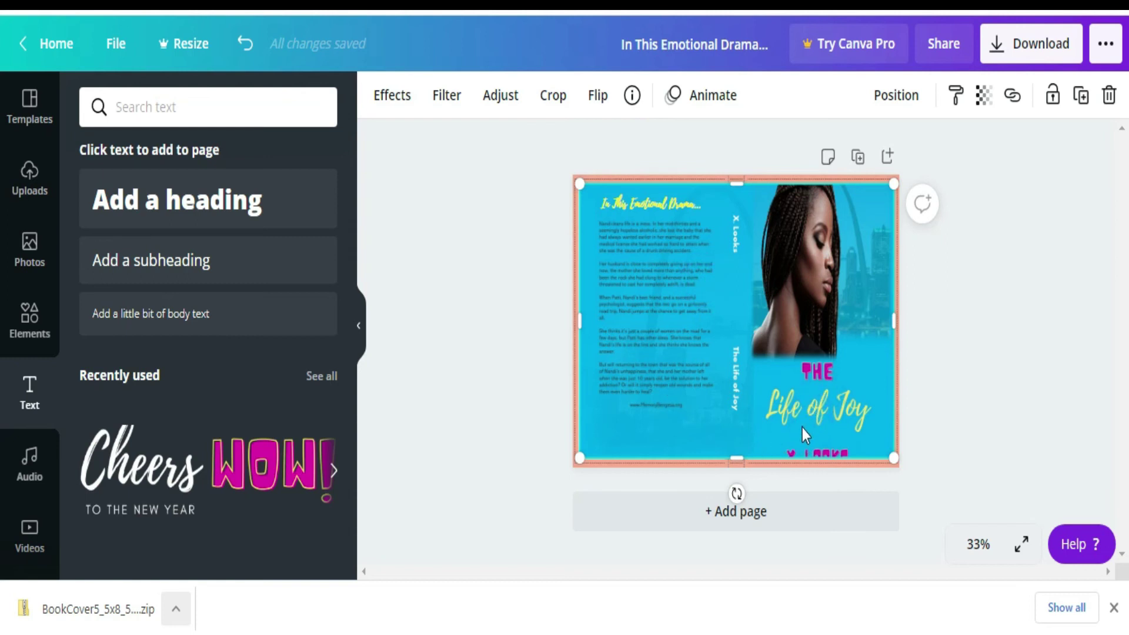
- Undo the heading's moves, its corrected ending and the last font size reductions
left_click(245, 44)
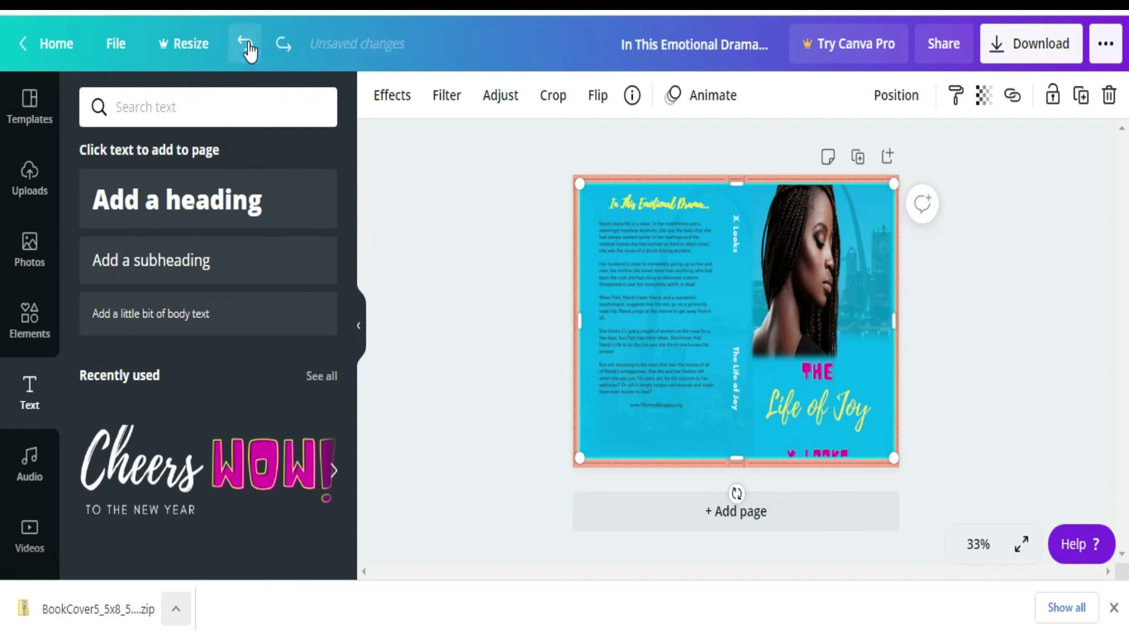
left_click(246, 45)
left_click(246, 44)
left_click(246, 44)
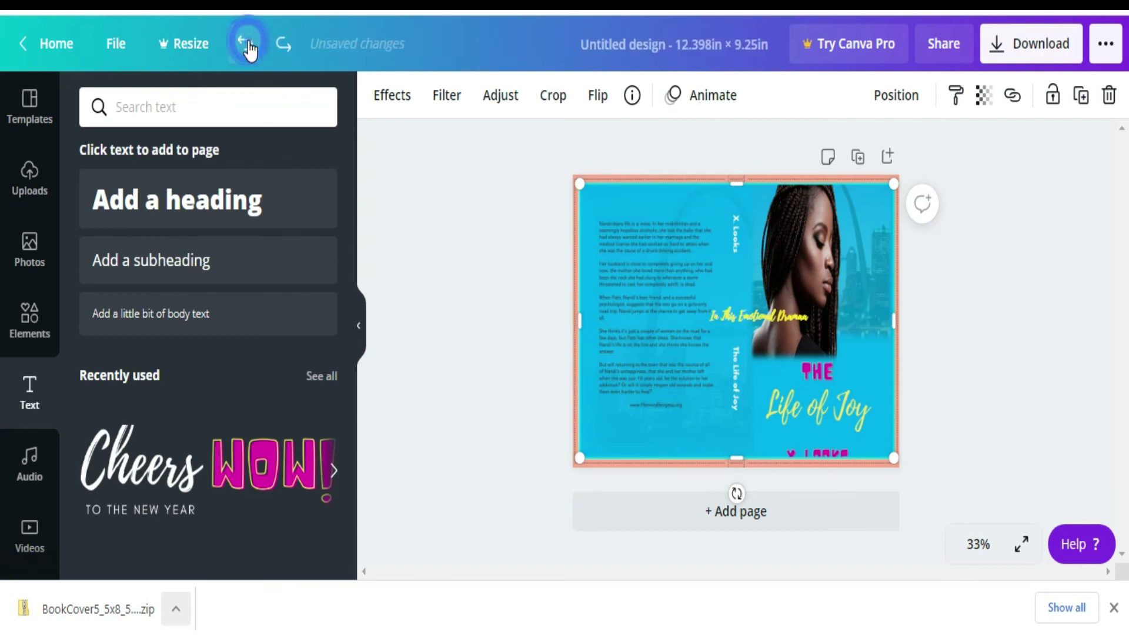
left_click(246, 44)
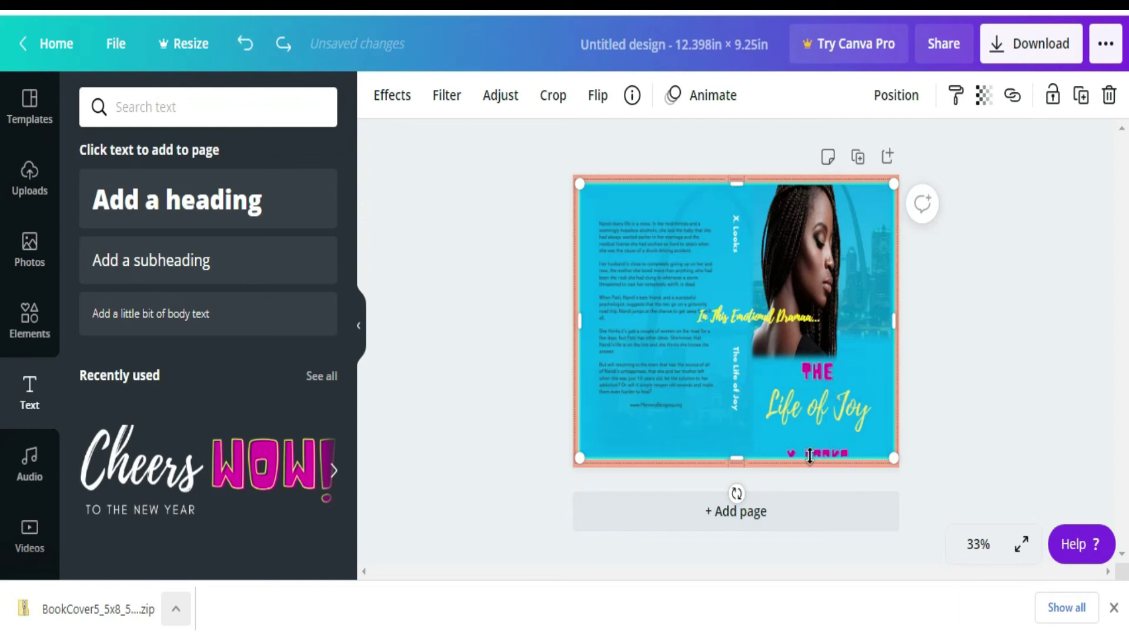
- Move the cover picture up, extend its bottom edge to show the full author name, and trim its top edge to the template's margin
left_click_drag(803, 400, 803, 387)
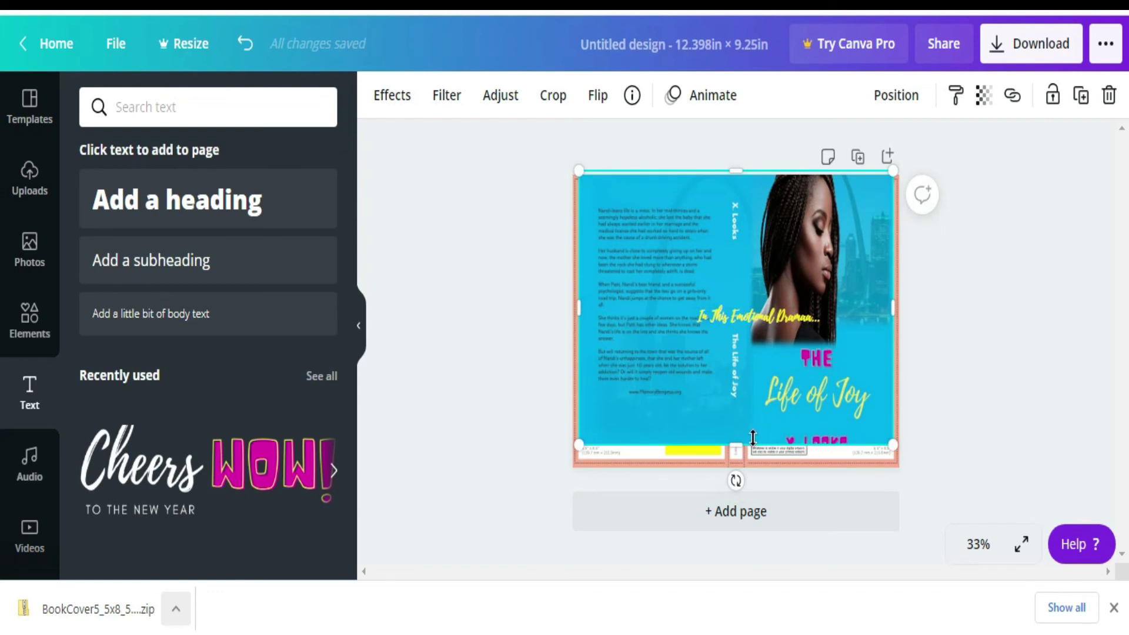
left_click_drag(736, 449, 738, 459)
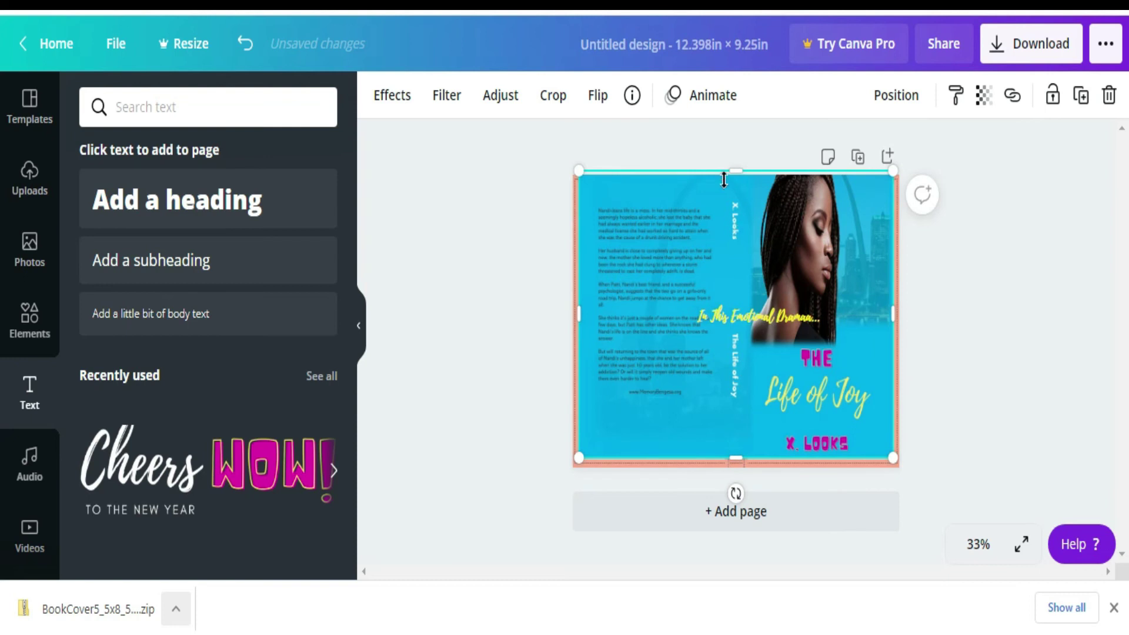
left_click_drag(735, 171, 736, 184)
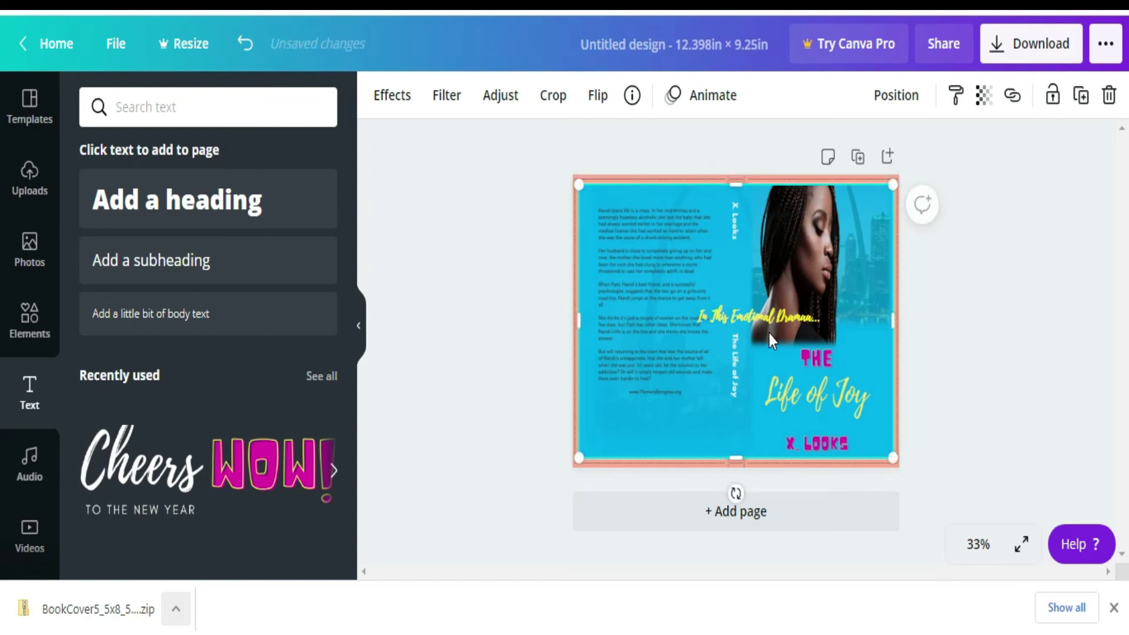
- Move the yellow heading up beside the woman's face and reduce its font size to 25
left_click(767, 323)
left_click_drag(767, 319, 743, 262)
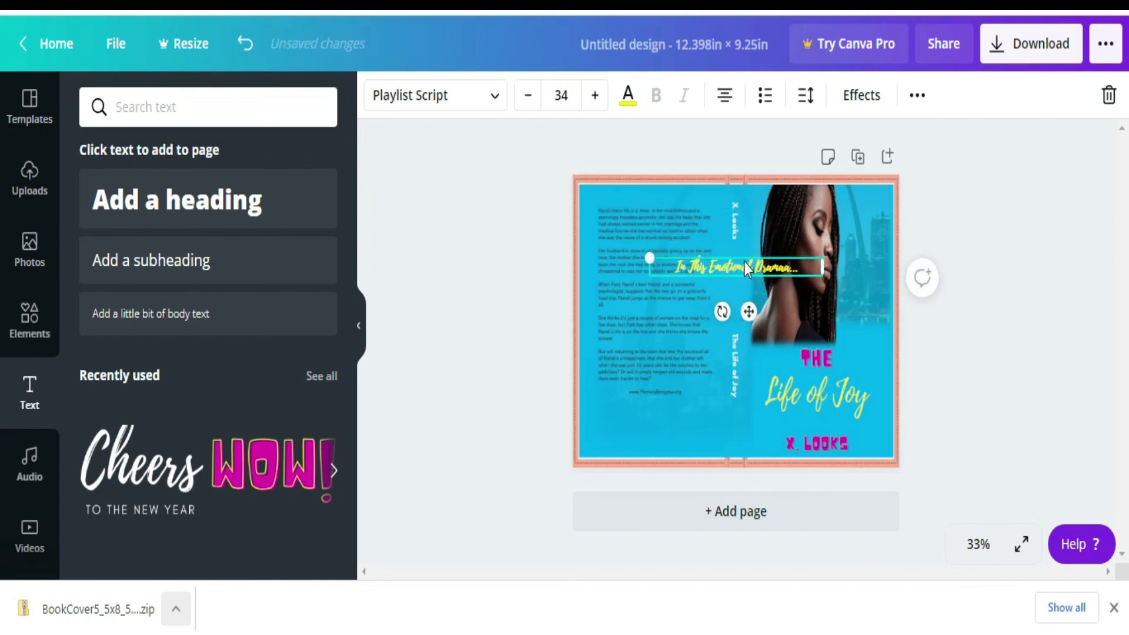
left_click(529, 95)
left_click(528, 96)
left_click(528, 96)
left_click(529, 95)
left_click(529, 95)
left_click(529, 104)
left_click(528, 104)
left_click(528, 103)
left_click(529, 103)
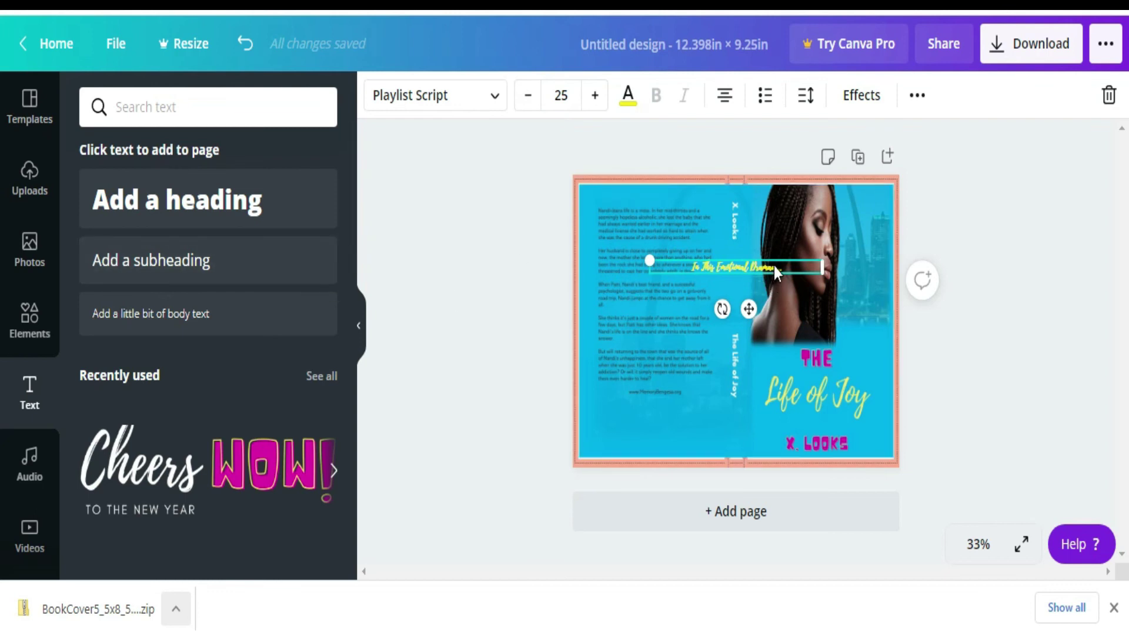
- Move the yellow heading above the blurb on the back cover and reduce its font size to 22
left_click_drag(778, 256, 681, 188)
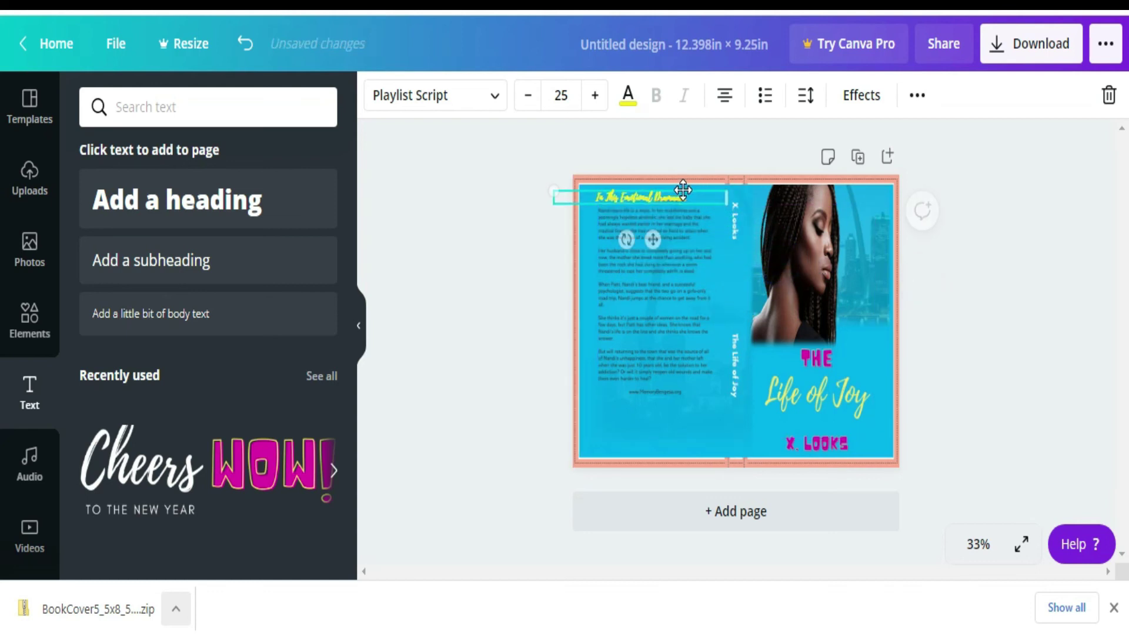
left_click(725, 293)
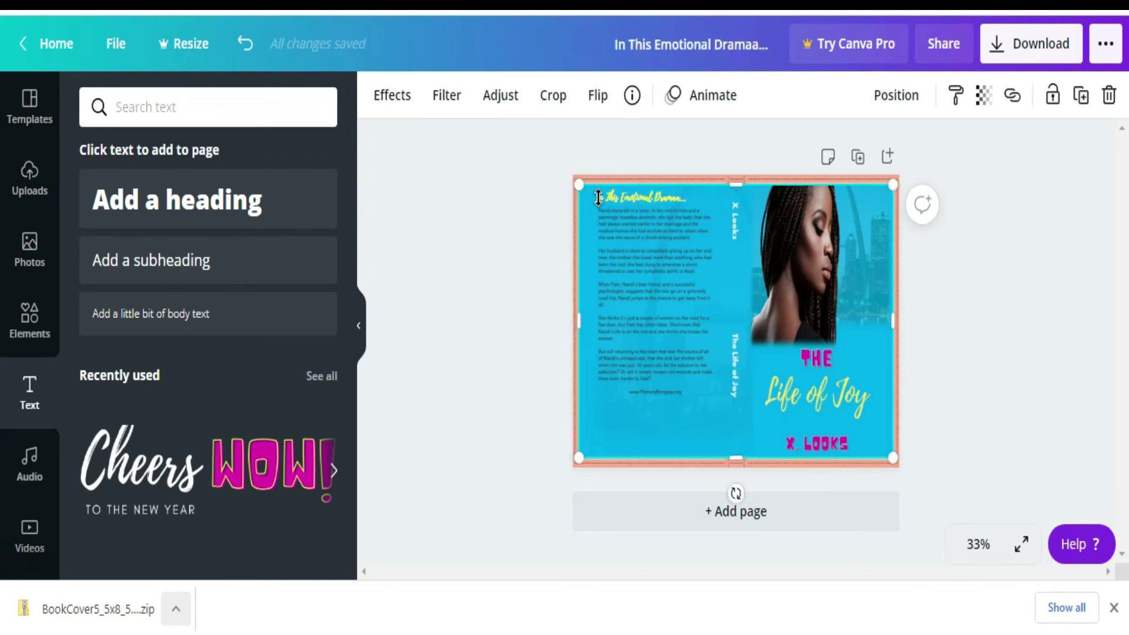
left_click(688, 202)
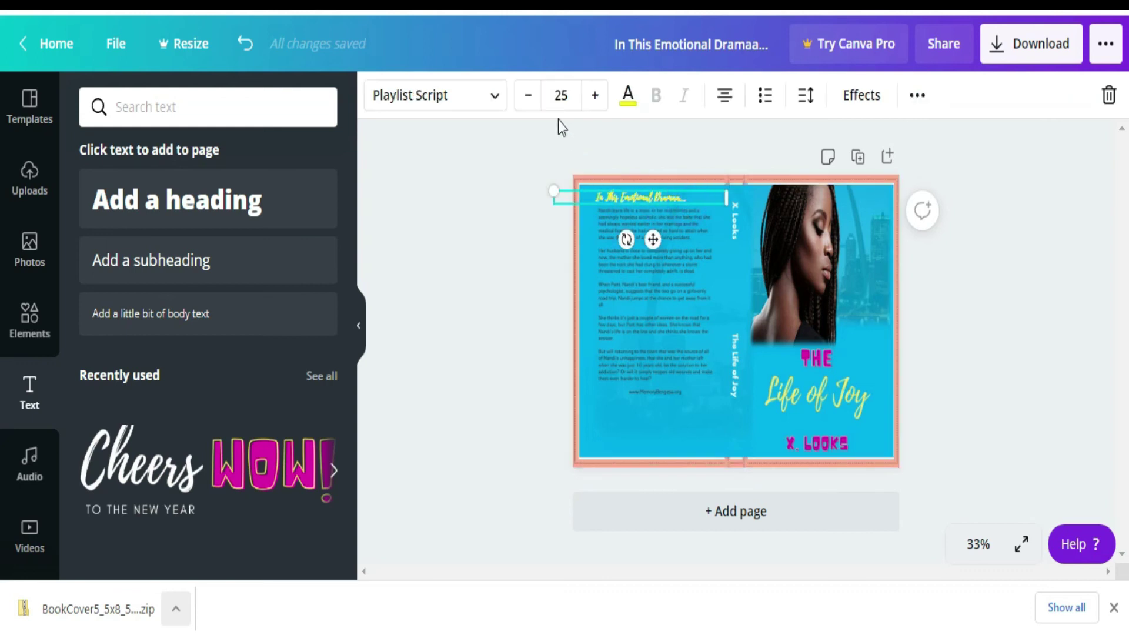
left_click(528, 97)
left_click(528, 97)
left_click(528, 97)
- Shift the yellow heading sideways until it sits centred over the back-cover blurb
left_click_drag(663, 199, 659, 199)
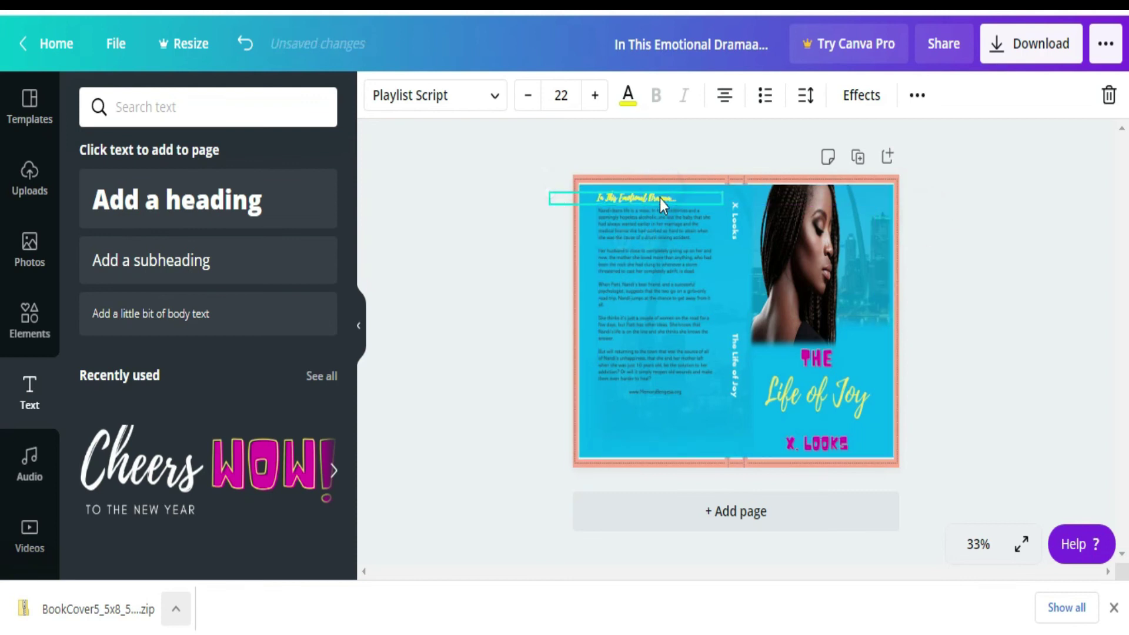
left_click(689, 373)
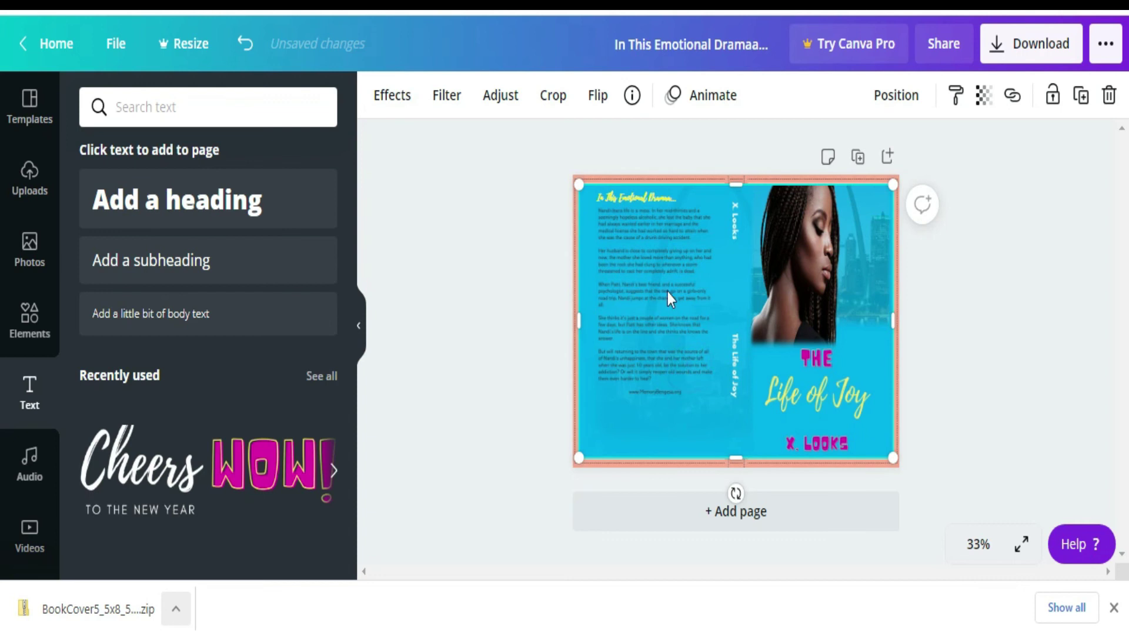
left_click(655, 203)
left_click_drag(655, 203, 664, 198)
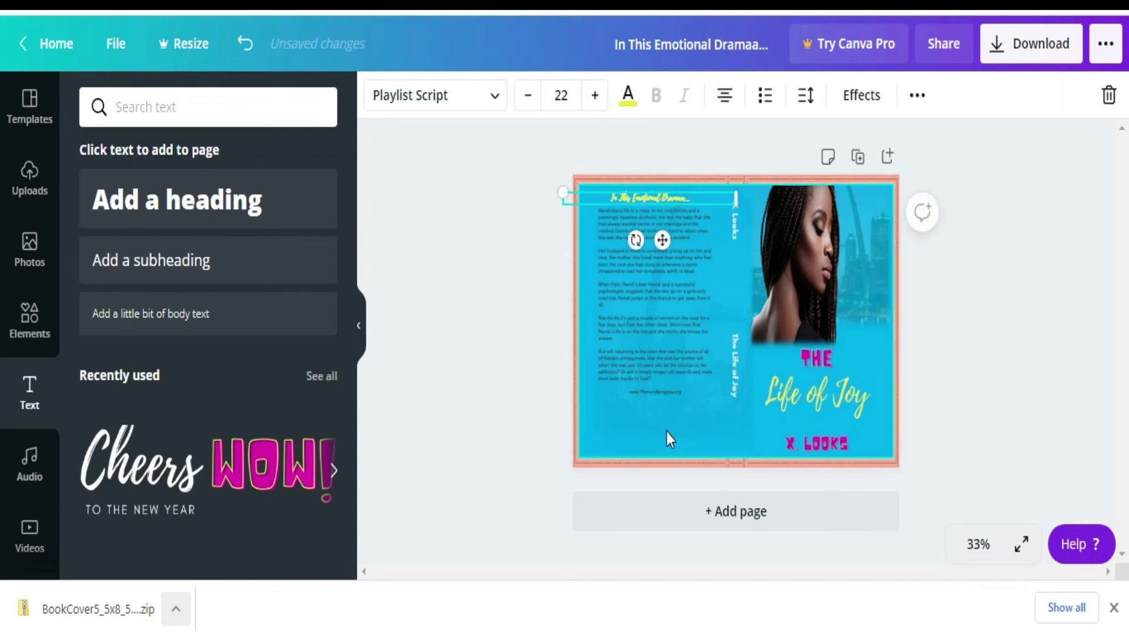
left_click(665, 432)
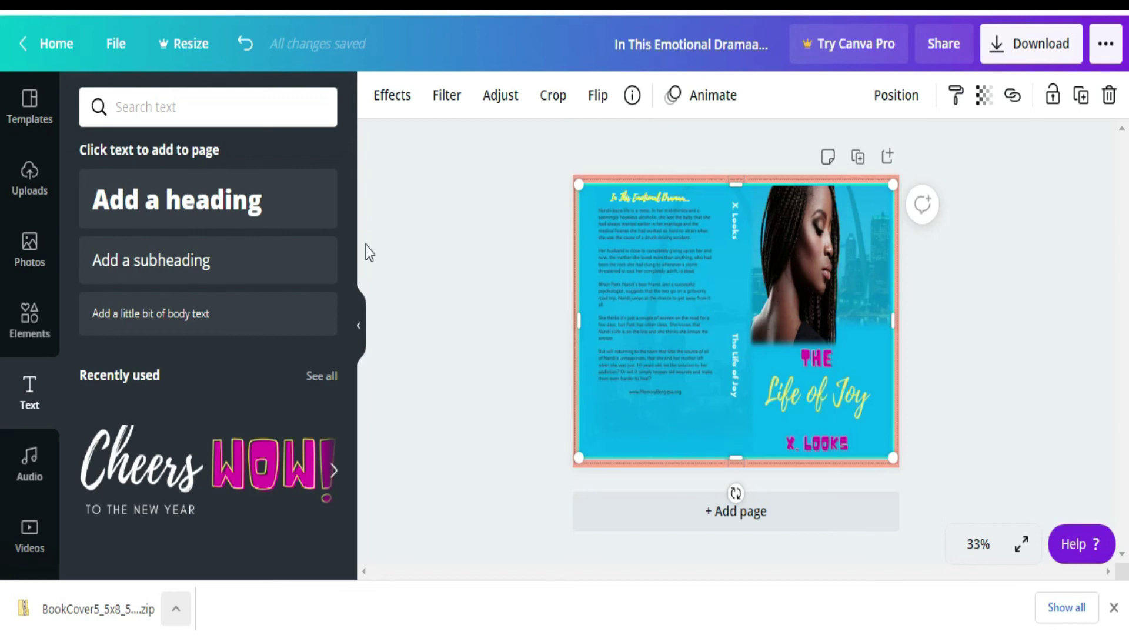
left_click(28, 187)
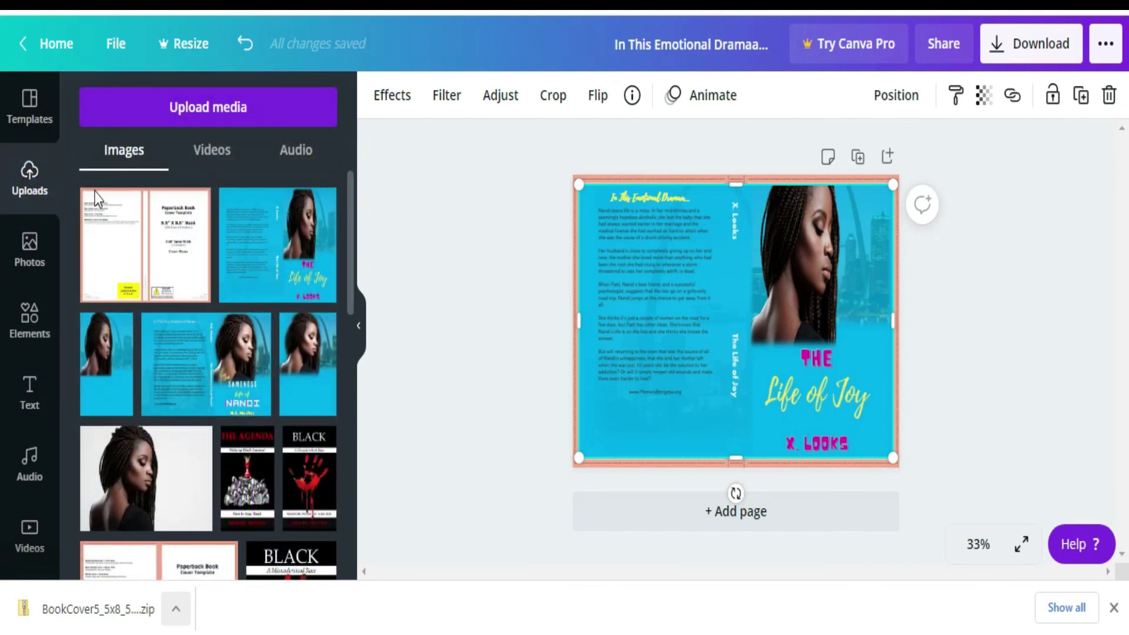
left_click(133, 244)
left_click(770, 363)
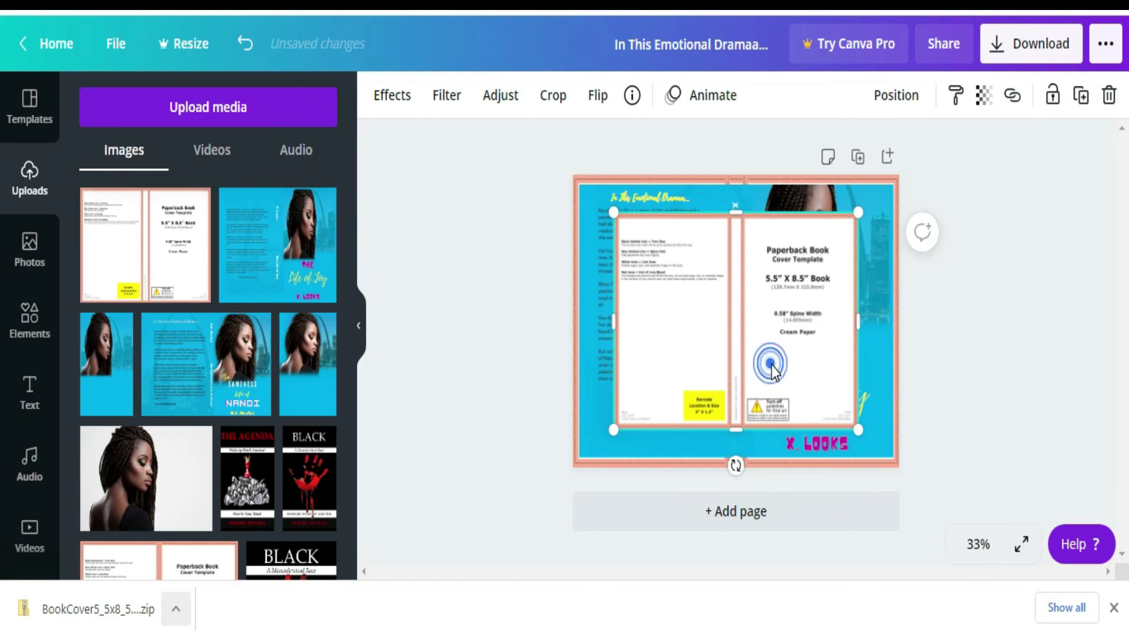
key("Delete")
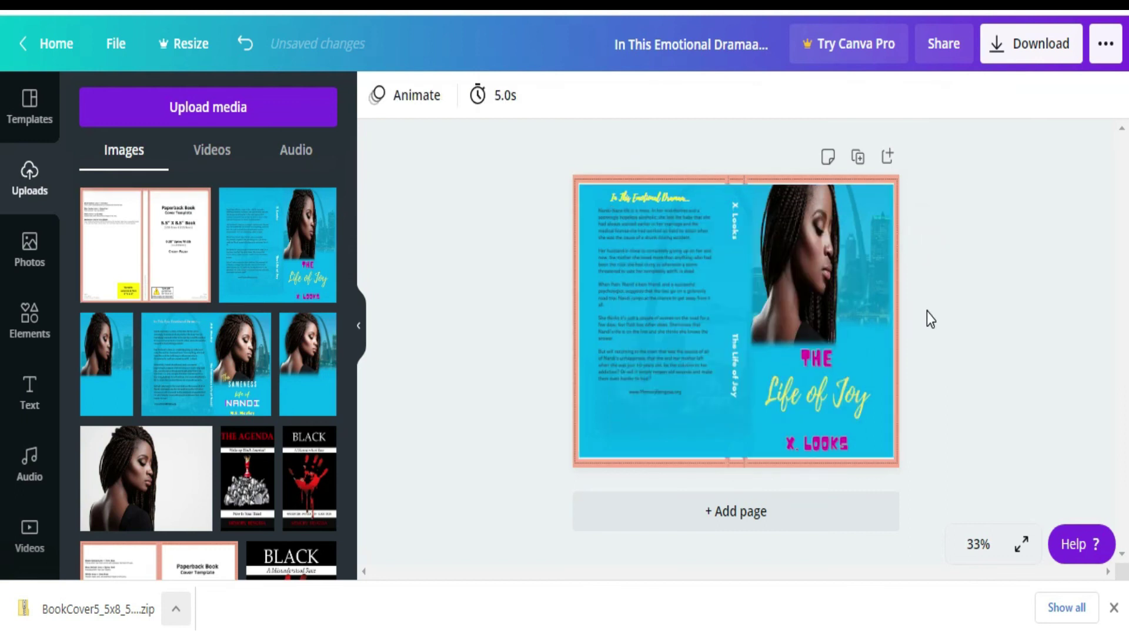
- Delete the cover template from the page background behind the cover picture
left_click(742, 180)
left_click(742, 181)
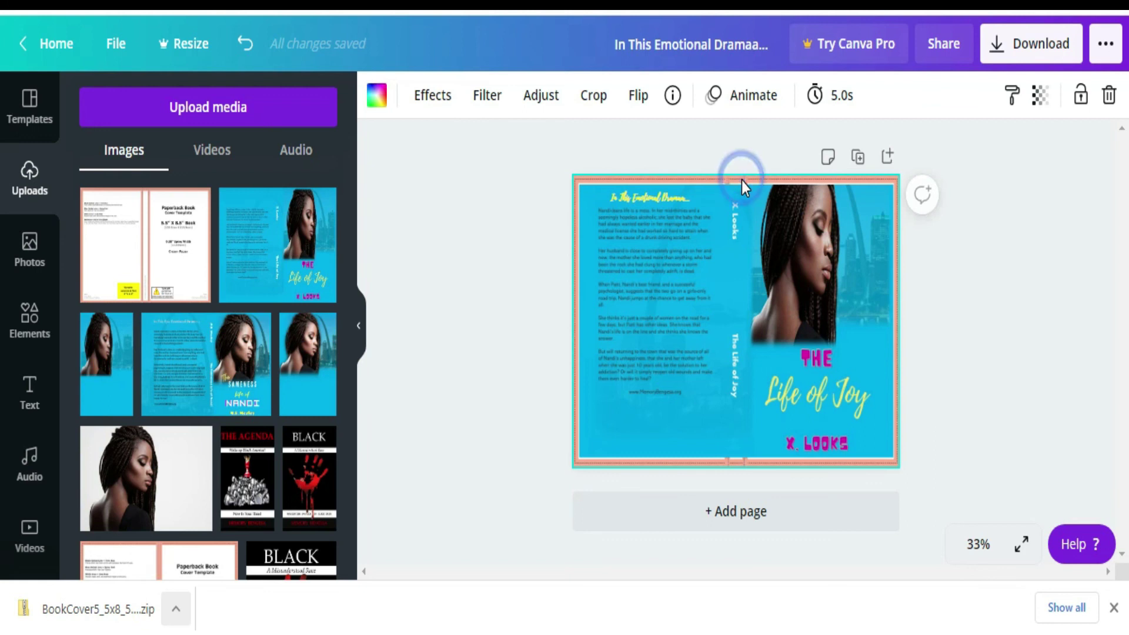
key("Delete")
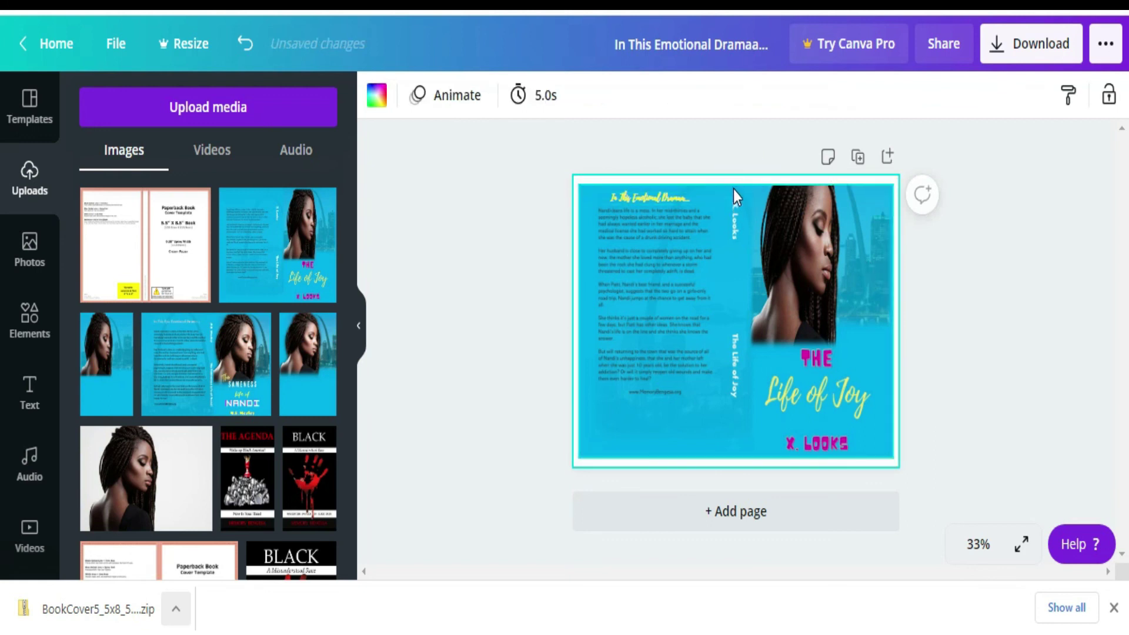
- Extend the cover picture on all four sides to the page edges to cover the white margin
left_click(735, 188)
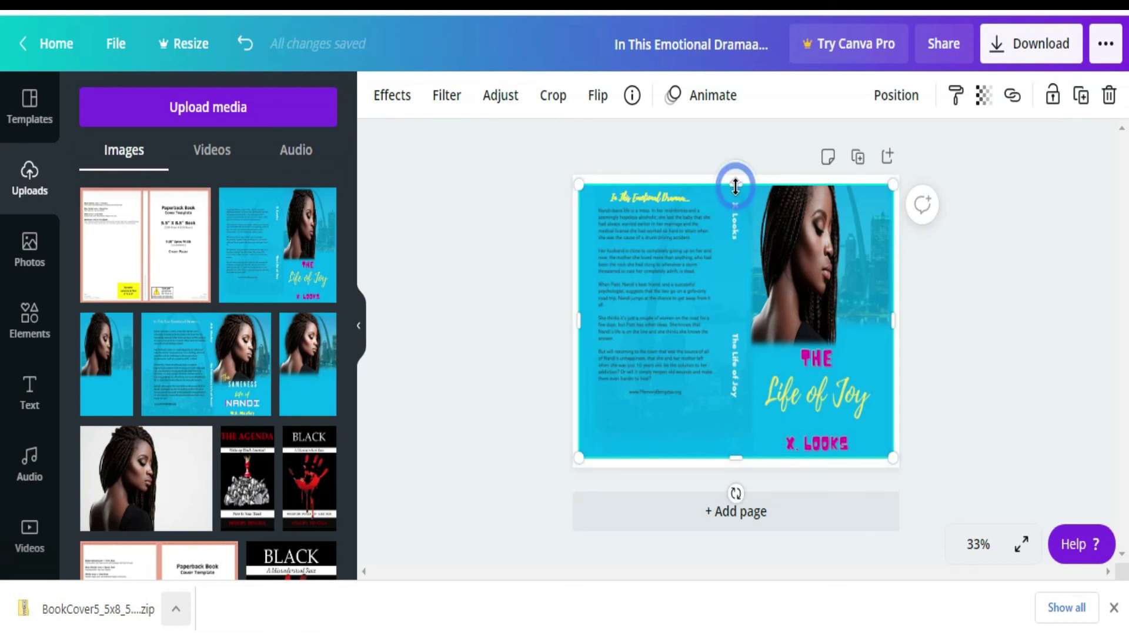
left_click(736, 183)
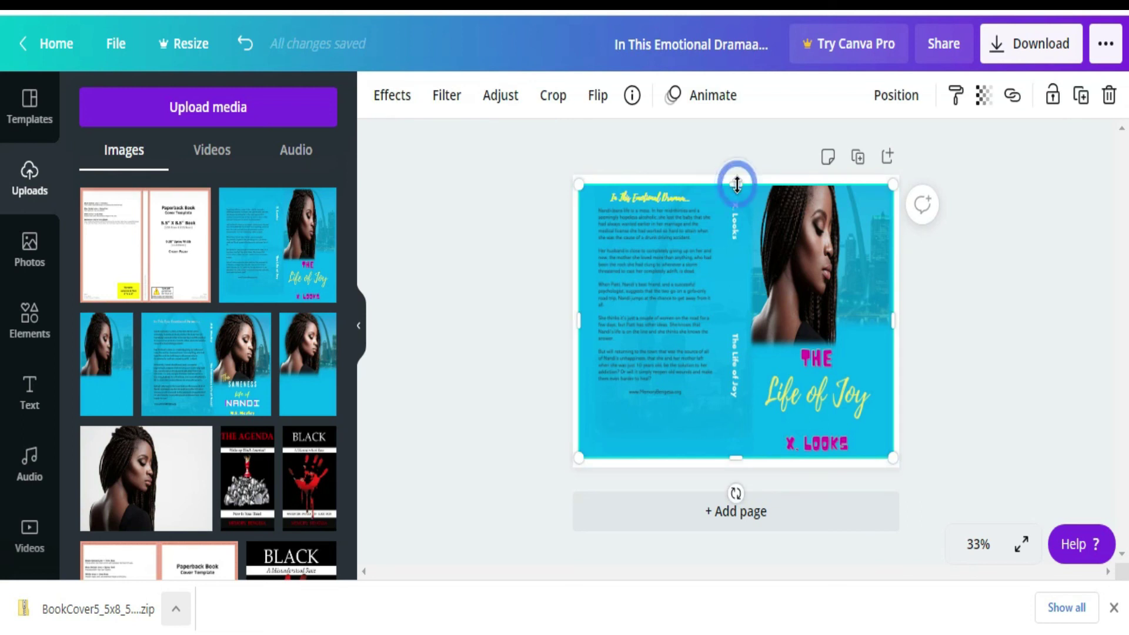
left_click_drag(737, 183, 730, 171)
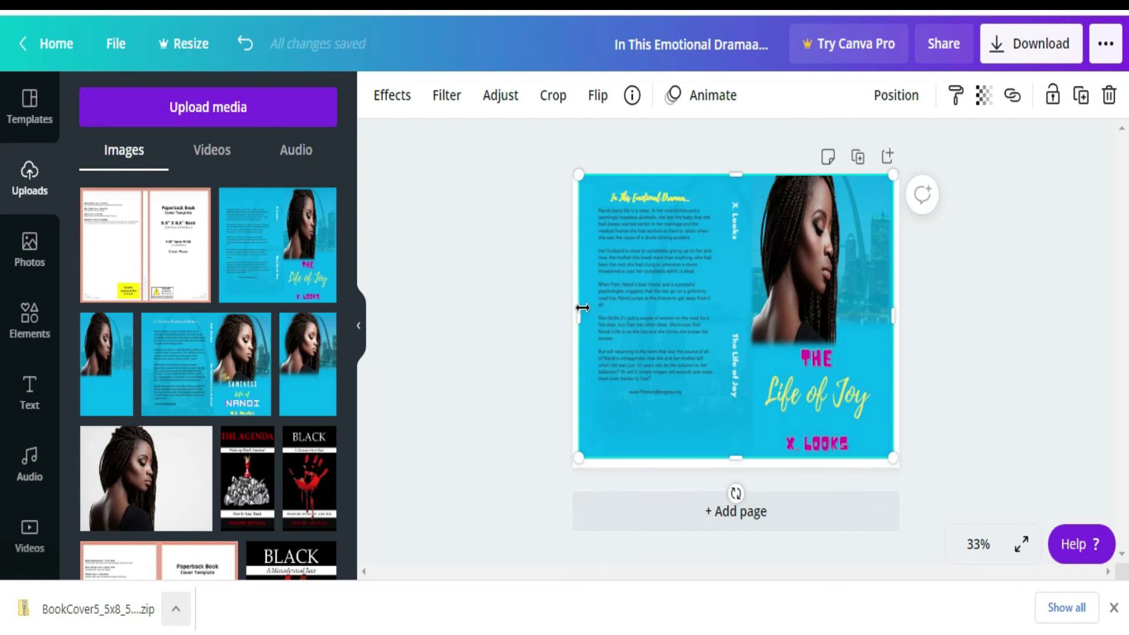
left_click_drag(578, 315, 573, 316)
left_click(894, 314)
left_click_drag(895, 314, 904, 312)
left_click(918, 318)
left_click(736, 456)
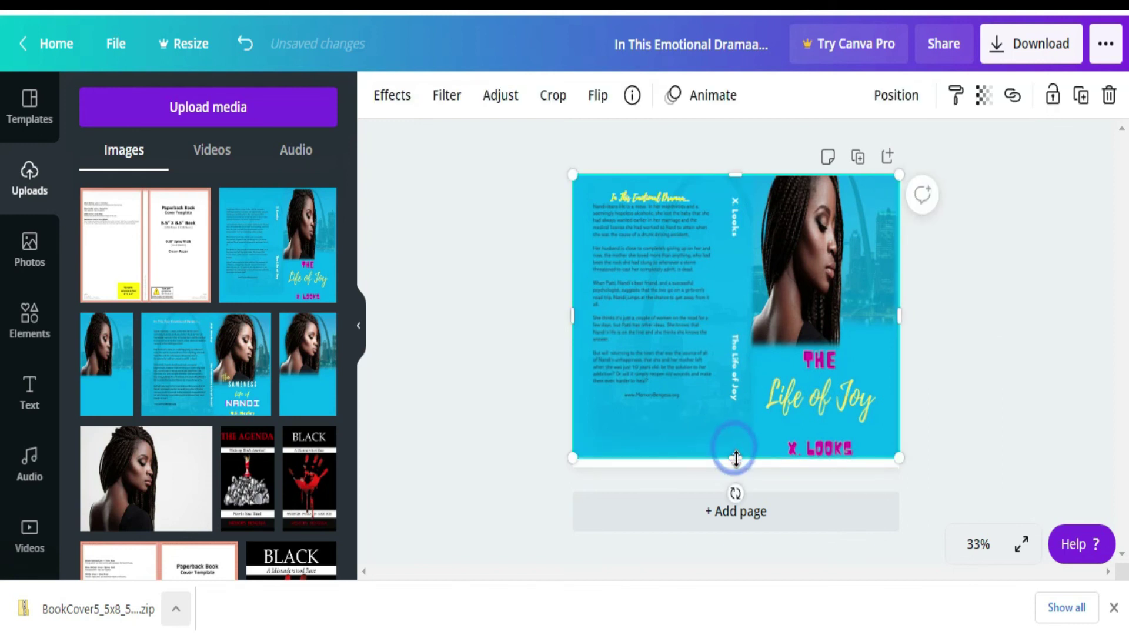
left_click_drag(734, 459, 735, 468)
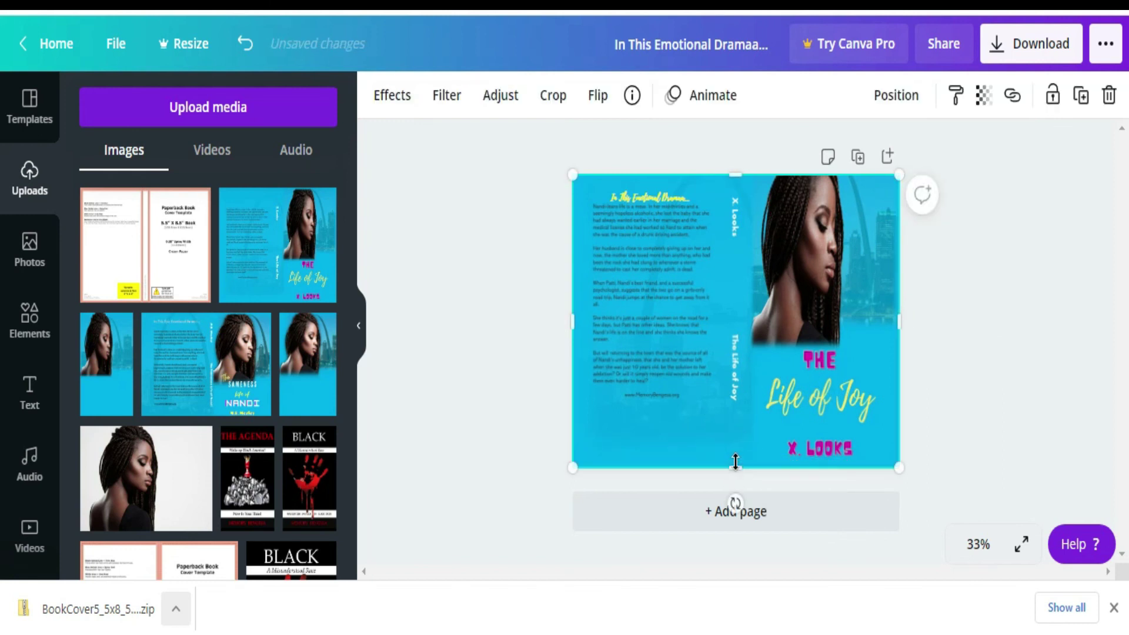
- Try fitting the cover template image over the cover by widening it to the page's side edges, and remove it
left_click(181, 282)
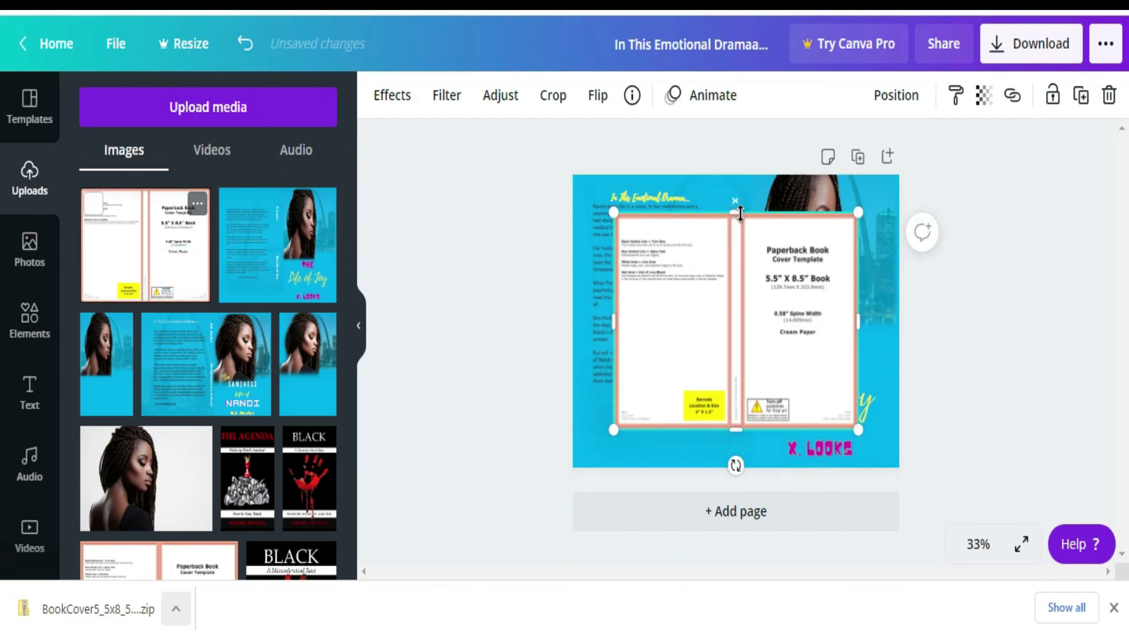
left_click_drag(756, 290, 755, 327)
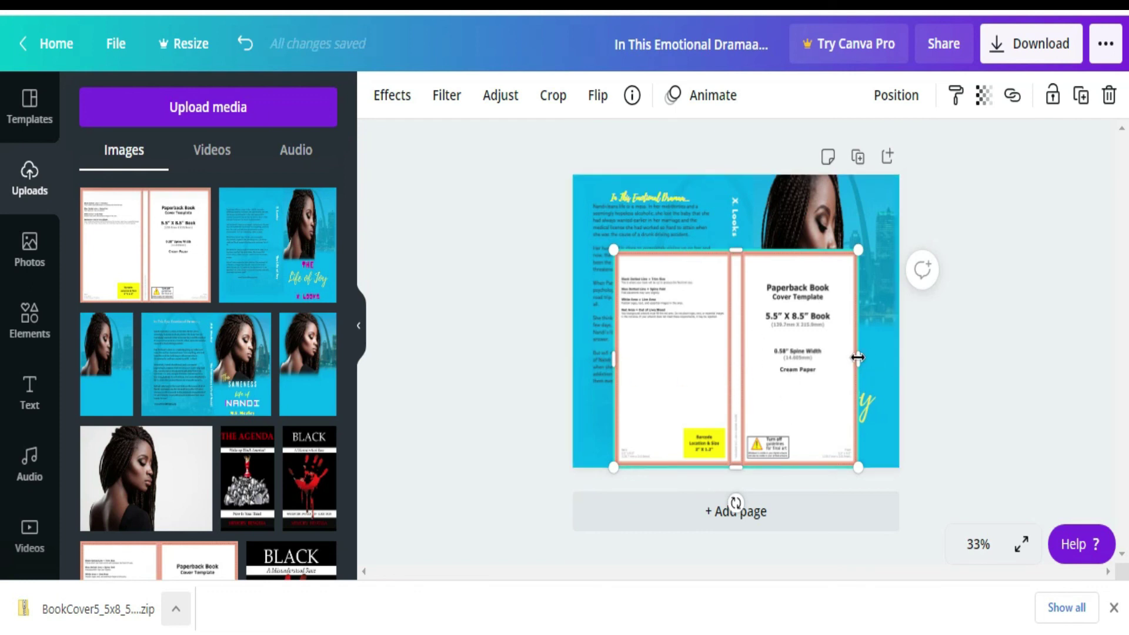
left_click_drag(859, 360, 900, 358)
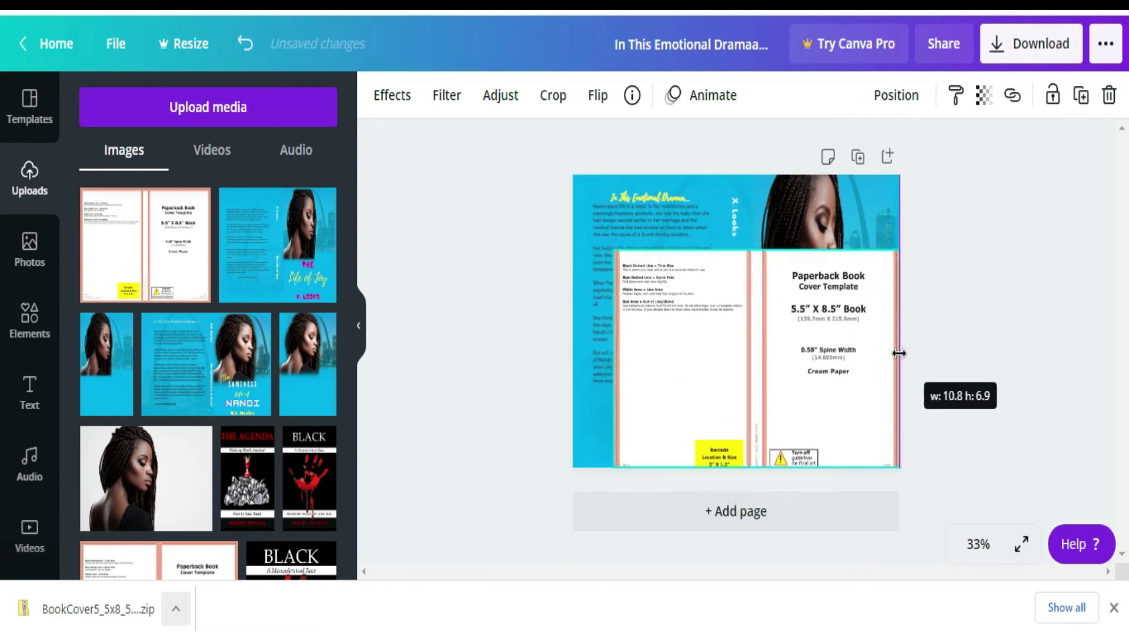
left_click_drag(611, 359, 573, 359)
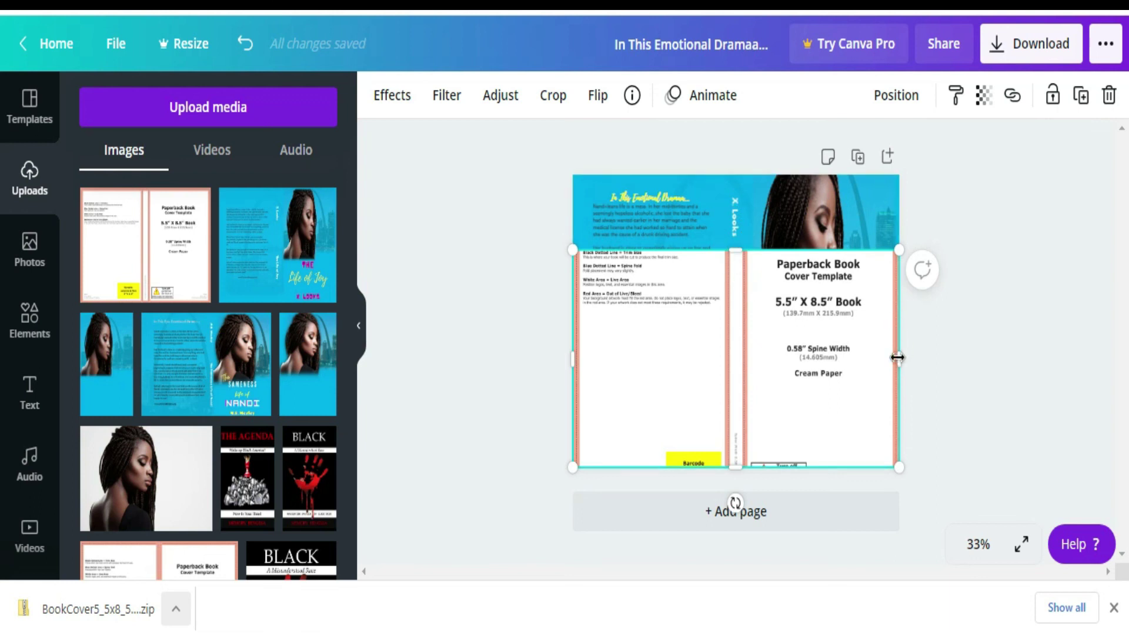
left_click(610, 360)
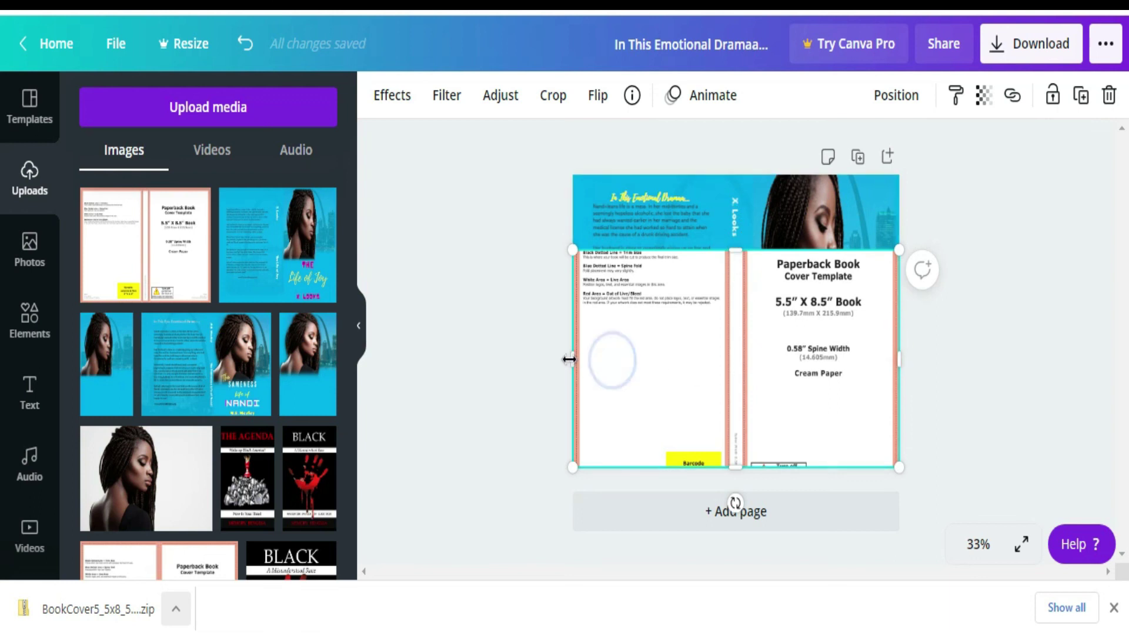
left_click_drag(575, 360, 577, 360)
left_click(640, 368)
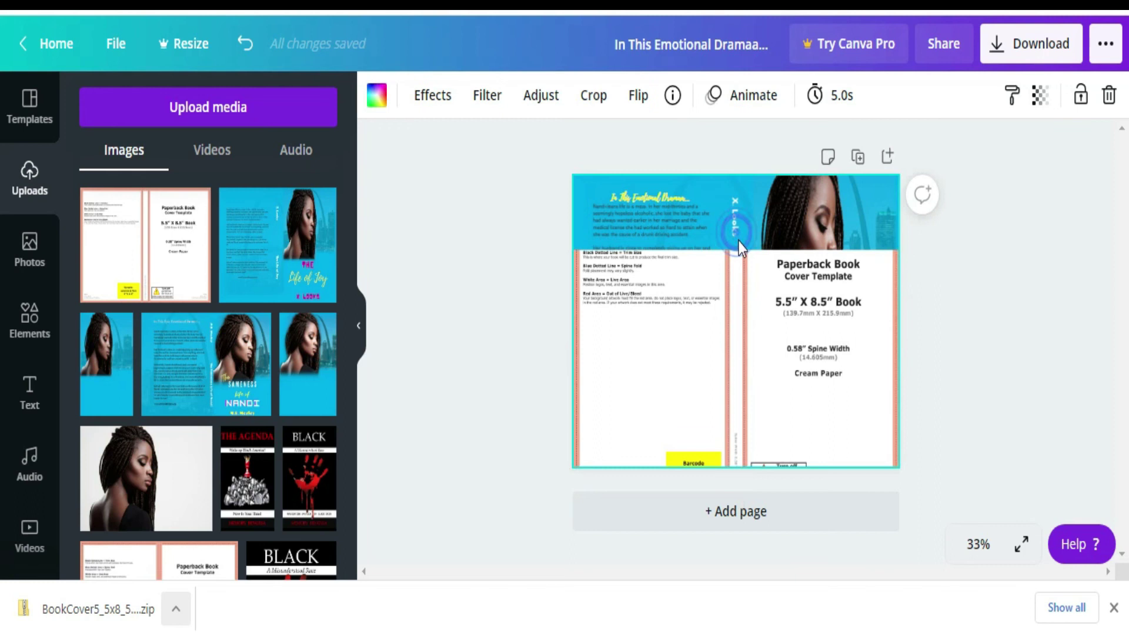
left_click(768, 337)
key("Delete")
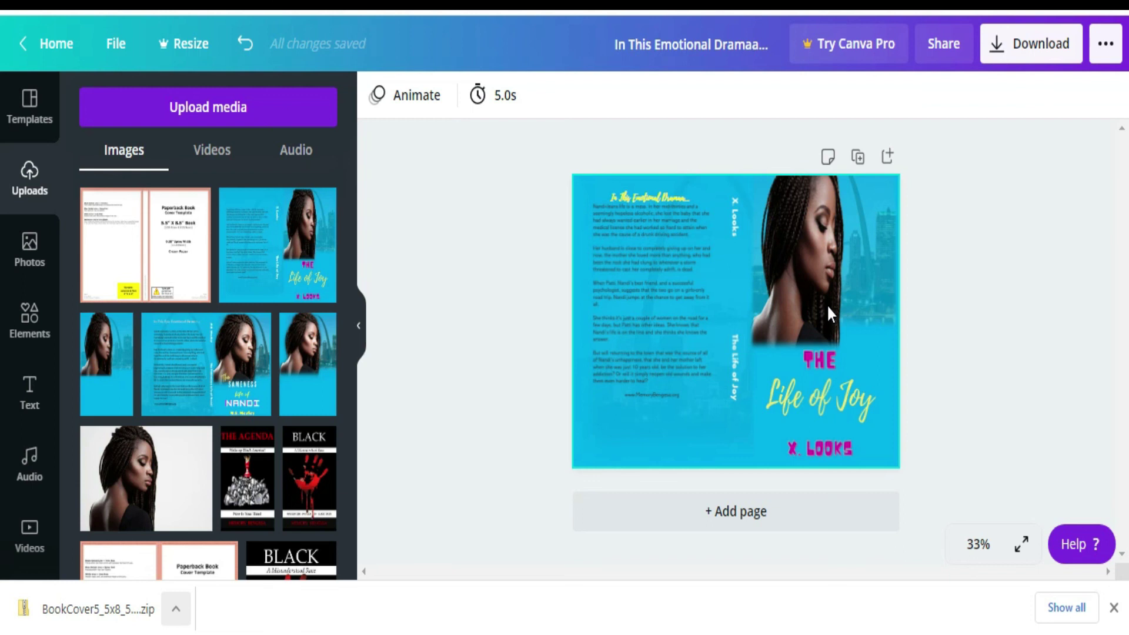
left_click(861, 299)
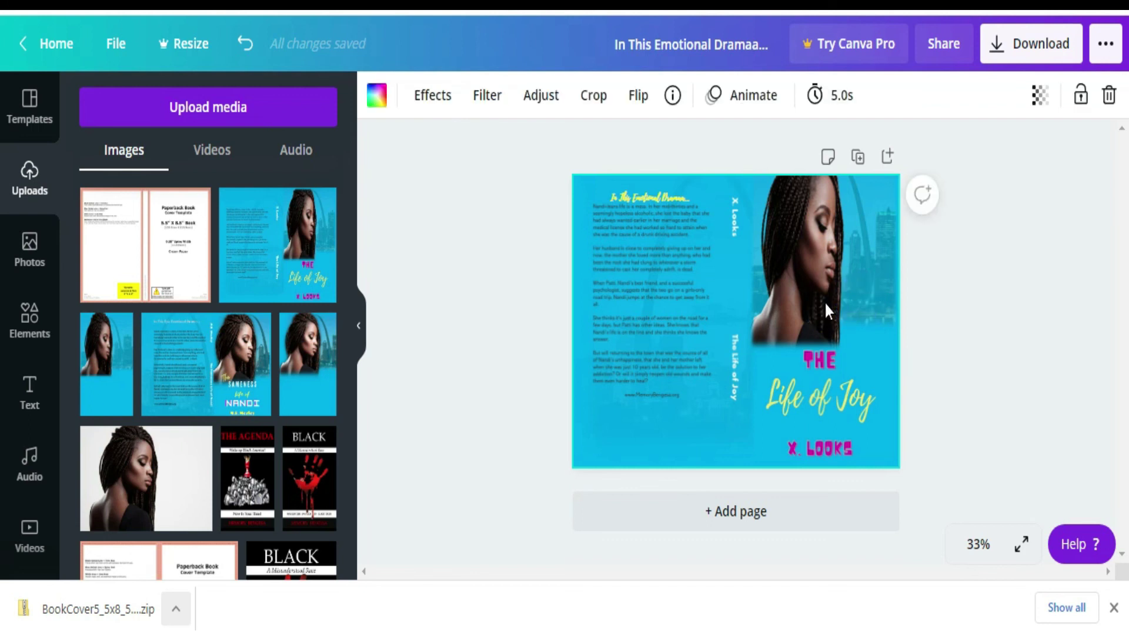
left_click(1040, 46)
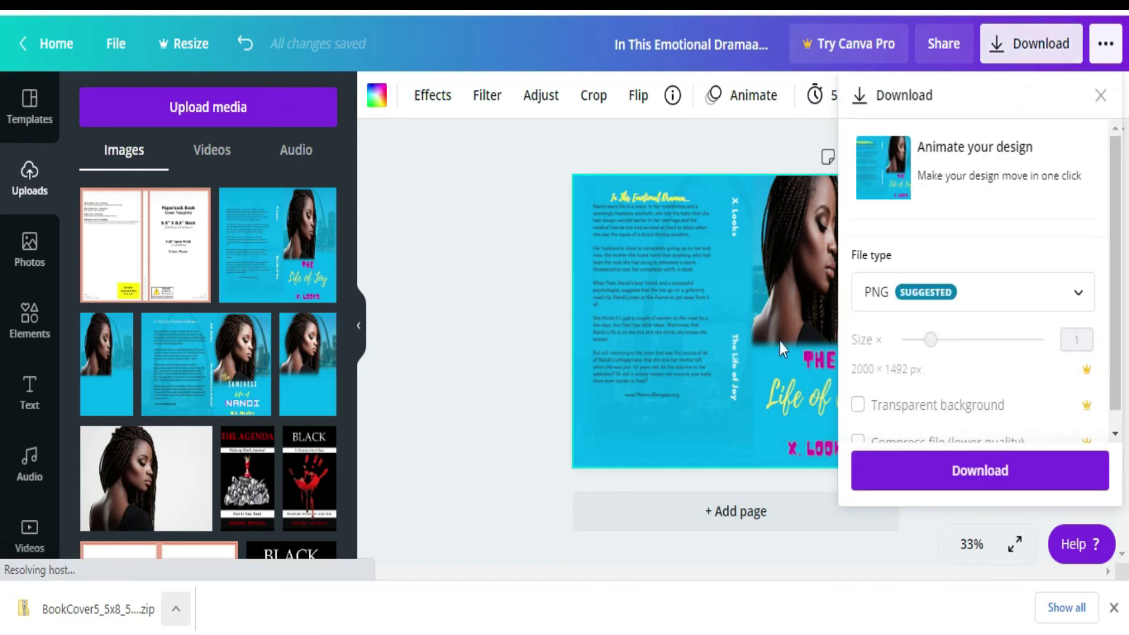
left_click(1099, 98)
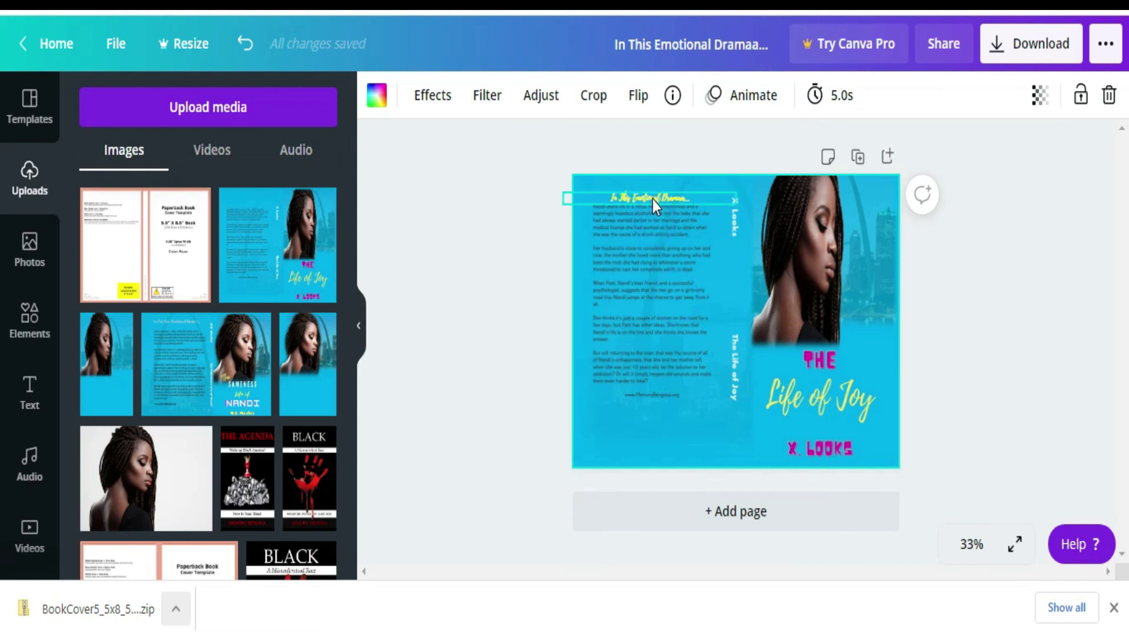
- Move the yellow heading slightly up to leave a gap above the blurb's first line
left_click(651, 200)
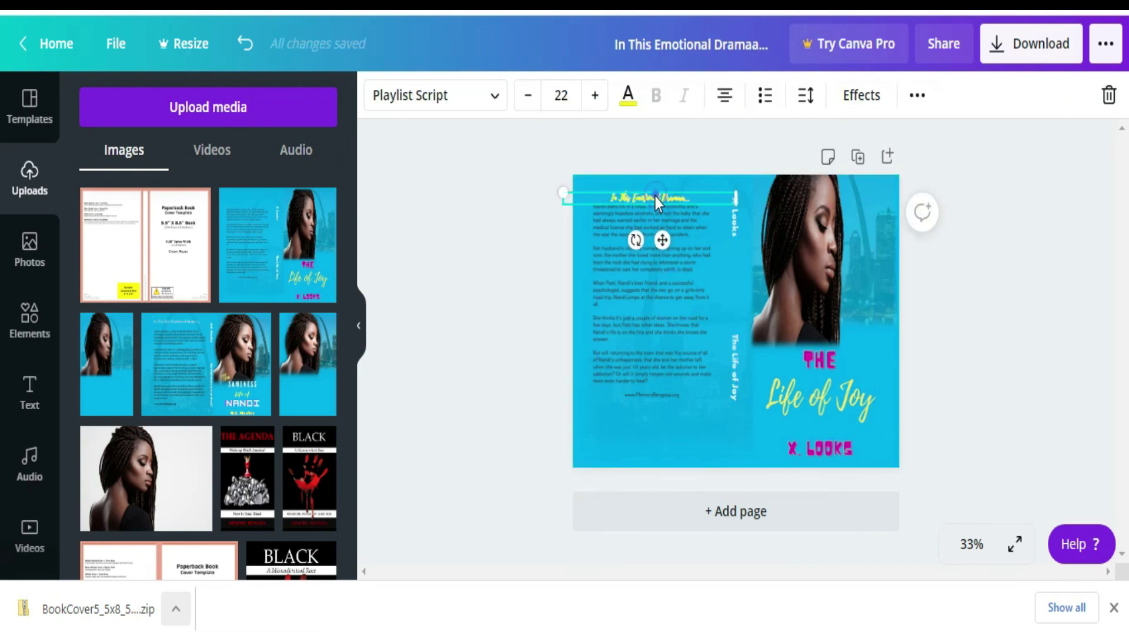
left_click_drag(655, 197, 655, 191)
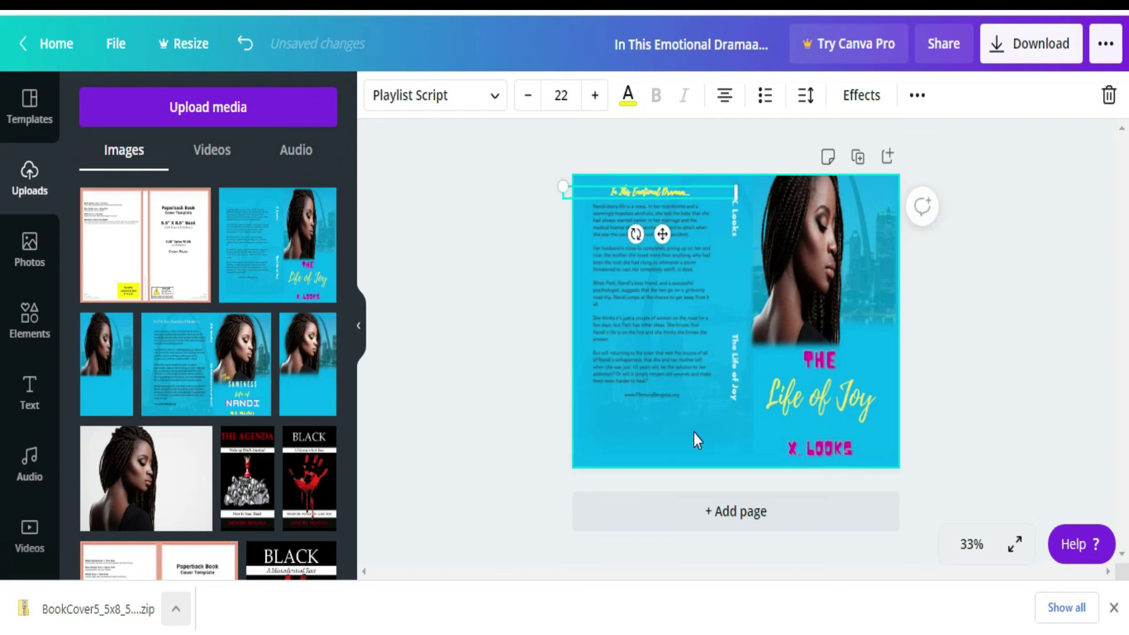
left_click(794, 403)
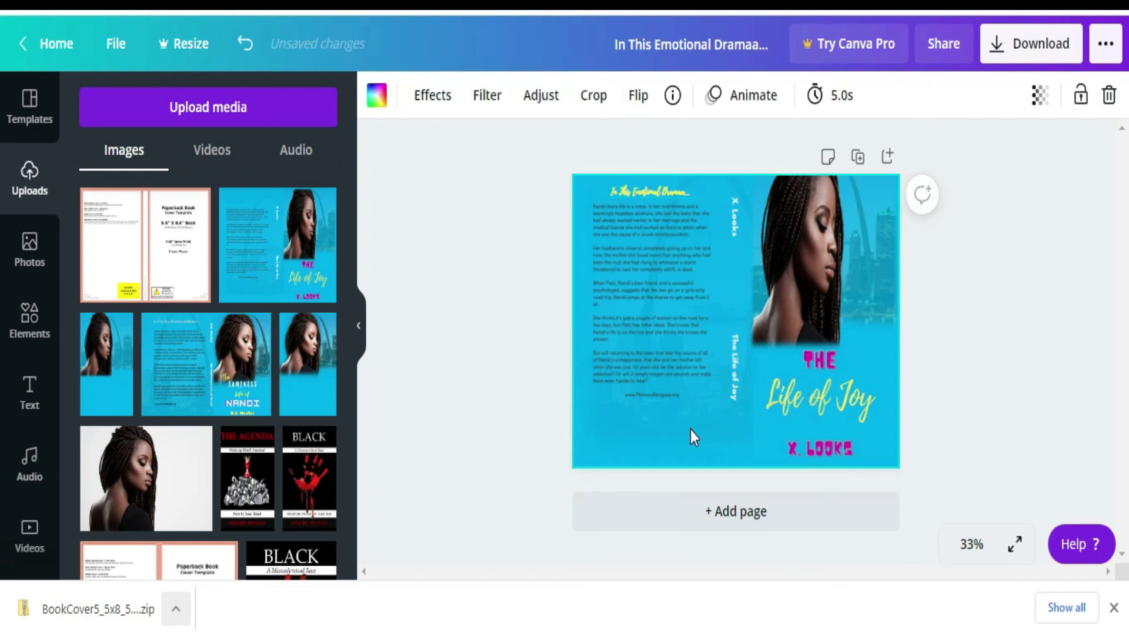
- Download the cover as a PDF Standard file and dismiss the Canva Pro trial offer
left_click(1023, 49)
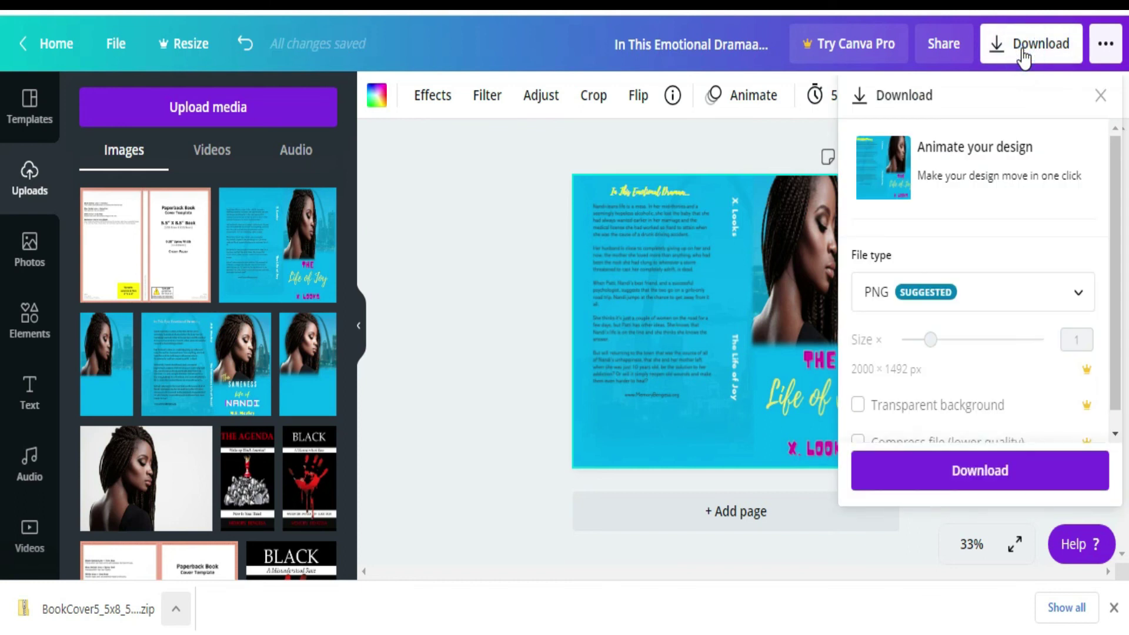
left_click(1083, 299)
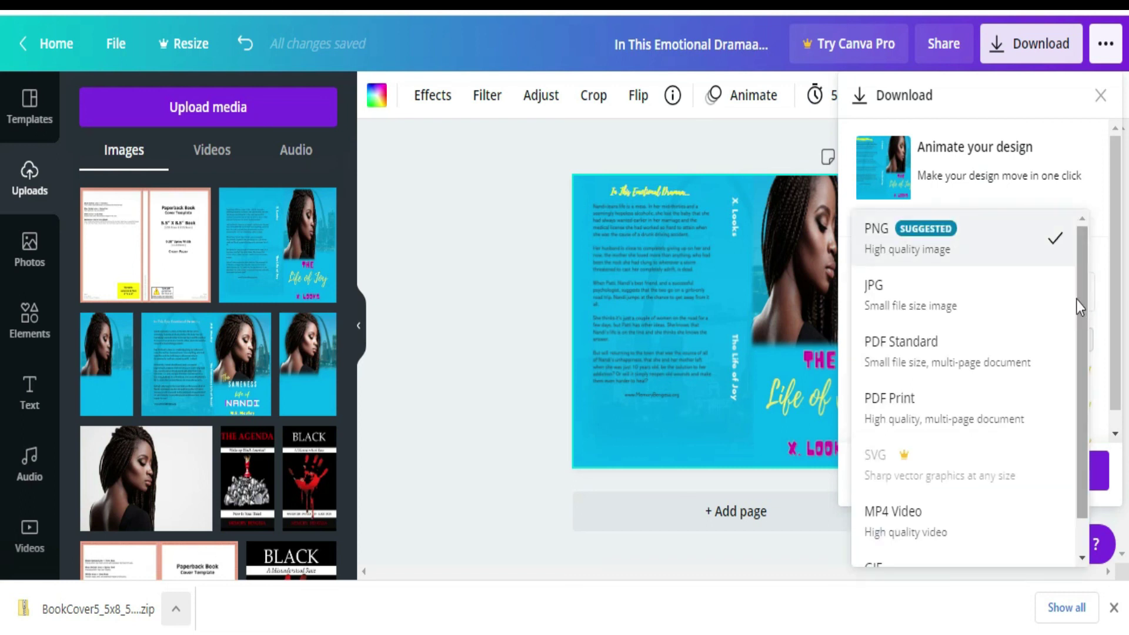
left_click(908, 352)
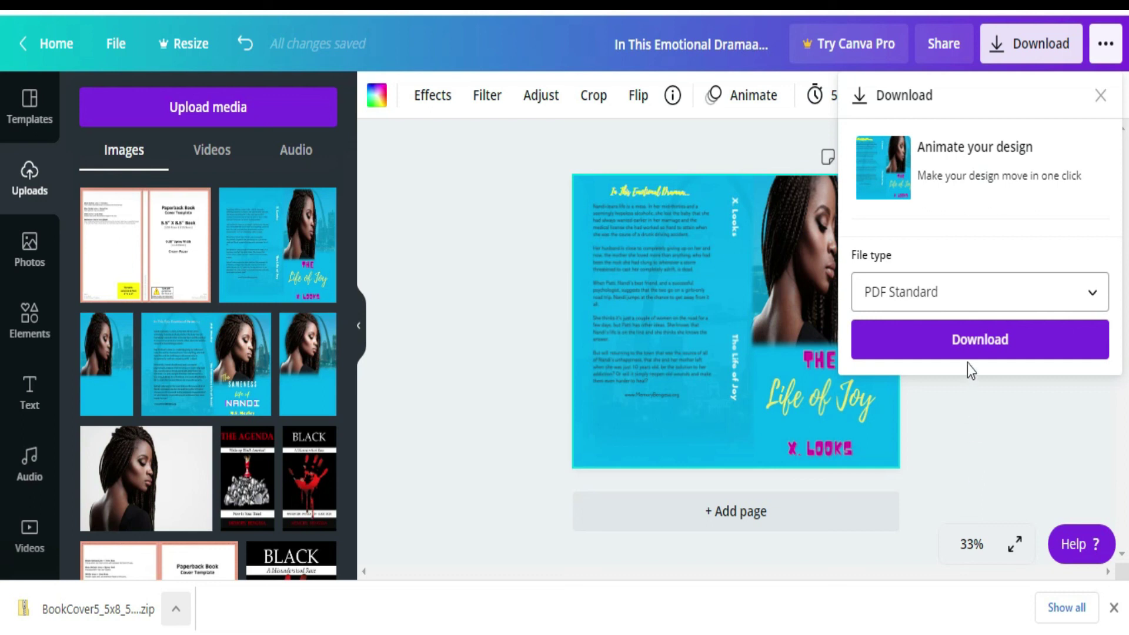
left_click(1023, 351)
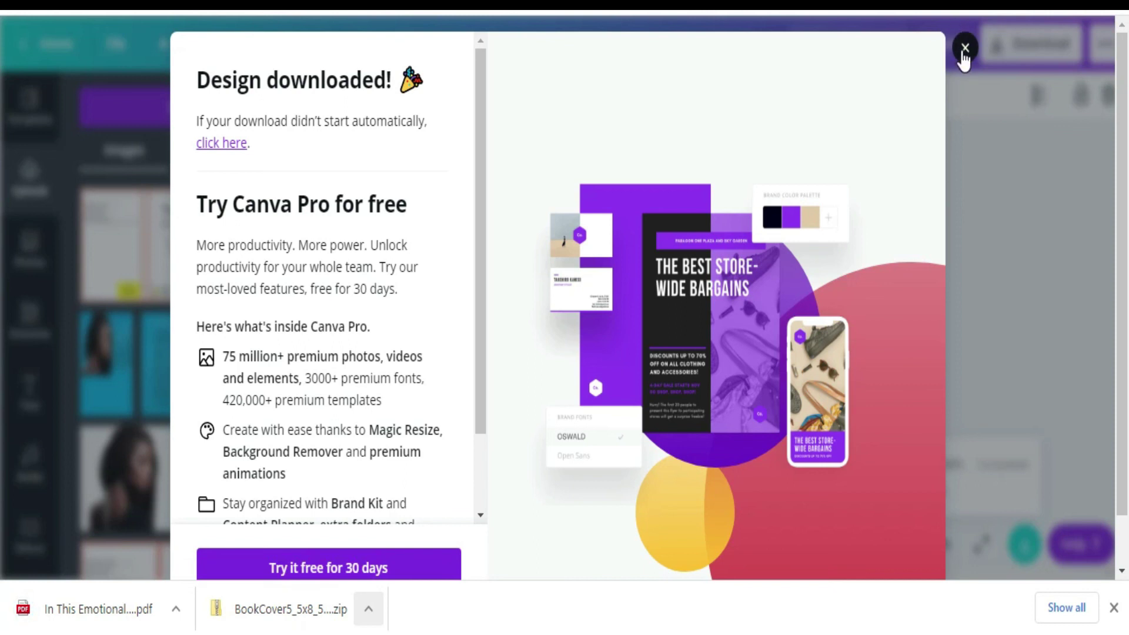
left_click(965, 50)
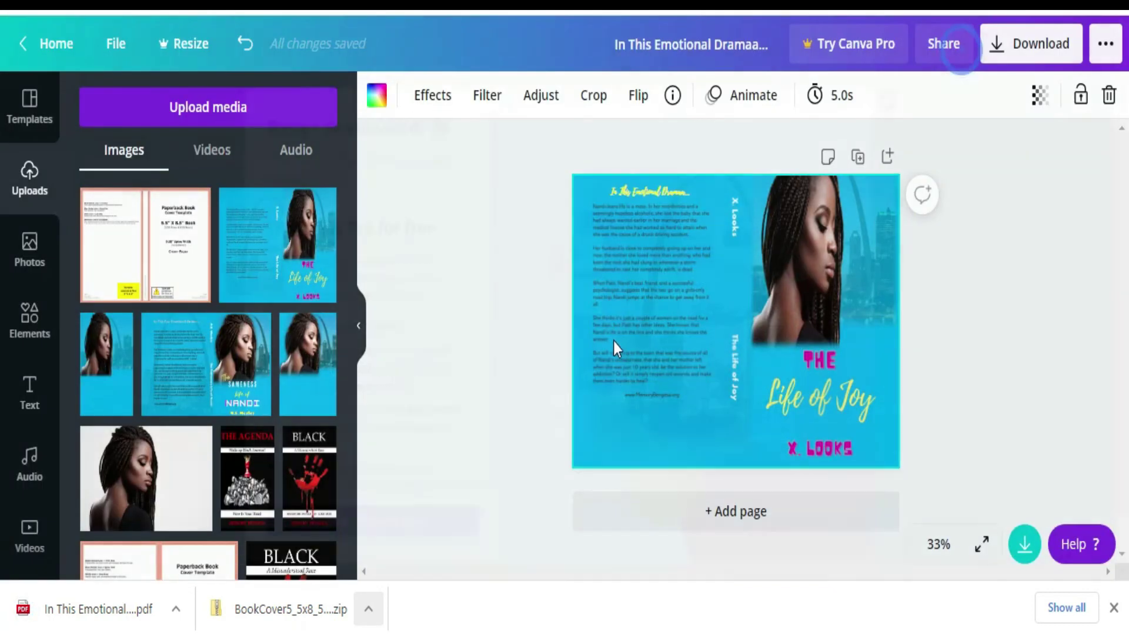
- Open the downloaded cover PDF and examine its back cover, spine and front cover from the upper edge to the lower edge
left_click(175, 614)
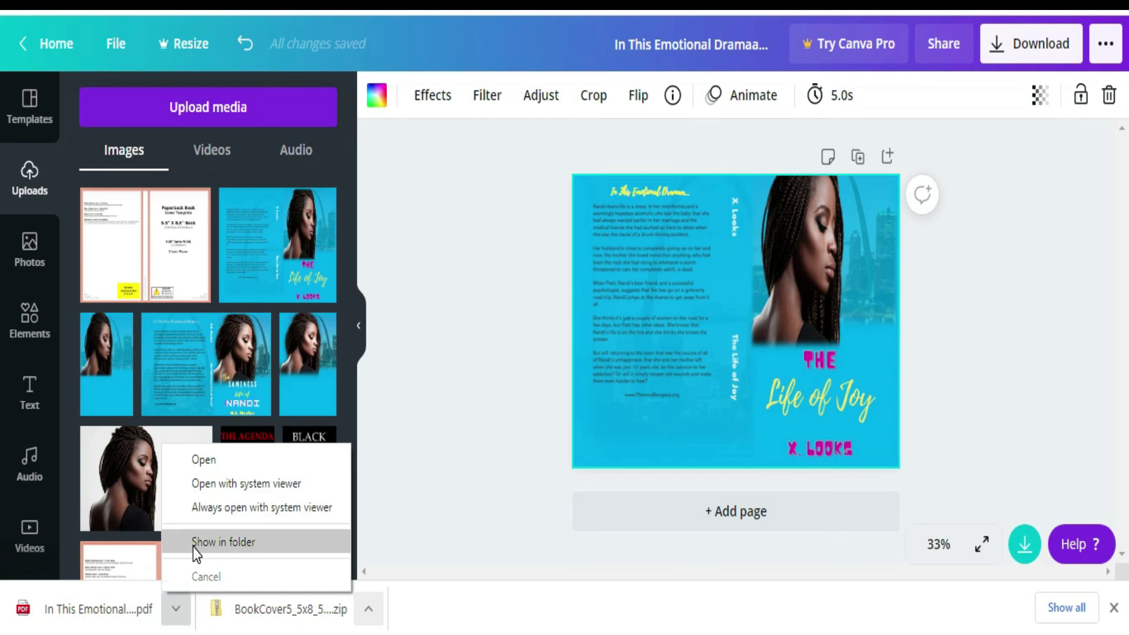
left_click(204, 460)
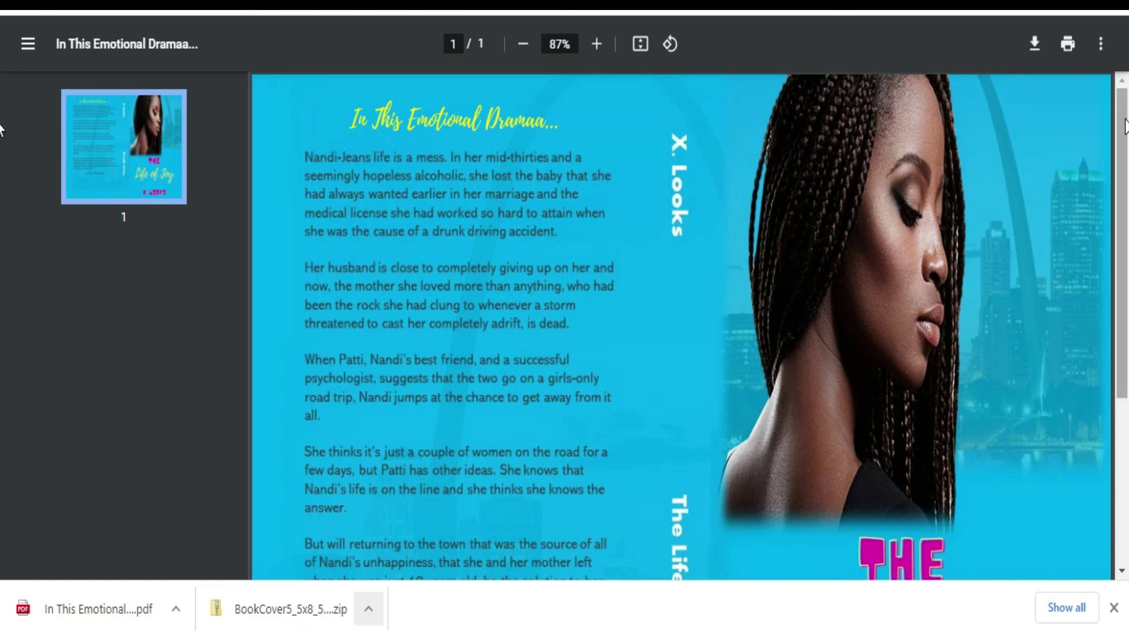
left_click_drag(1124, 136, 1124, 297)
scroll(537, 358, "down", 1)
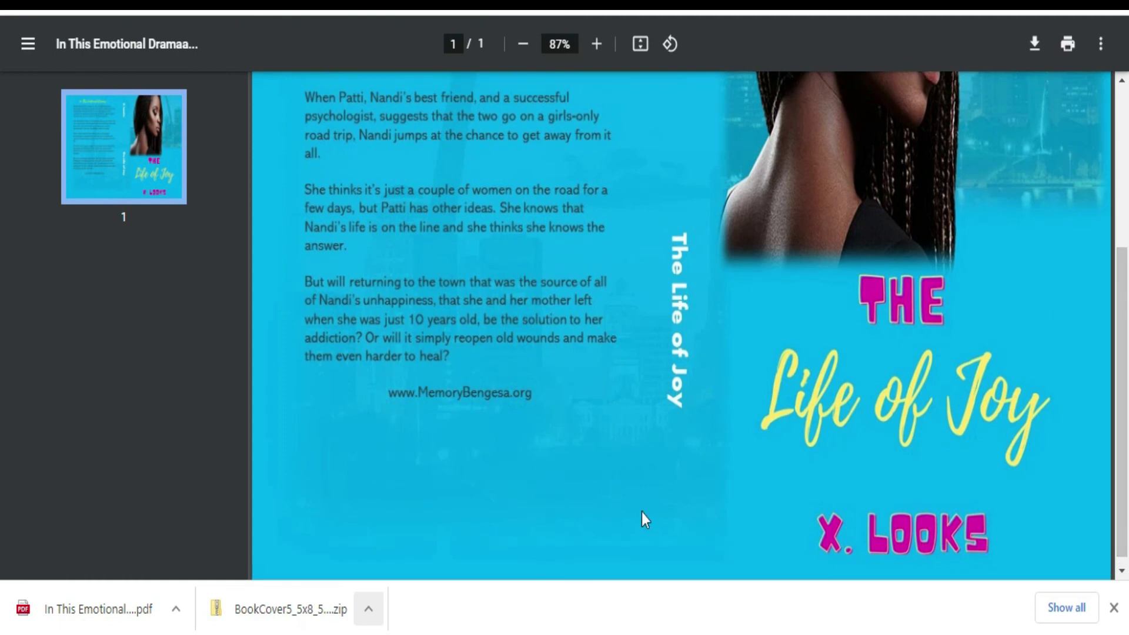
scroll(1, 338, "up", 5)
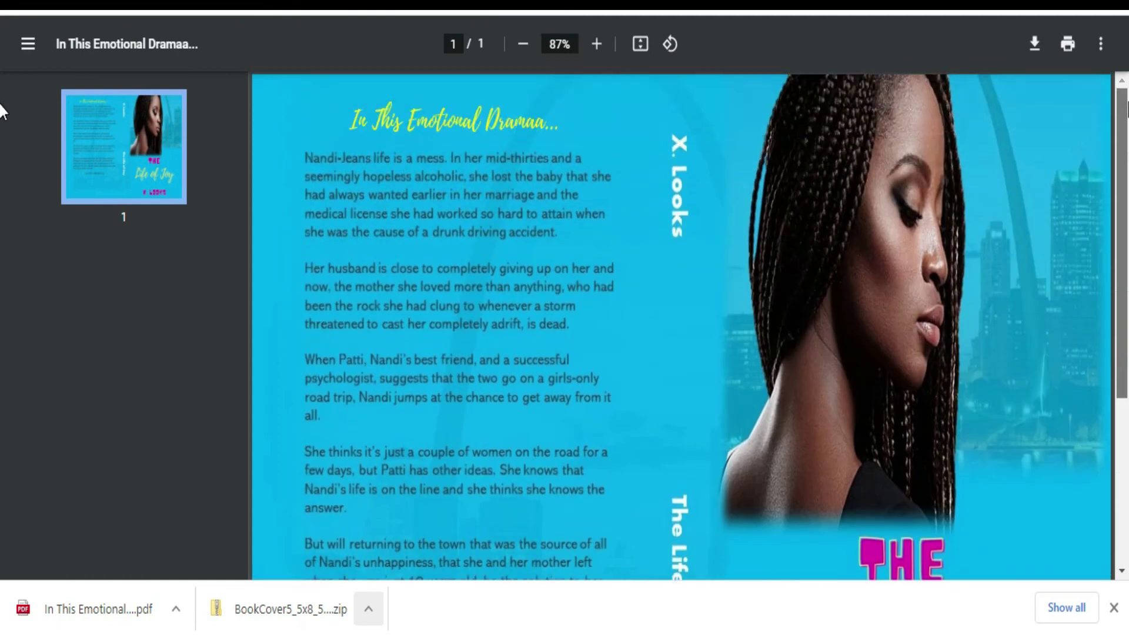
scroll(1111, 456, "down", 5)
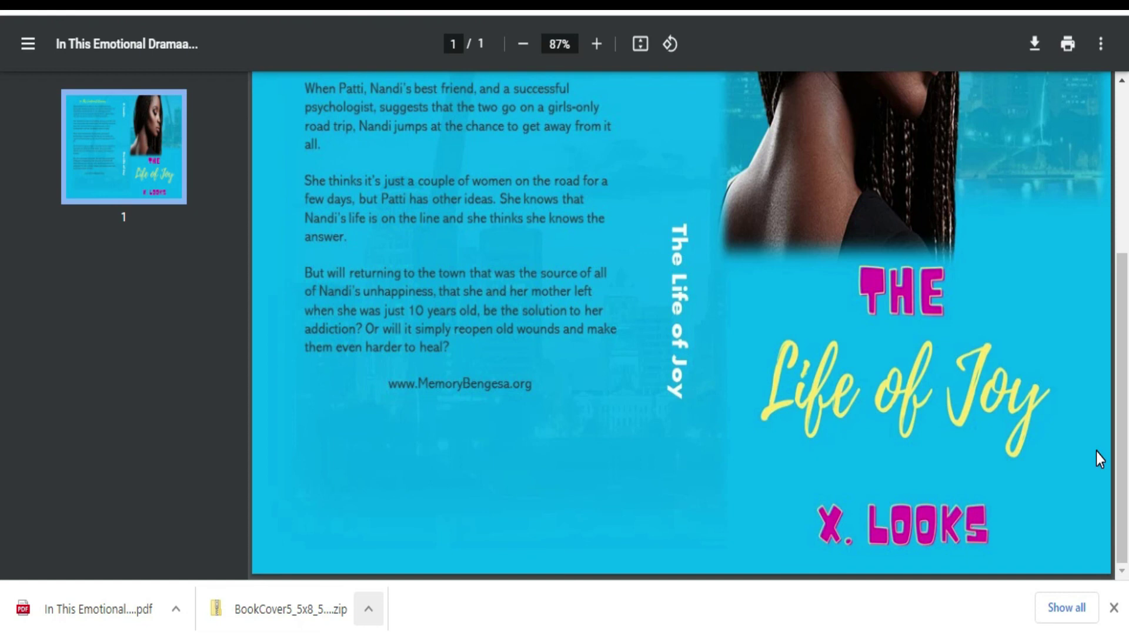
scroll(0, 347, "up", 5)
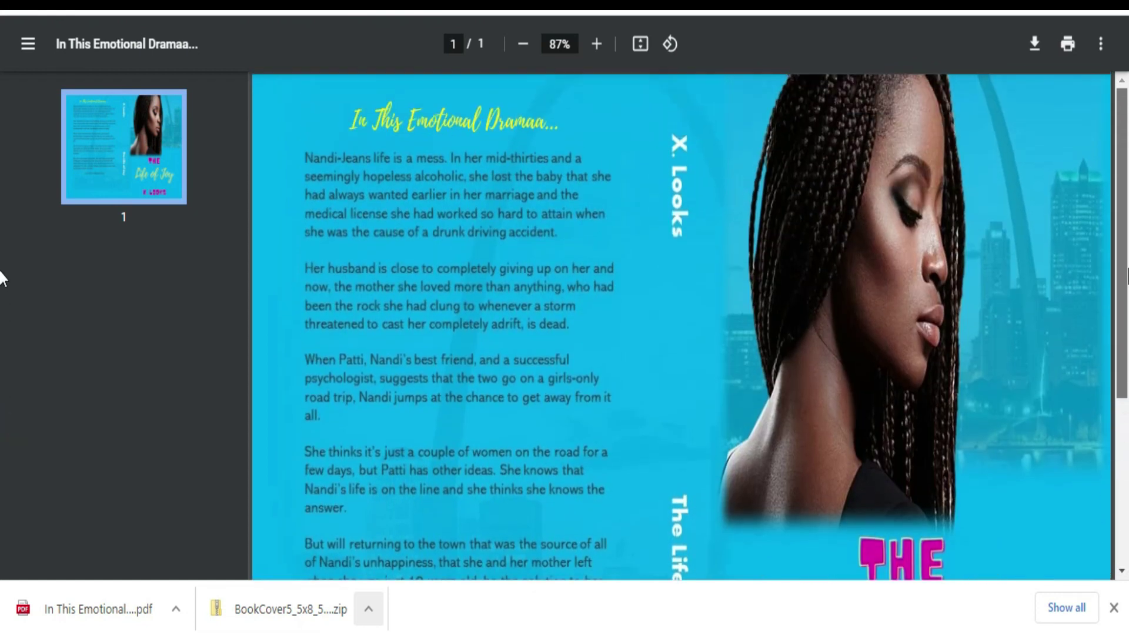
scroll(1109, 447, "down", 5)
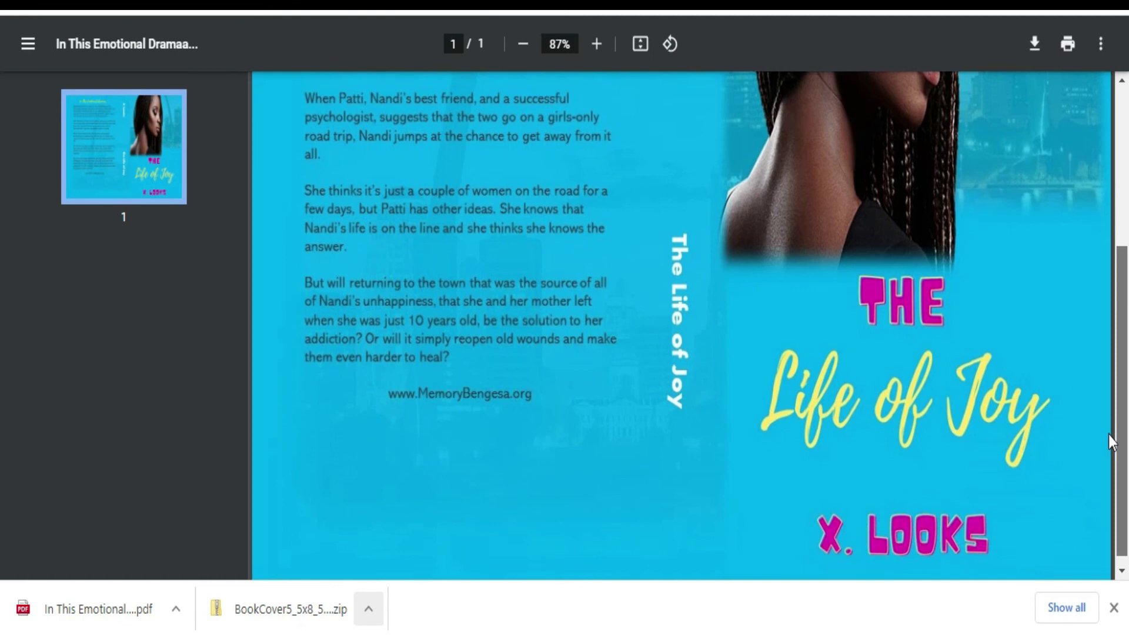